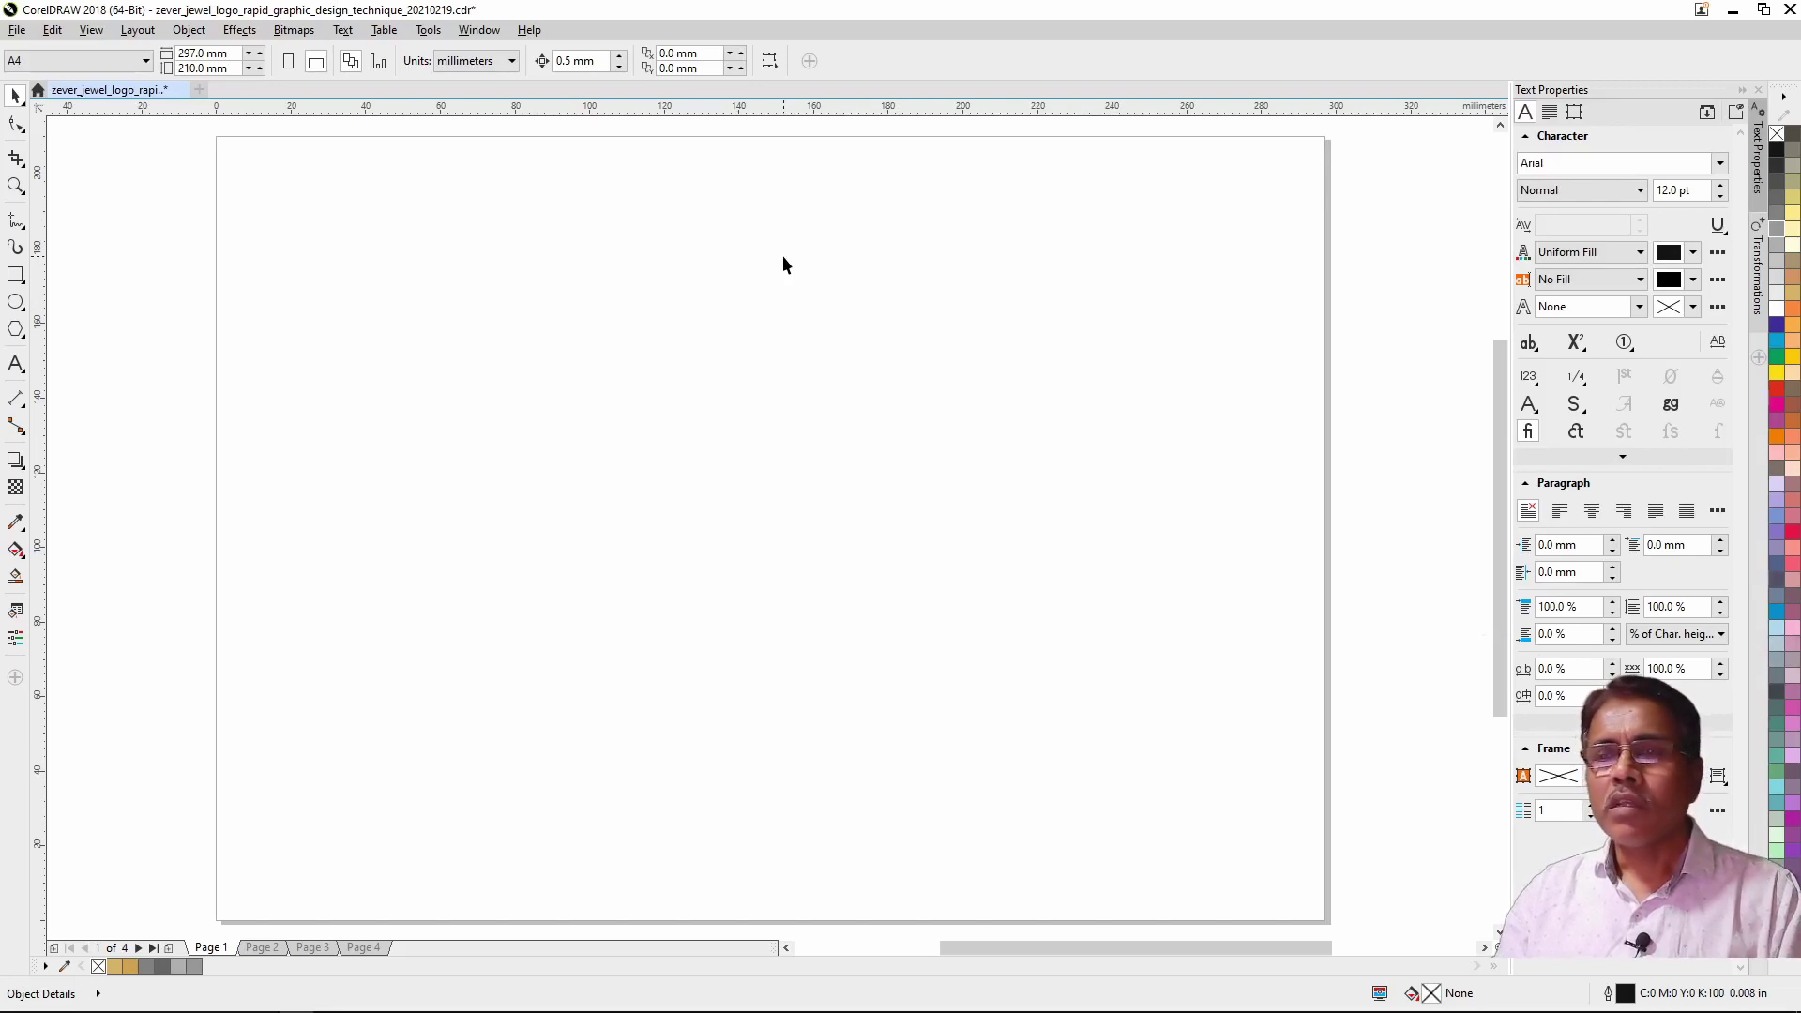
# Step: Paste the ZEVER JEWEL pencil sketch and move it to the left side of the page
pyautogui.hotkey('ctrl', 'v')
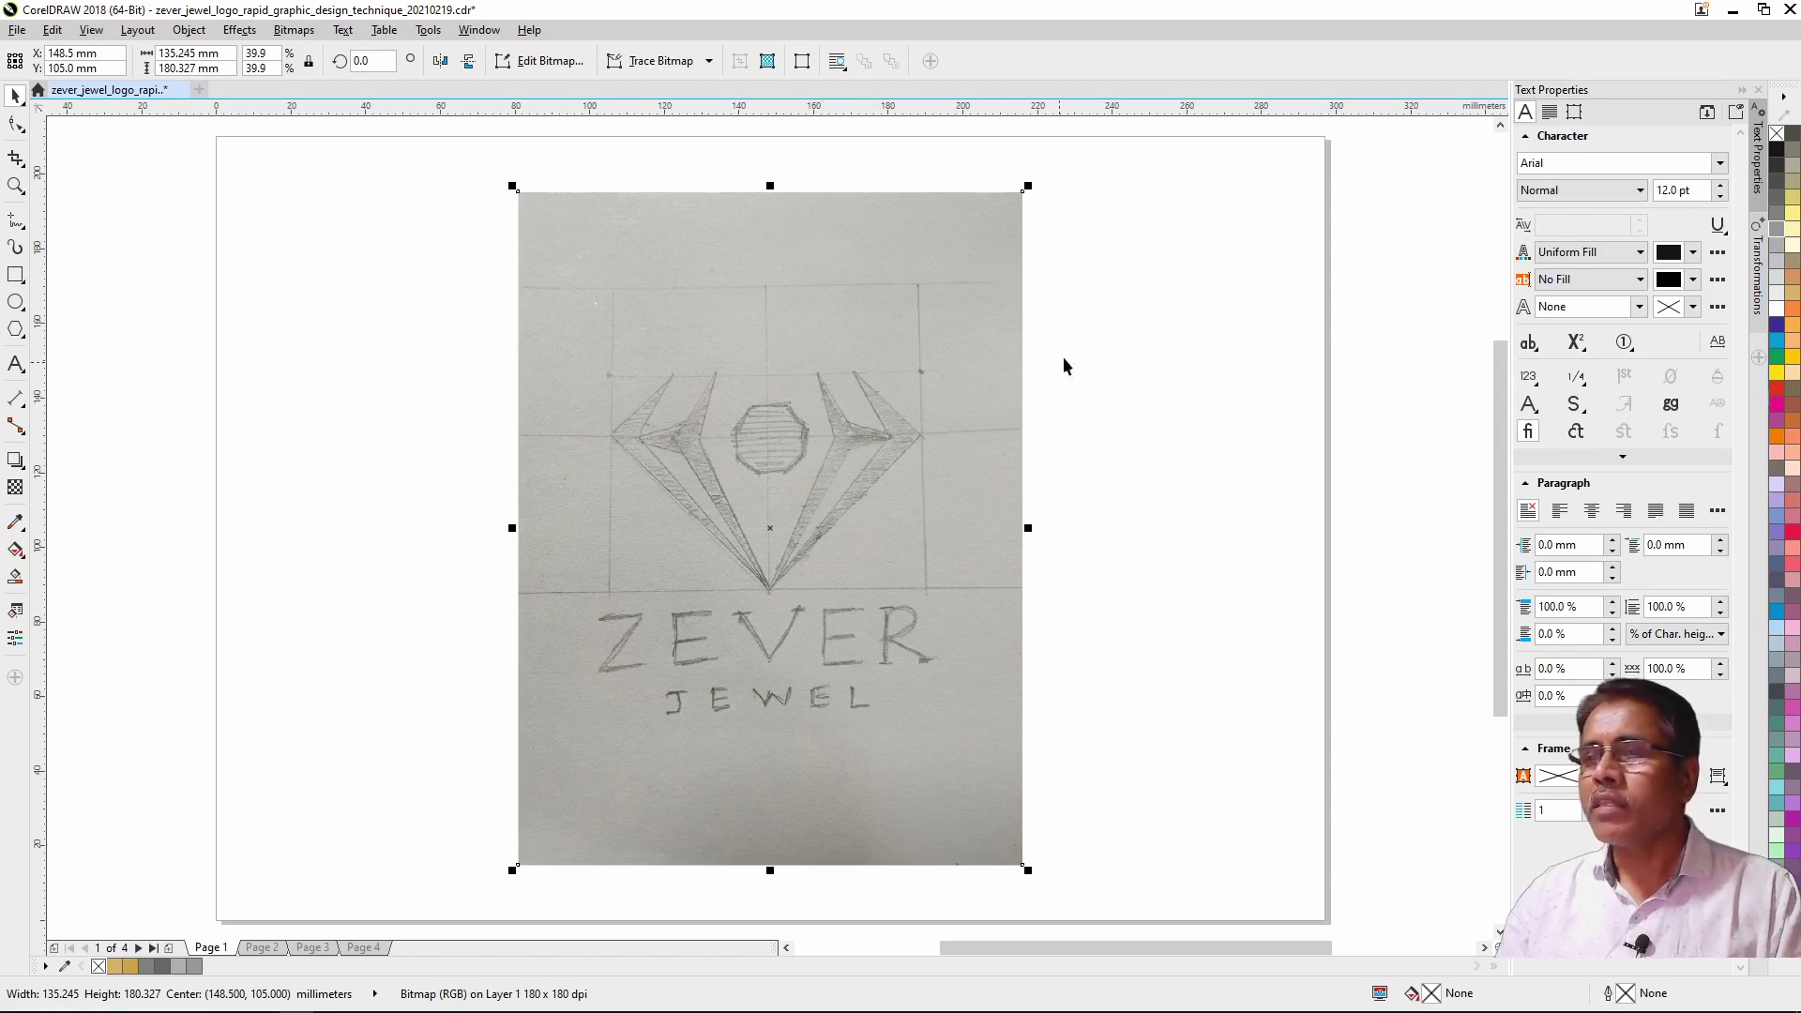
pyautogui.moveTo(965, 455); pyautogui.dragTo(684, 475)
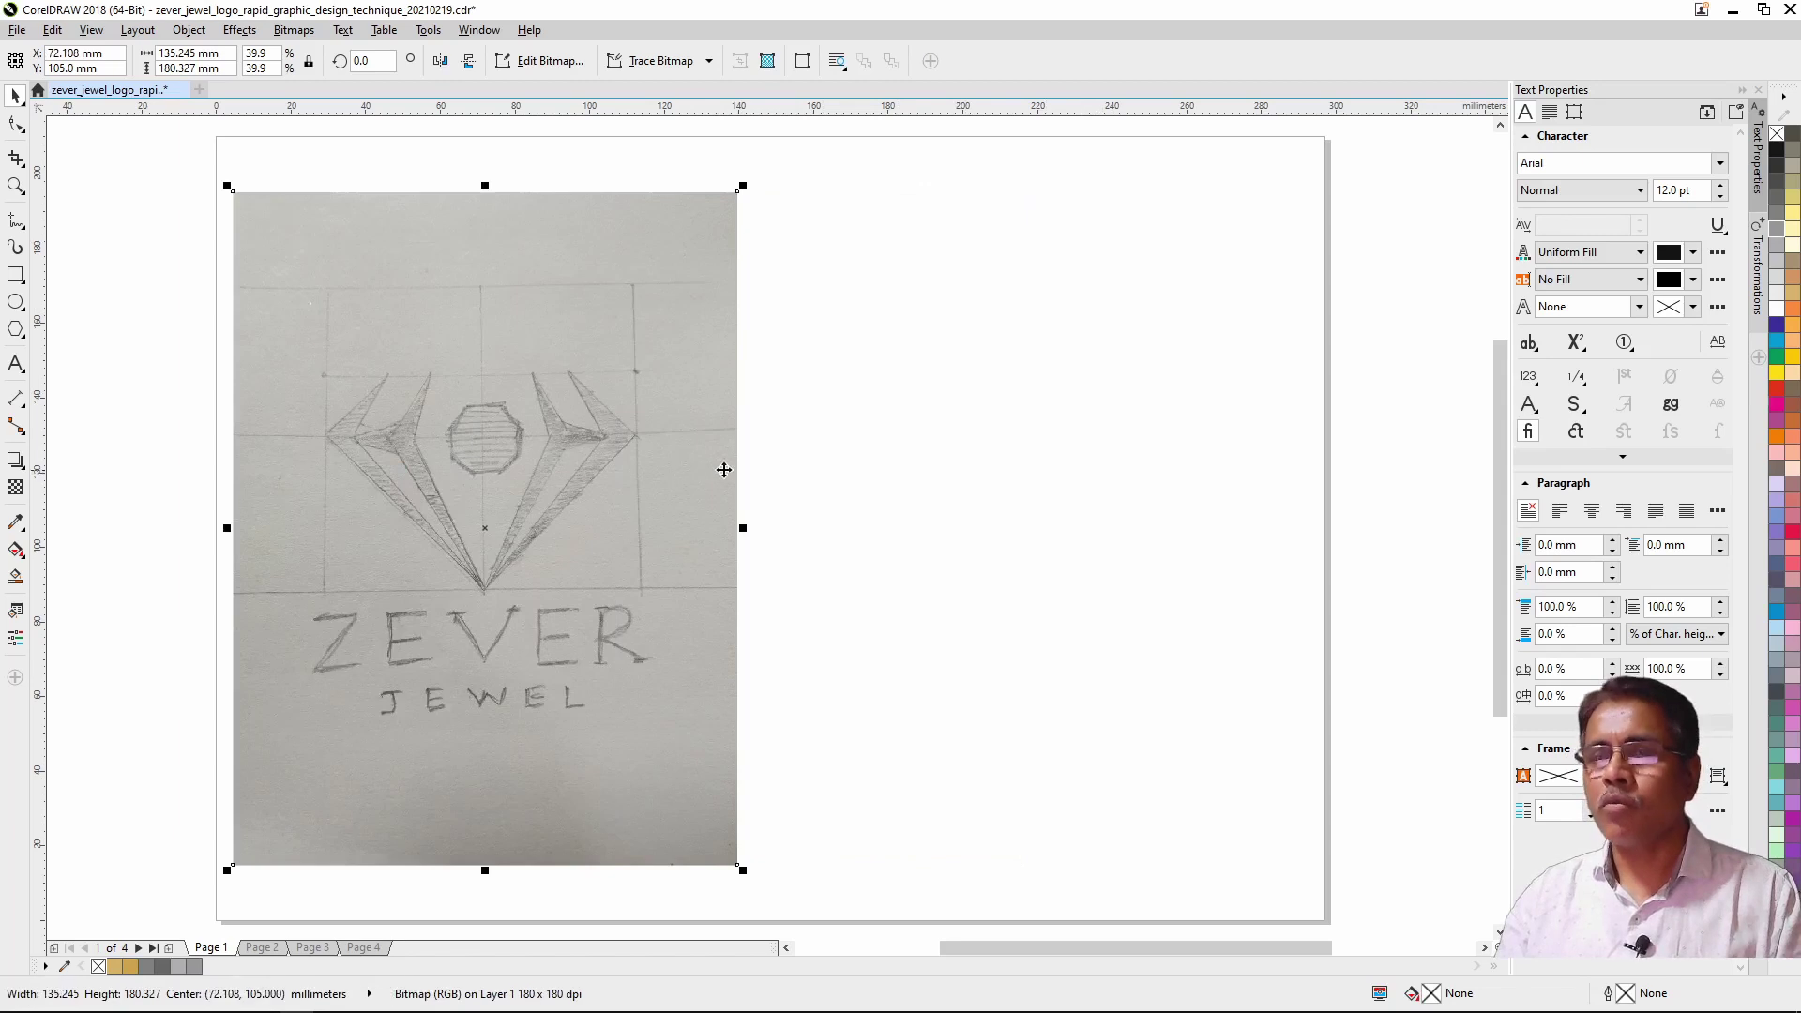
pyautogui.click(801, 447)
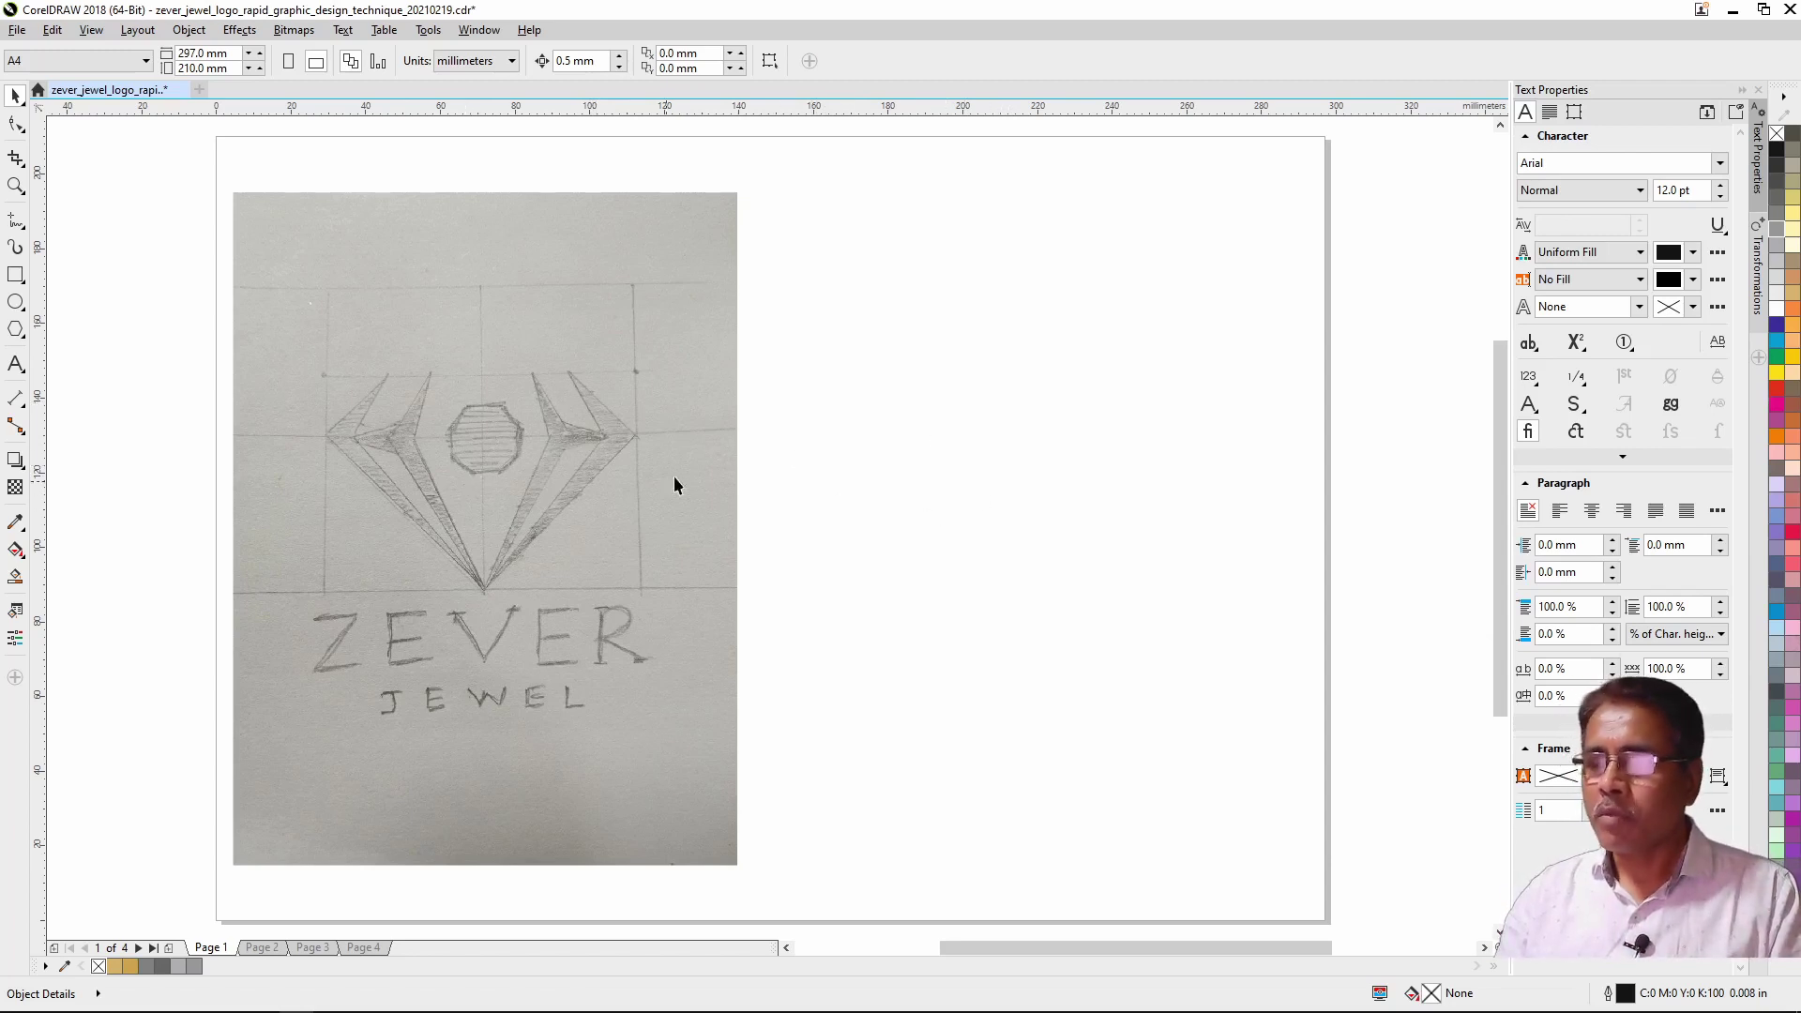
# Step: Zoom in so the logo sketch fills the left half, with blank page to its right
pyautogui.press('z')
pyautogui.moveTo(228, 347); pyautogui.dragTo(710, 743)
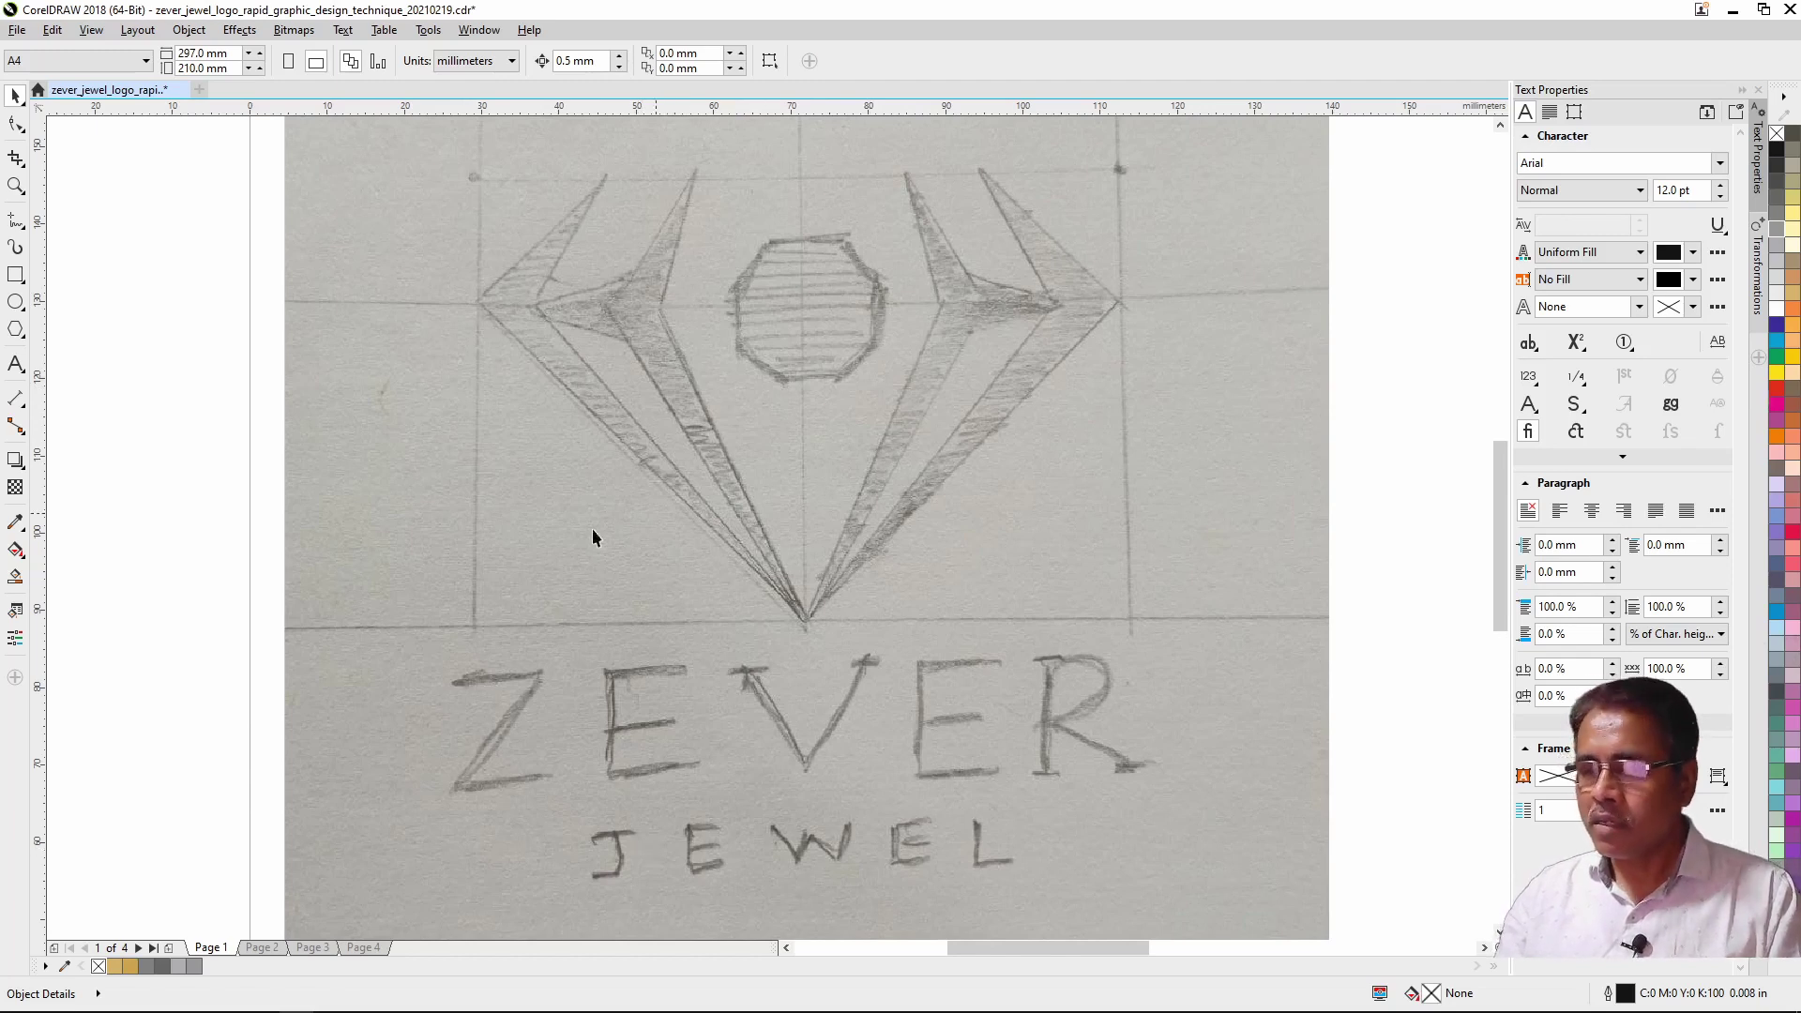
pyautogui.scroll(-3, 863, 461)
pyautogui.scroll(1, 910, 425)
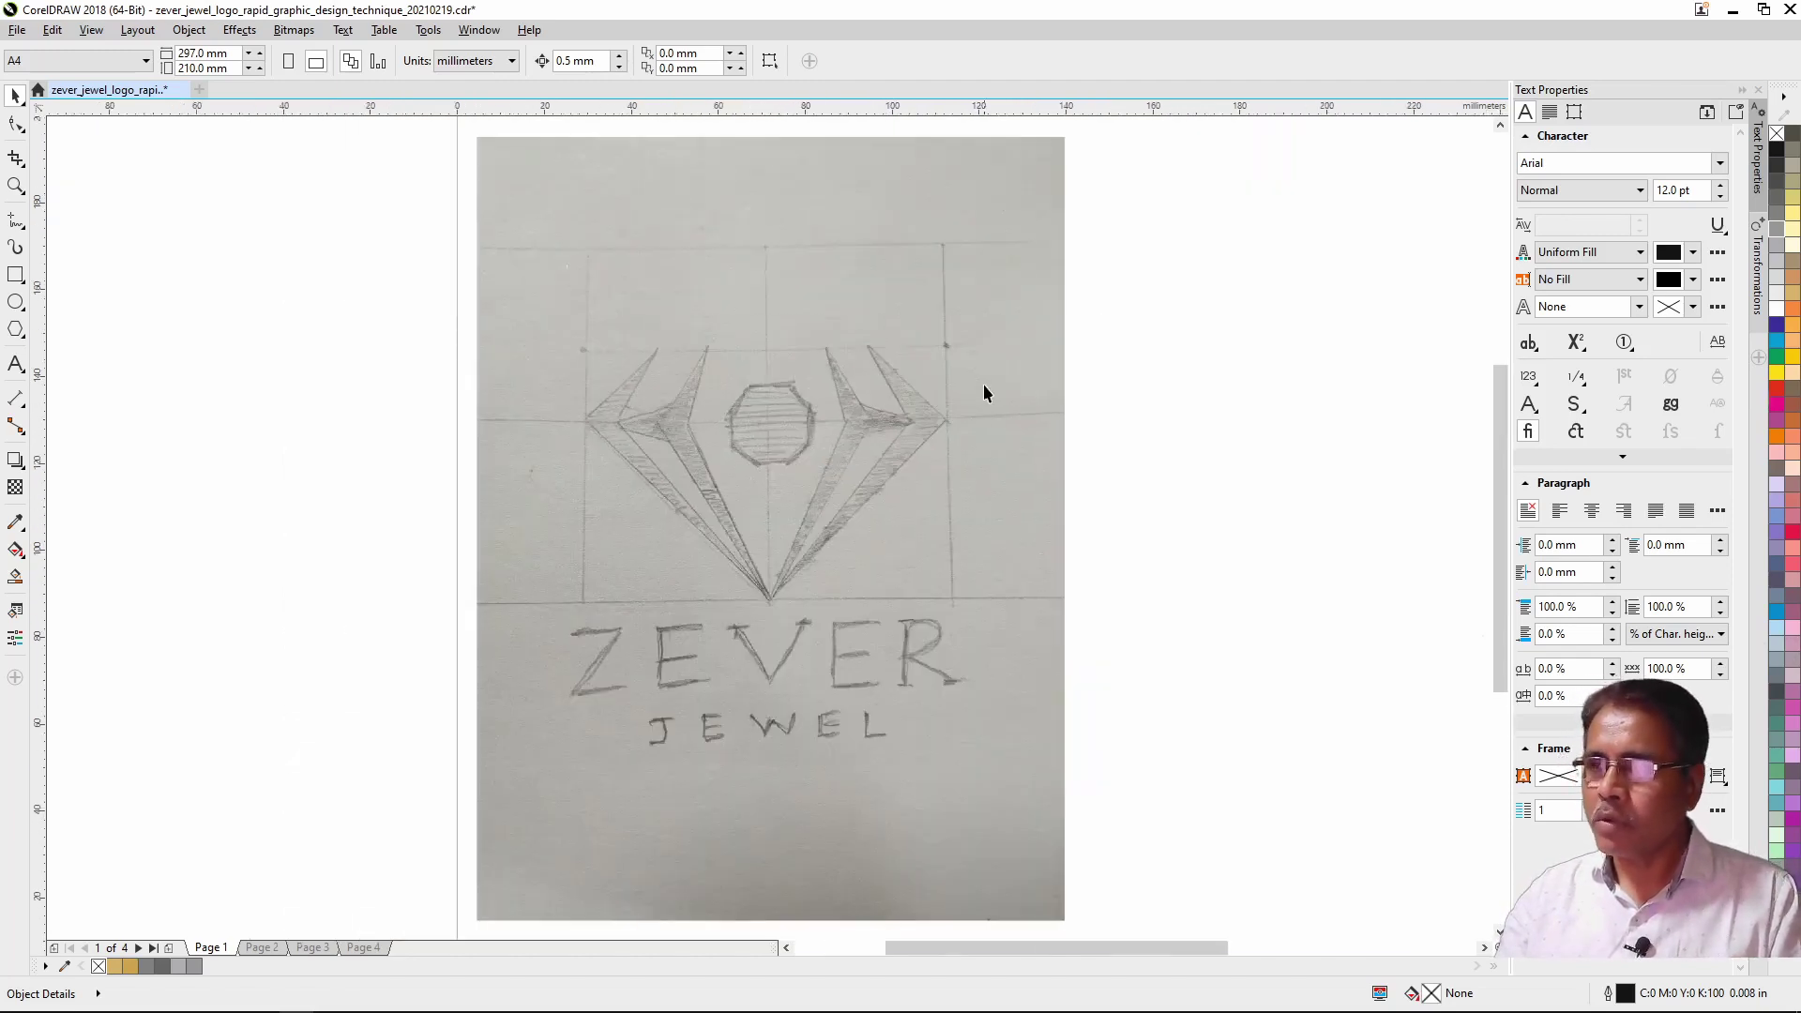
pyautogui.scroll(-2, 841, 352)
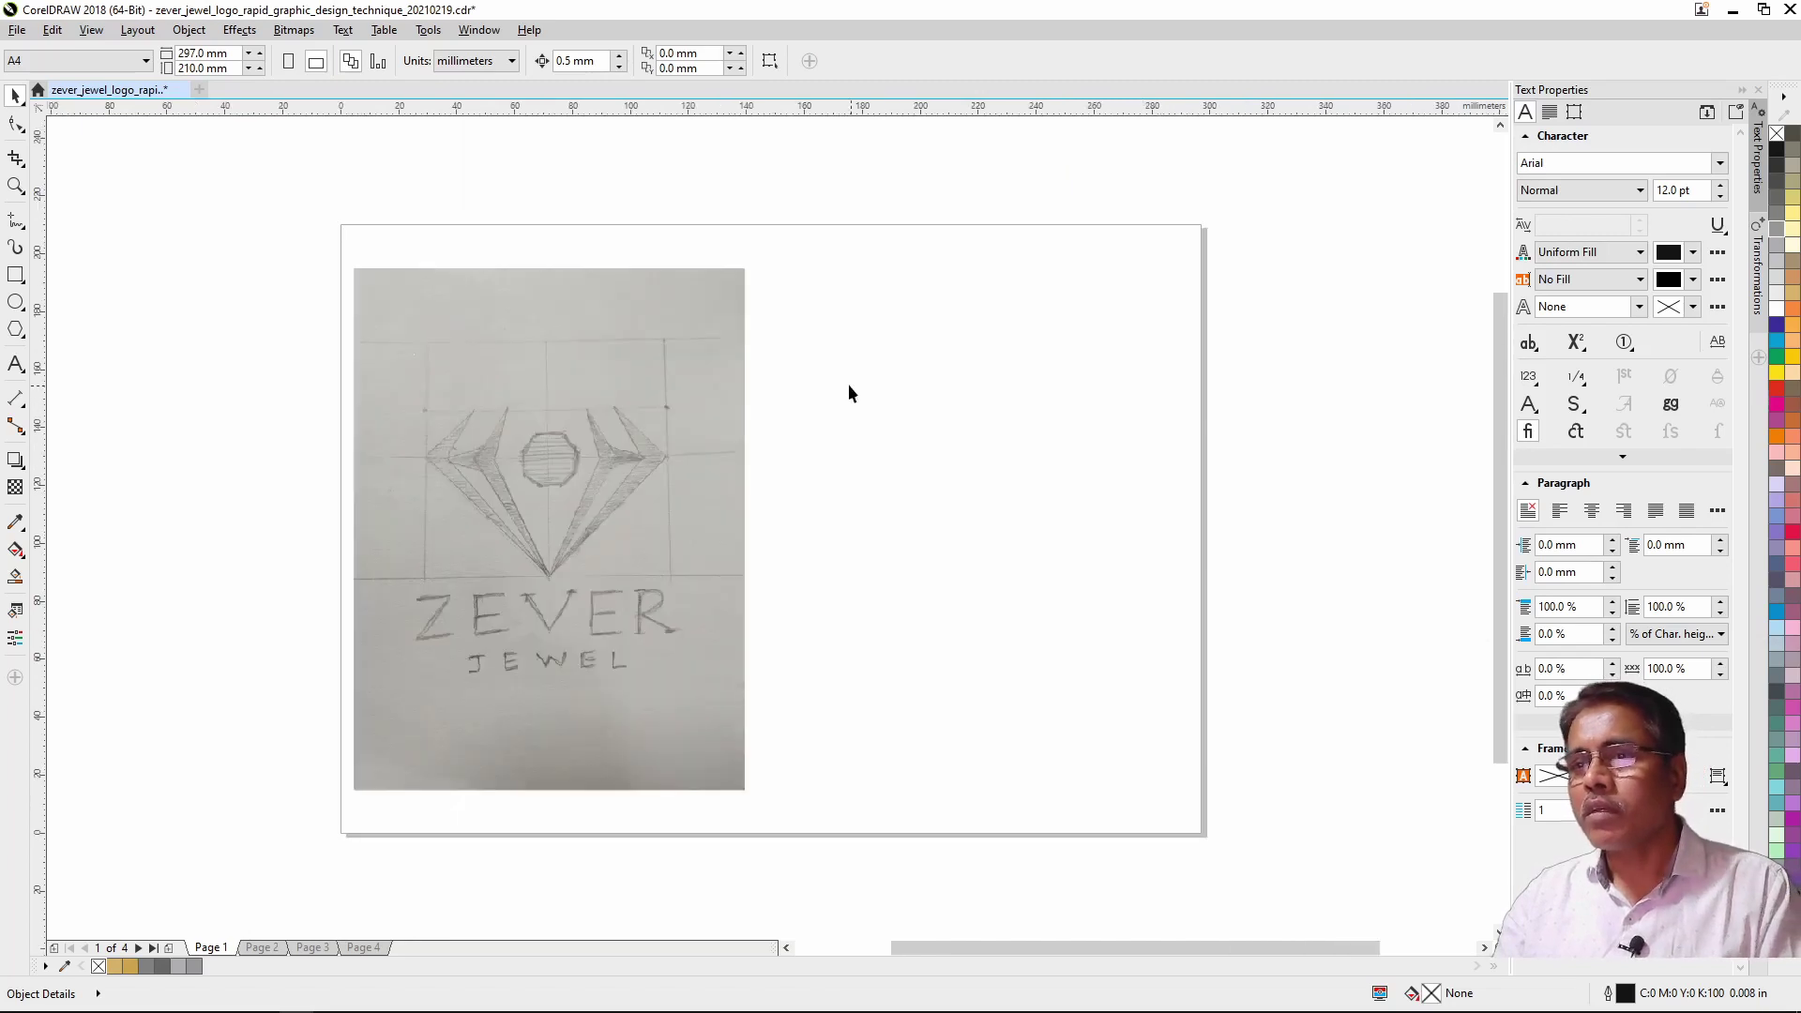
pyautogui.moveTo(339, 309)
pyautogui.mouseDown()
pyautogui.moveTo(1058, 573)
pyautogui.moveTo(1178, 728)
pyautogui.mouseUp()
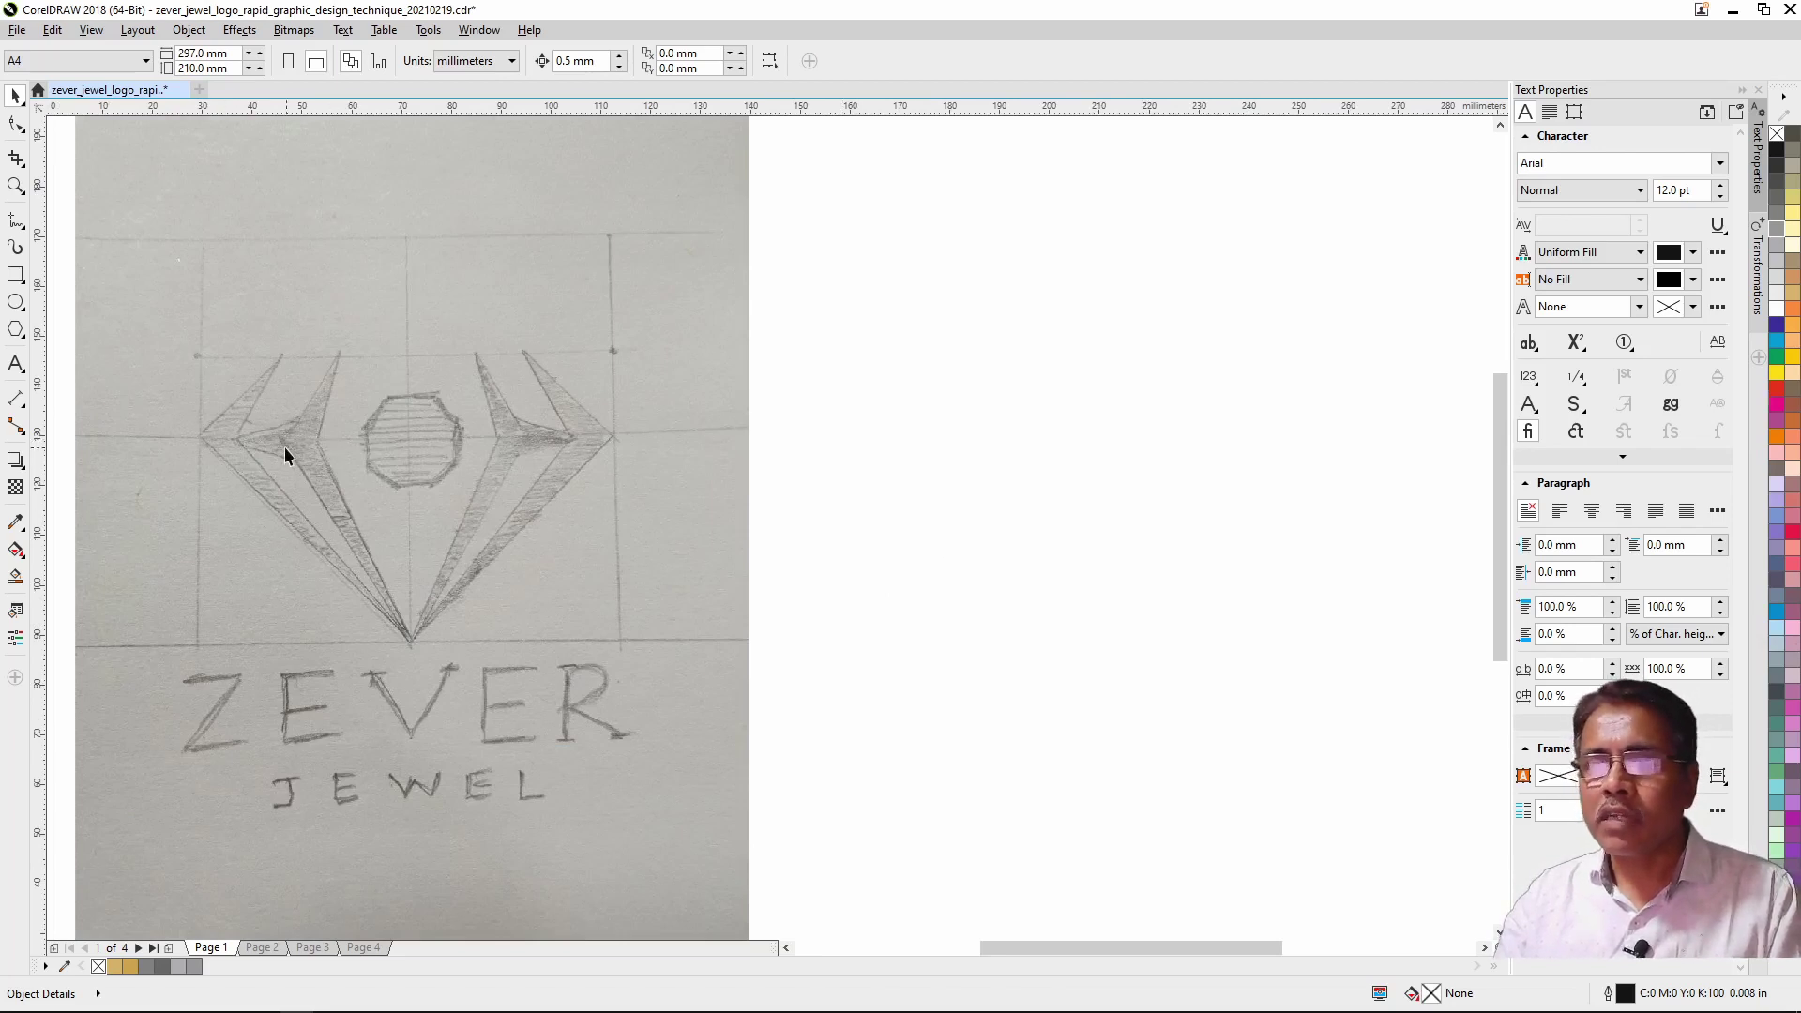
# Step: Draw a square beside the sketch with an 88.849 mm 45° diamond copy inscribed inside it
pyautogui.click(15, 275)
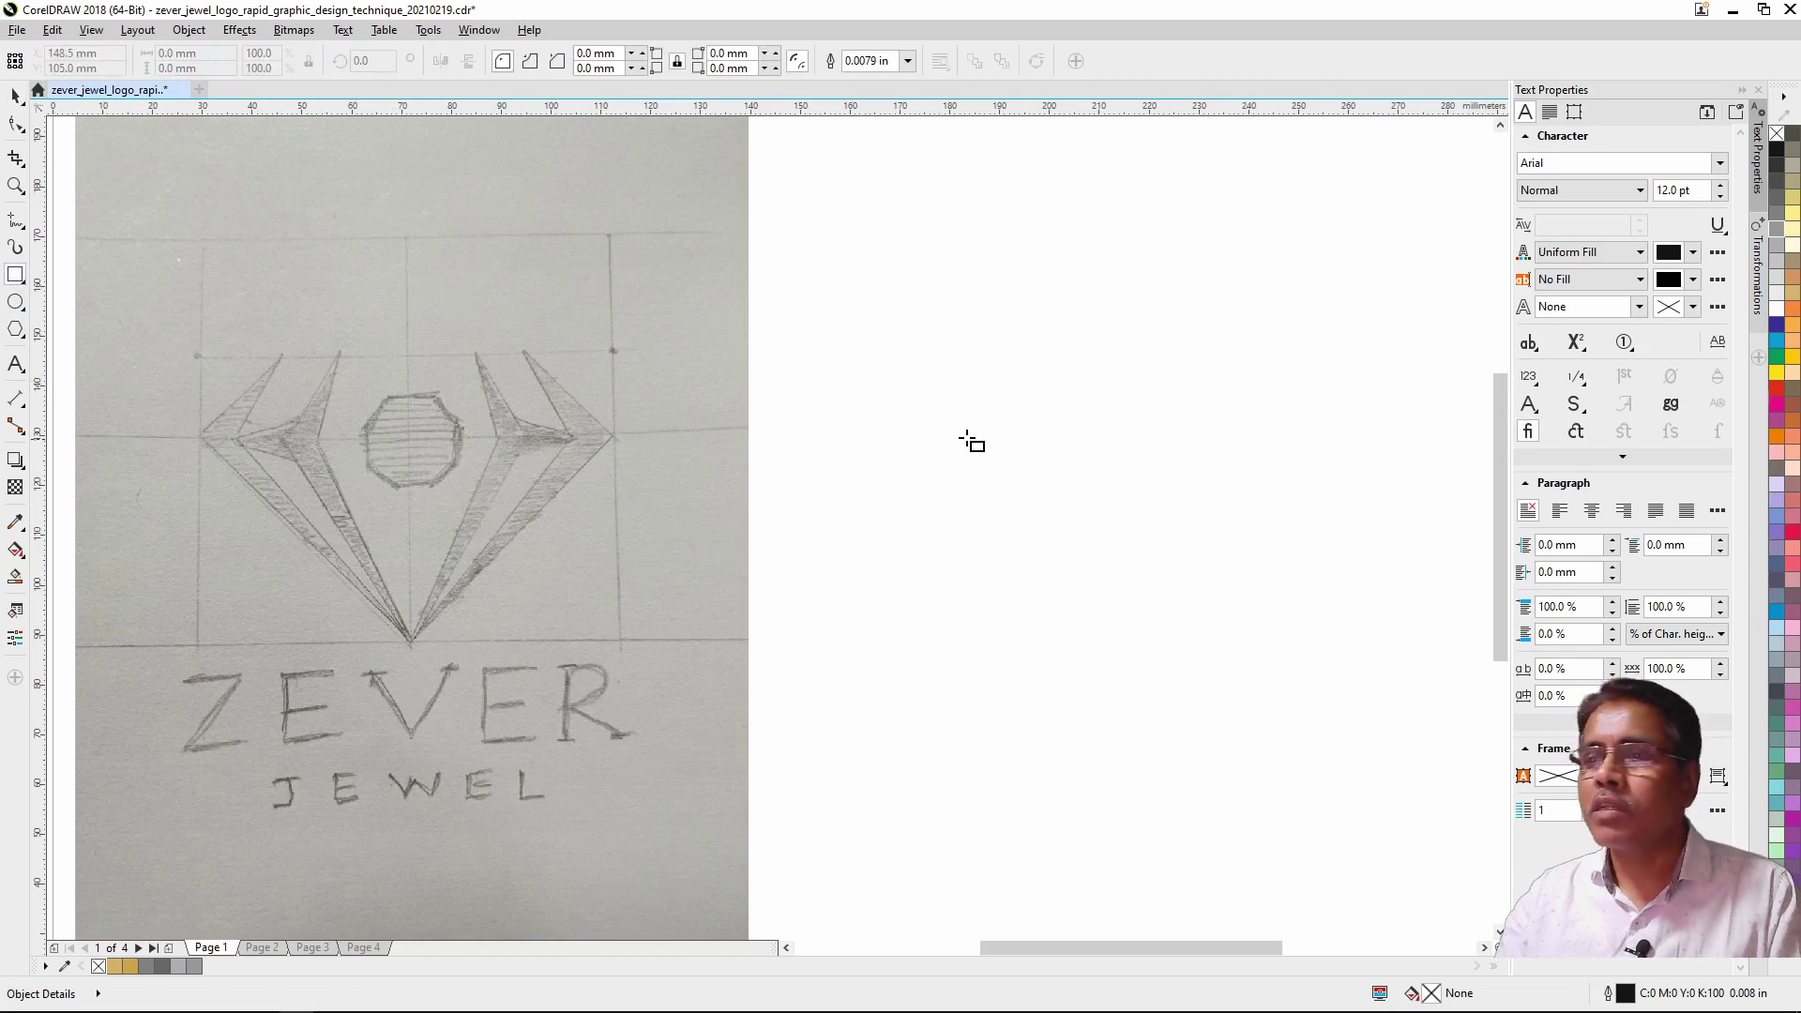
pyautogui.moveTo(914, 257)
pyautogui.mouseDown()
pyautogui.moveTo(1229, 651)
pyautogui.moveTo(1312, 709)
pyautogui.mouseUp()
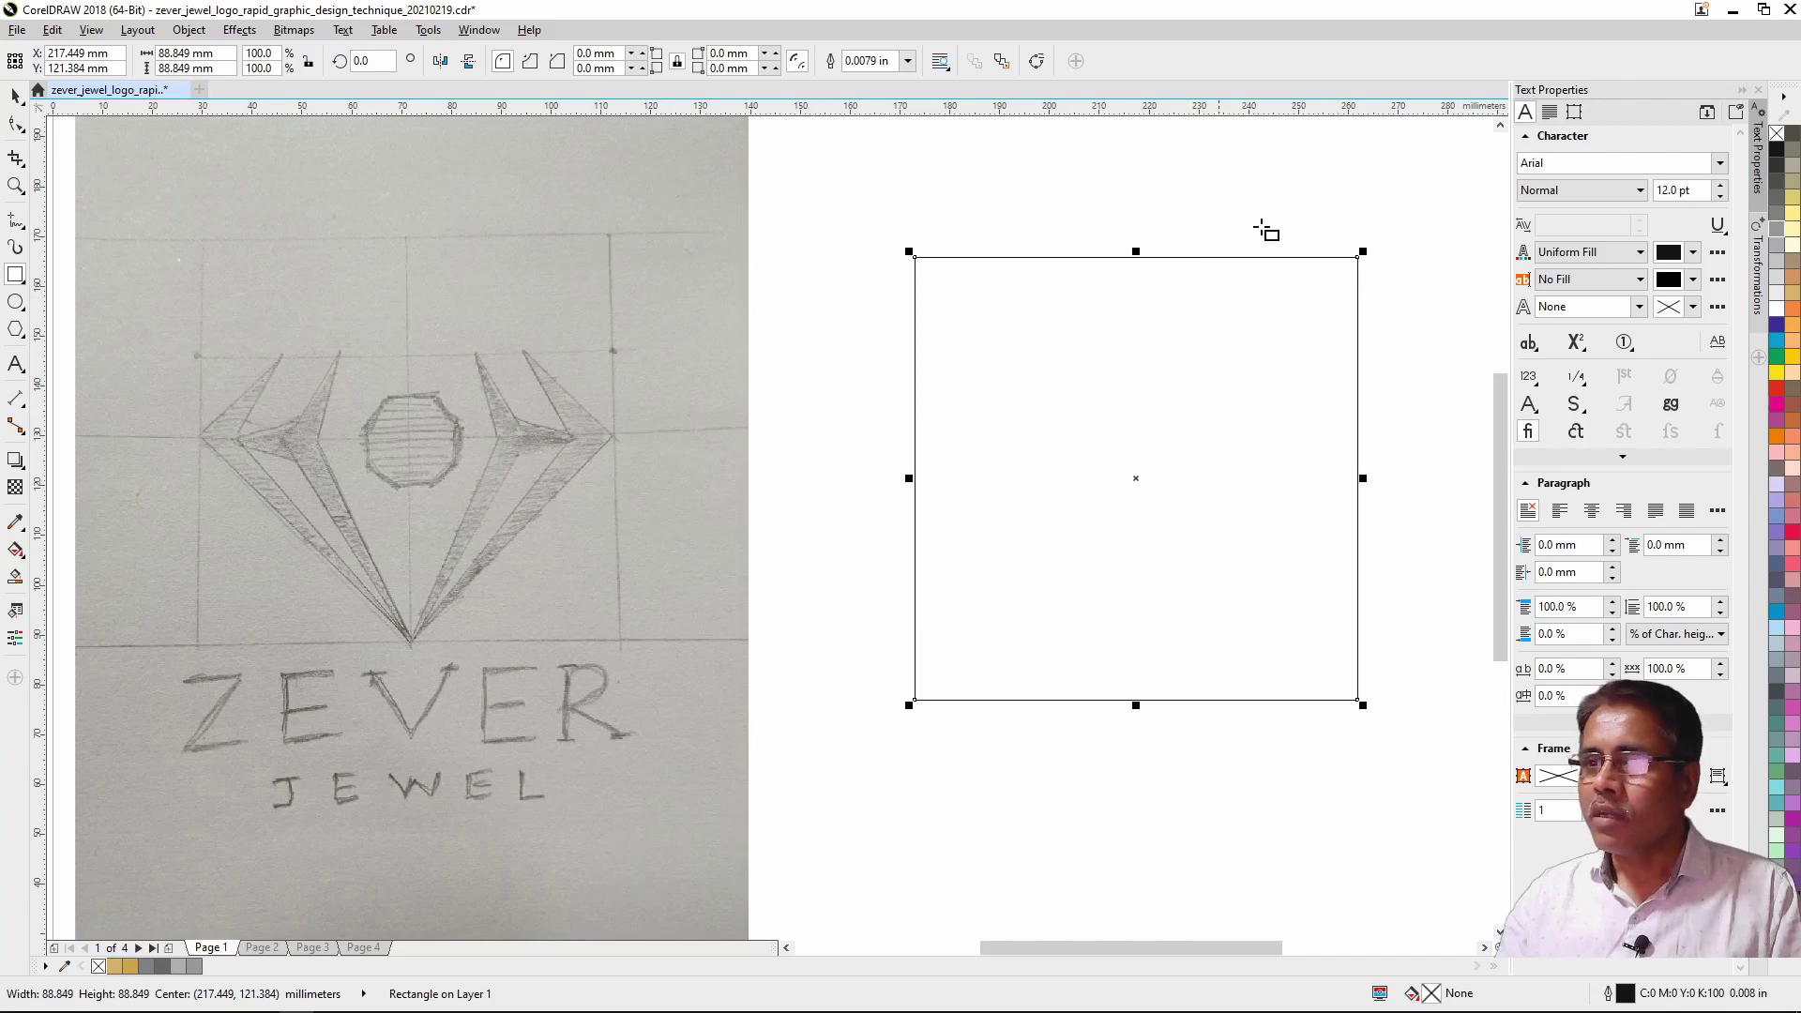
pyautogui.press('space')
pyautogui.click(1347, 256)
pyautogui.moveTo(1369, 247); pyautogui.dragTo(1121, 222)
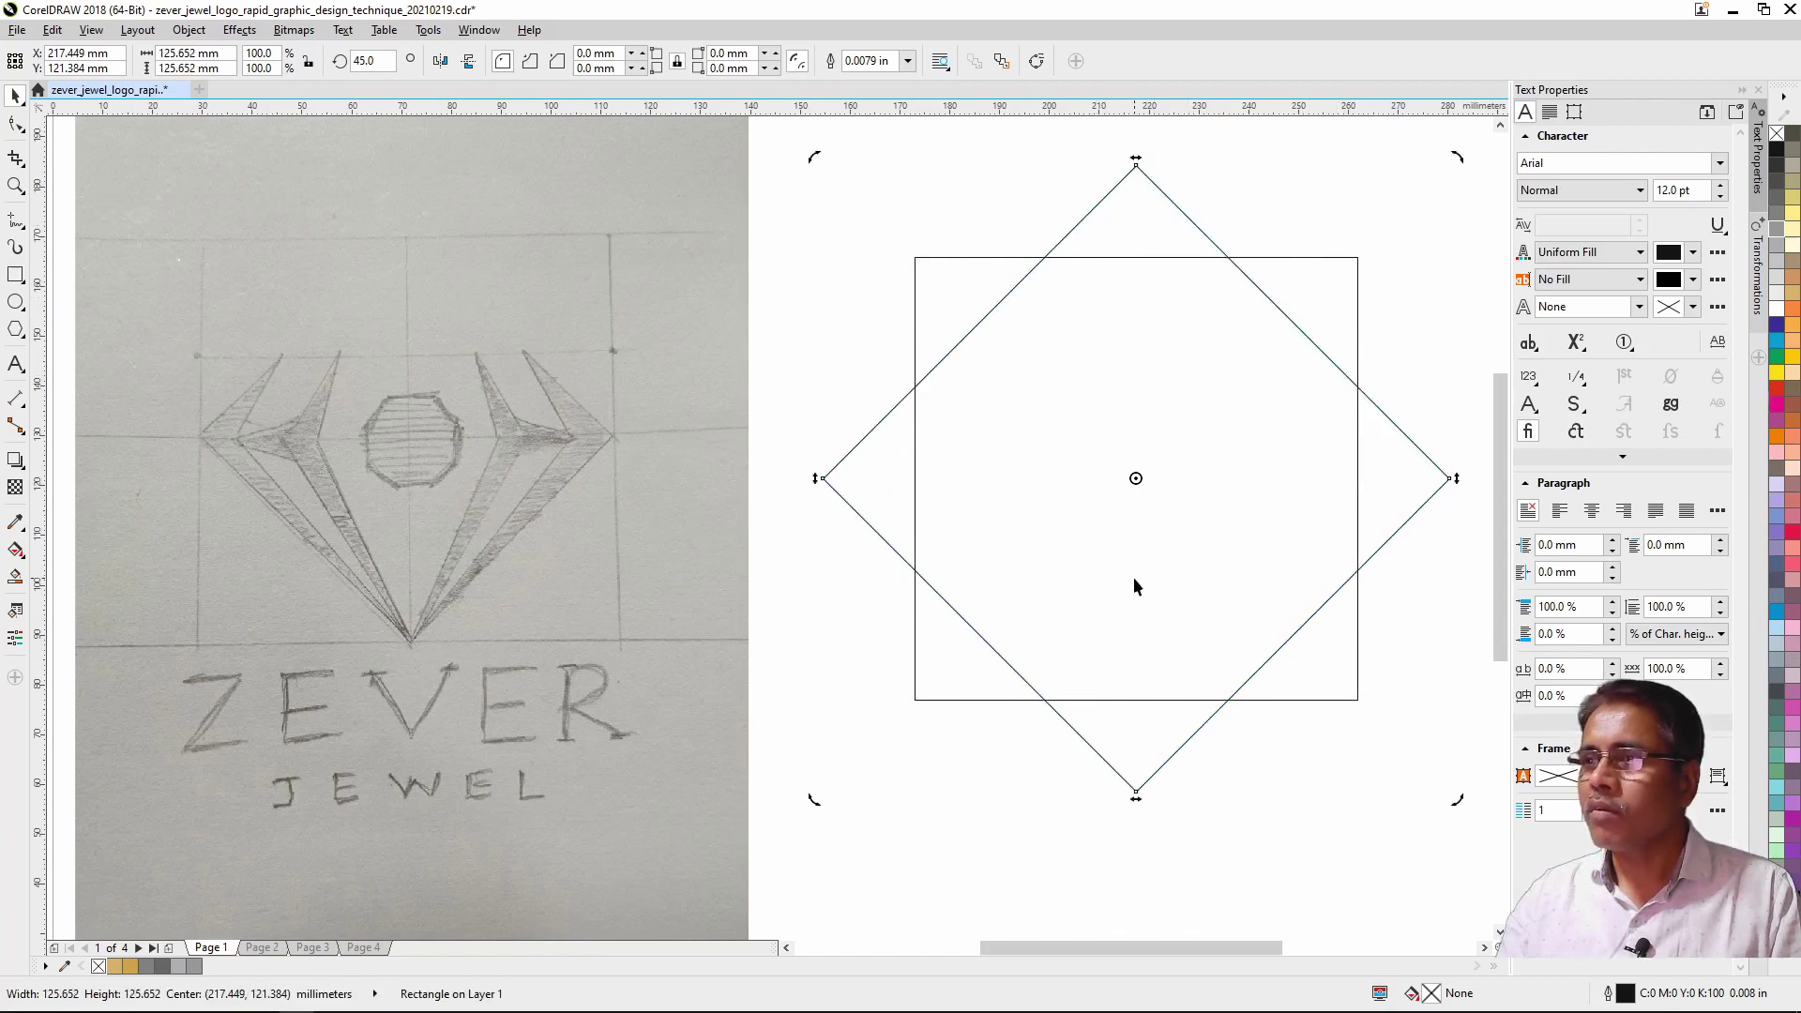
pyautogui.click(1170, 198)
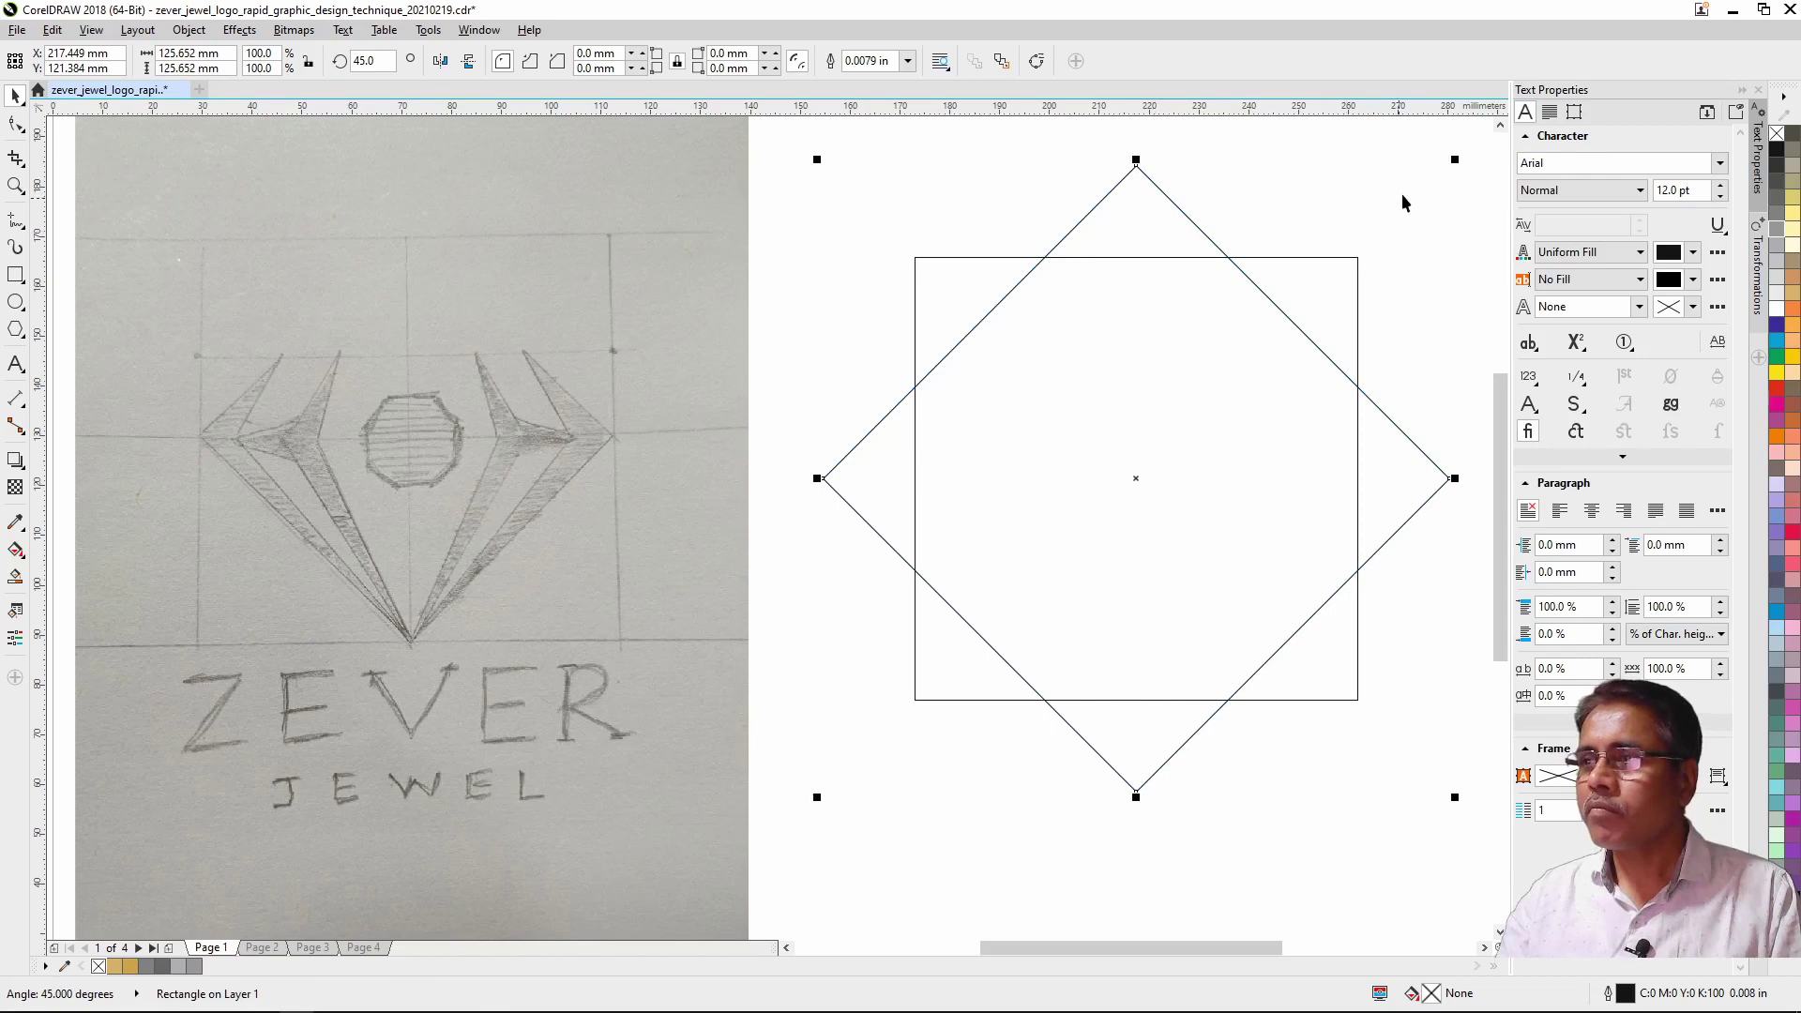
pyautogui.moveTo(1455, 160); pyautogui.dragTo(1369, 248)
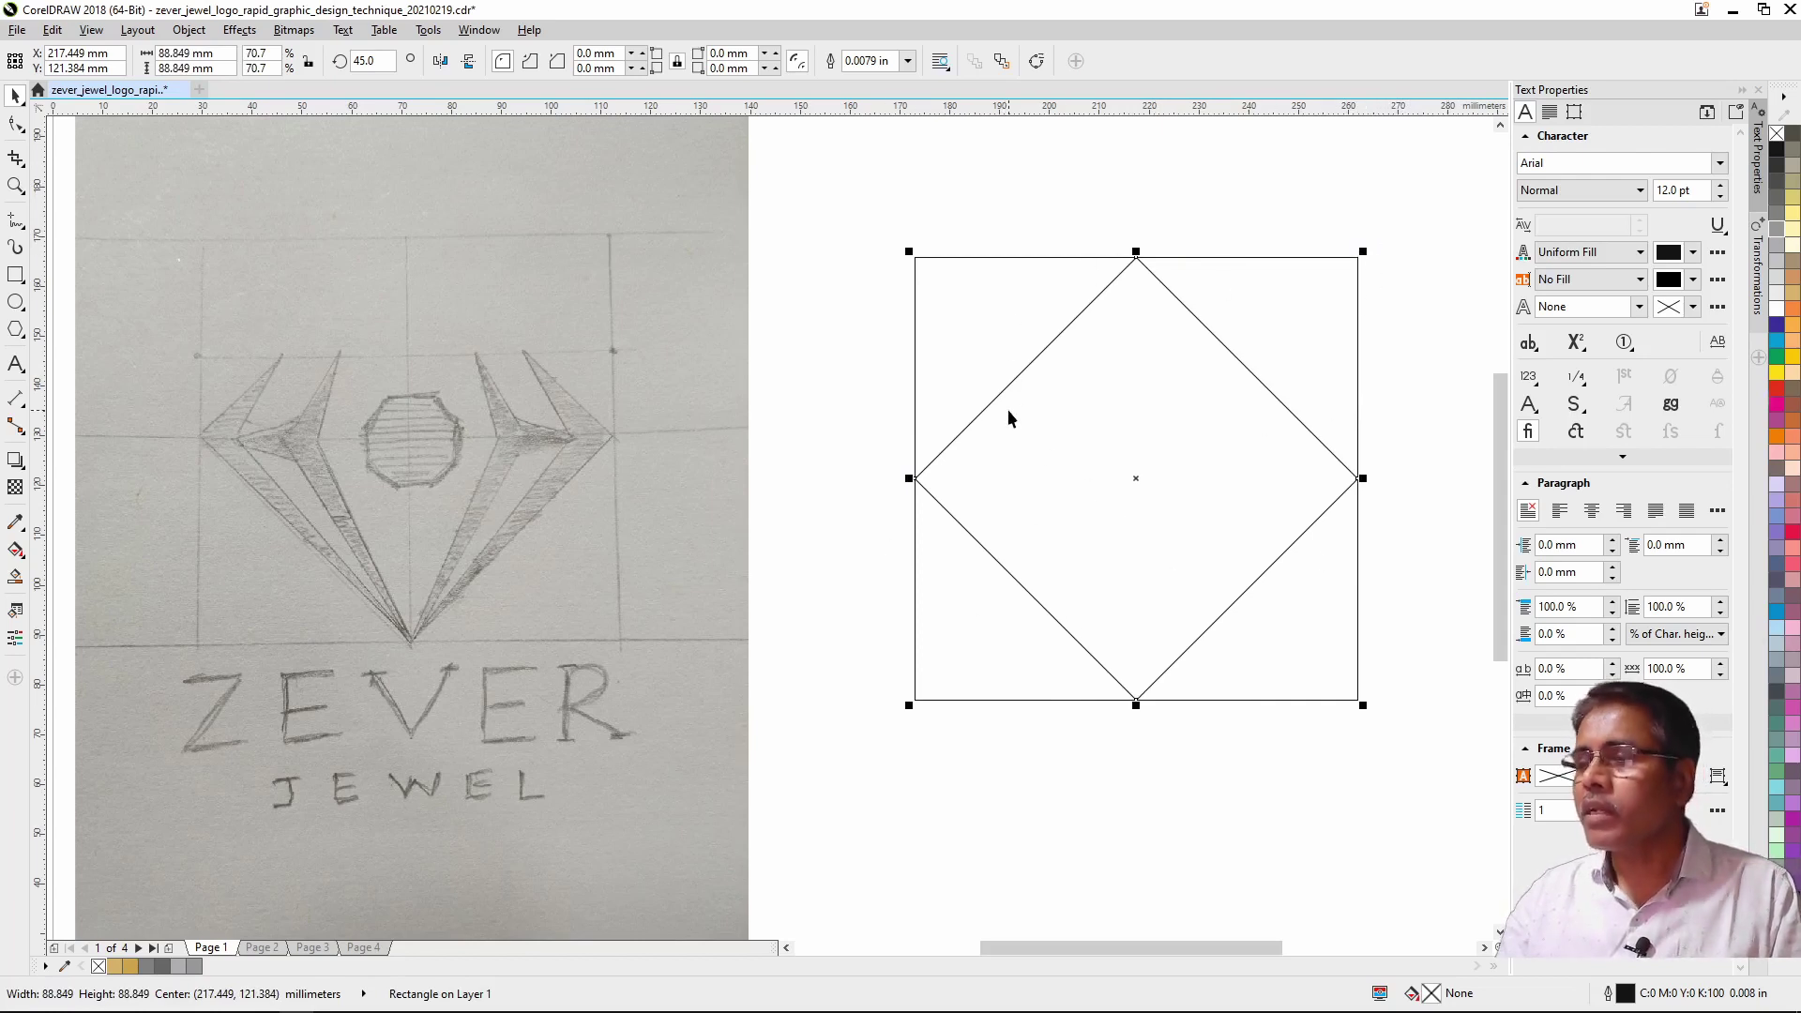
# Step: Shorten the square into a 28.424 mm-tall band across the diamond's top
pyautogui.click(985, 253)
pyautogui.click(989, 256)
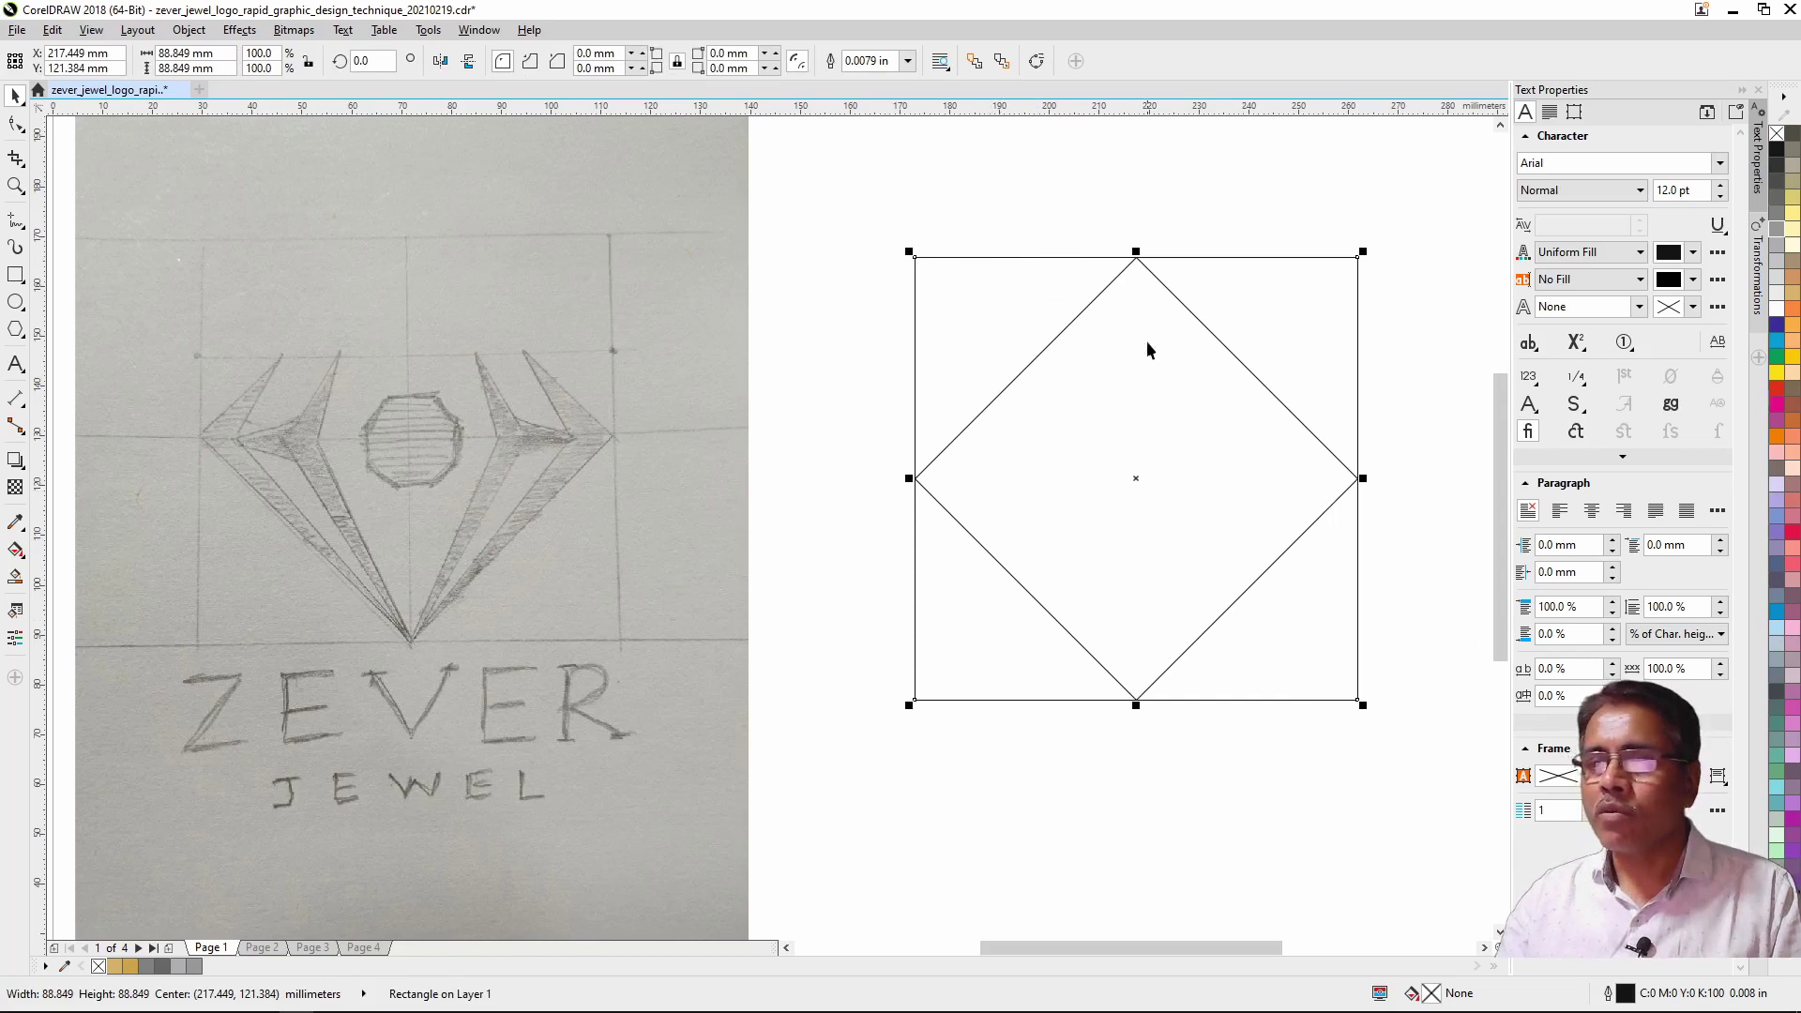
pyautogui.moveTo(1136, 704)
pyautogui.mouseDown()
pyautogui.moveTo(1146, 392)
pyautogui.moveTo(1145, 409)
pyautogui.mouseUp()
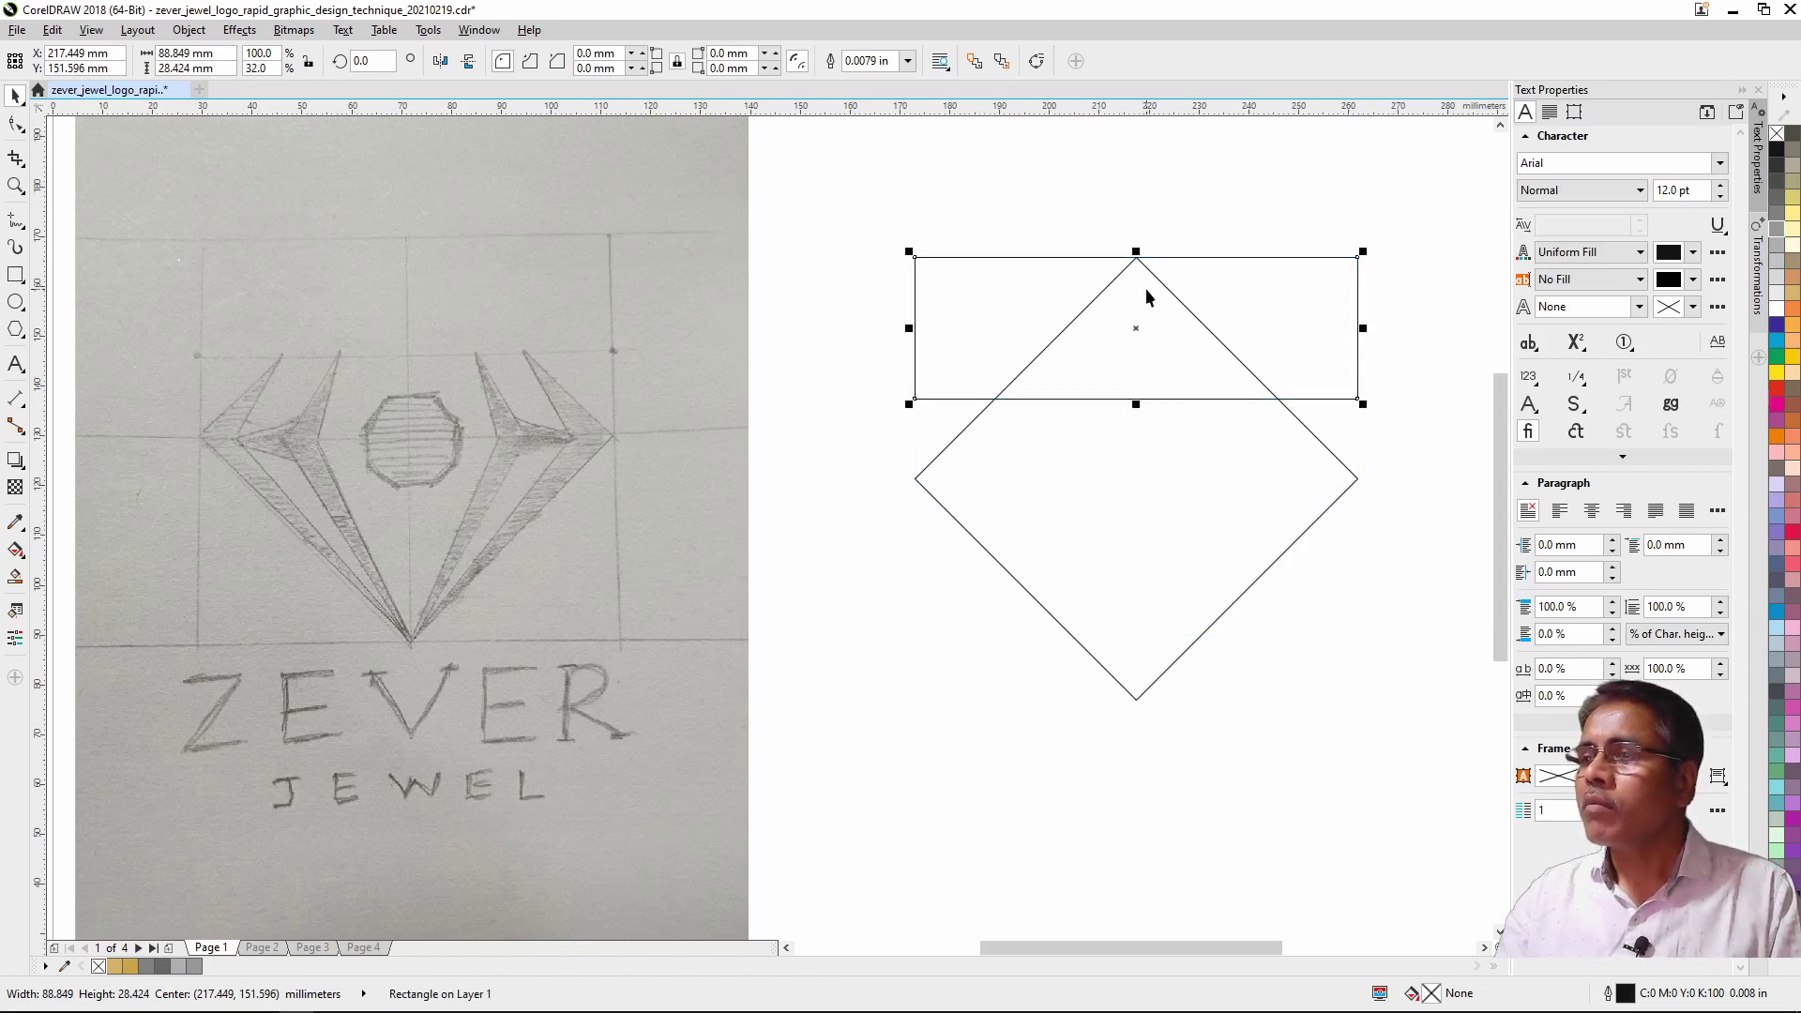
# Step: Nudge the band up, then nest three narrower diamond copies, down to 40.57 mm wide, inside the diamond
pyautogui.press('Up')
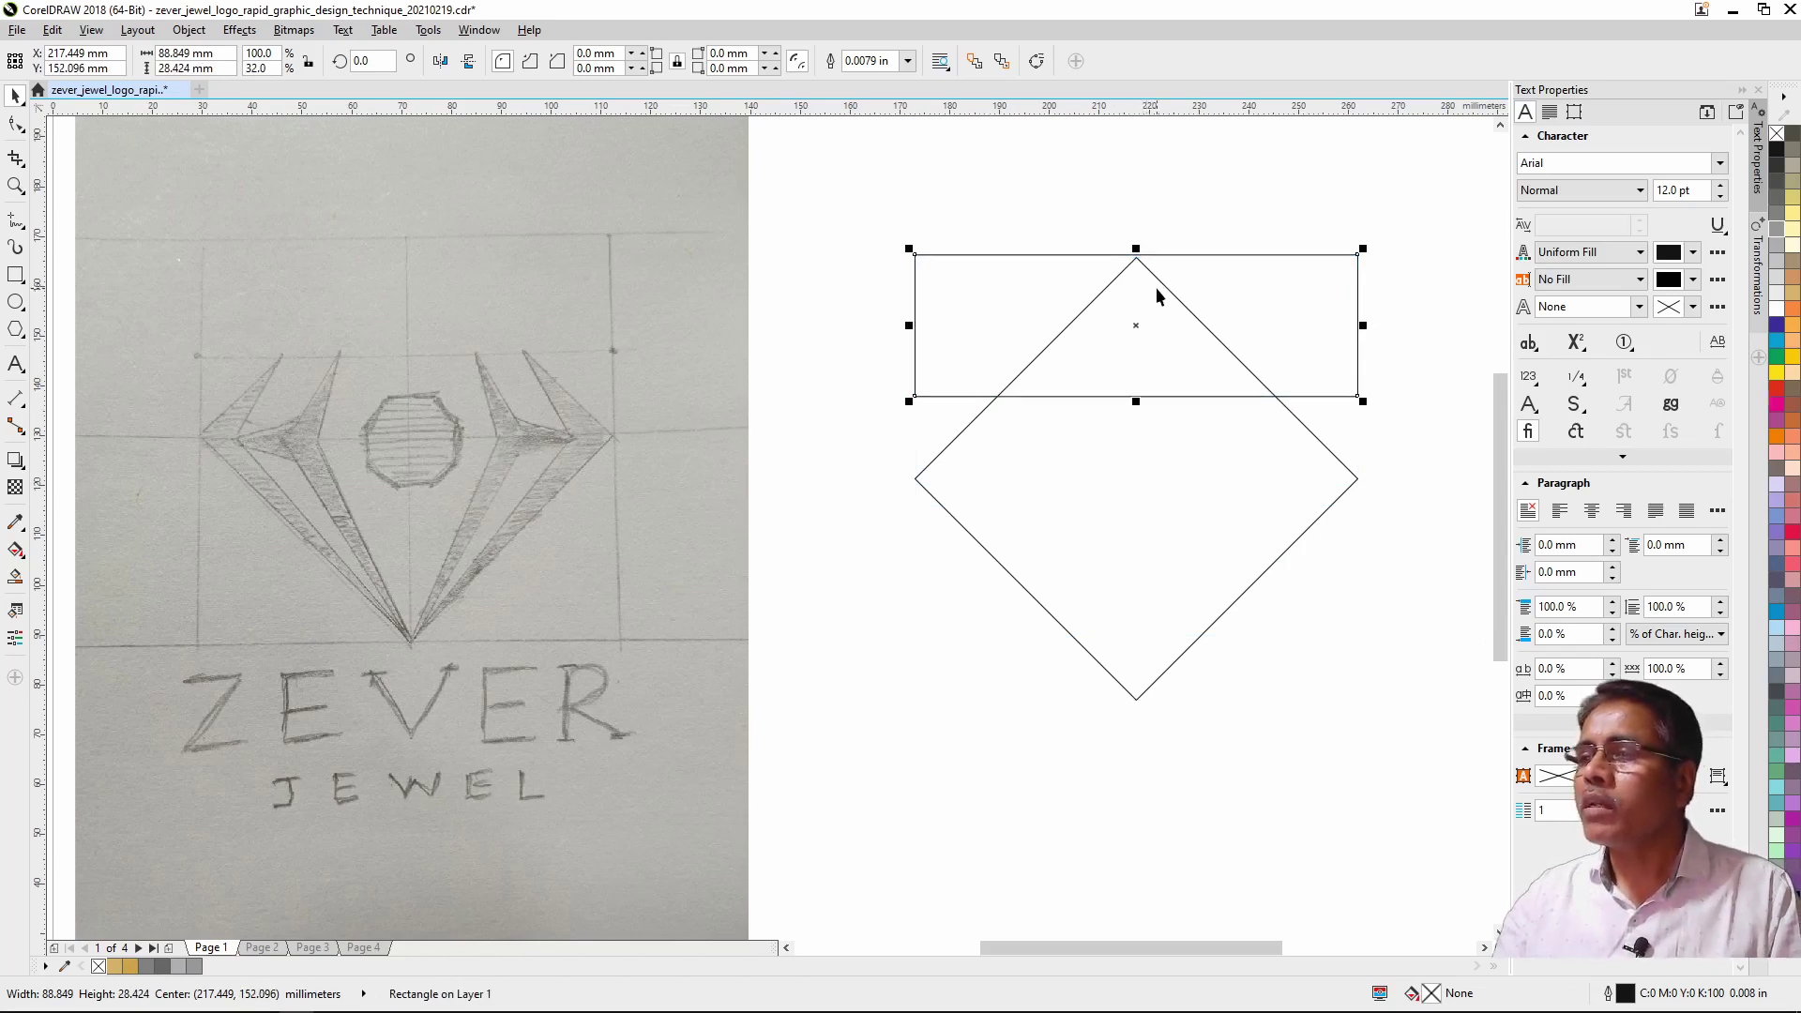
pyautogui.keyDown('shift'); pyautogui.click(1159, 282); pyautogui.keyUp('shift')
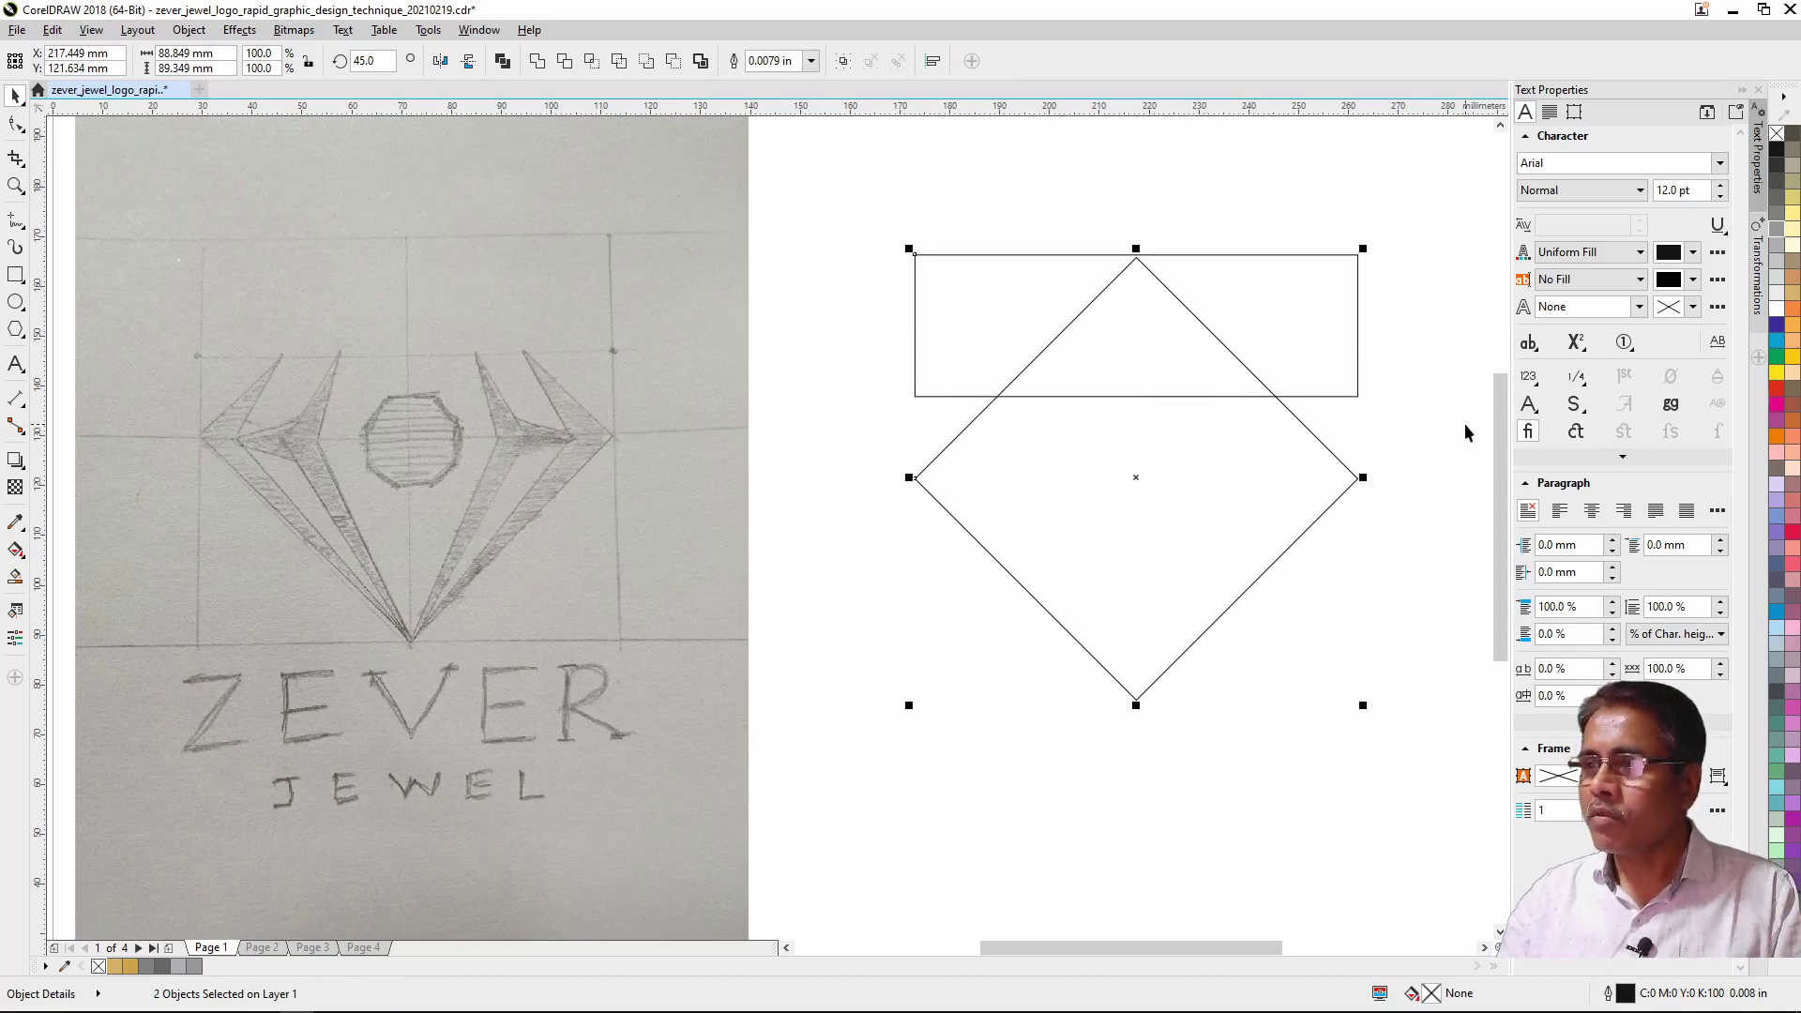
pyautogui.click(1188, 353)
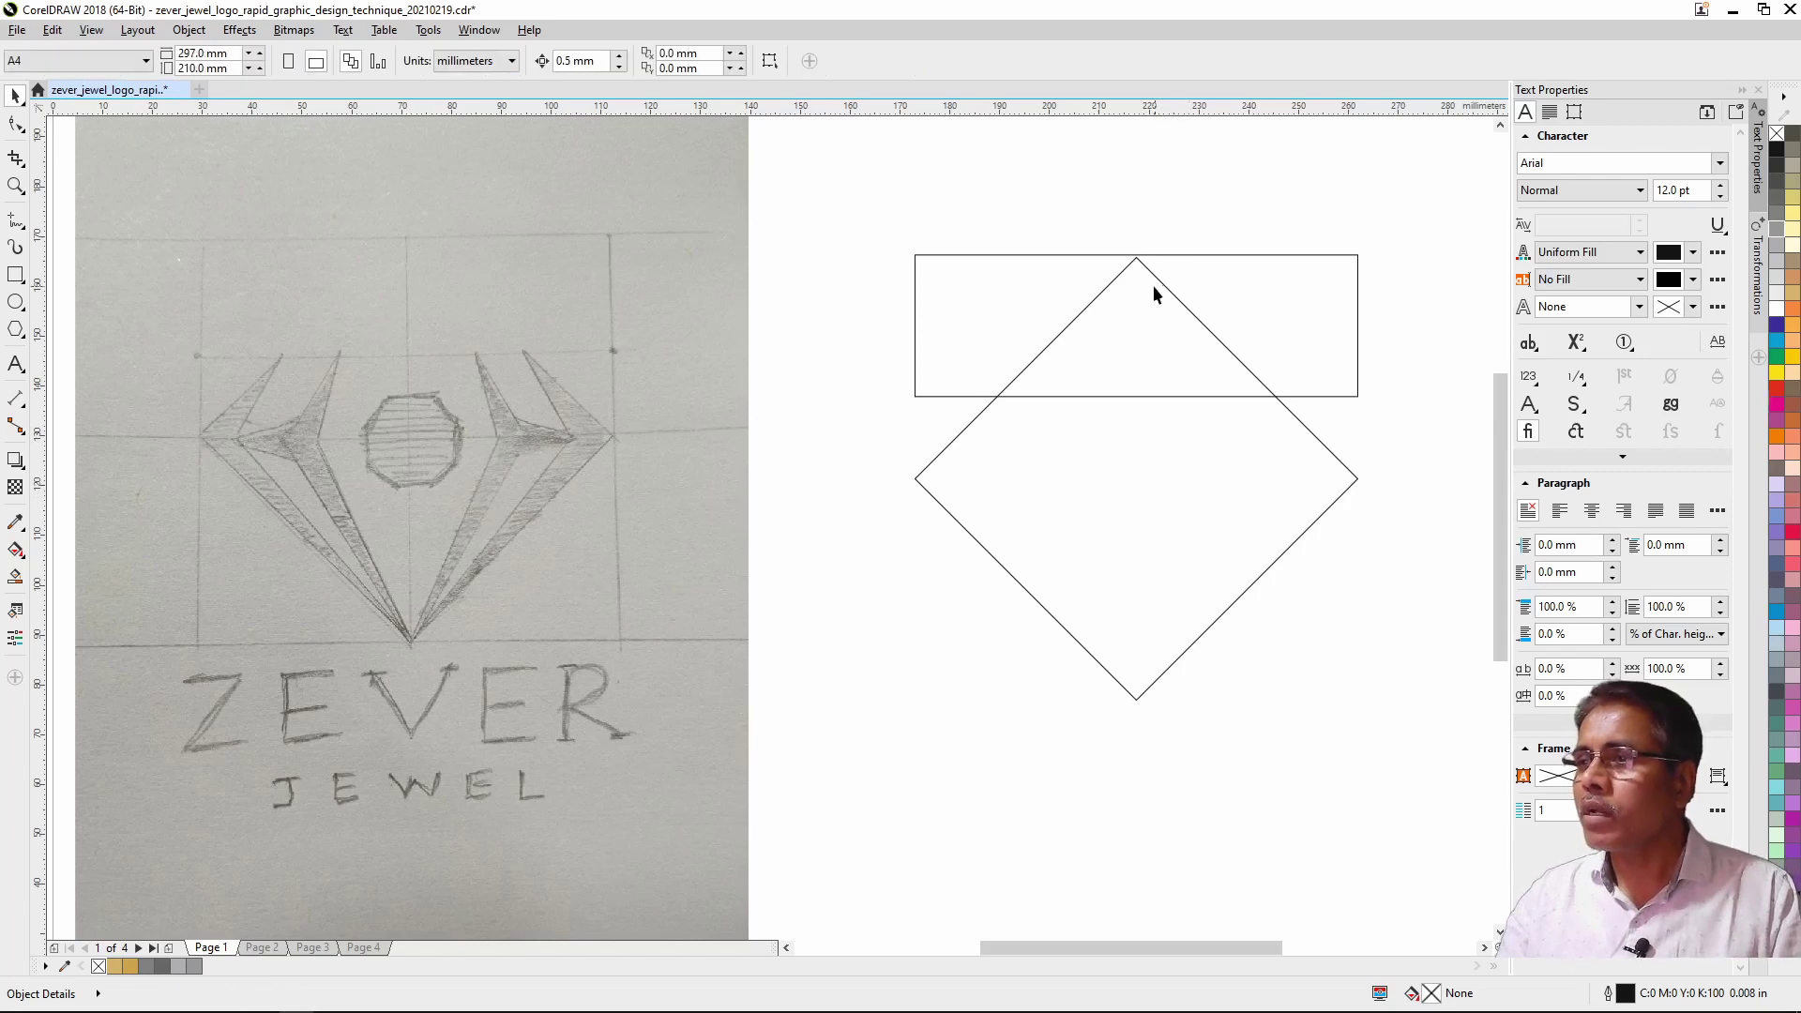
pyautogui.click(1157, 280)
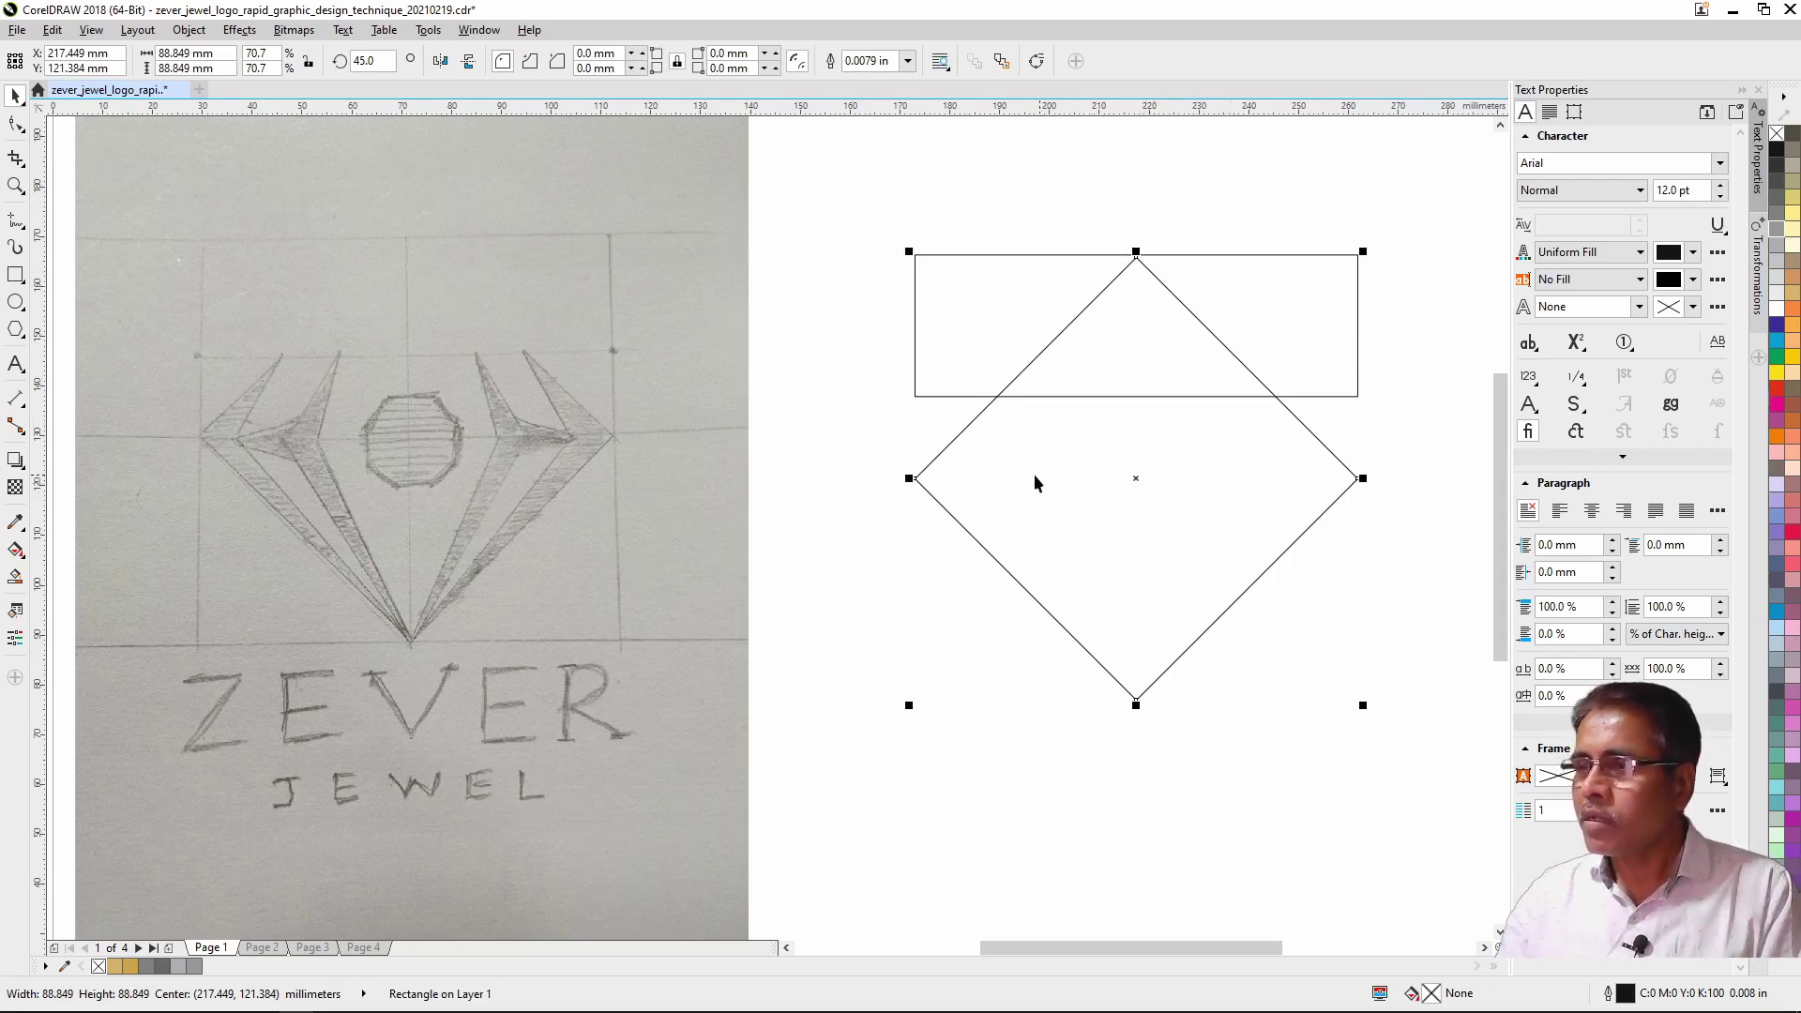
pyautogui.click(944, 452)
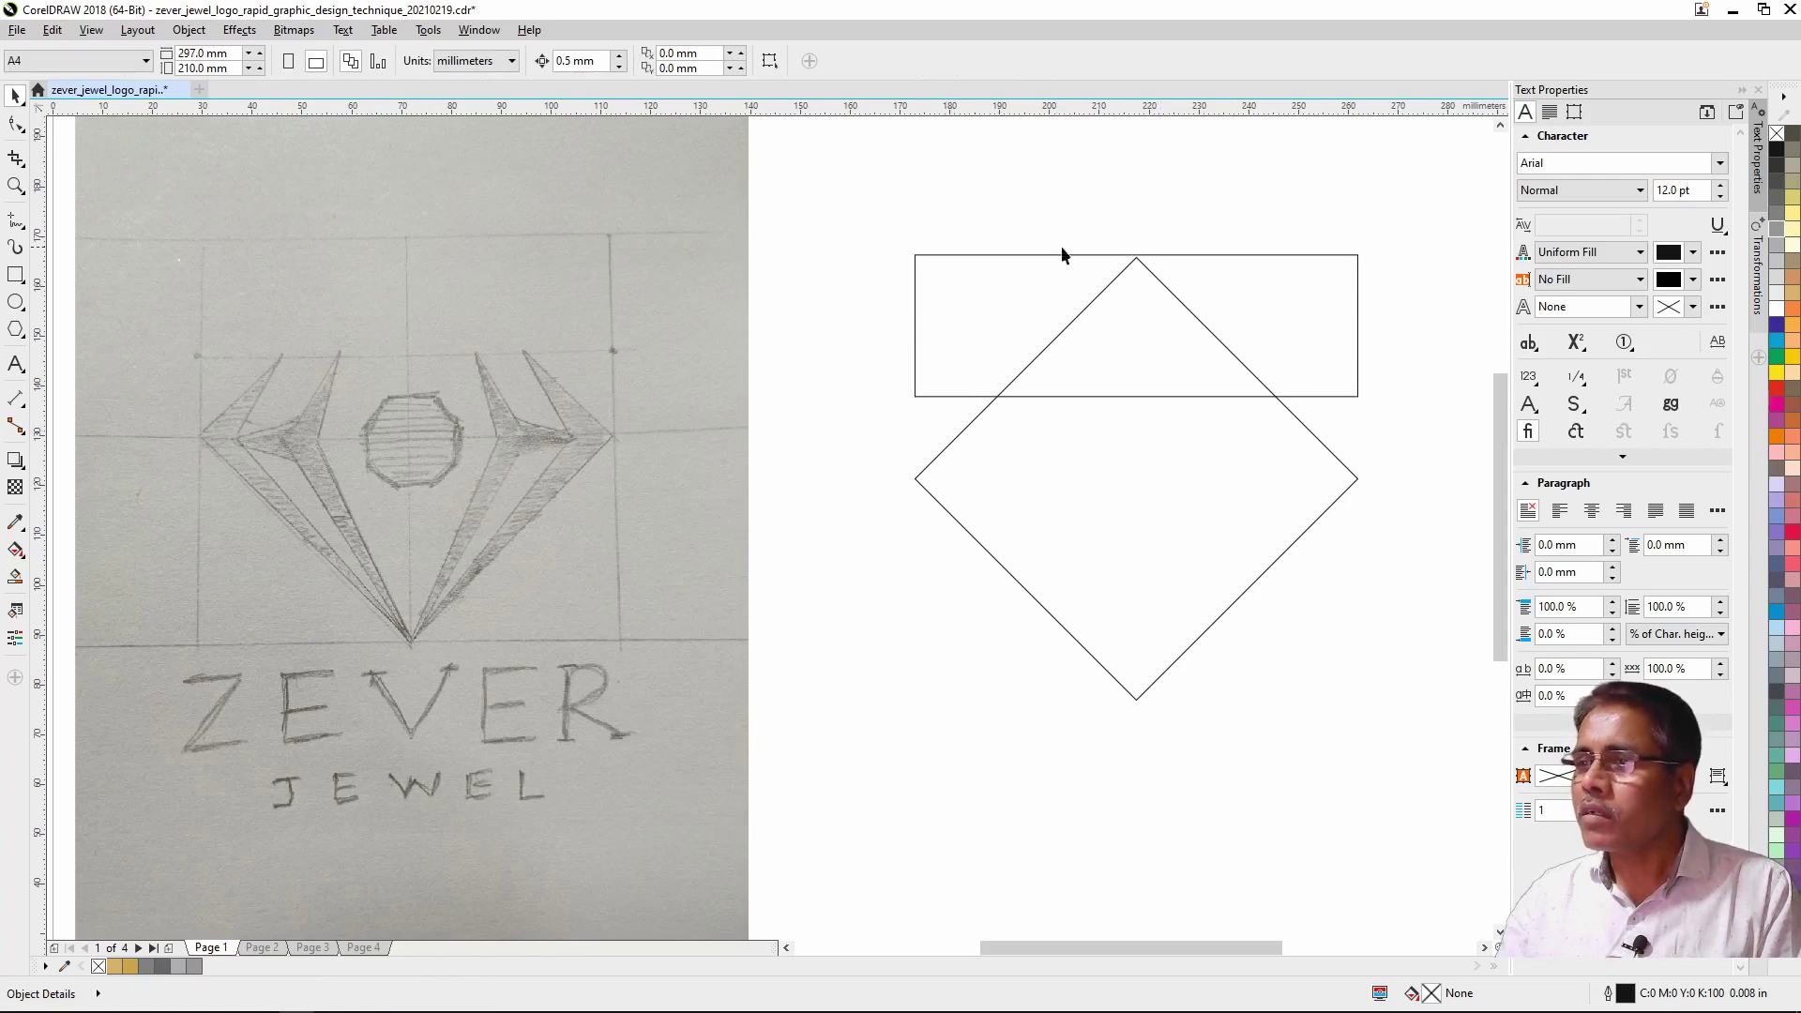
pyautogui.click(957, 437)
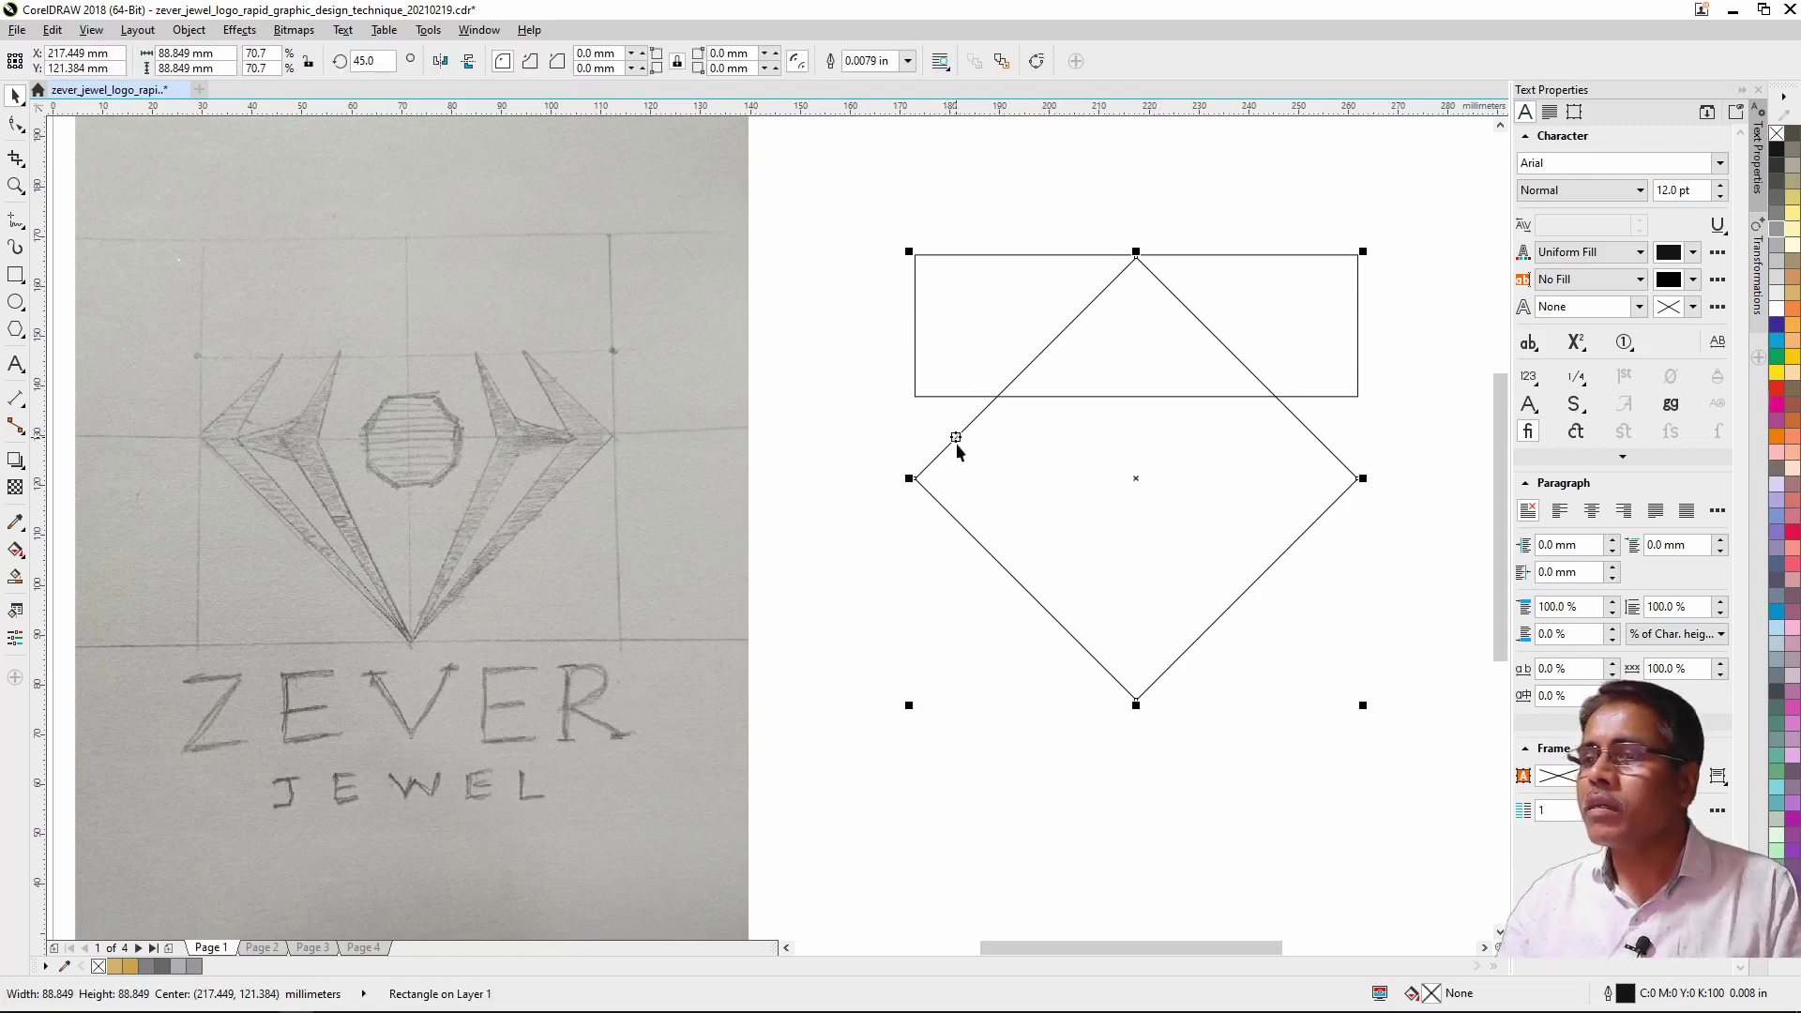
pyautogui.moveTo(909, 478); pyautogui.dragTo(948, 516)
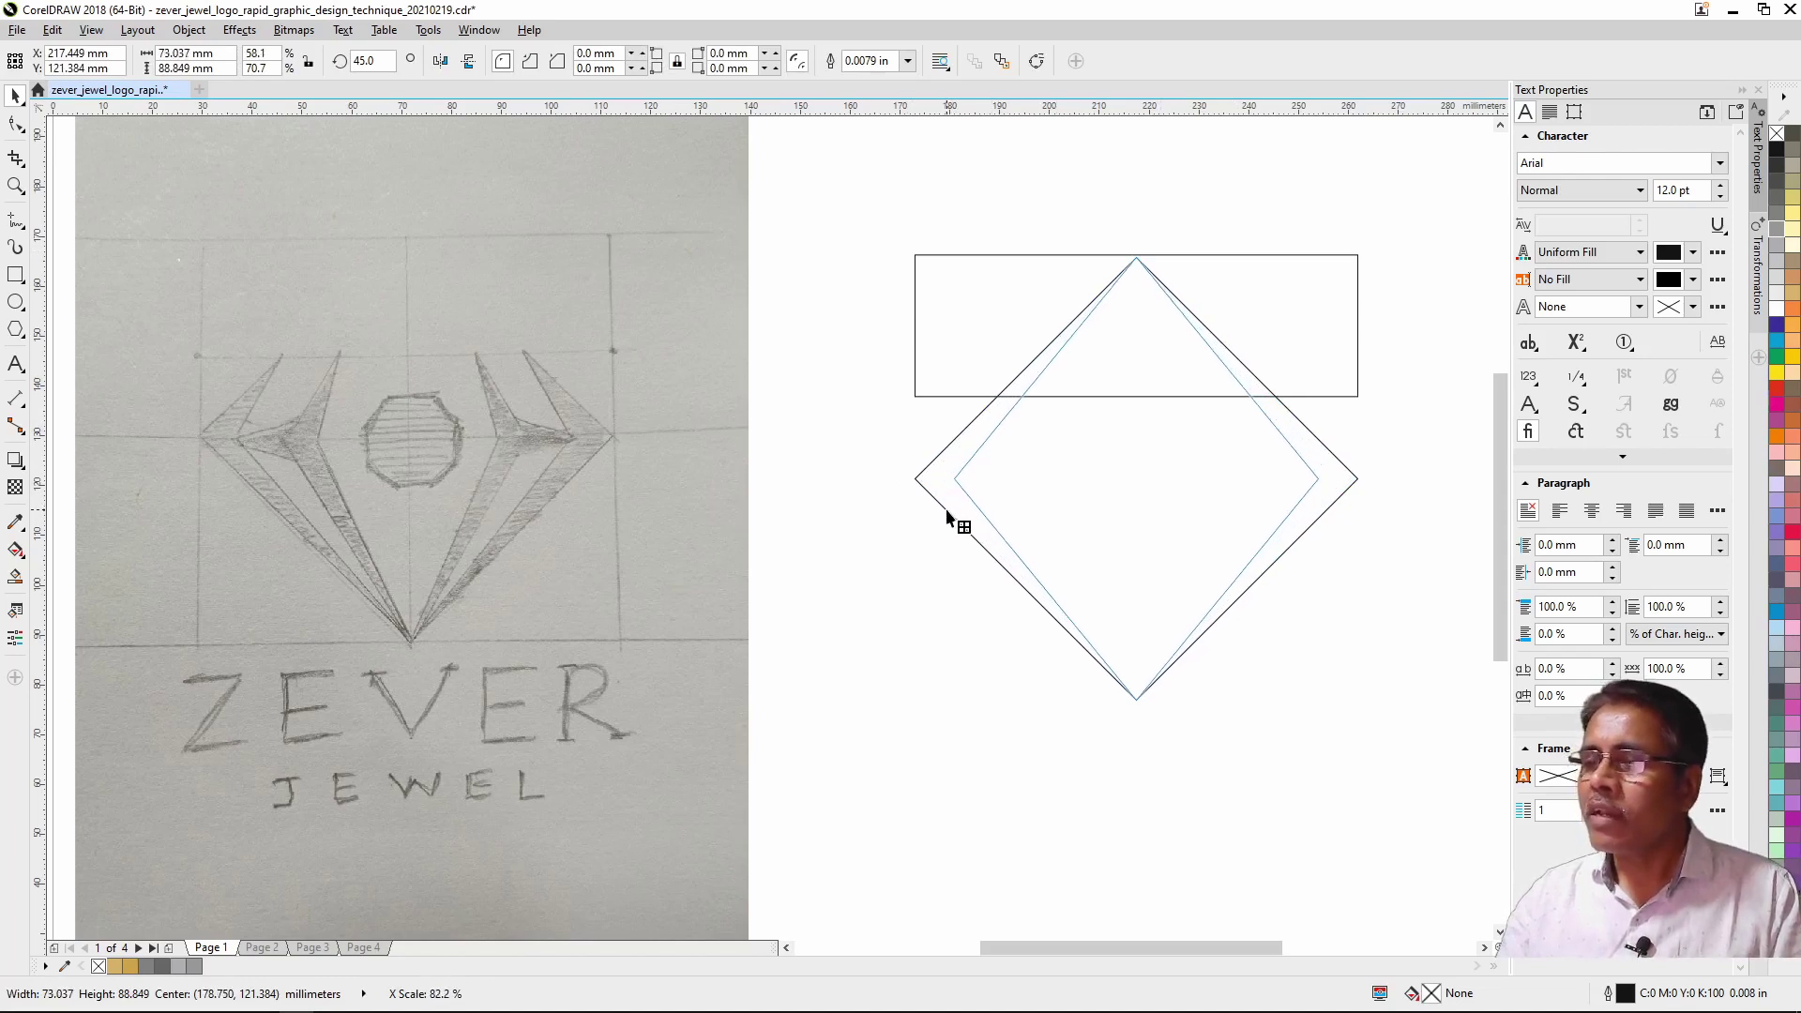
pyautogui.moveTo(947, 516); pyautogui.dragTo(950, 518)
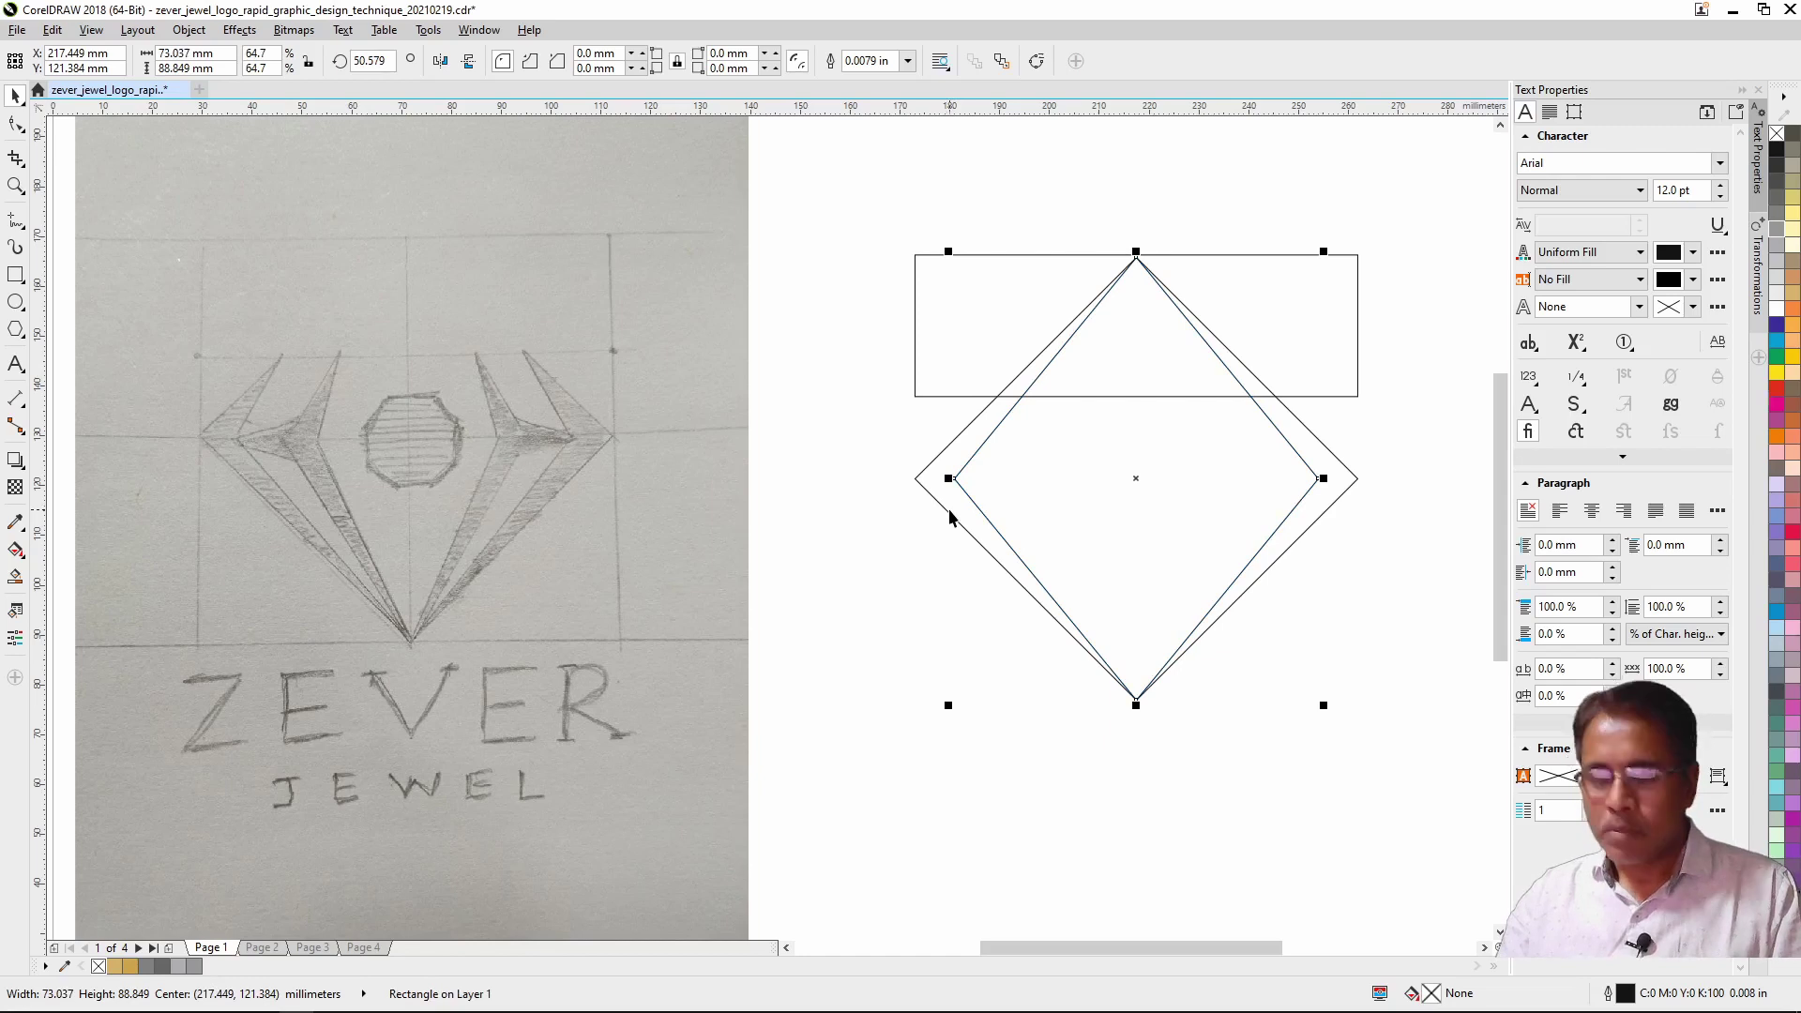
pyautogui.hotkey('ctrl', 'r')
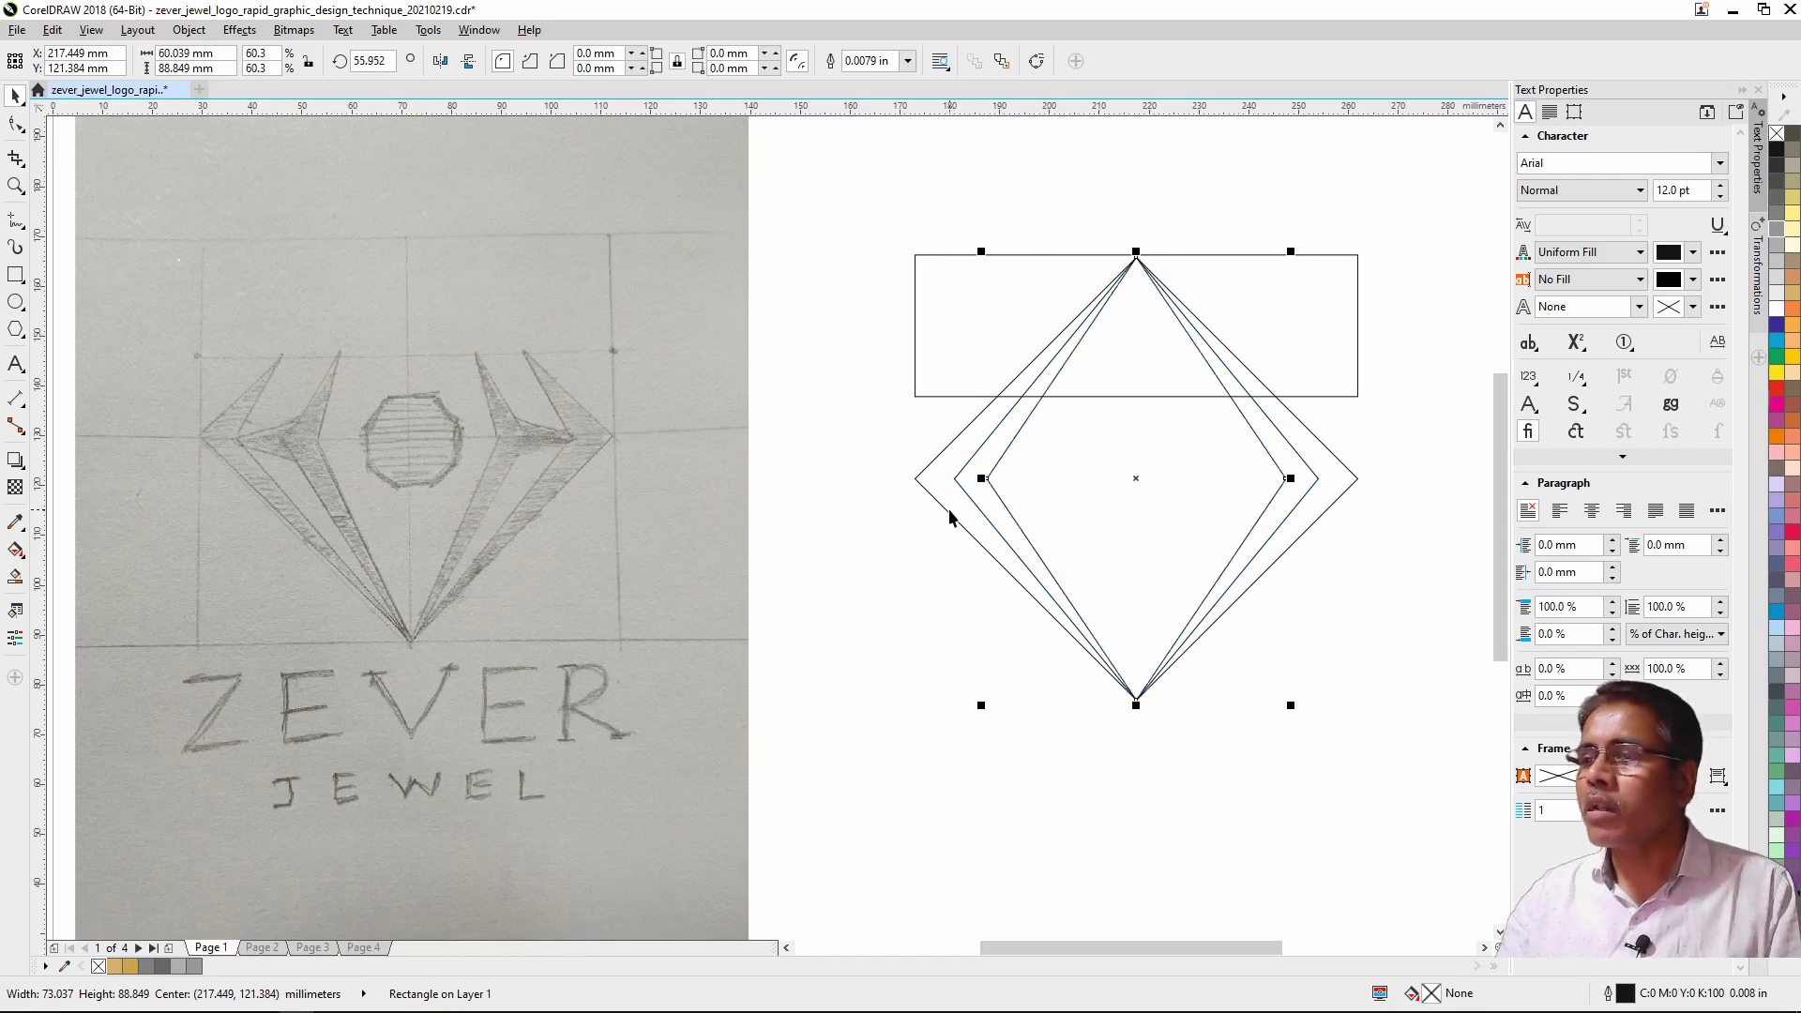
pyautogui.hotkey('ctrl', 'r')
pyautogui.hotkey('ctrl', 'r')
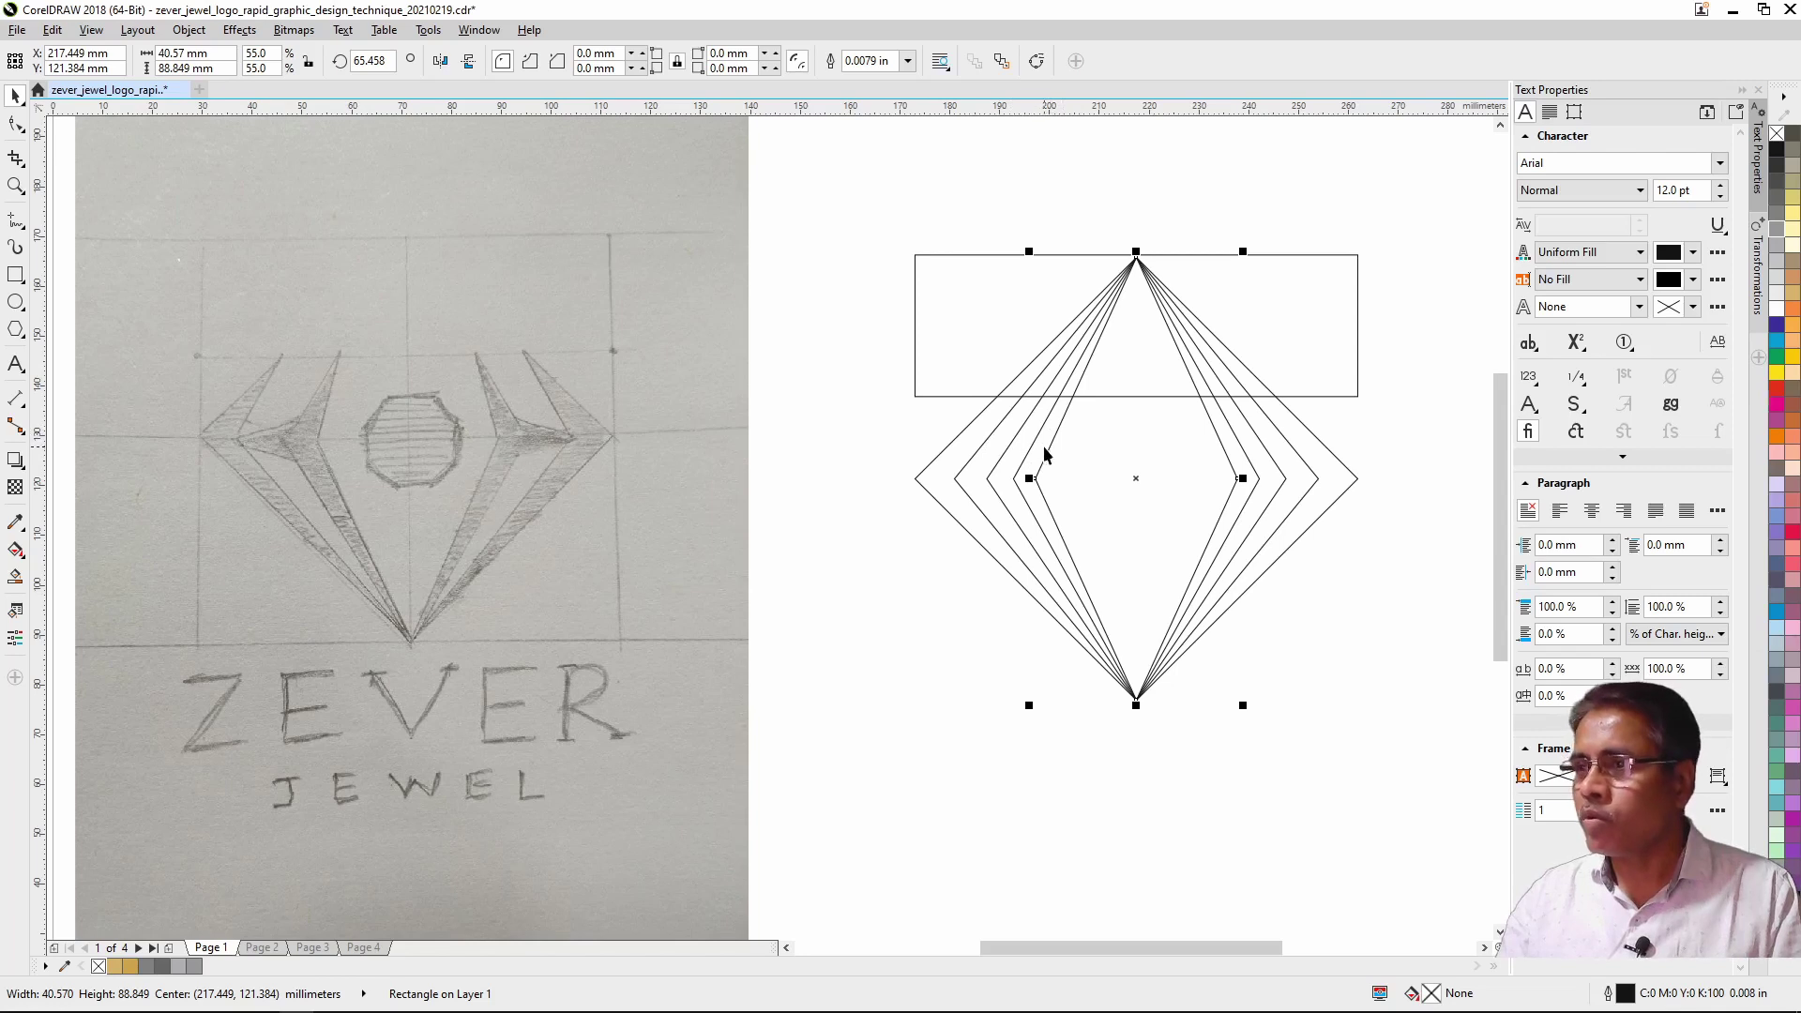
pyautogui.click(1009, 448)
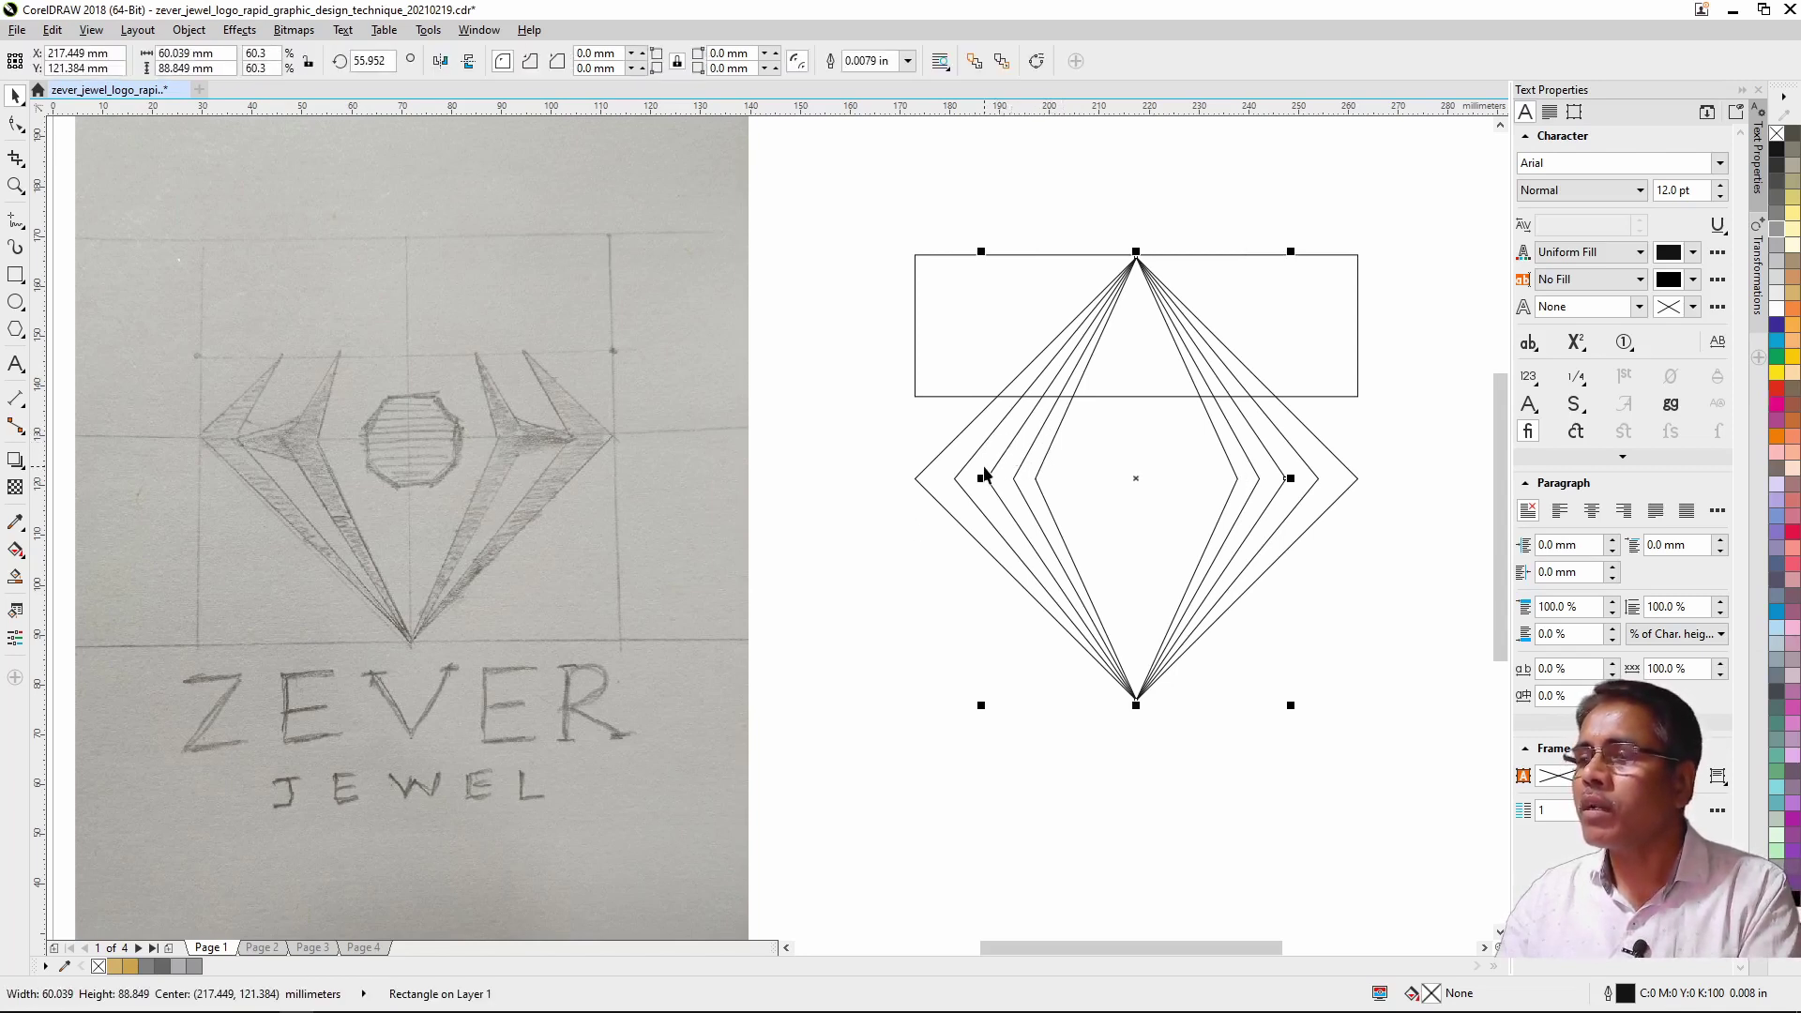
pyautogui.click(985, 474)
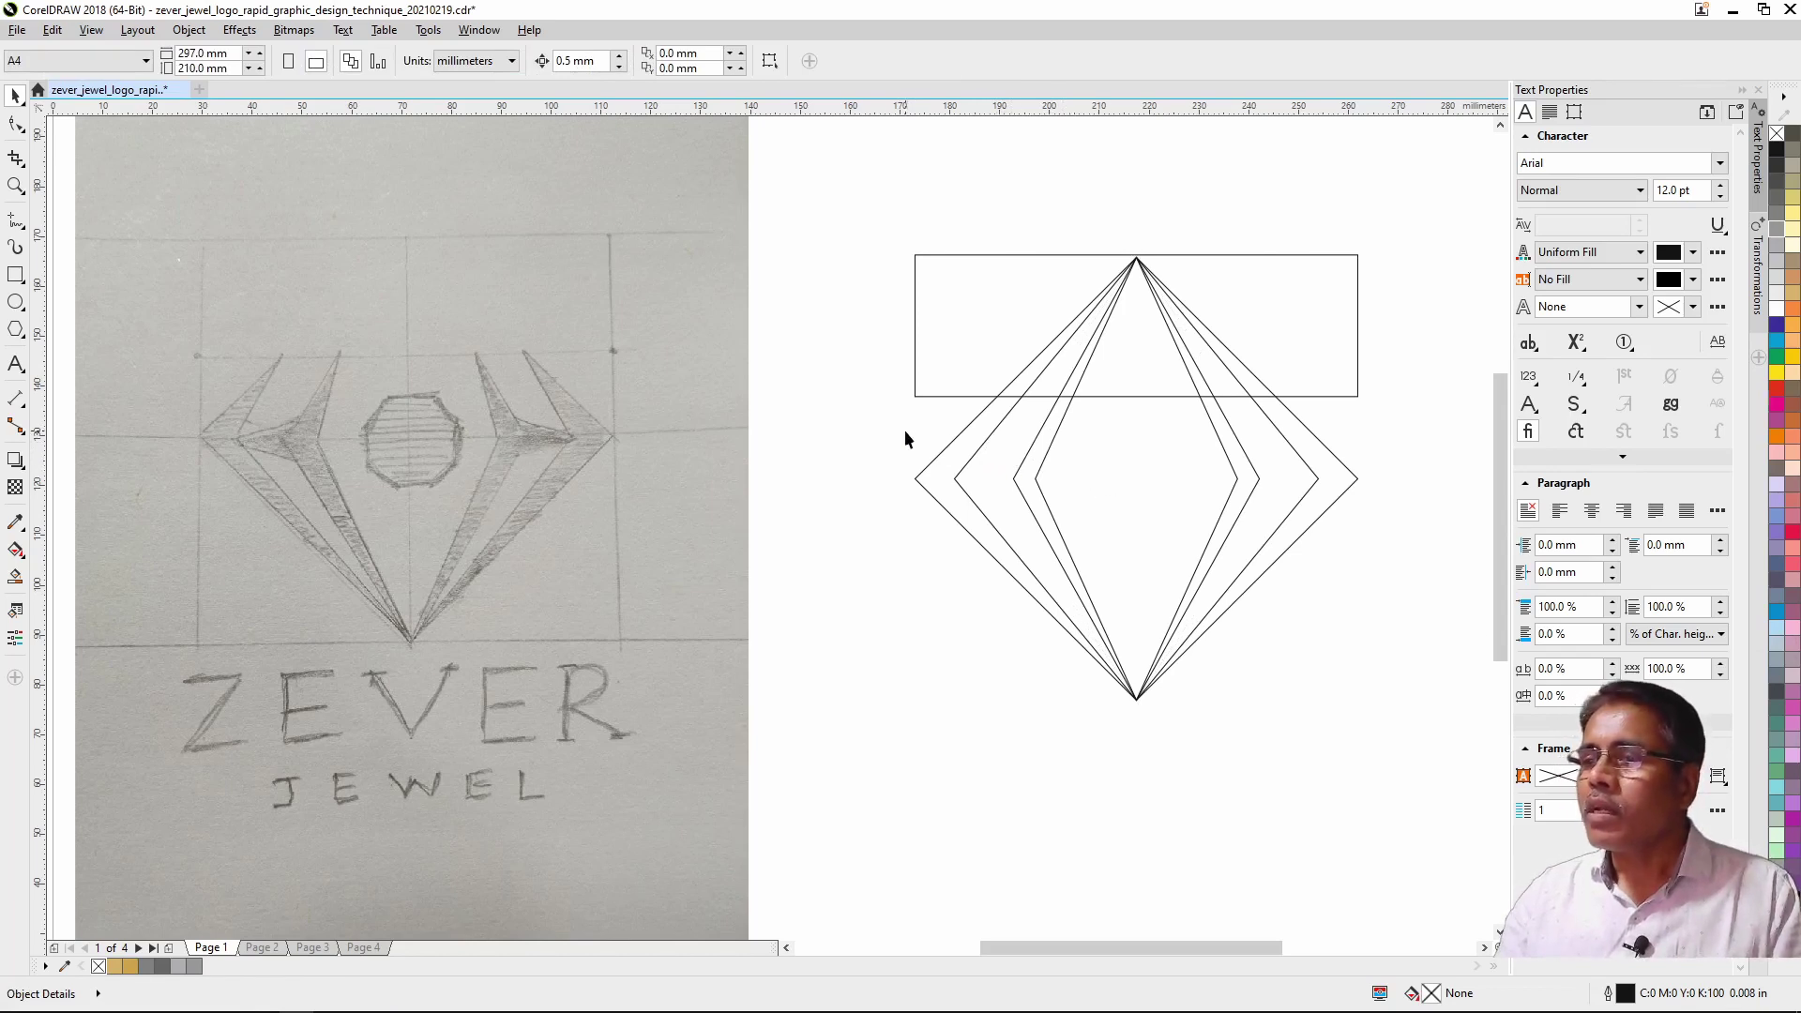
# Step: Trim the diamond lines with the rectangular band using Object > Shaping > Trim
pyautogui.moveTo(1066, 452); pyautogui.dragTo(1366, 467)
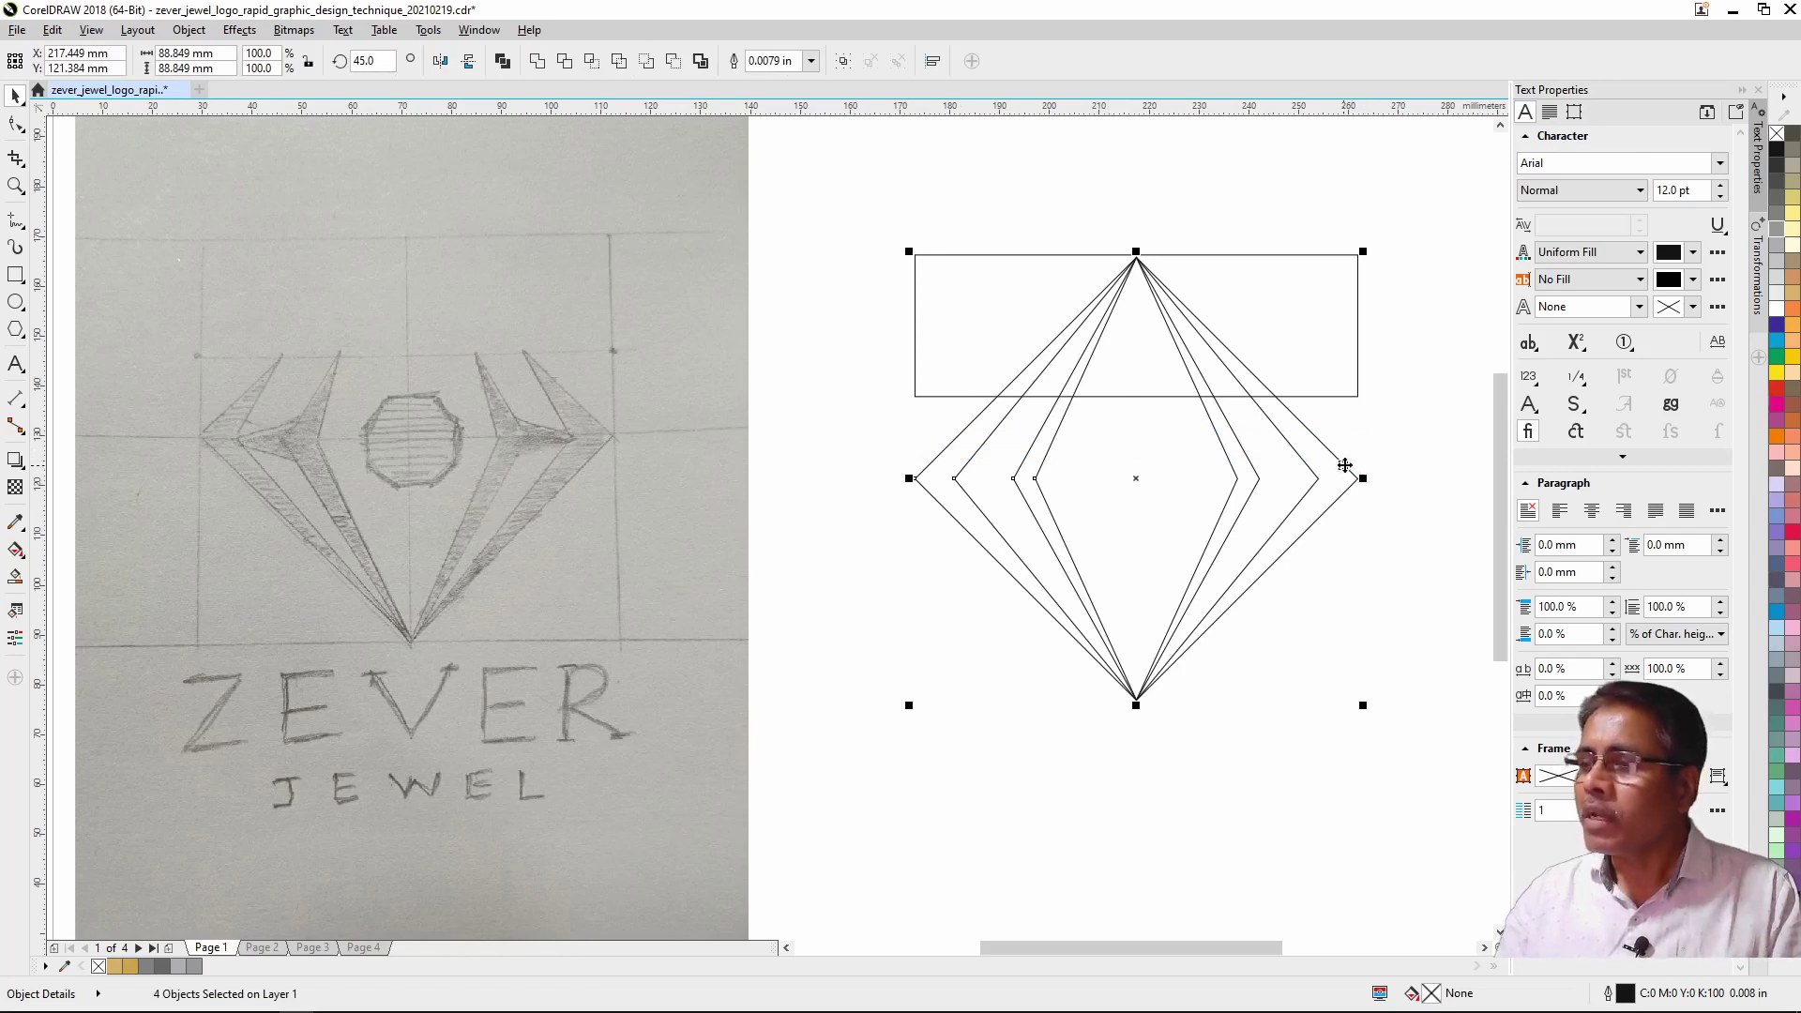
pyautogui.click(1344, 465)
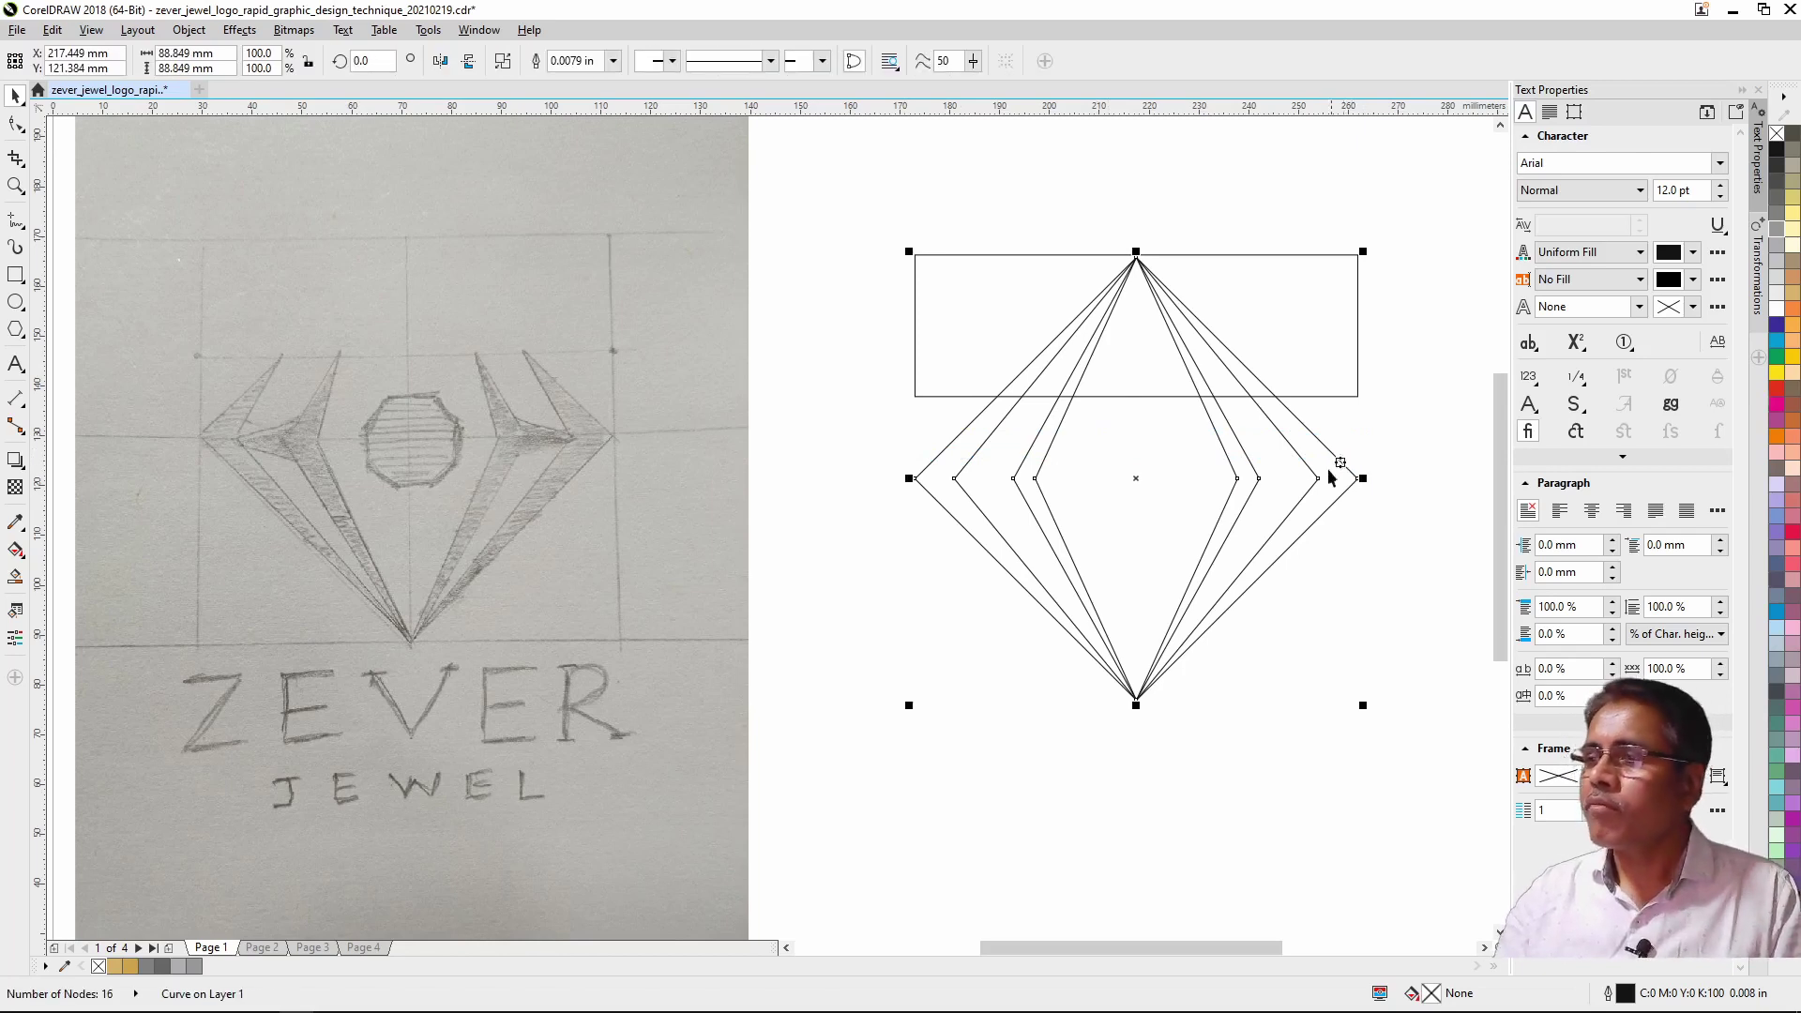
pyautogui.click(951, 397)
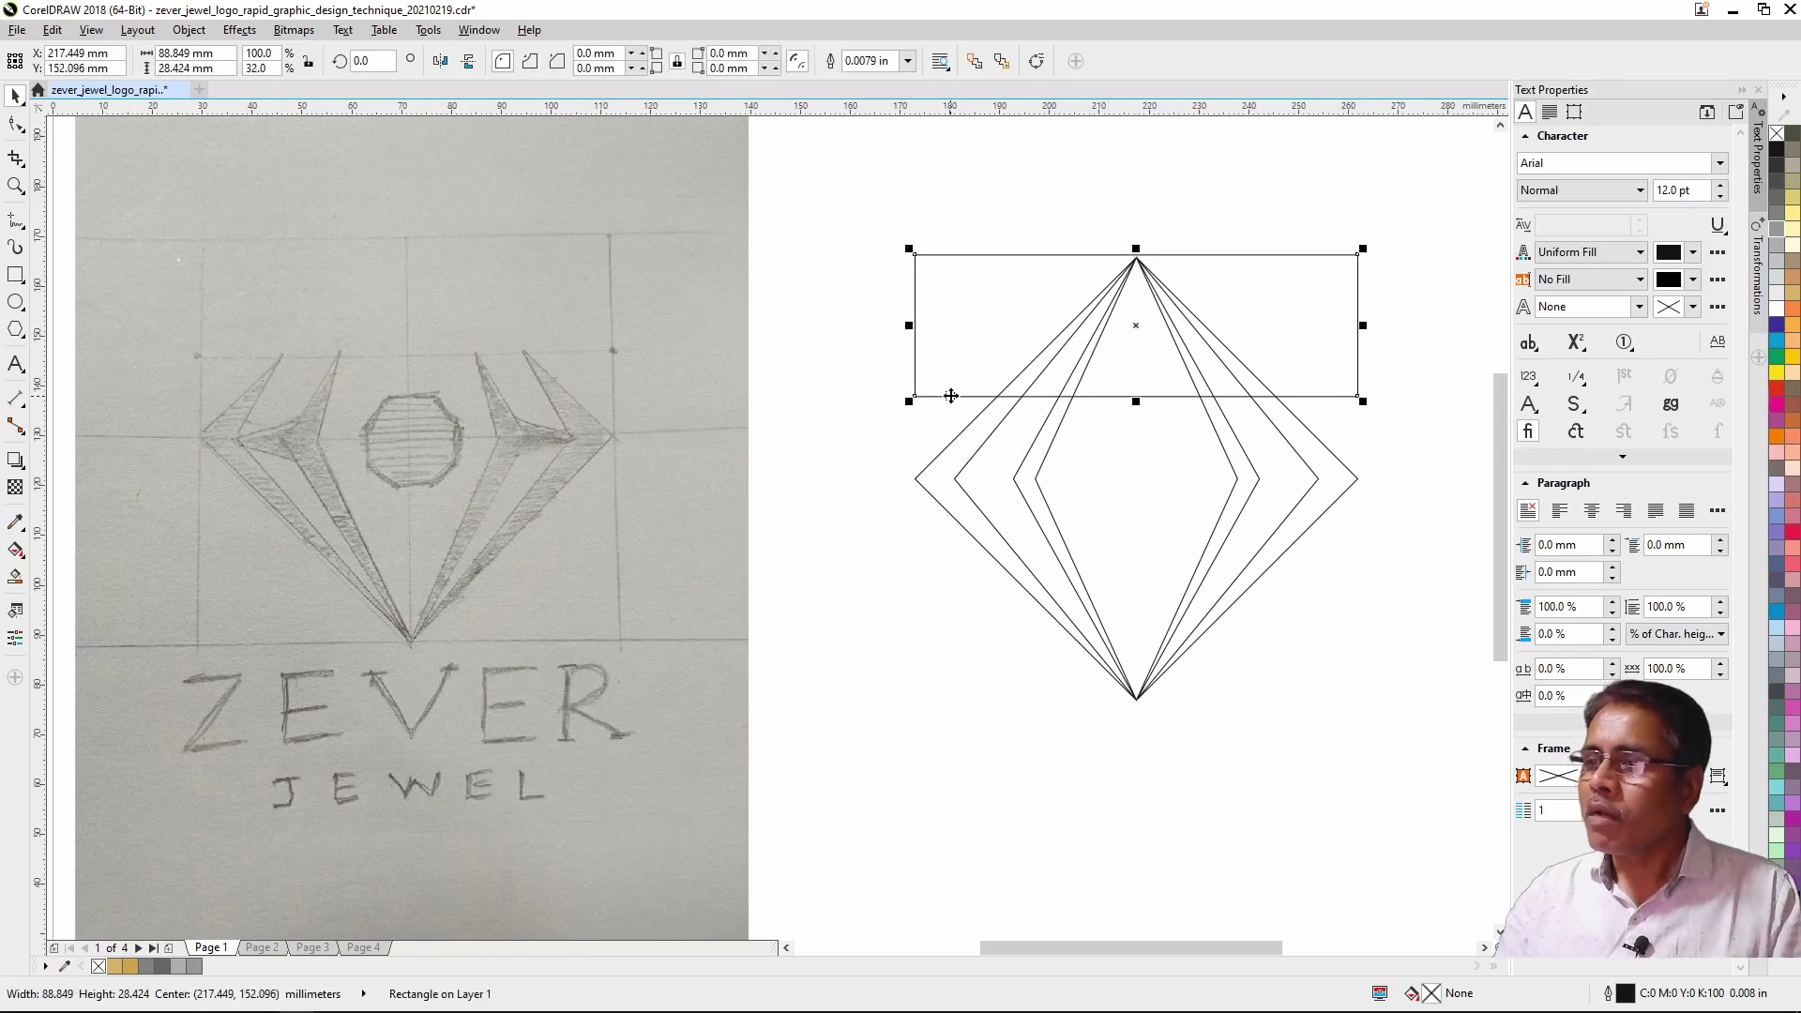
pyautogui.keyDown('shift'); pyautogui.click(1043, 430); pyautogui.keyUp('shift')
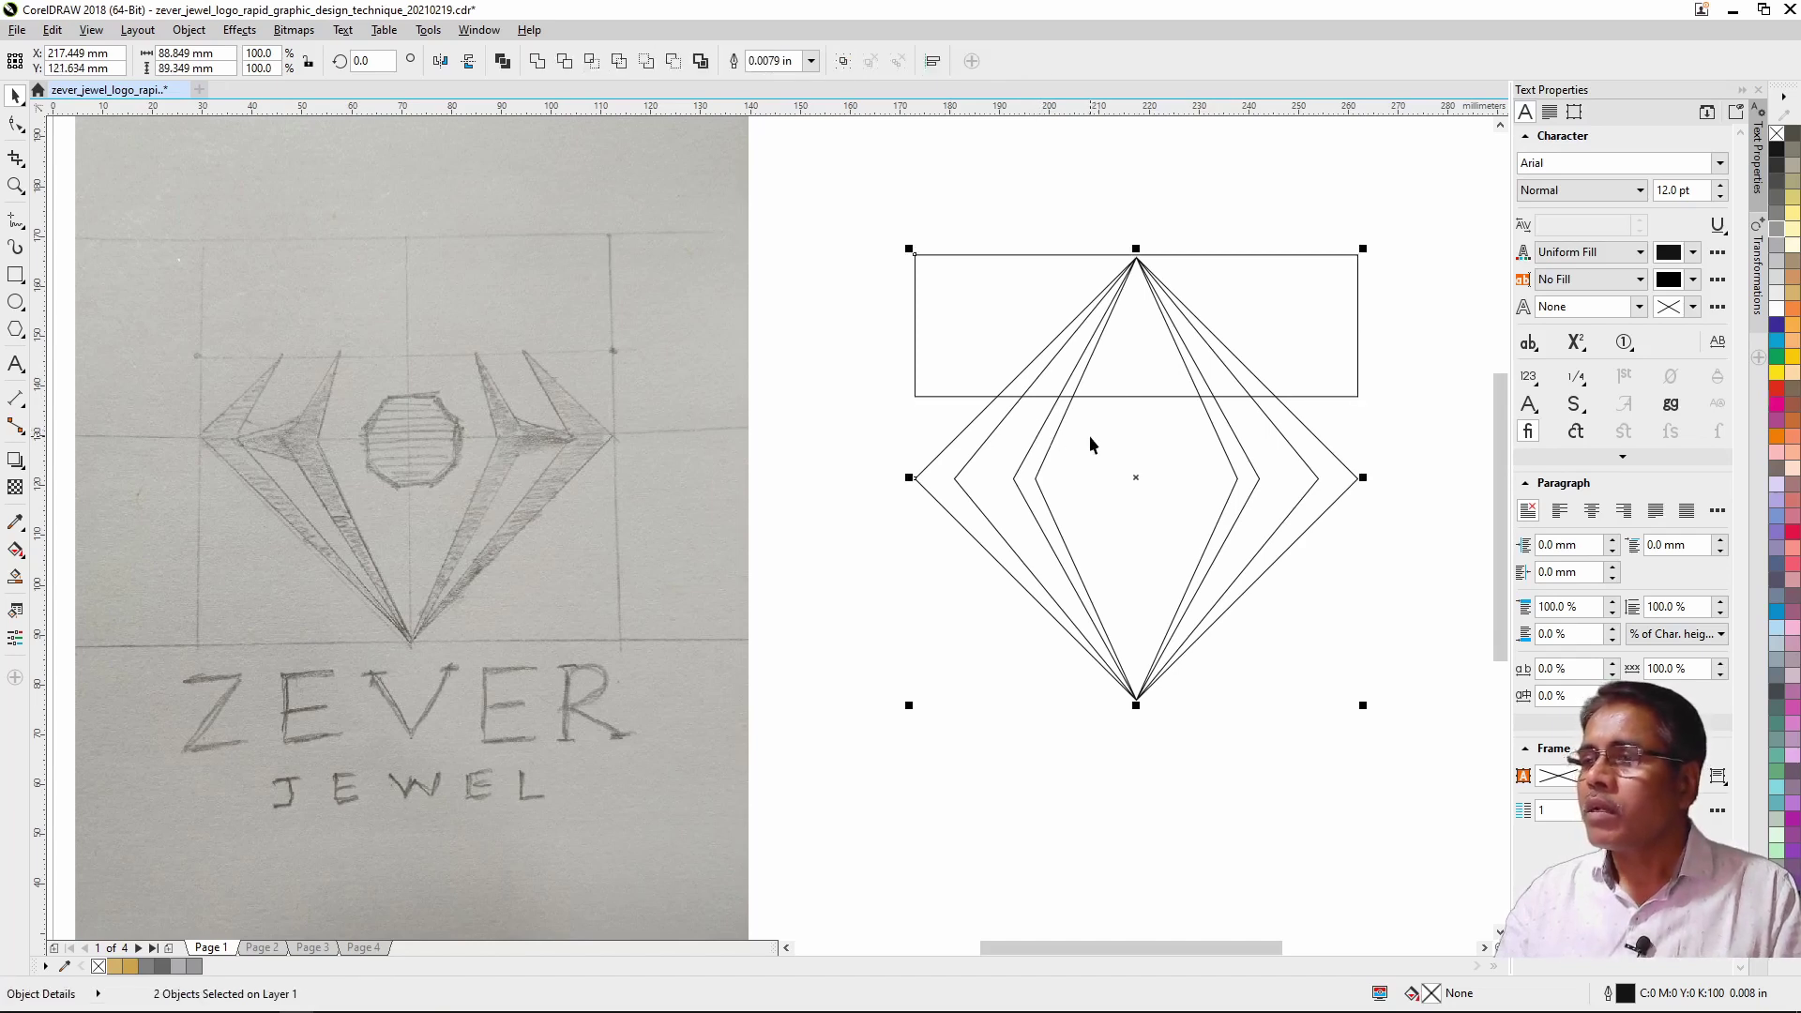
pyautogui.click(188, 29)
pyautogui.moveTo(216, 470)
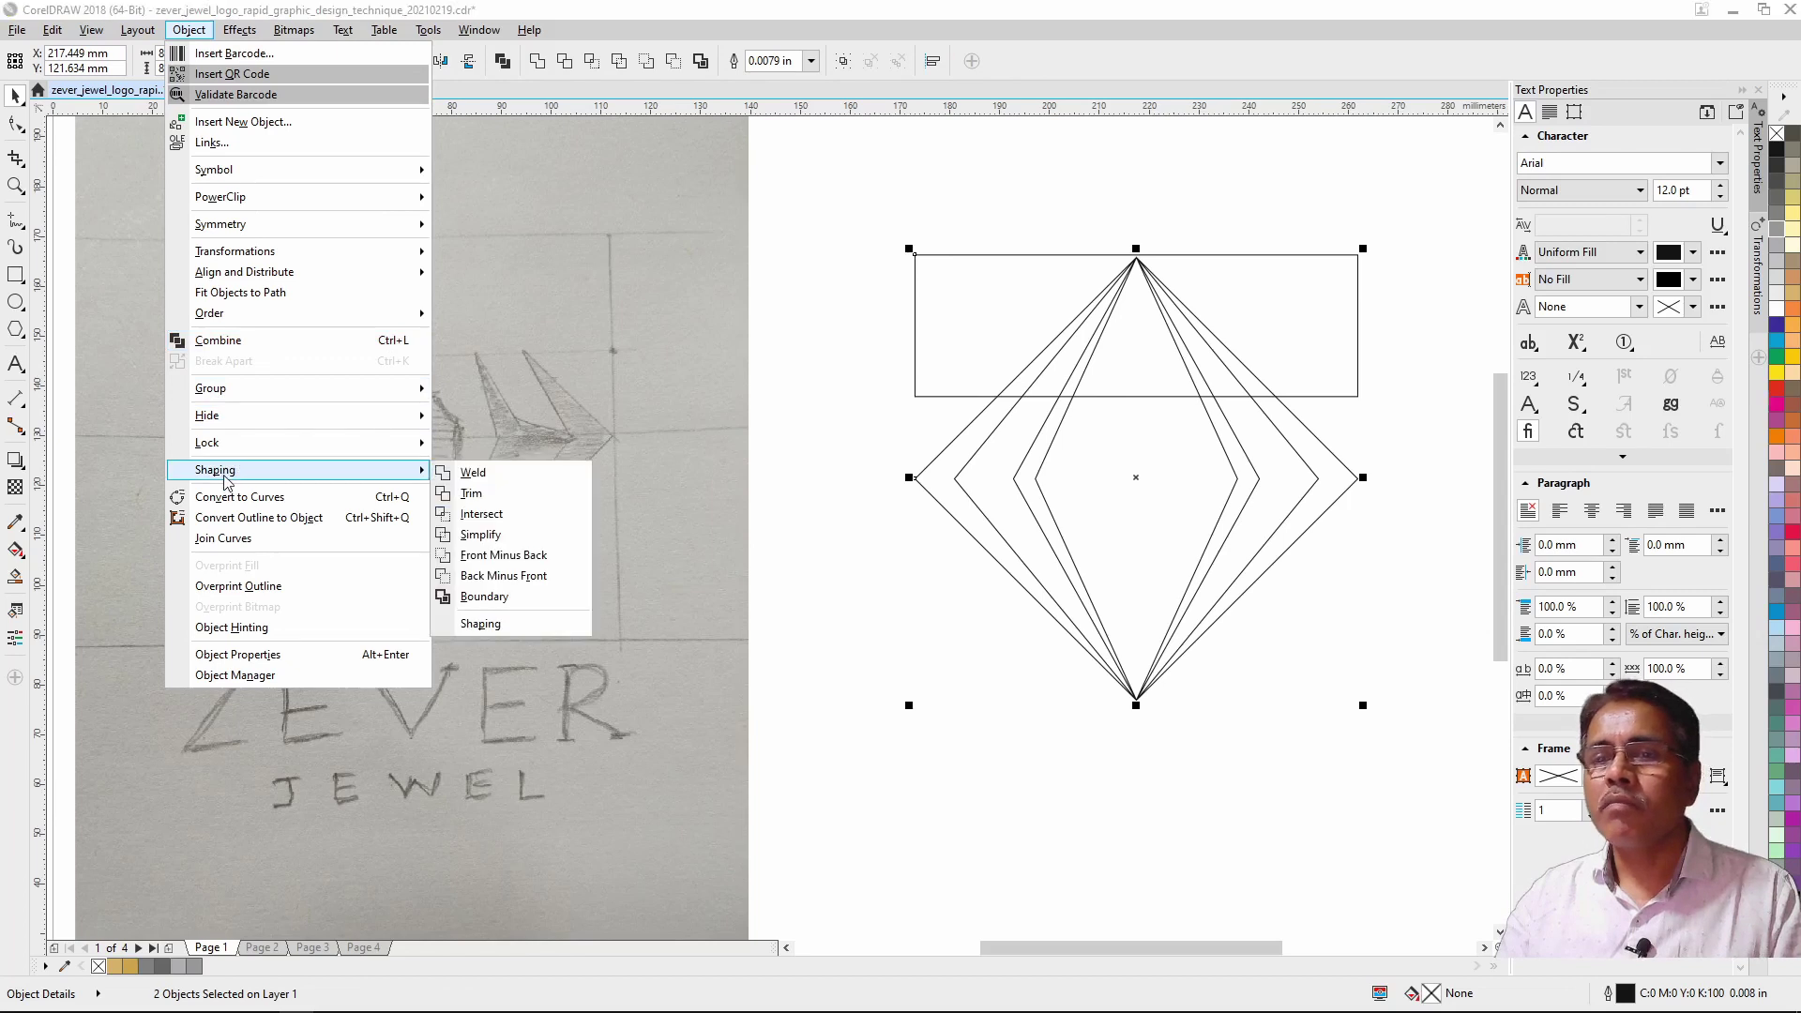
pyautogui.click(472, 494)
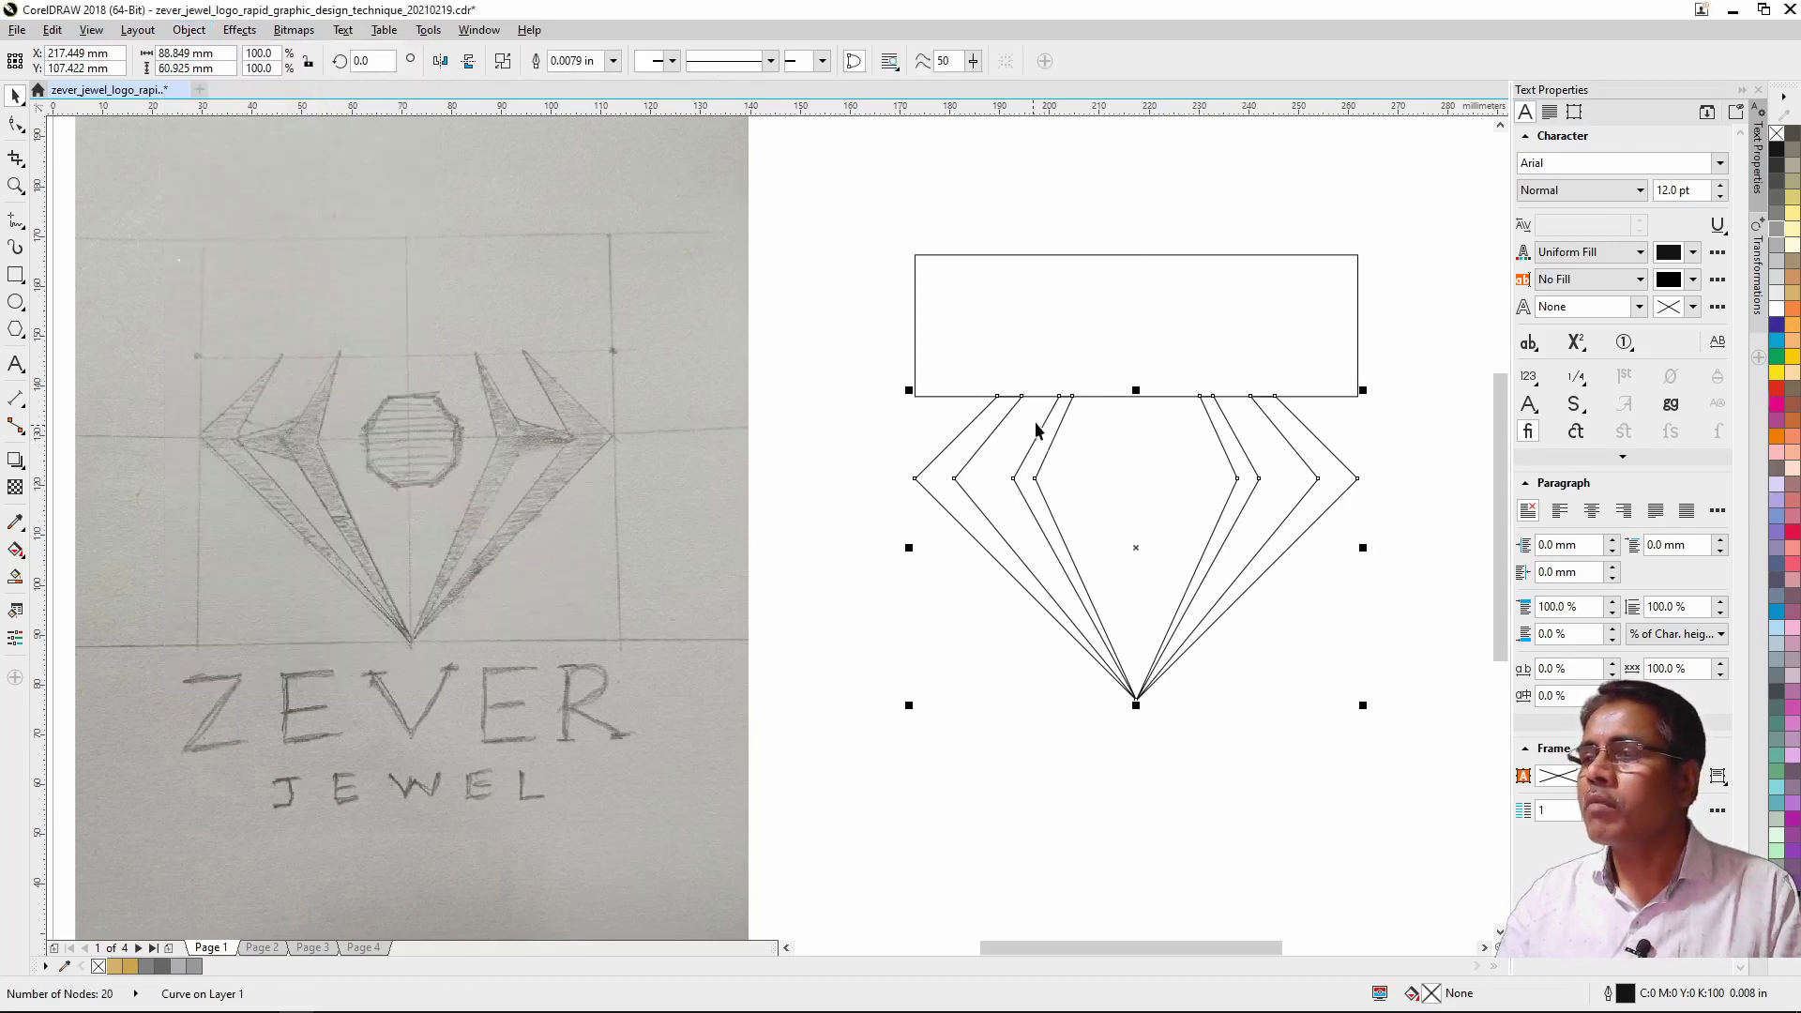
# Step: Delete the rectangular band, leaving open angled shapes
pyautogui.click(942, 392)
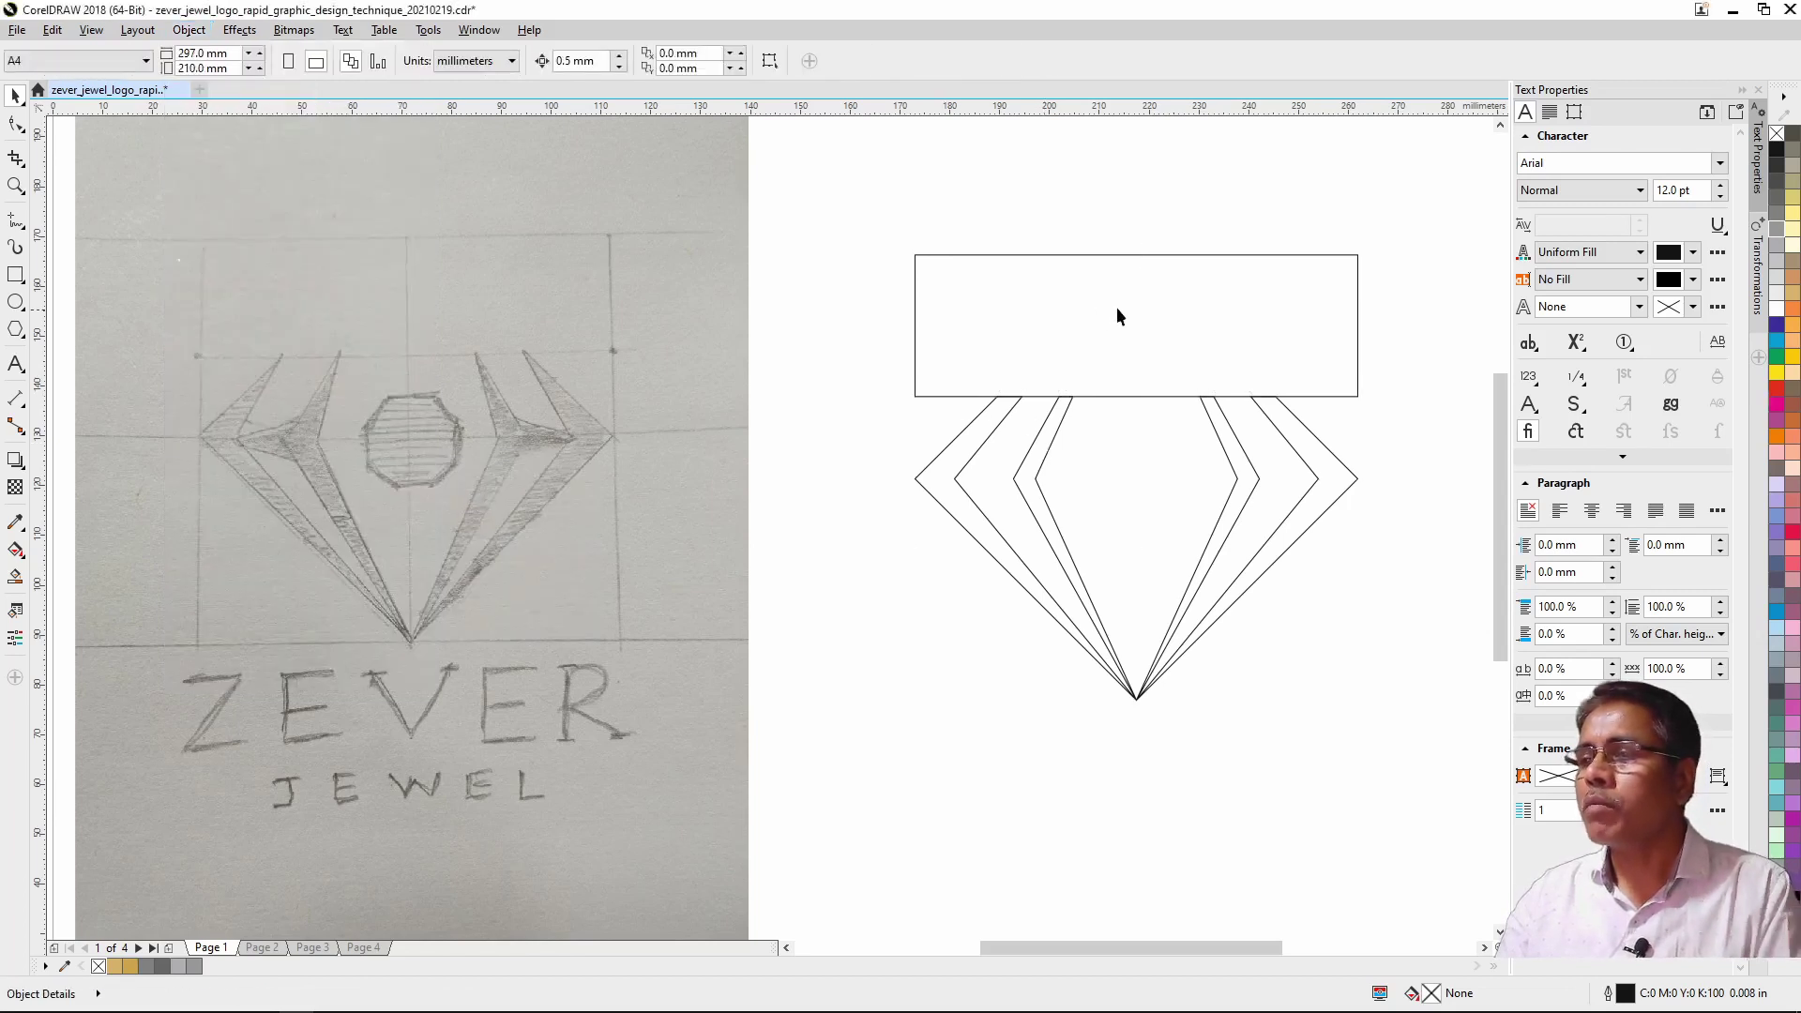
pyautogui.click(1140, 255)
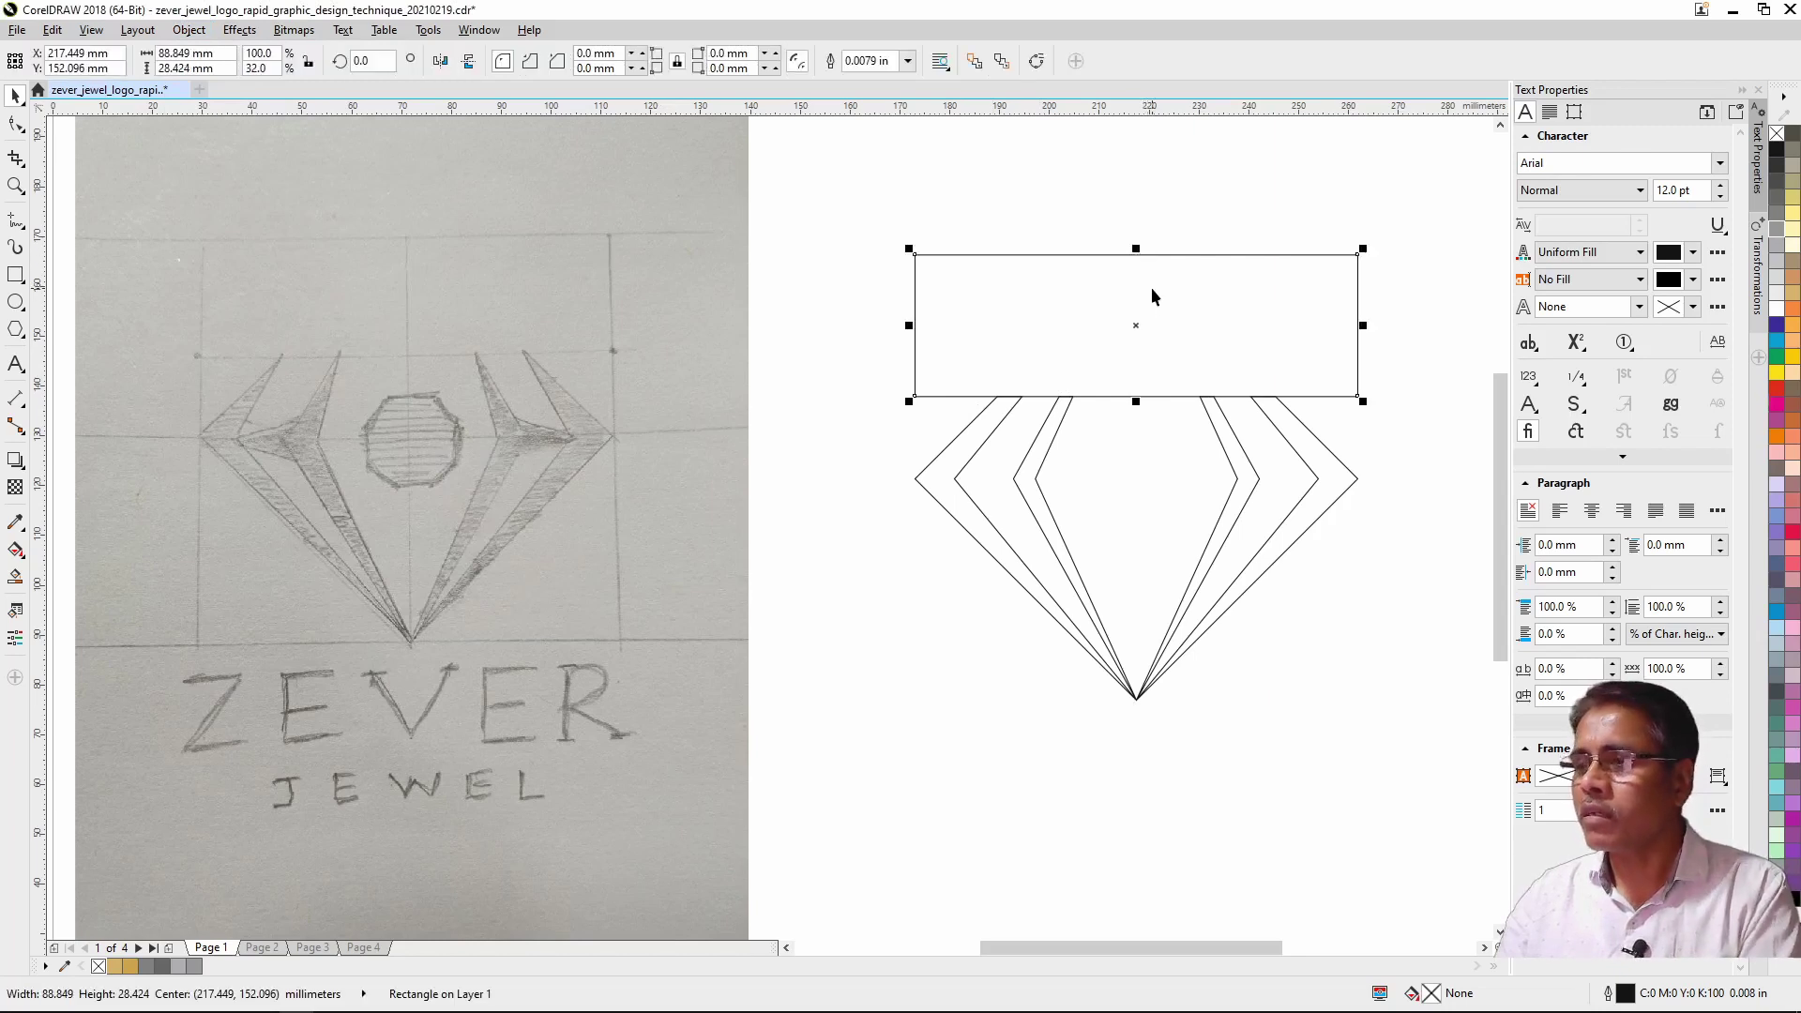
pyautogui.press('Delete')
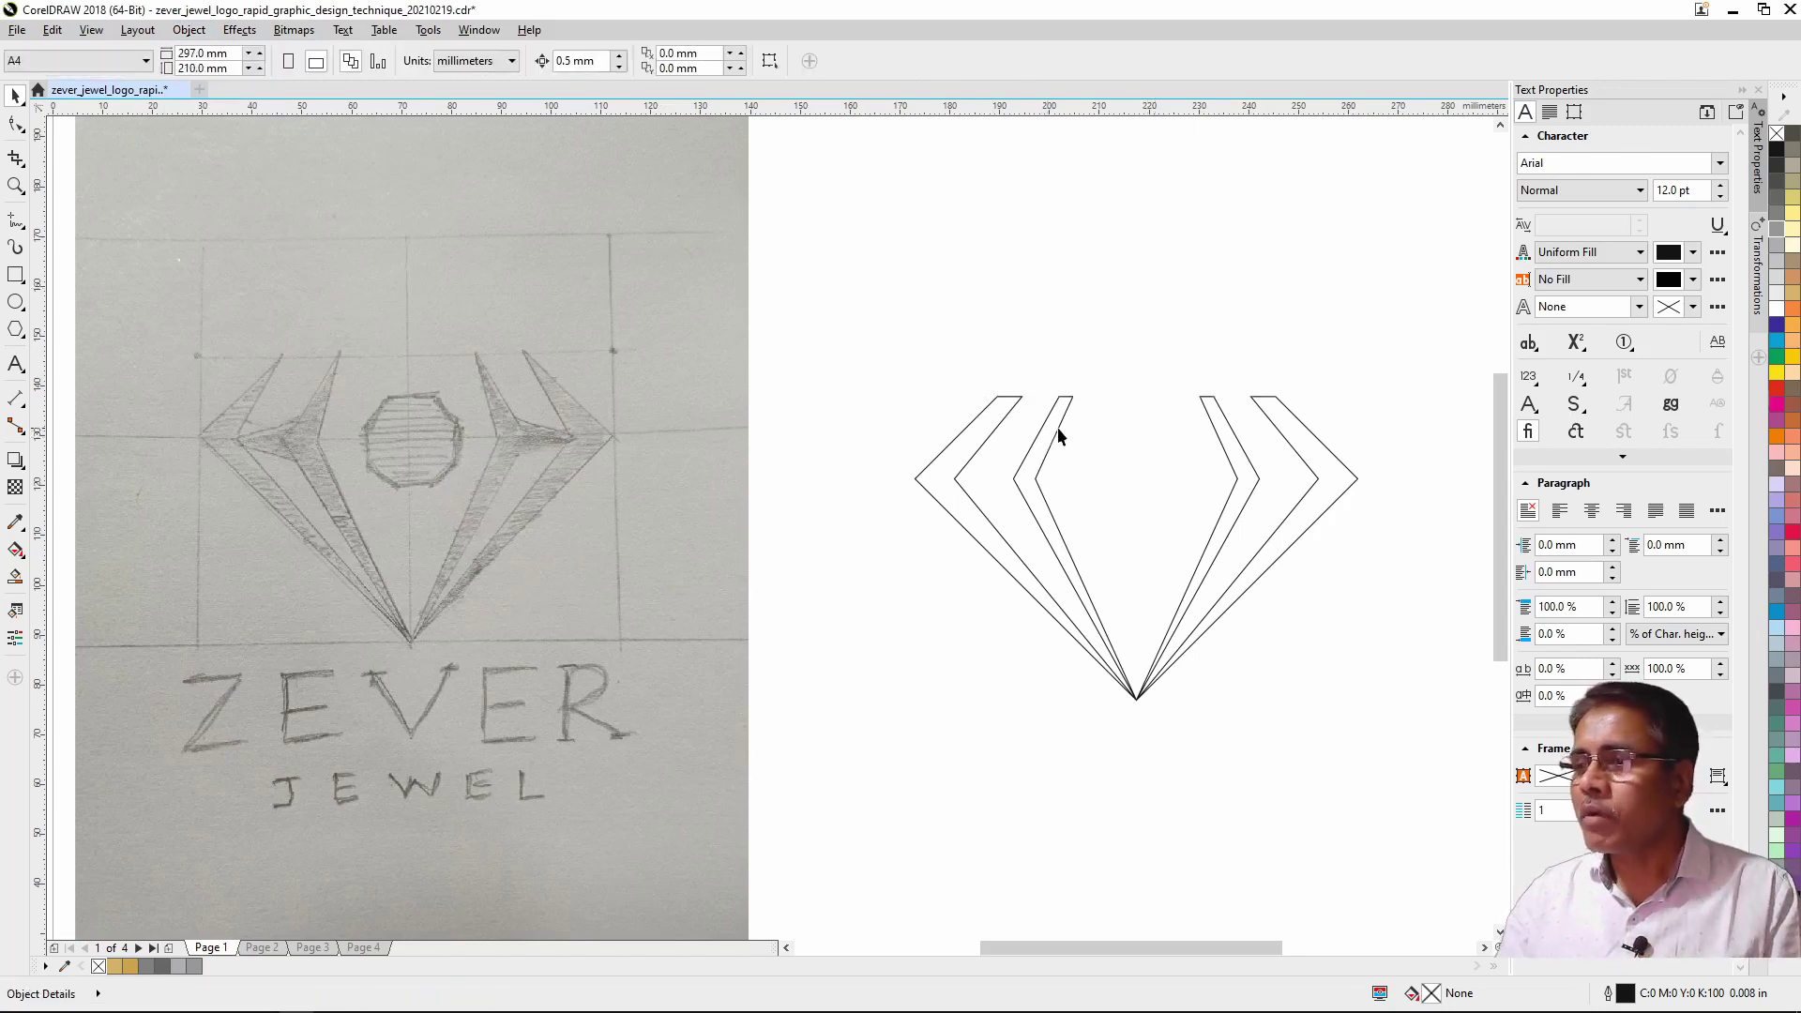
# Step: Delete the extra top nodes of each wing, leaving a 16-node outline with pointed prongs
pyautogui.click(1063, 427)
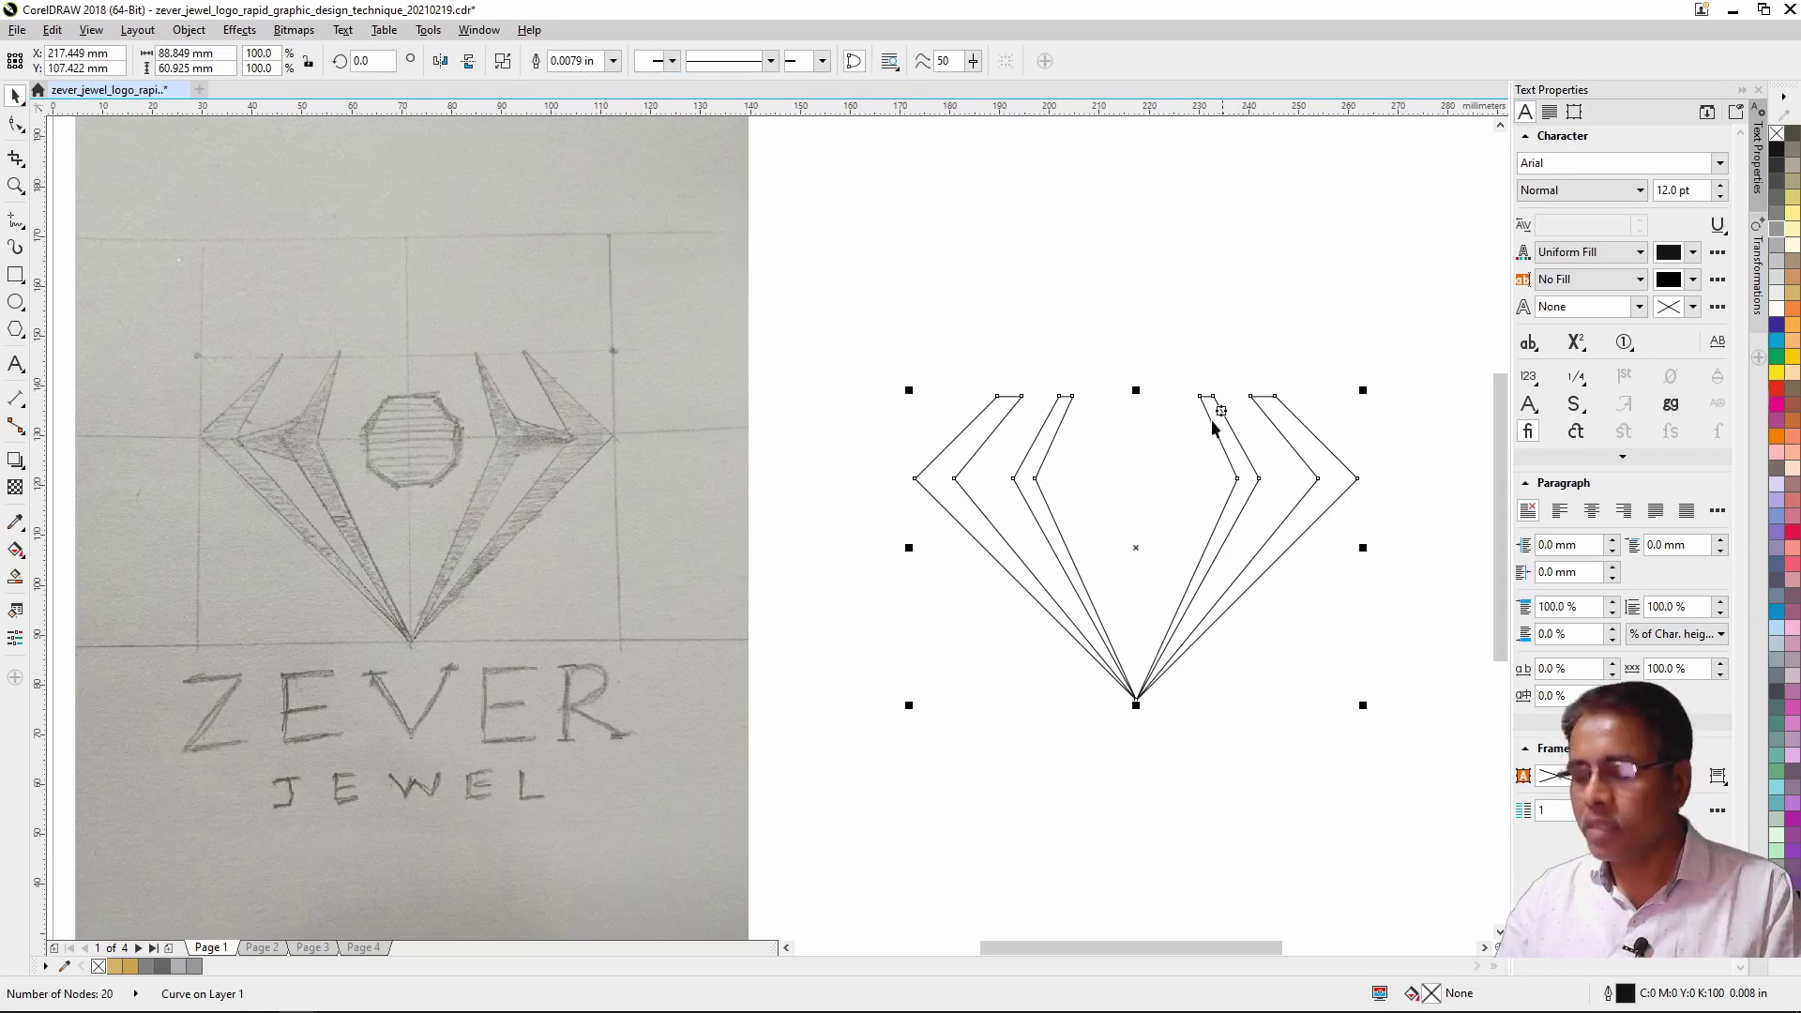
pyautogui.press('F10')
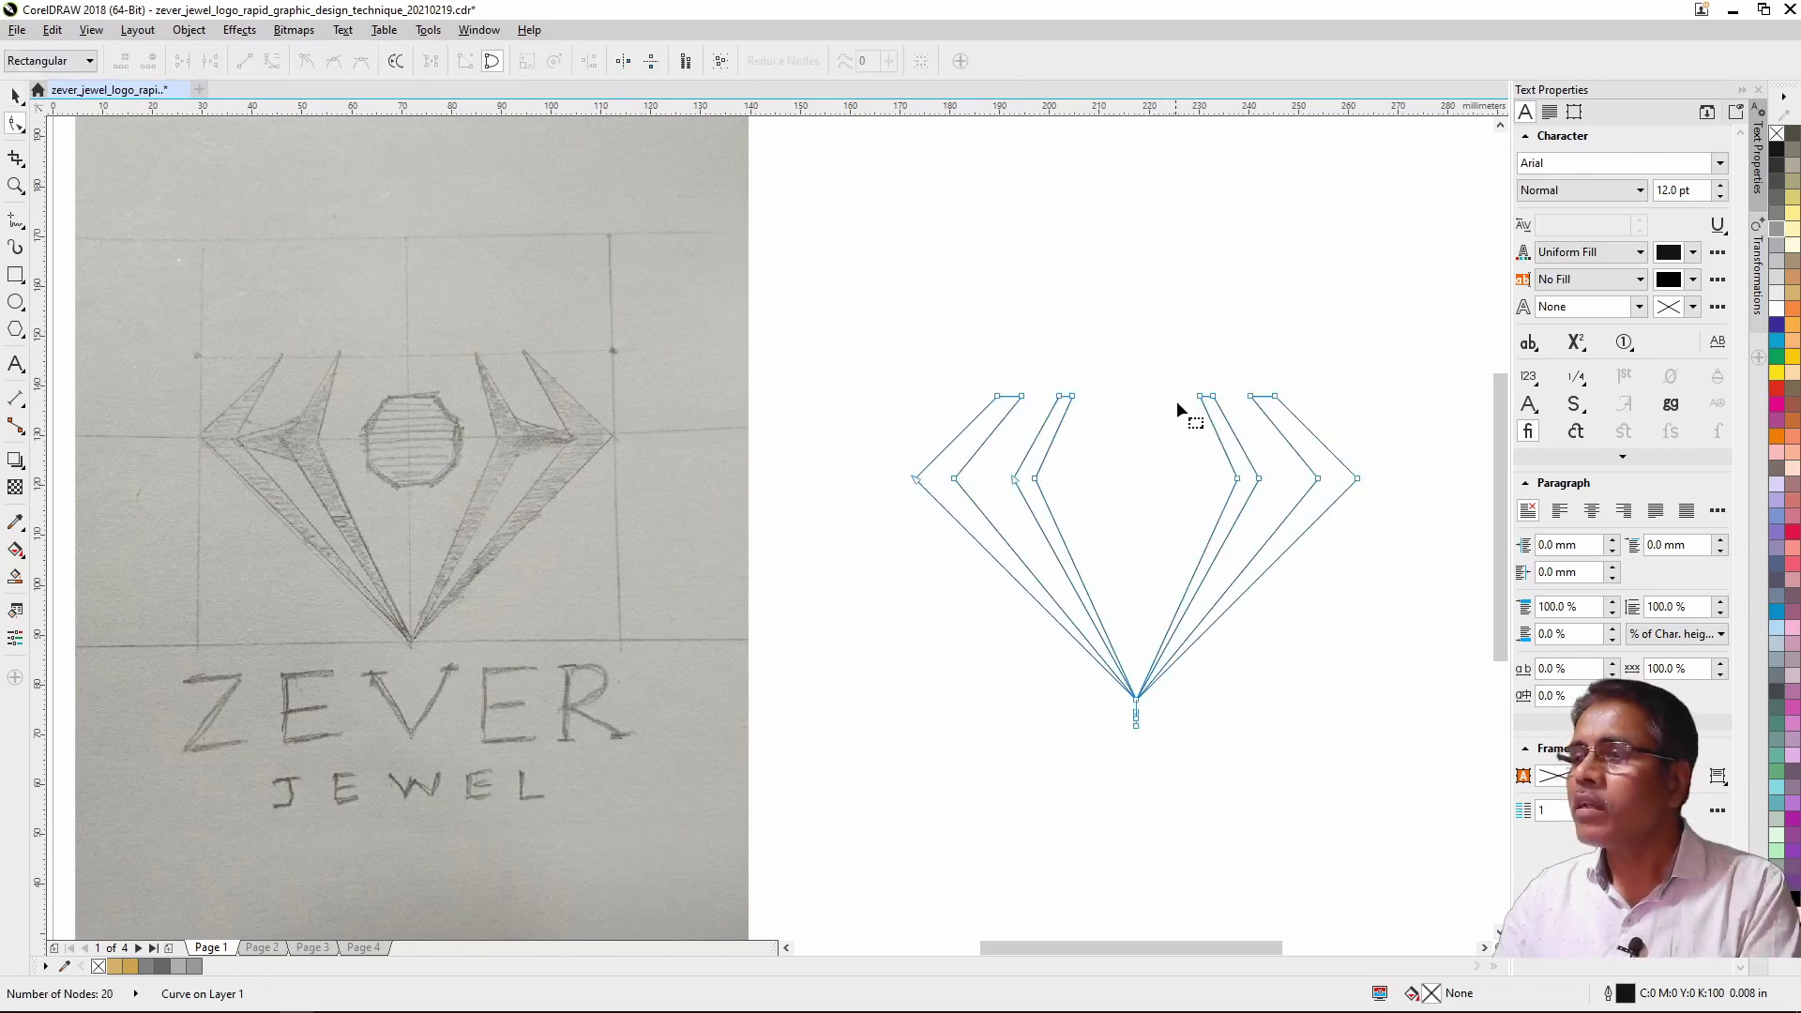
pyautogui.press('Delete')
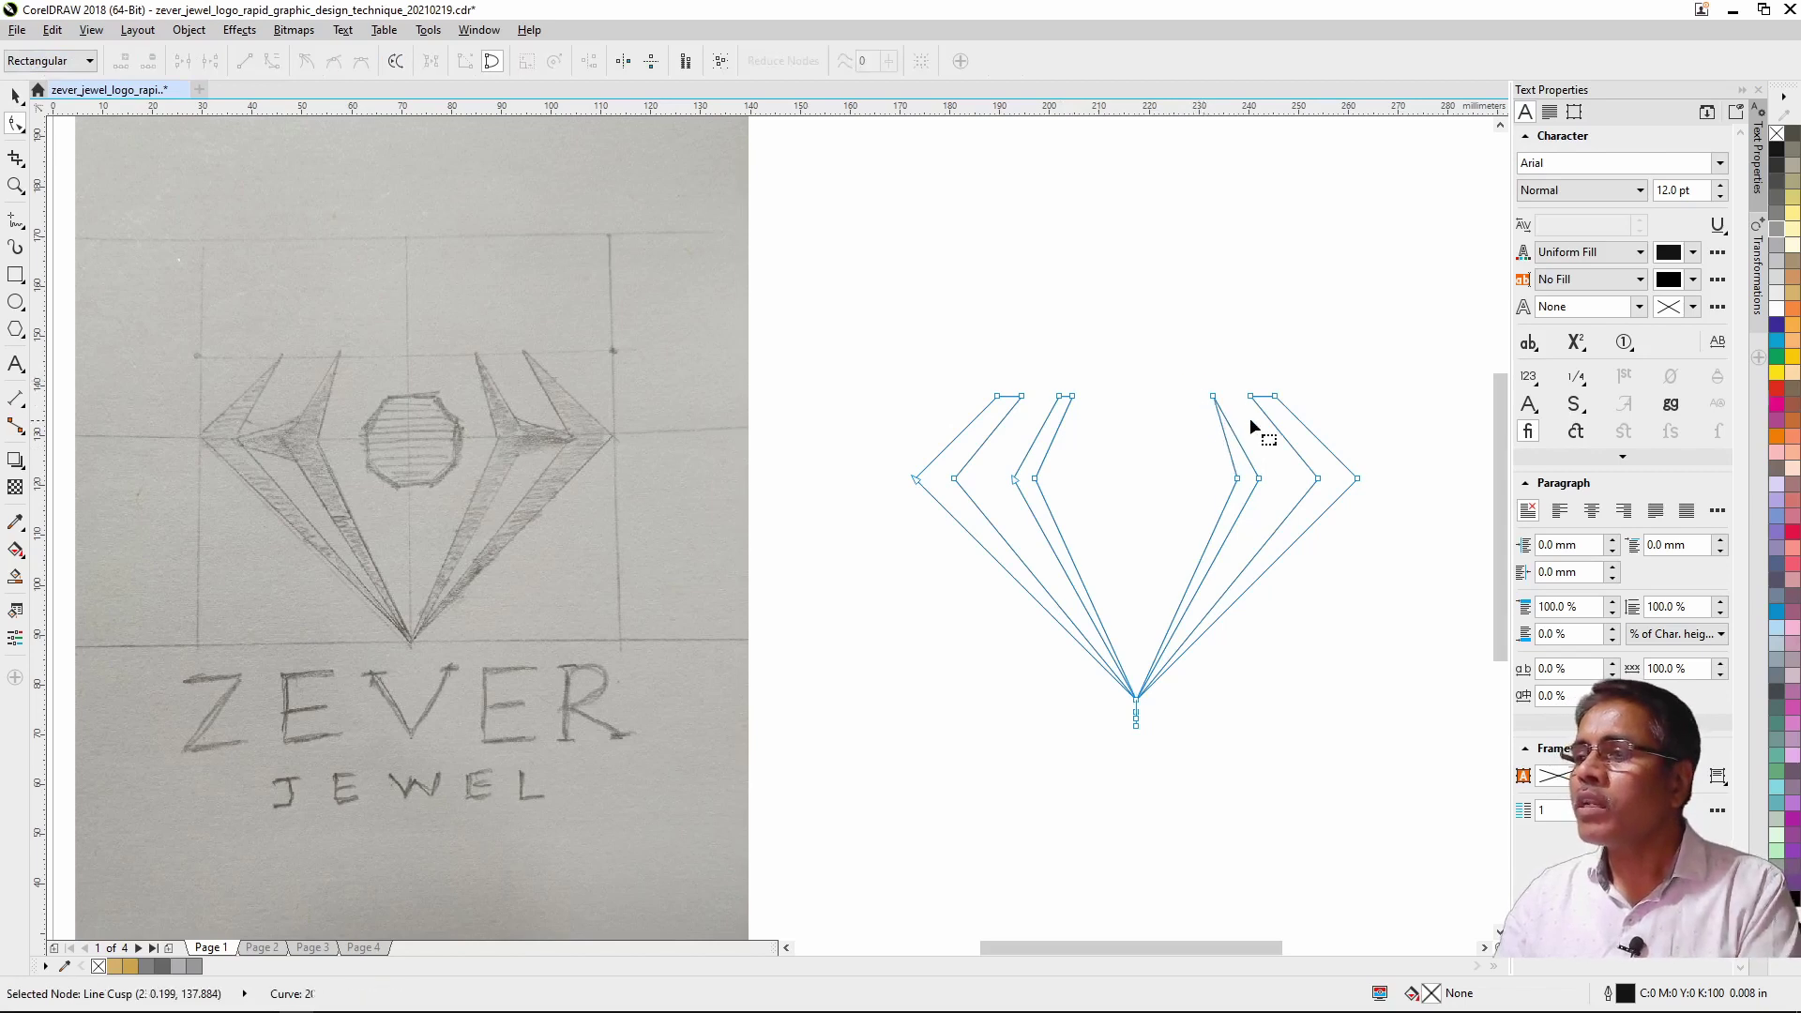
pyautogui.click(1250, 396)
pyautogui.press('Delete')
pyautogui.click(1069, 395)
pyautogui.press('Delete')
pyautogui.press('Delete')
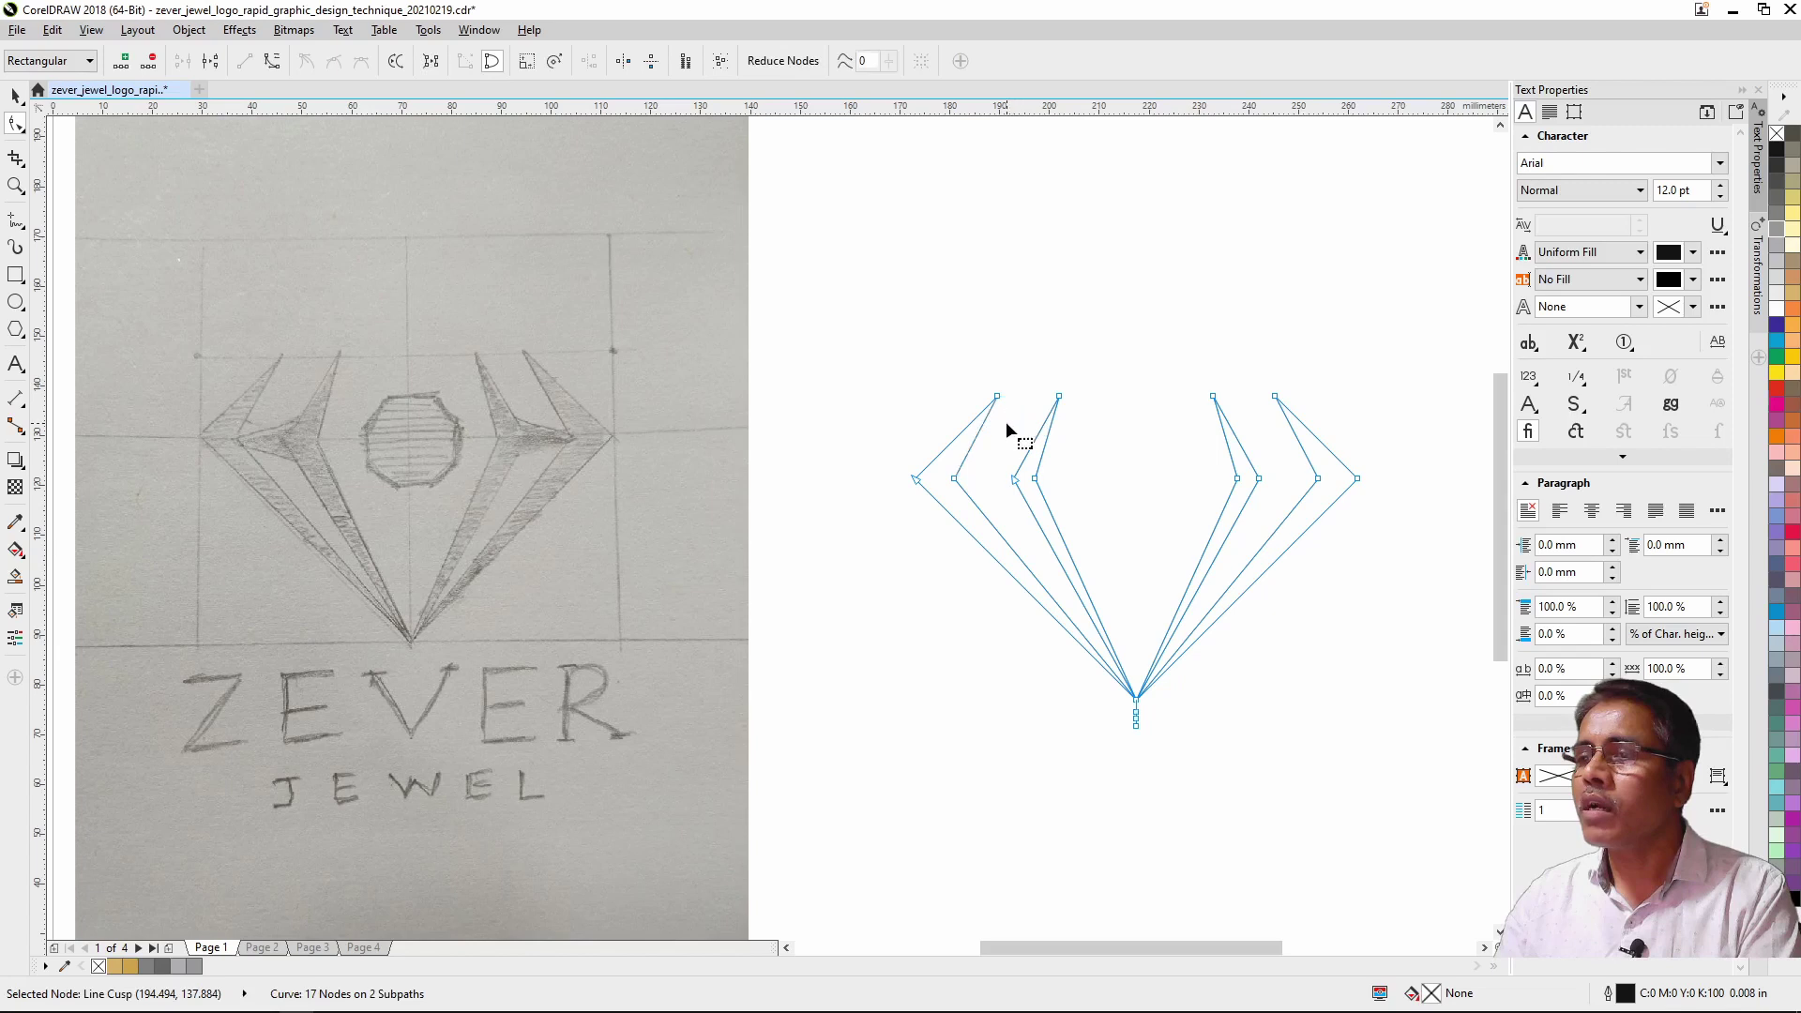
pyautogui.press('space')
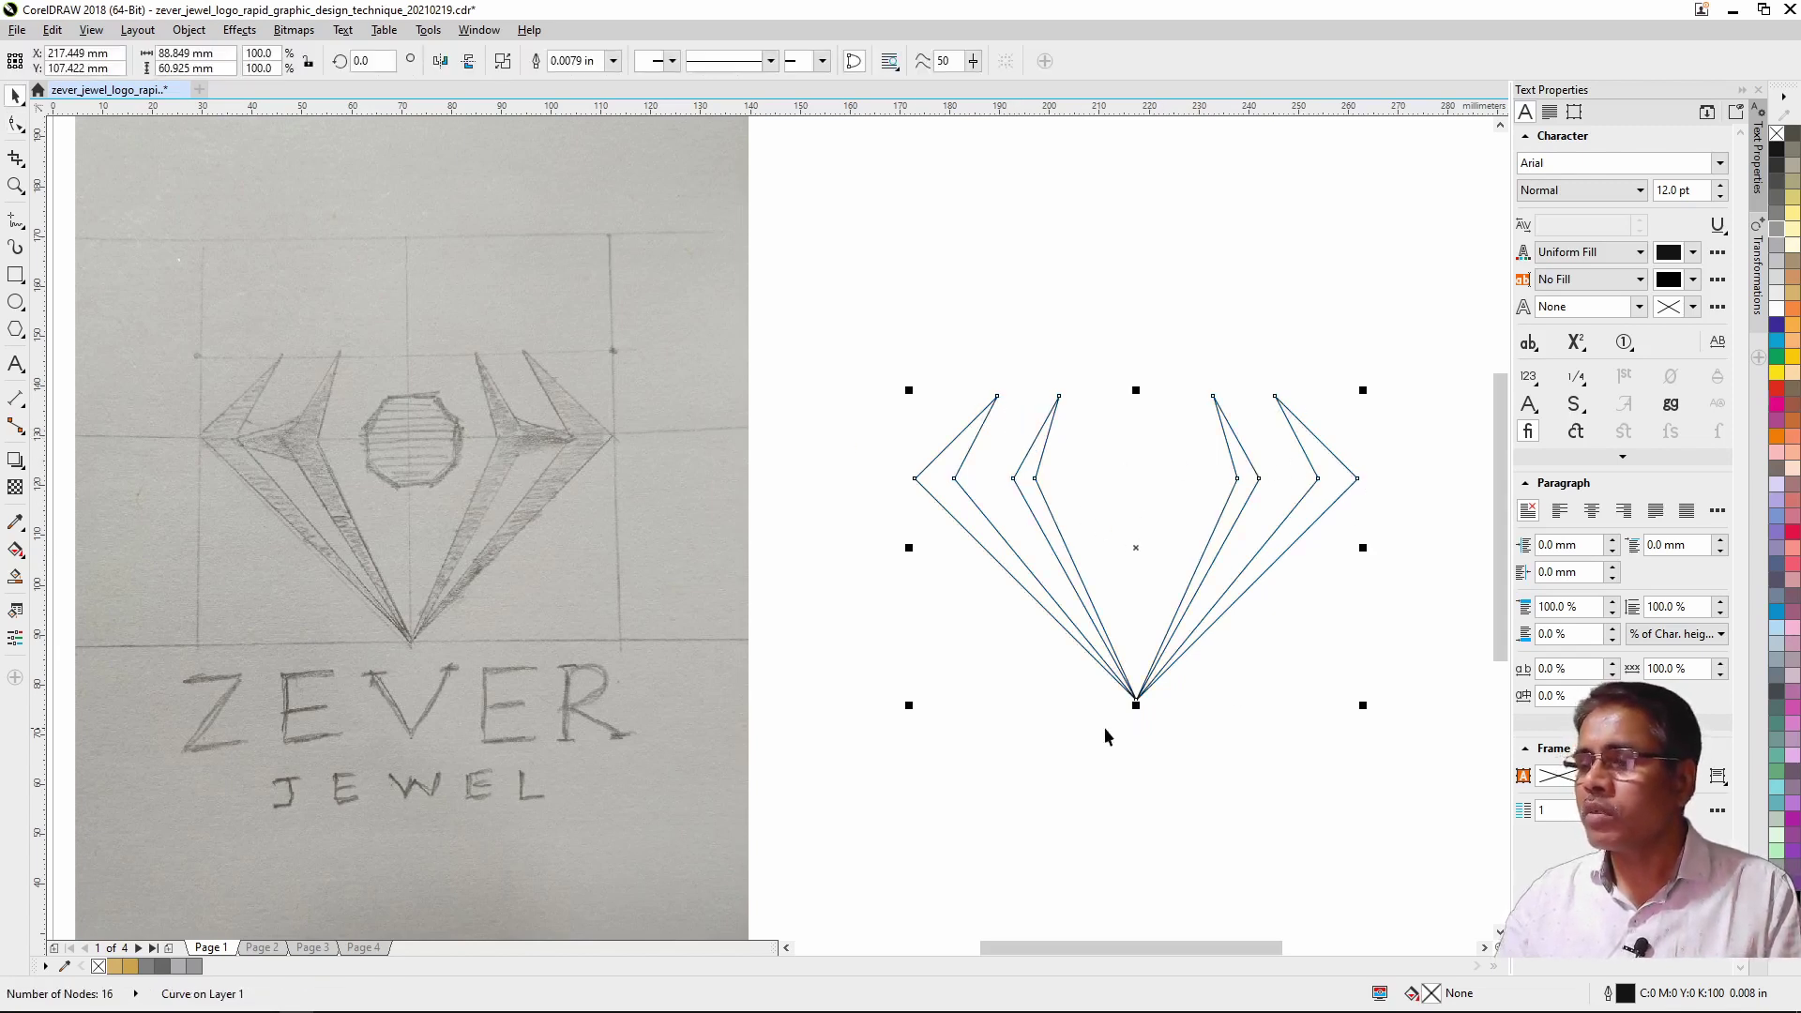
pyautogui.click(1070, 467)
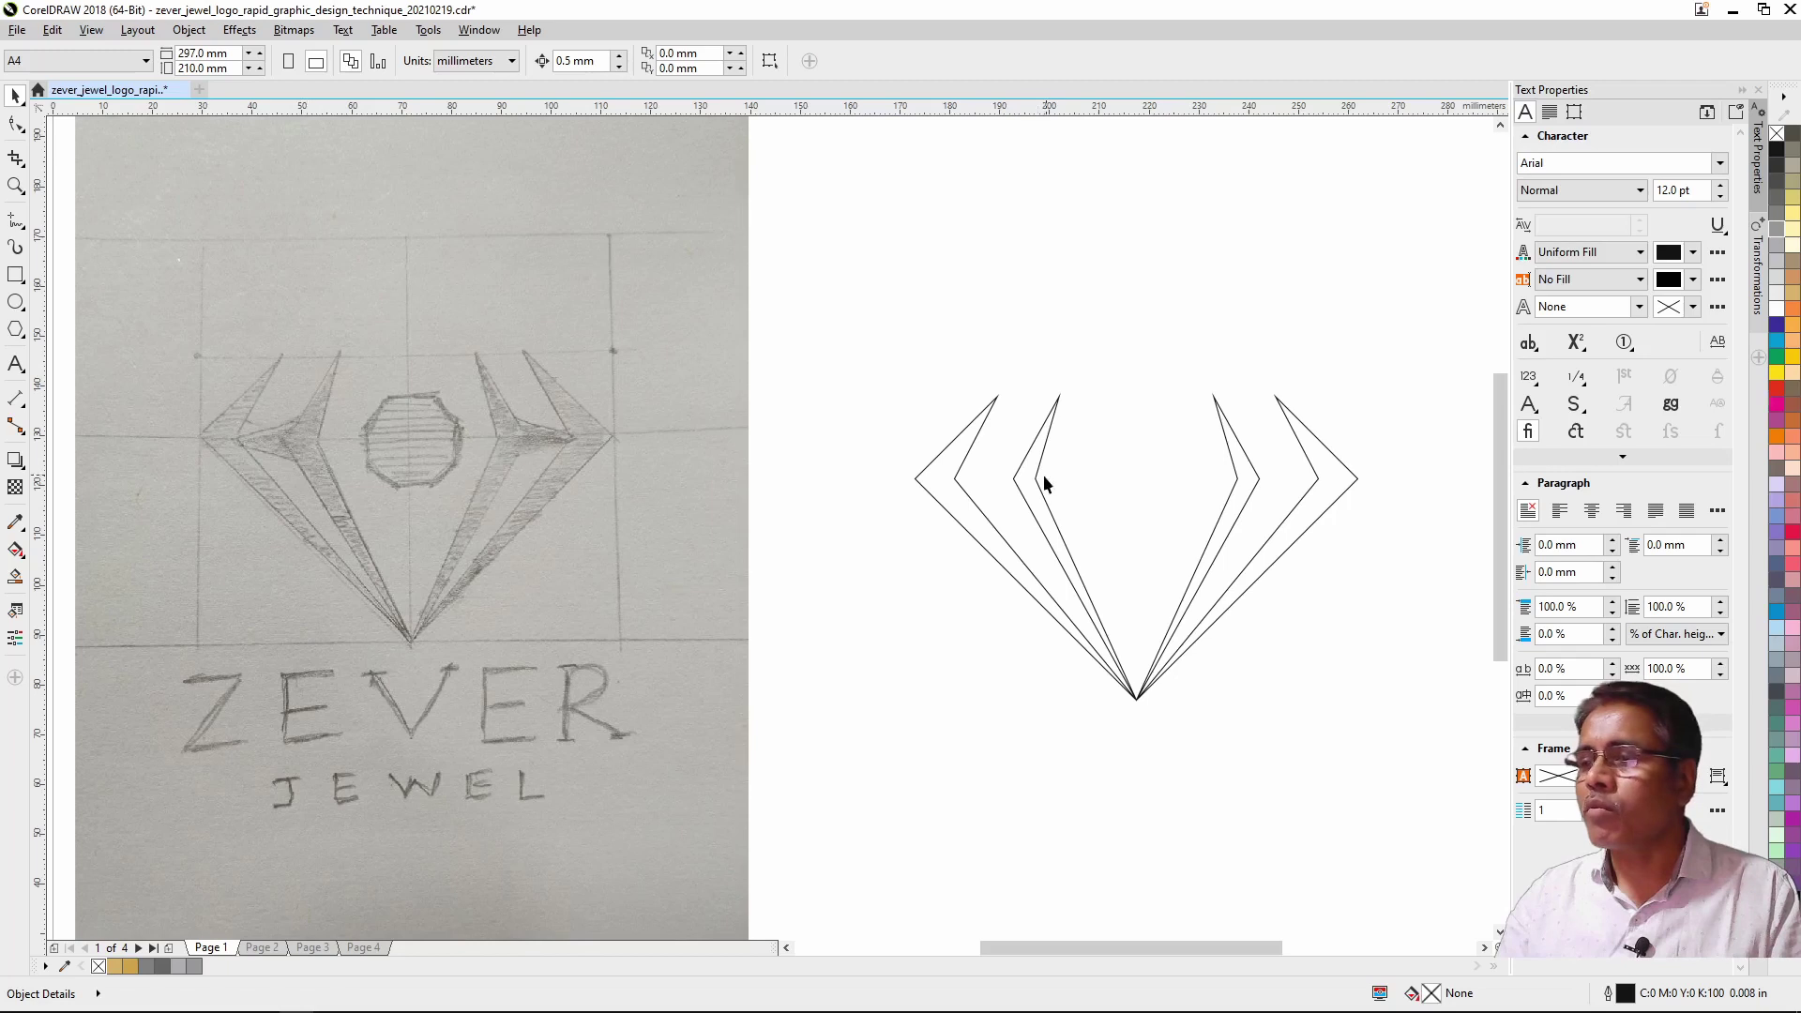
# Step: Zoom into the left wing and make a small triangle from a 45°-rotated square
pyautogui.press('z')
pyautogui.moveTo(845, 366); pyautogui.dragTo(1105, 554)
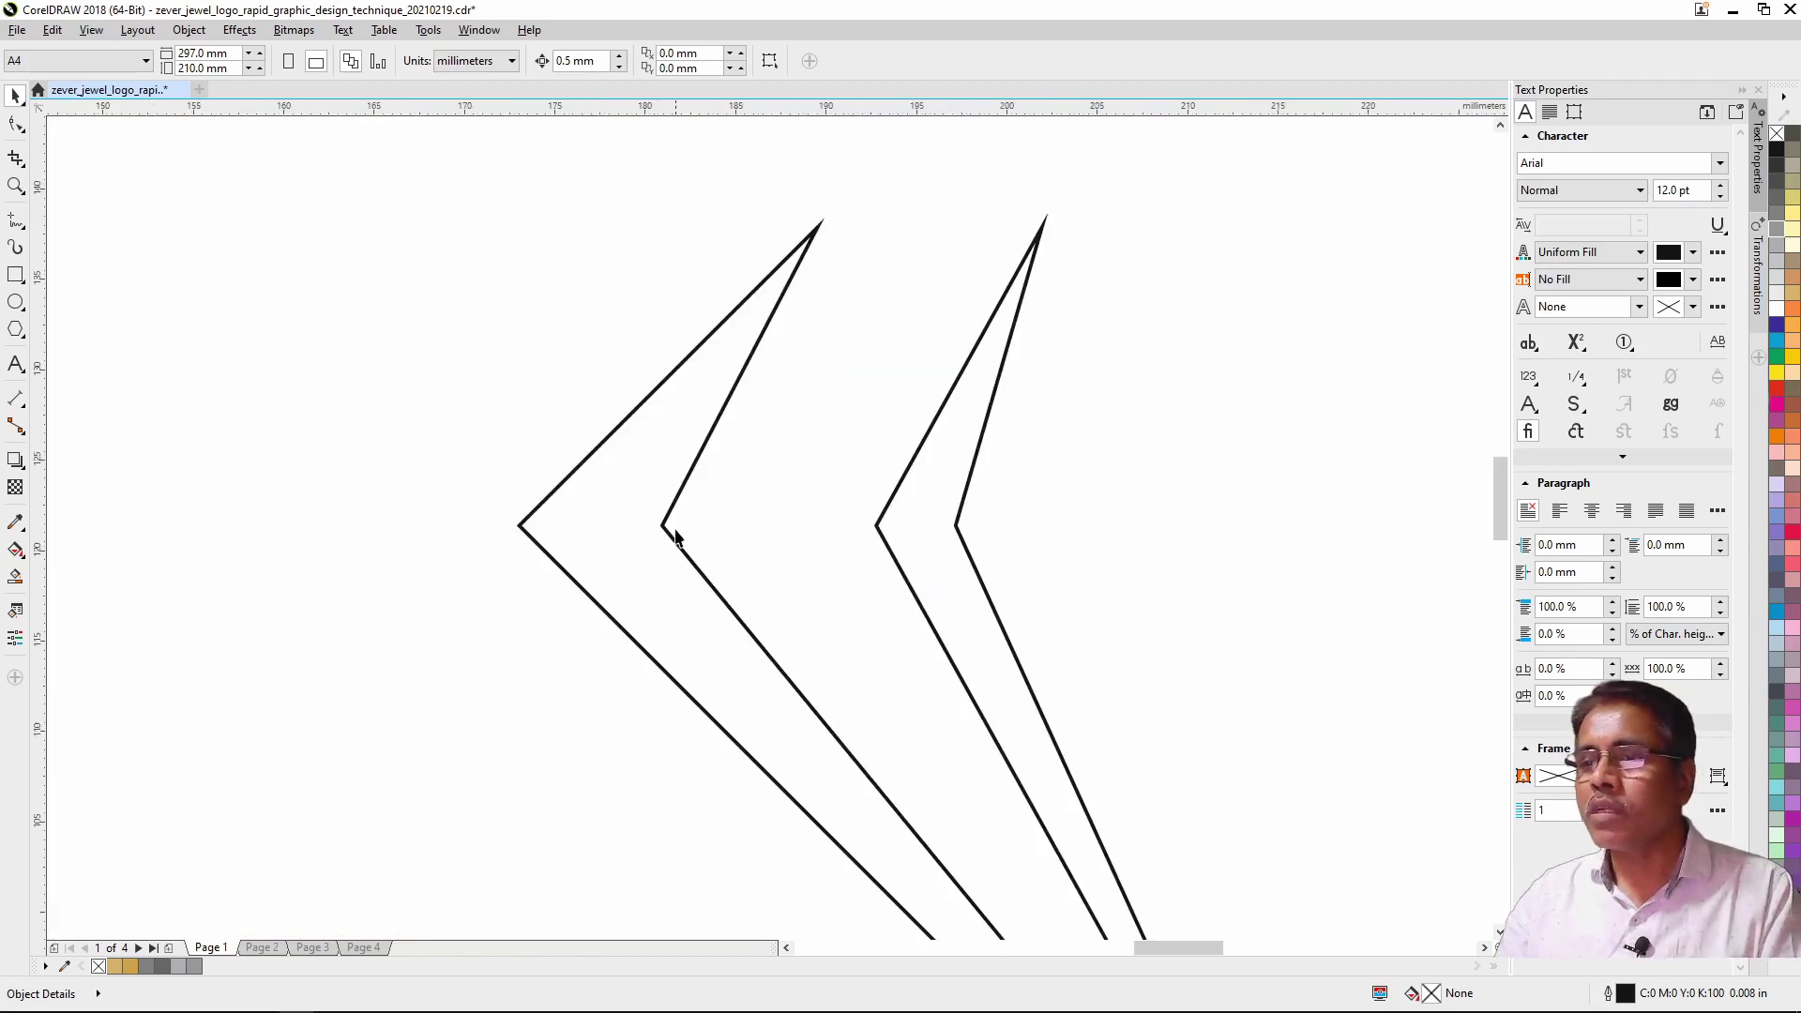
pyautogui.press('F6')
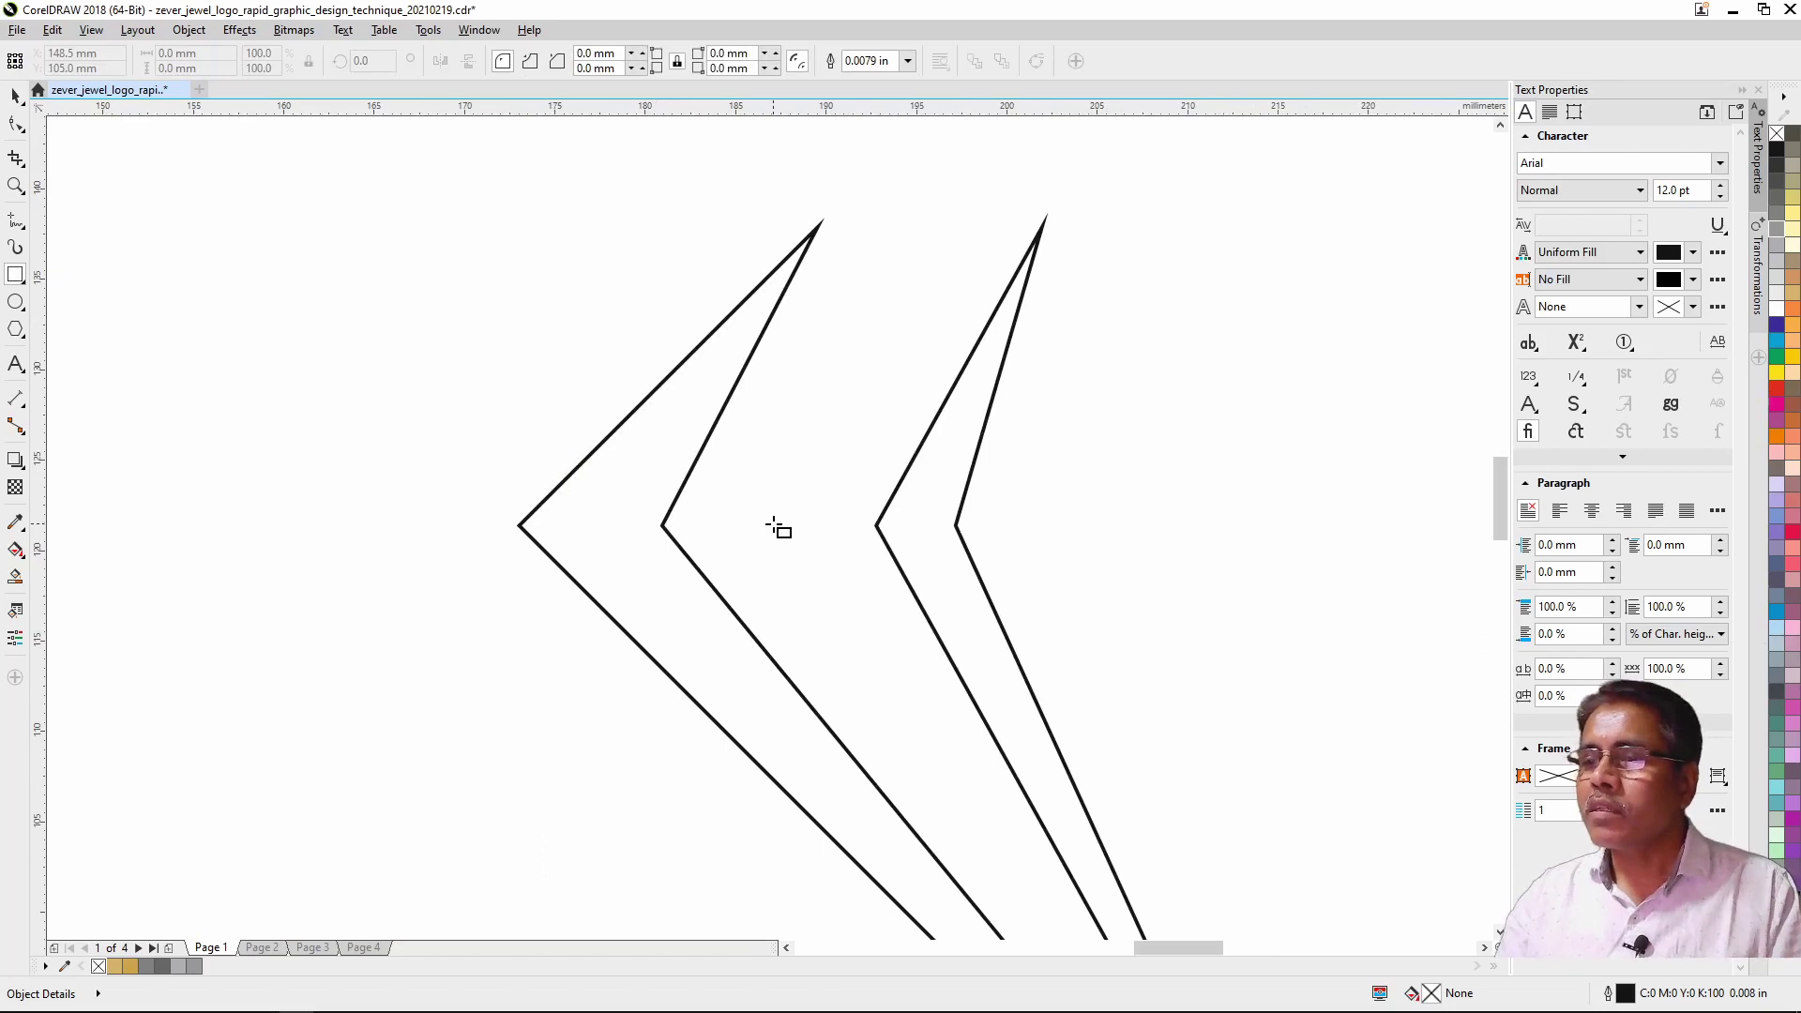
pyautogui.moveTo(771, 523); pyautogui.dragTo(674, 533)
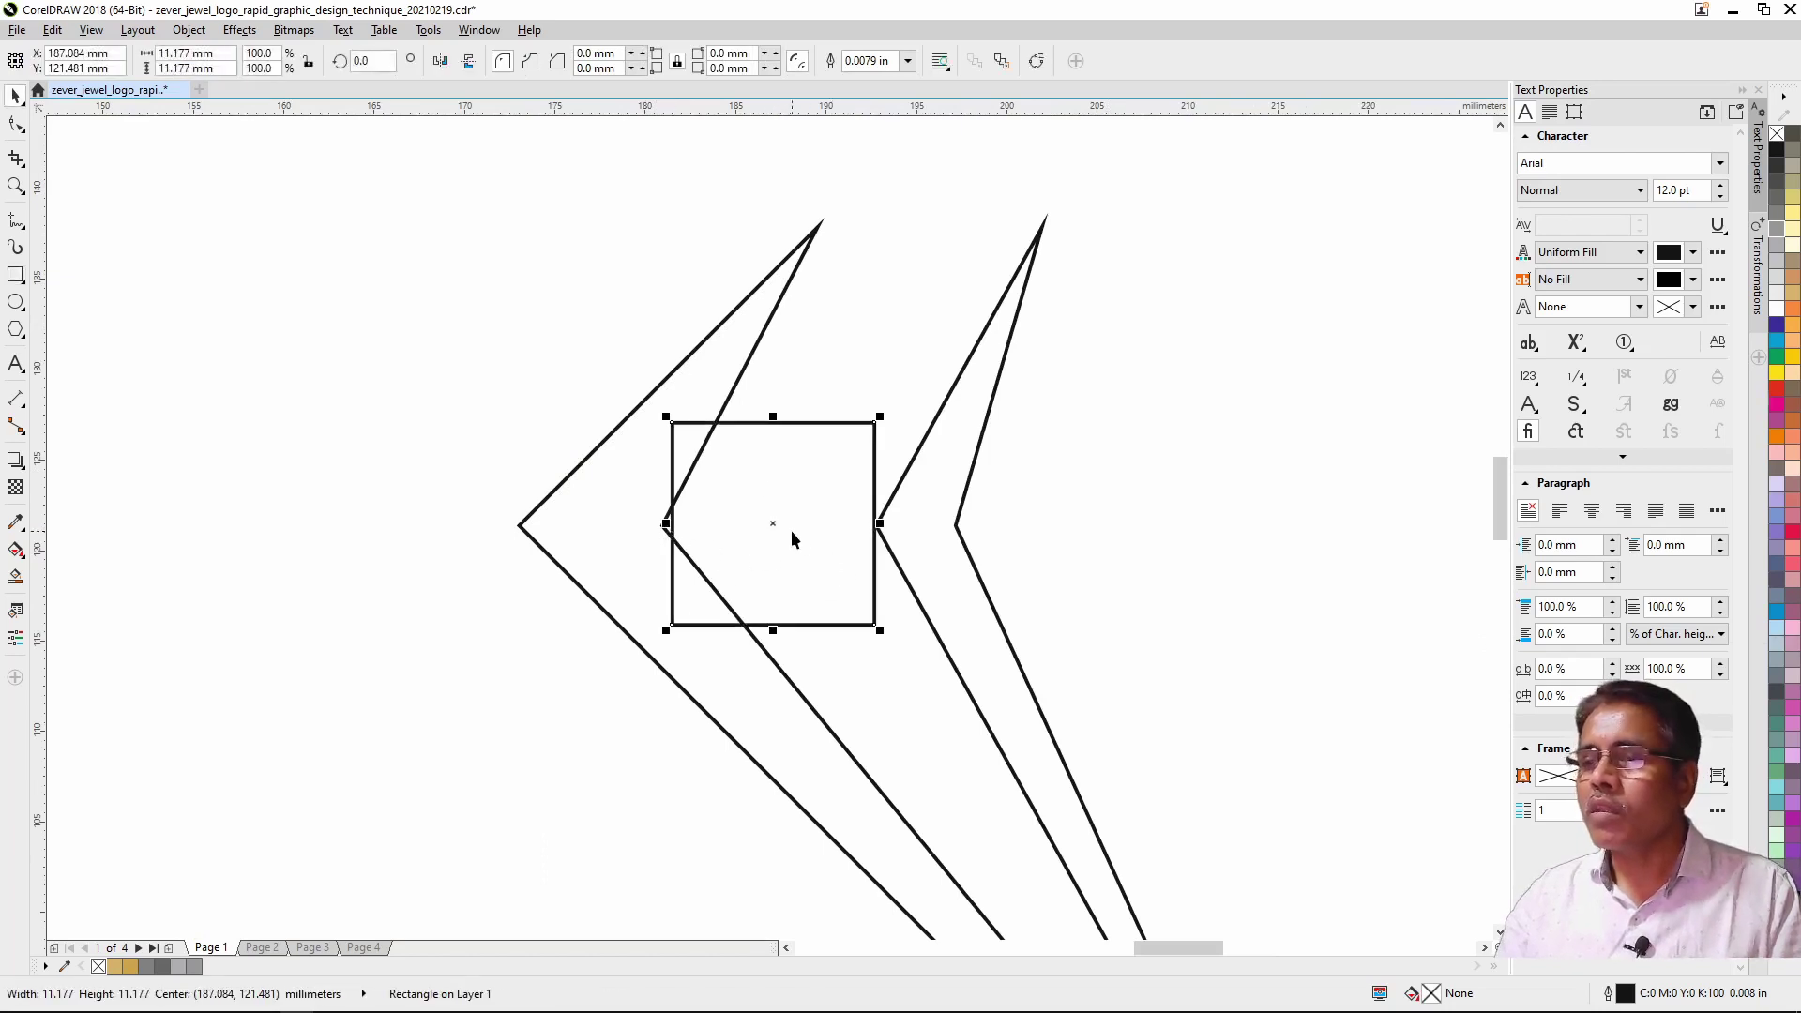
pyautogui.click(875, 440)
pyautogui.moveTo(882, 424); pyautogui.dragTo(761, 395)
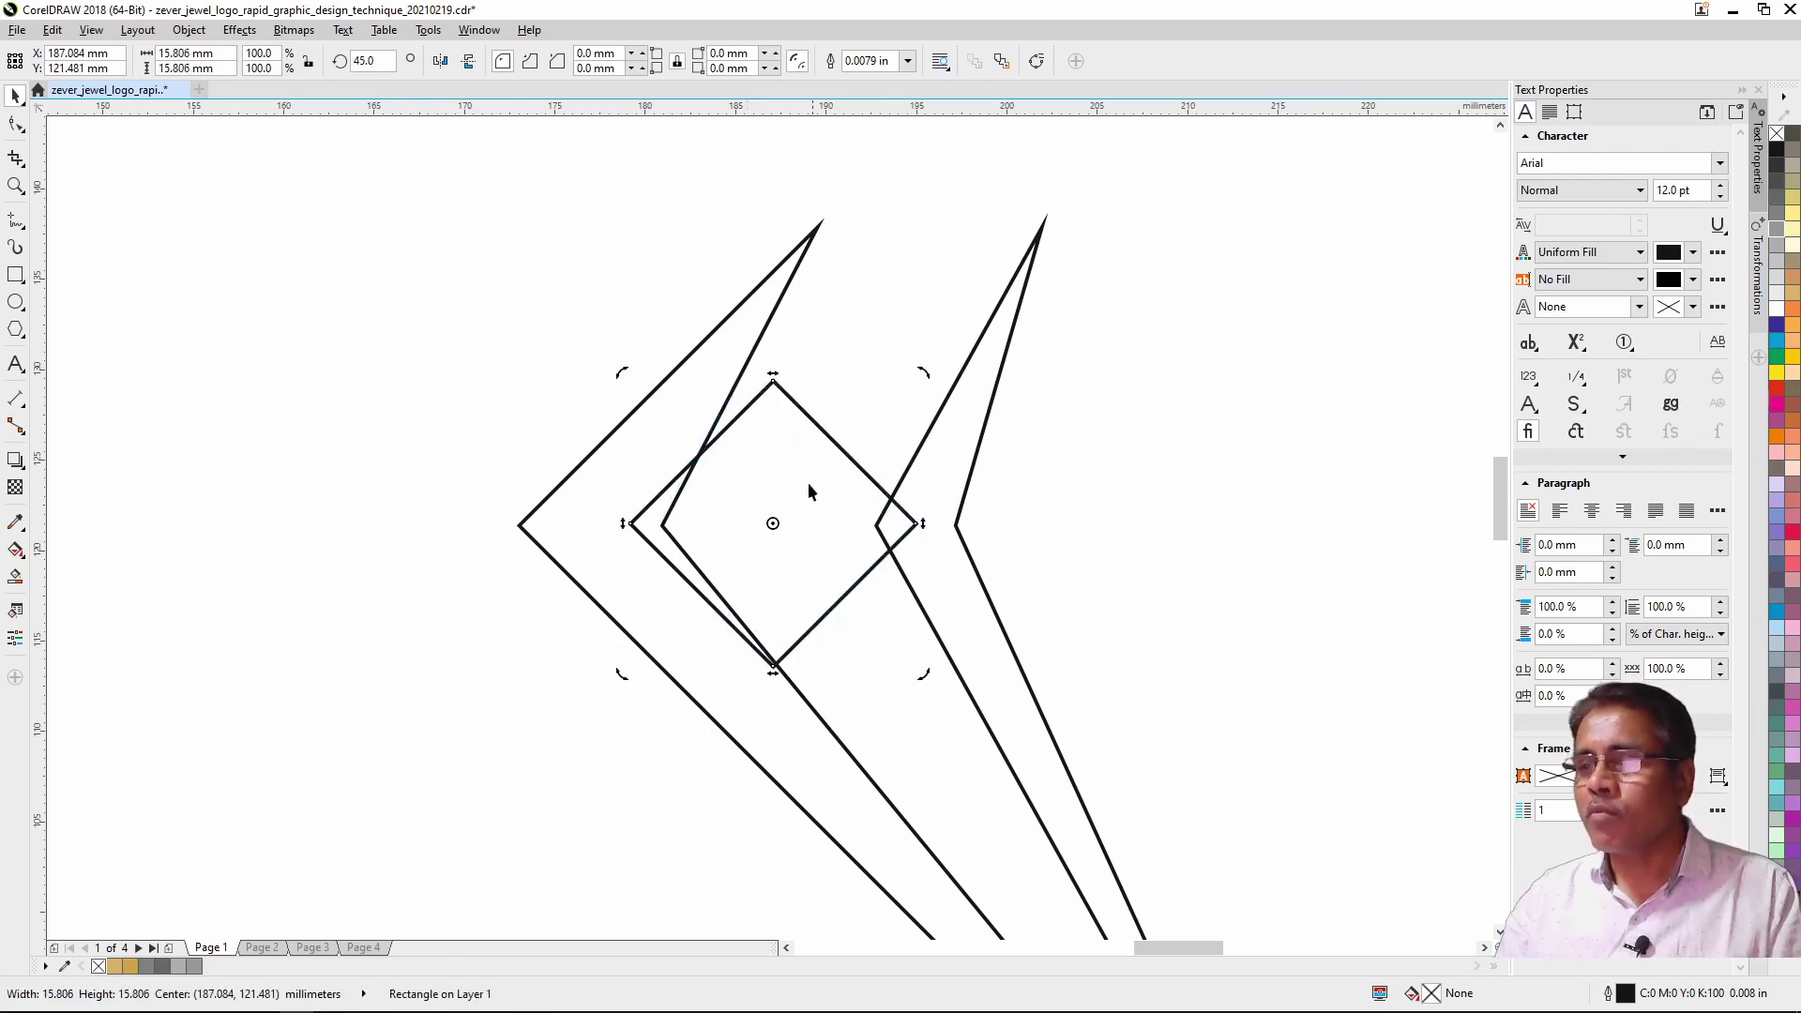
pyautogui.press('F10')
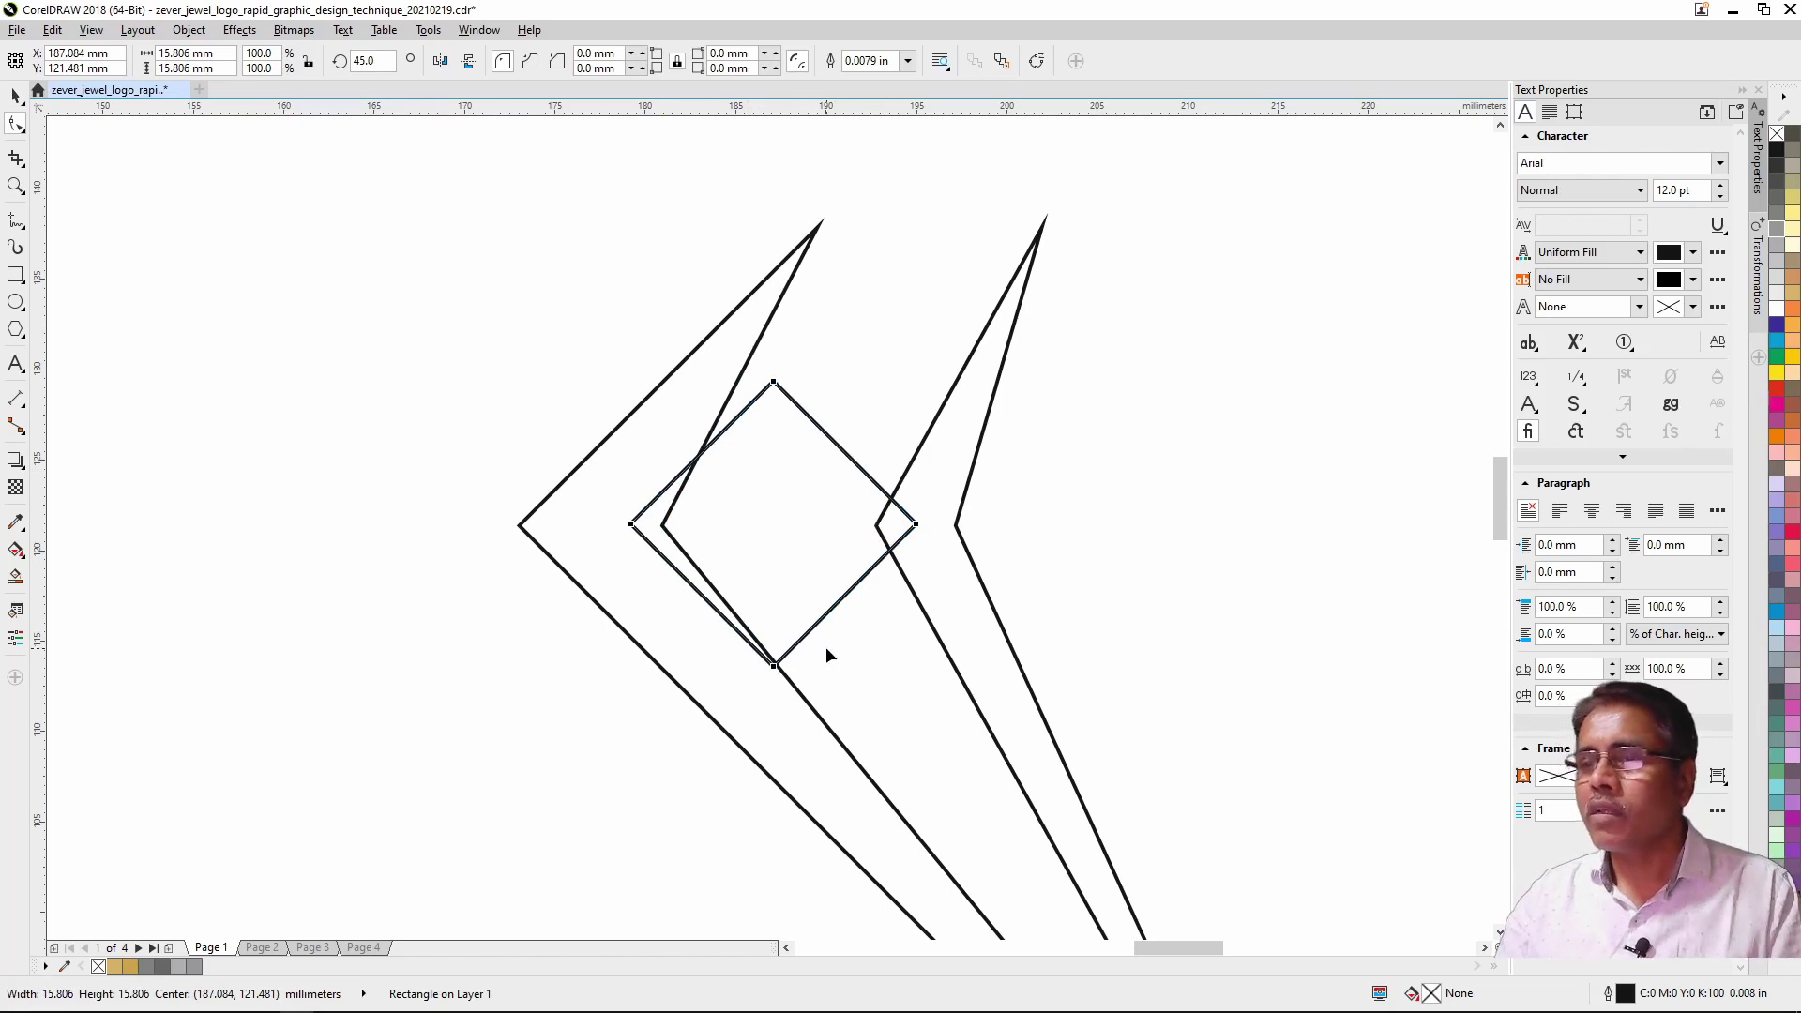
pyautogui.hotkey('ctrl', 'q')
pyautogui.moveTo(888, 551); pyautogui.dragTo(871, 554)
pyautogui.press('Delete')
# Step: Snap the triangle's tip to the inner wing corner and stretch it into a 15.596 × 4.345 mm spike
pyautogui.press('space')
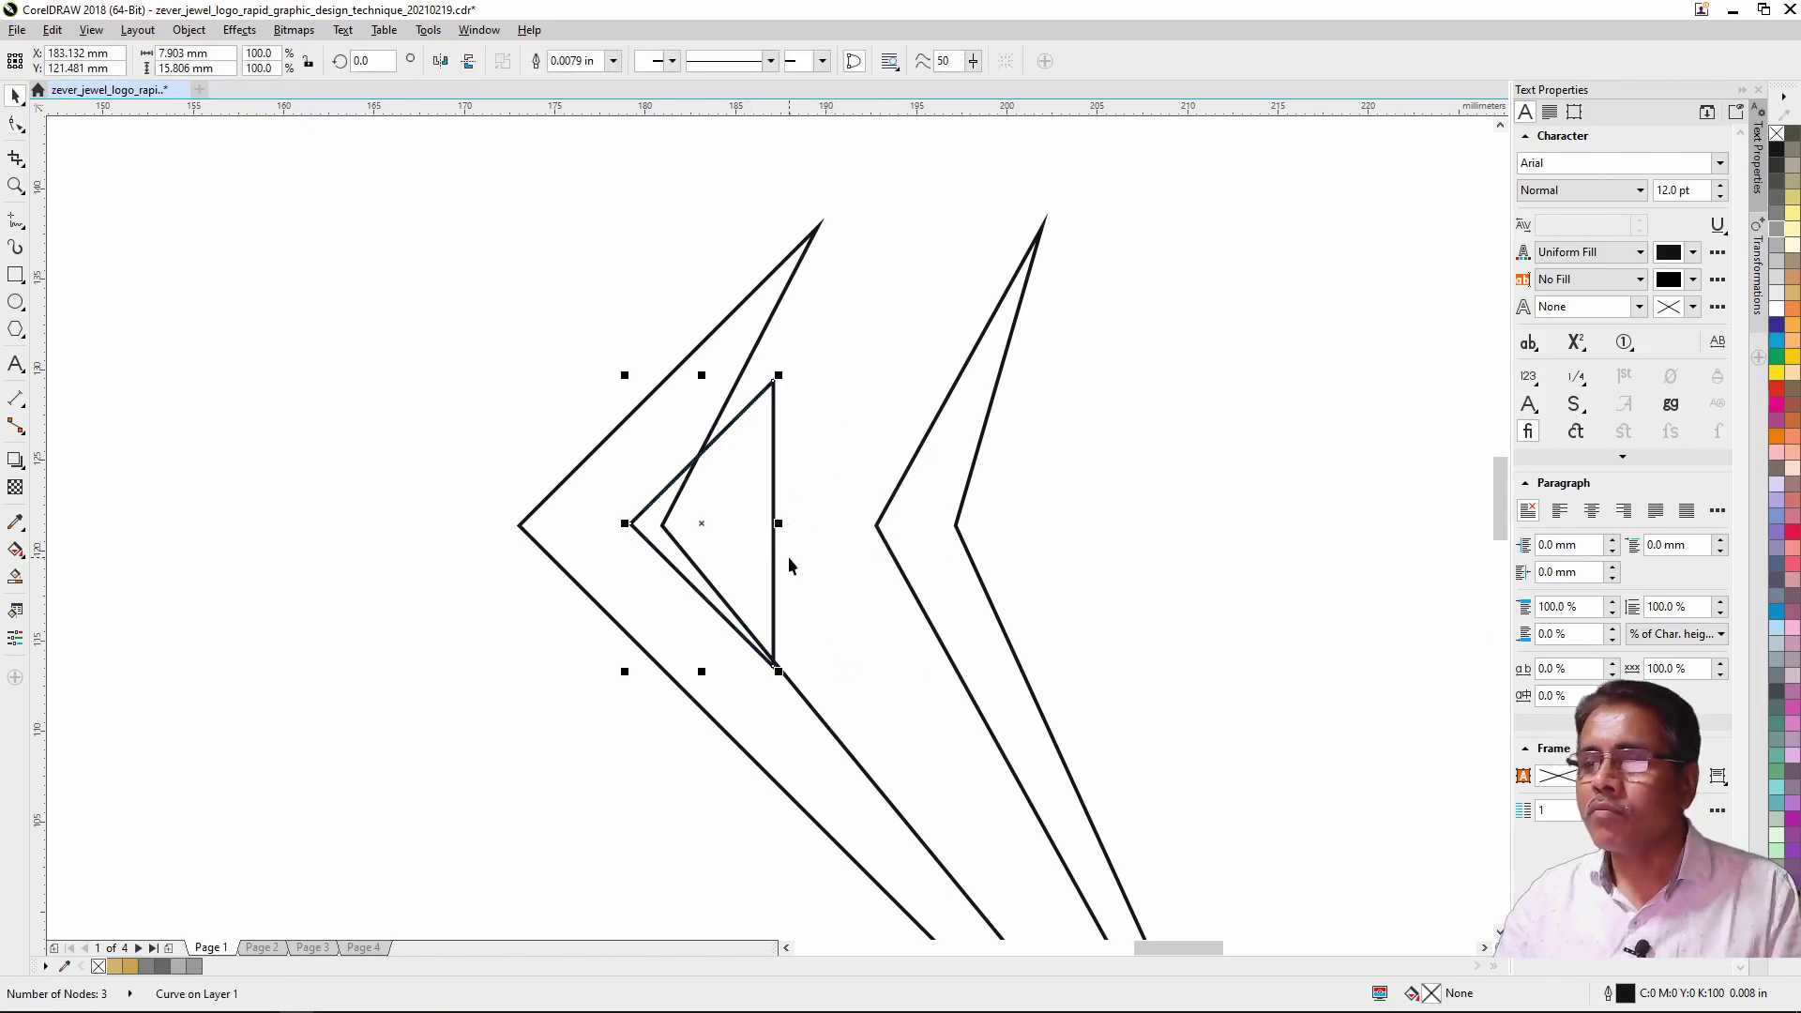
pyautogui.moveTo(637, 523); pyautogui.dragTo(663, 527)
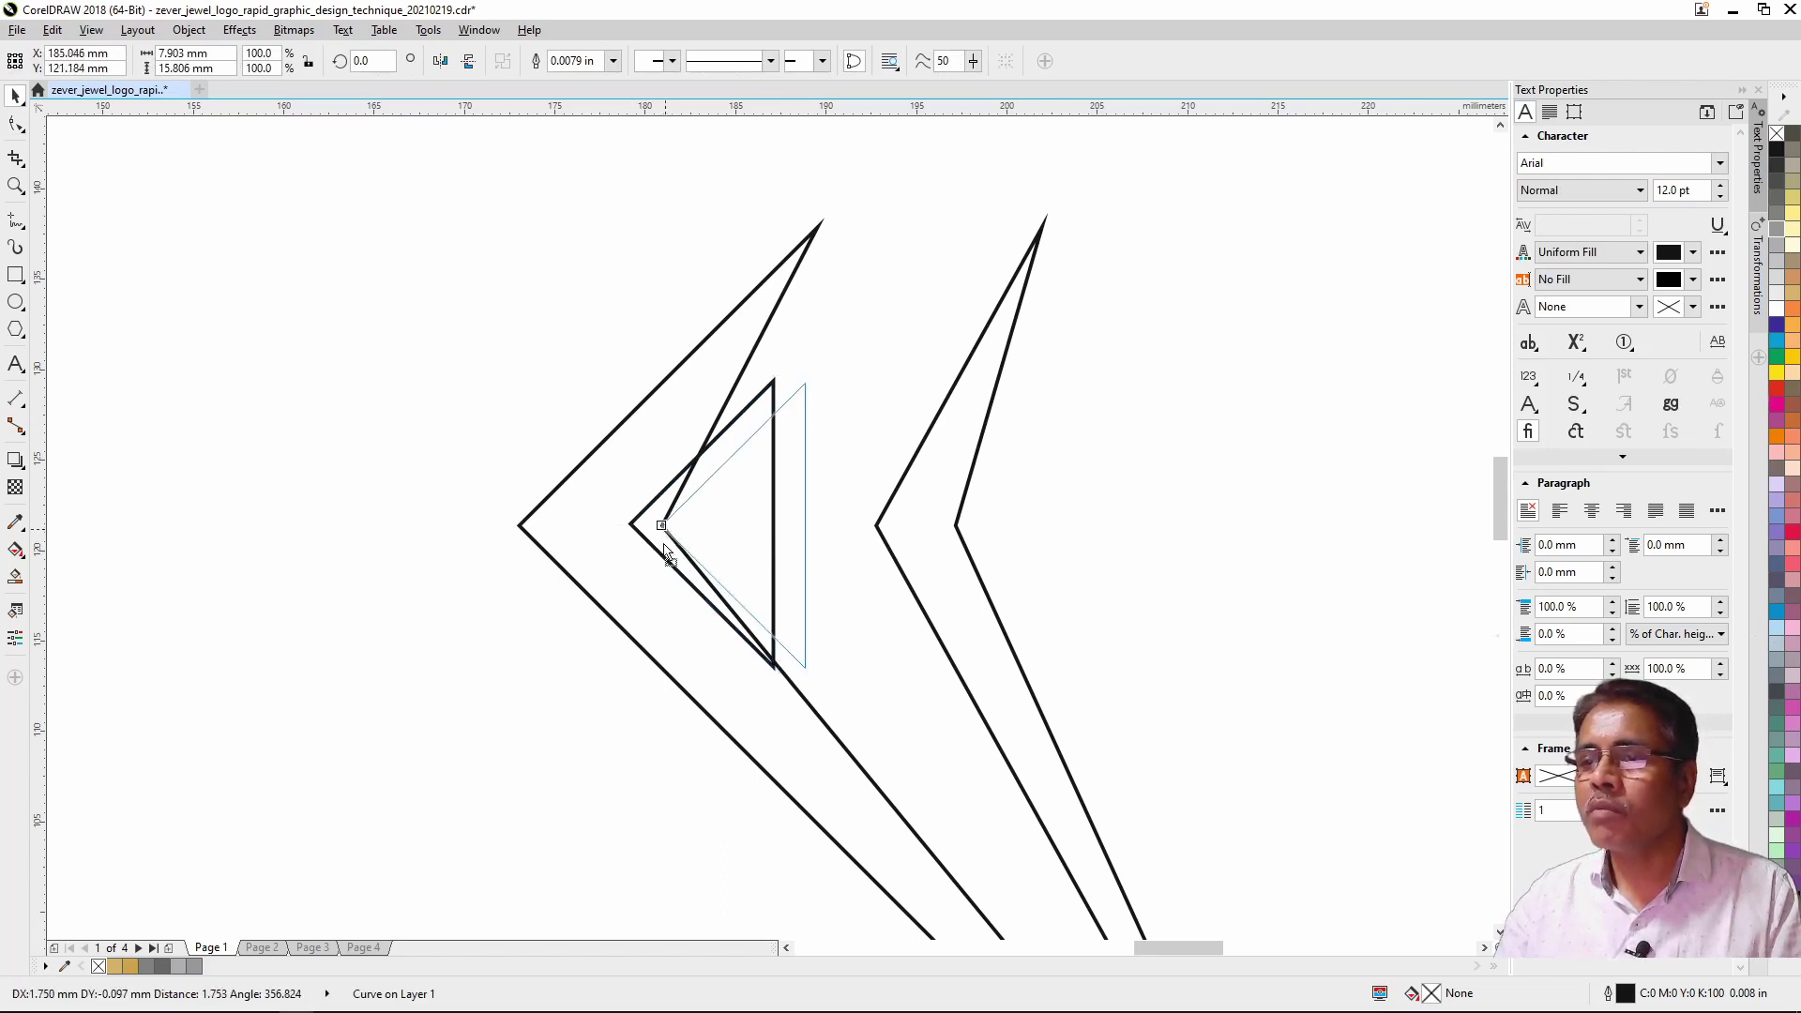
pyautogui.moveTo(664, 528); pyautogui.dragTo(671, 536)
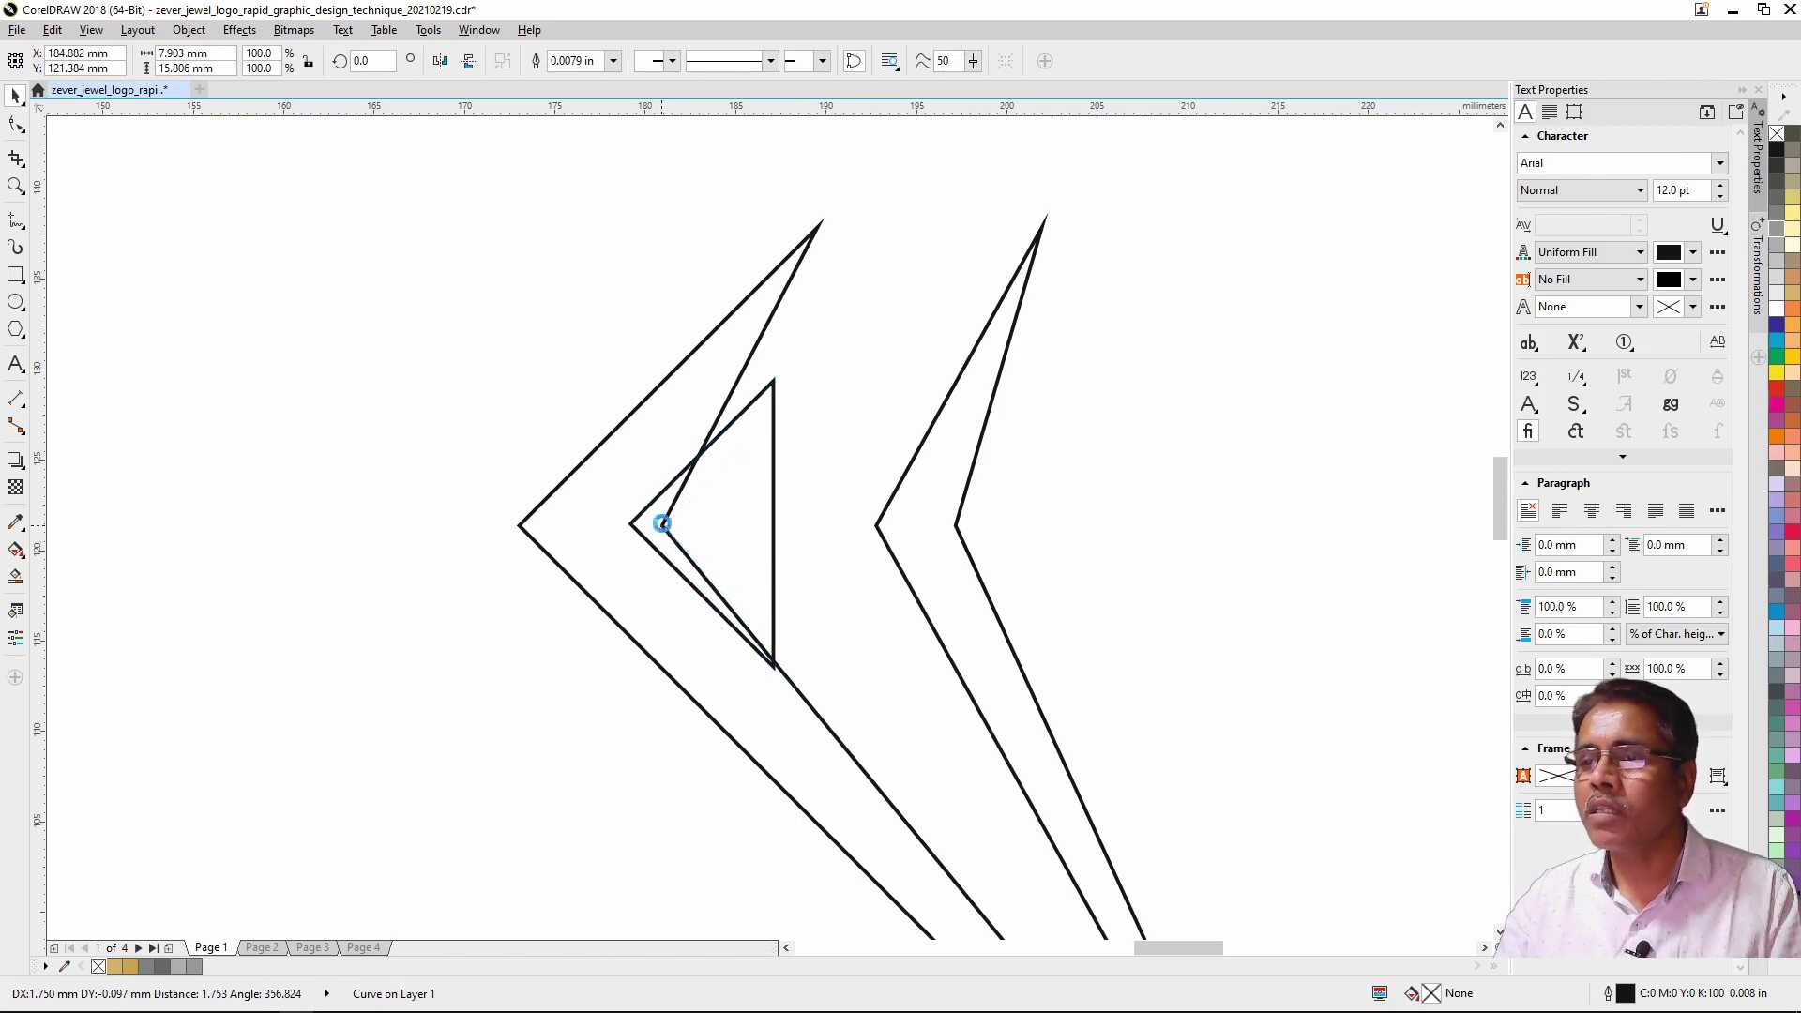
pyautogui.moveTo(814, 525); pyautogui.dragTo(952, 525)
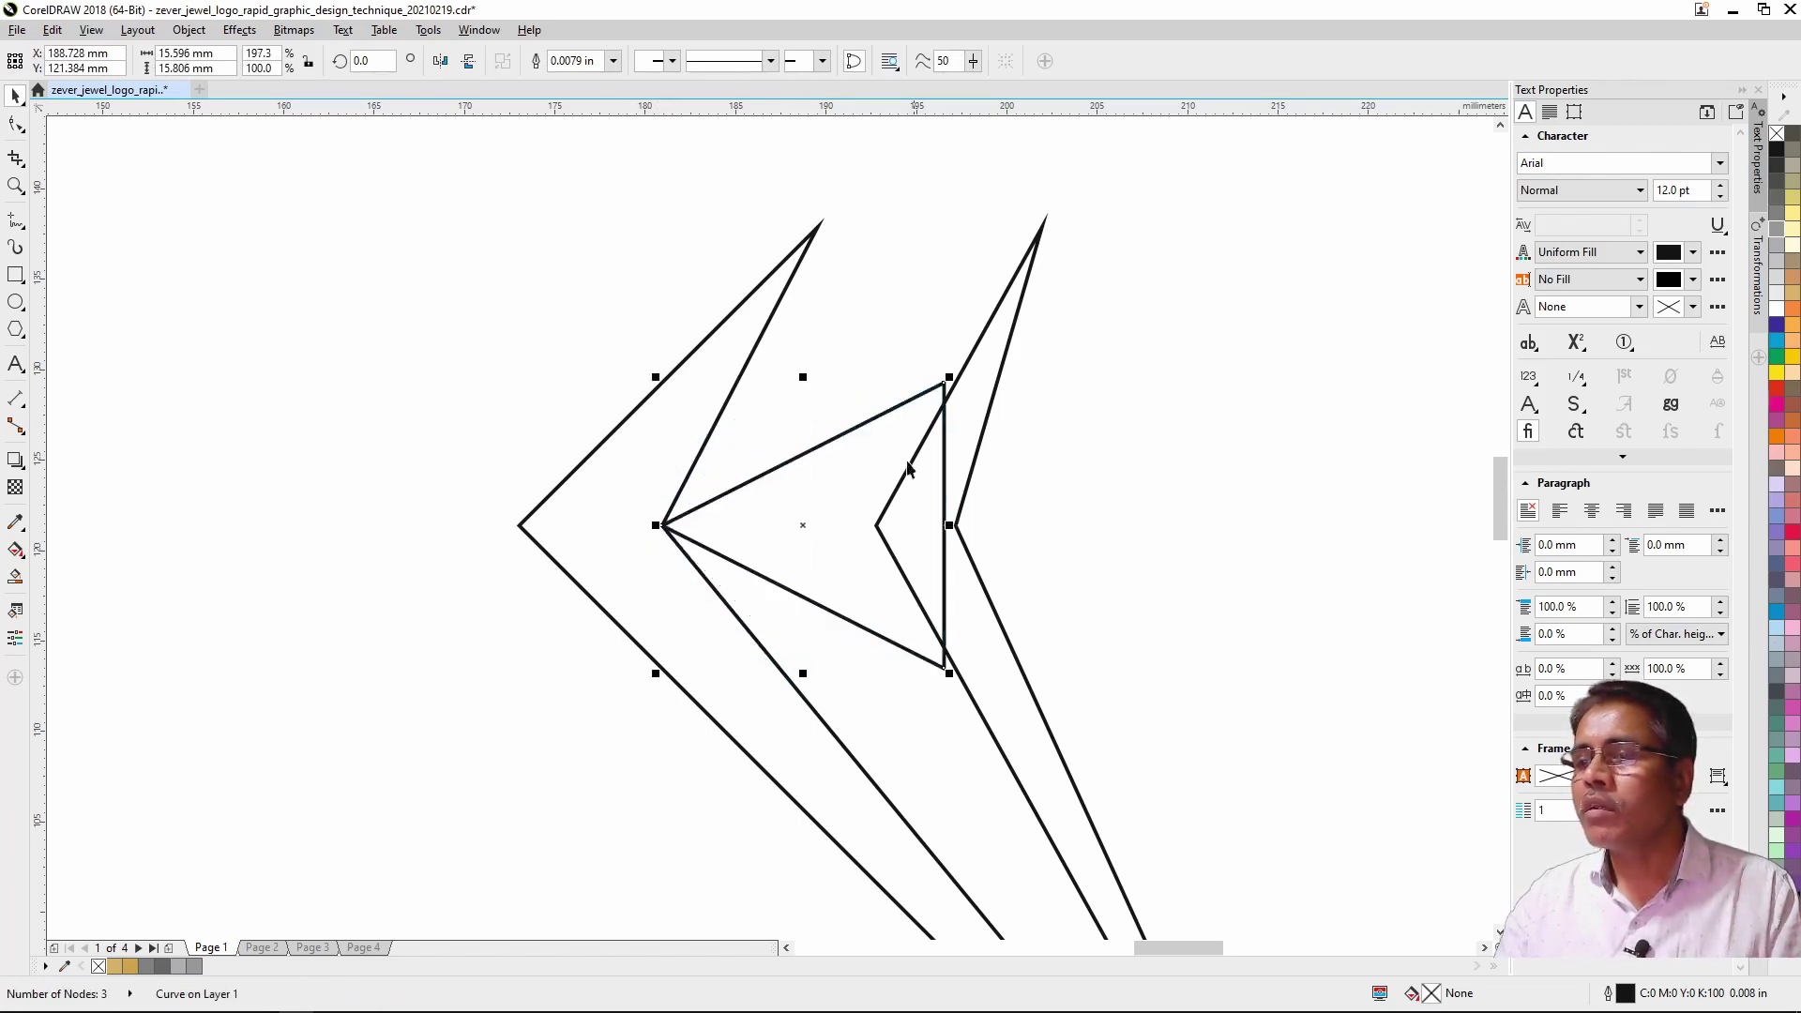
pyautogui.moveTo(803, 378); pyautogui.dragTo(835, 482)
# Step: Zoom to the whole wing outline and make the left triangle slightly taller, to 5.951 mm
pyautogui.scroll(-2, 902, 605)
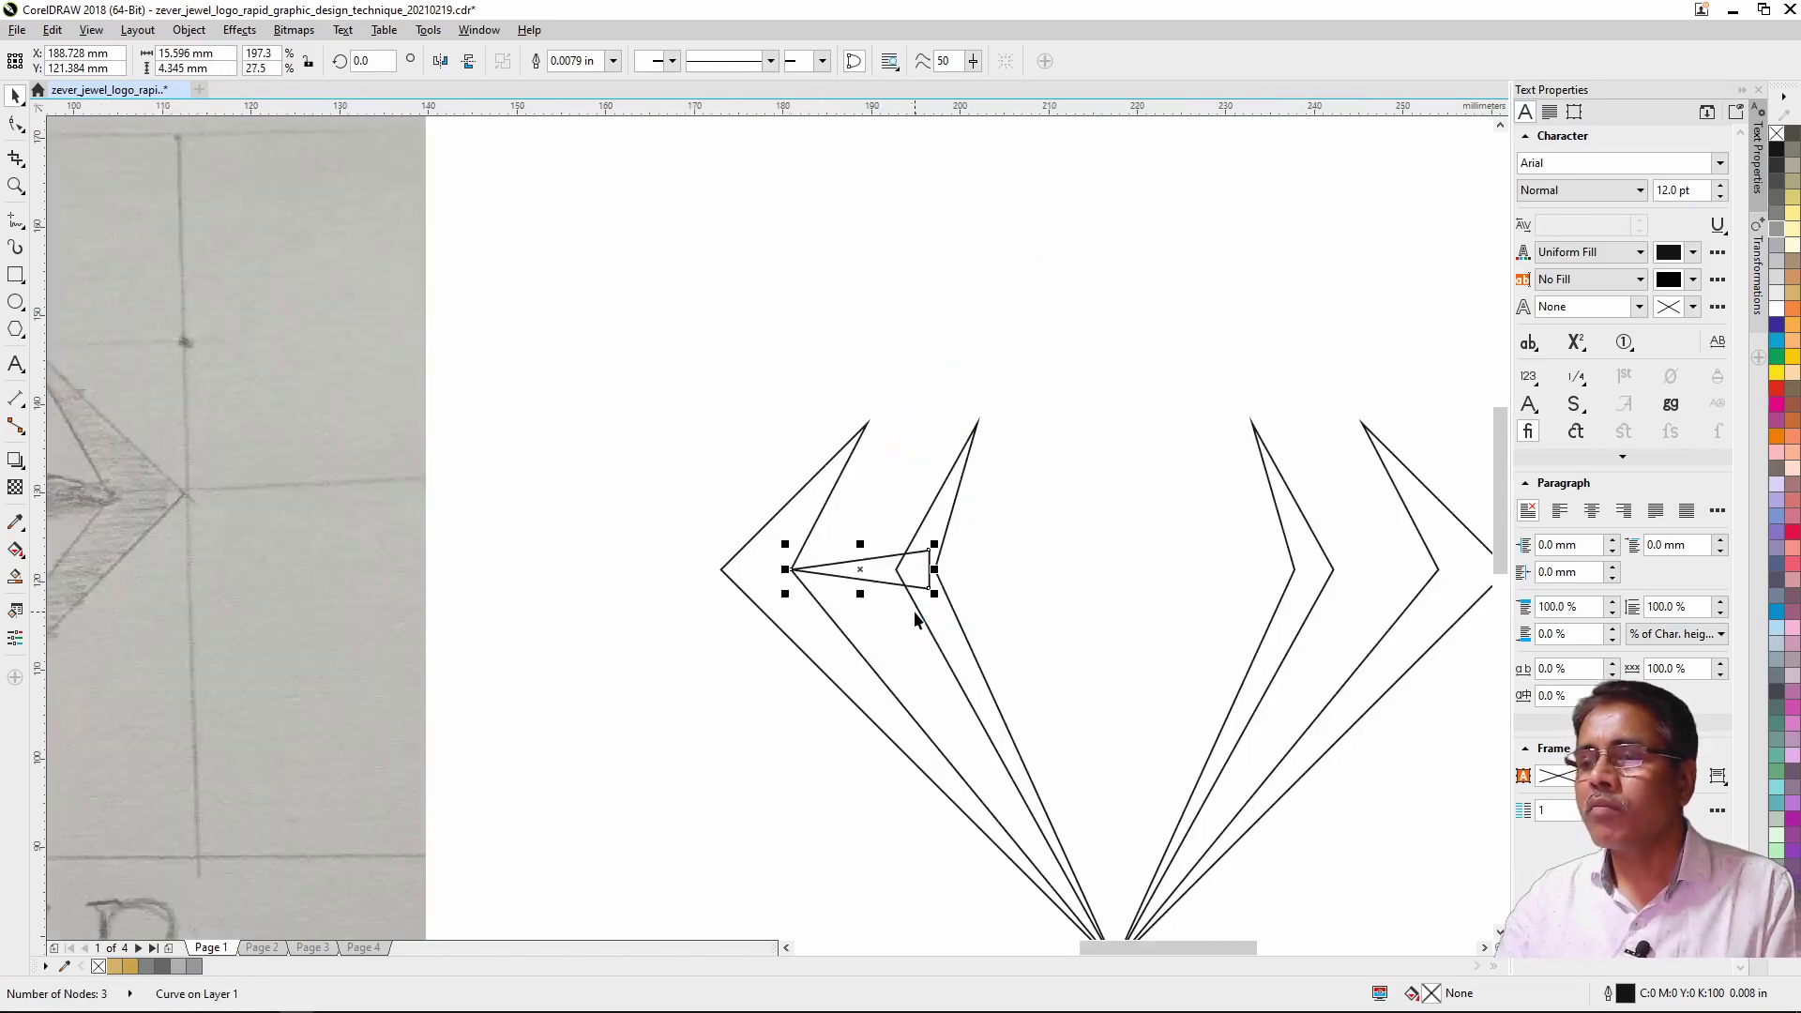
pyautogui.scroll(-2, 926, 623)
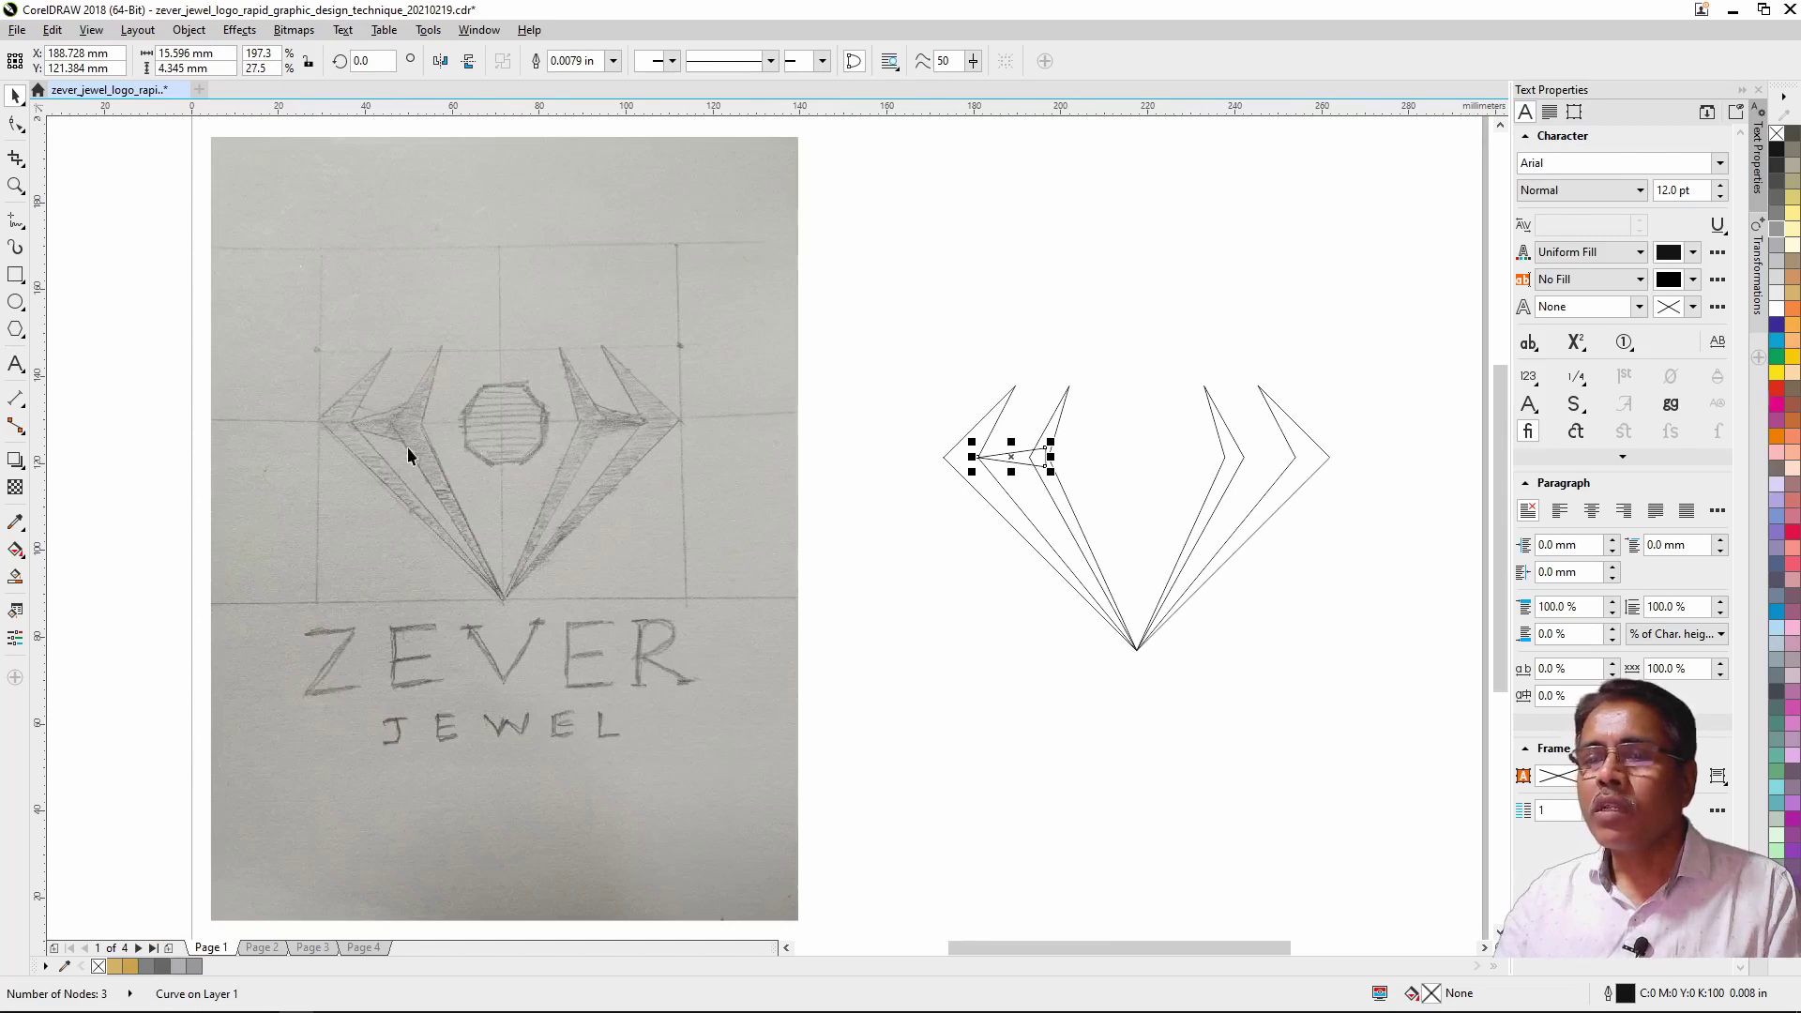
pyautogui.press('z')
pyautogui.moveTo(913, 357); pyautogui.dragTo(1270, 631)
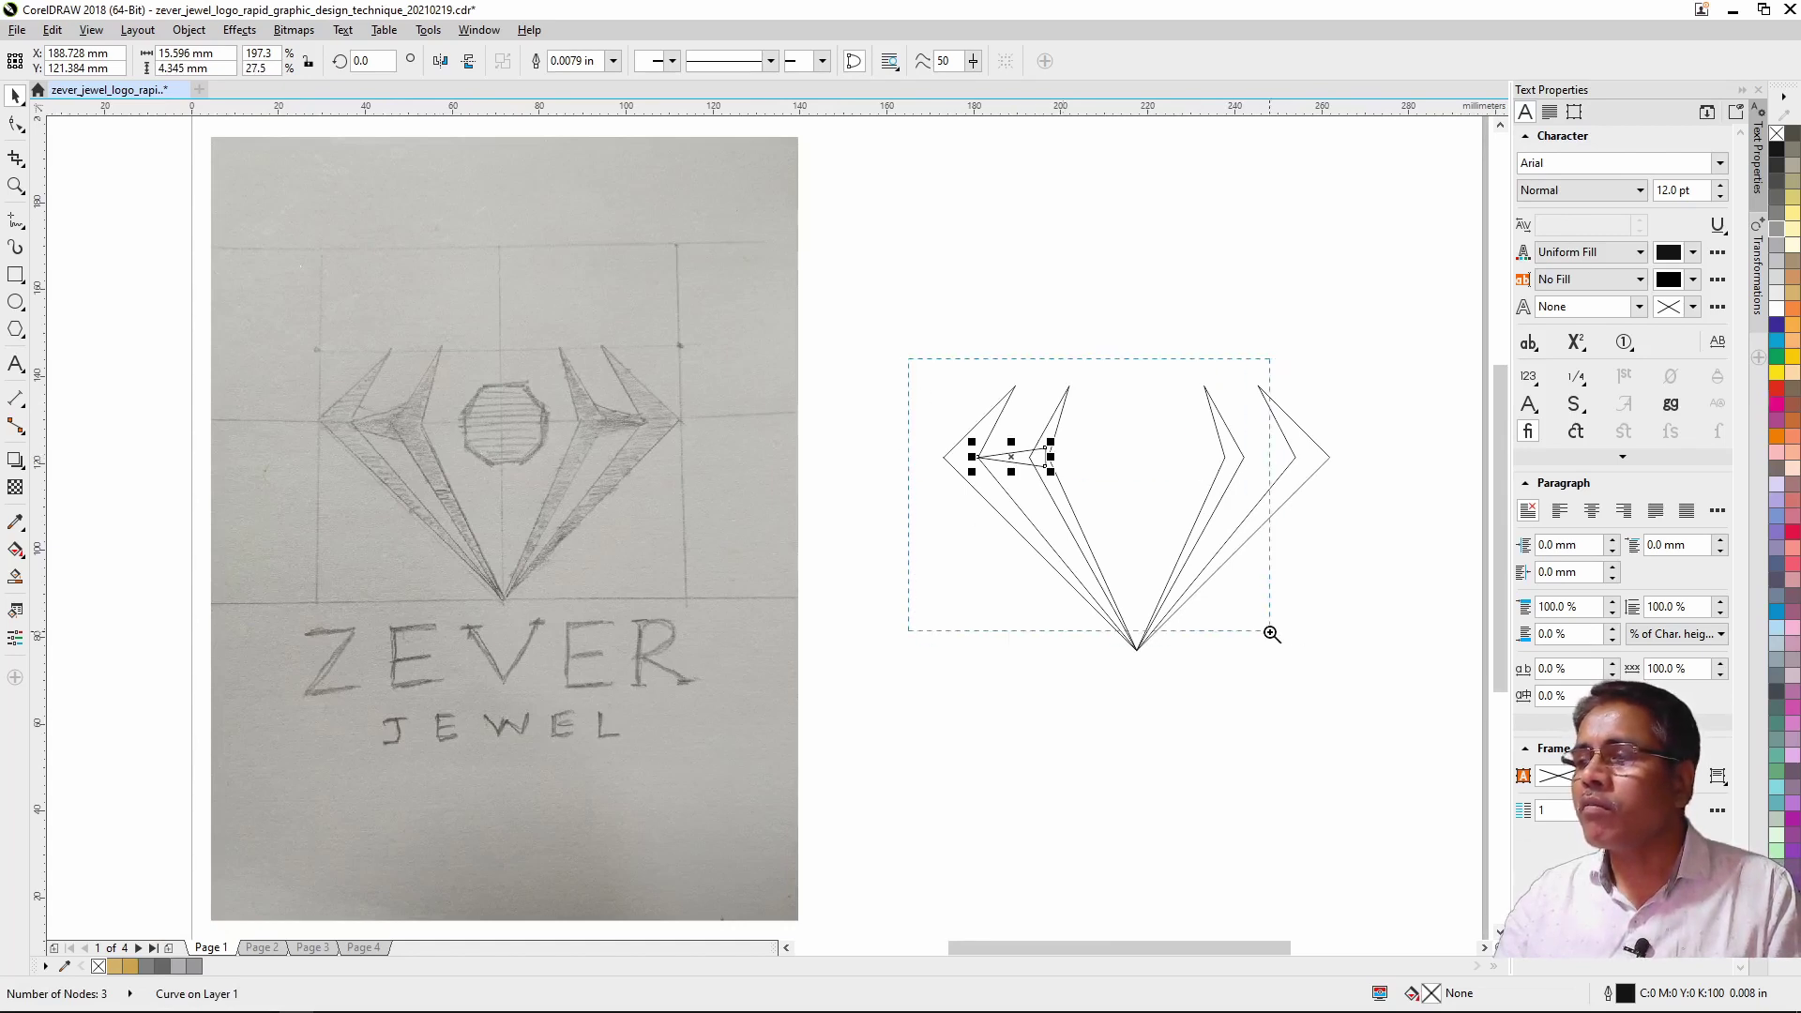
pyautogui.moveTo(467, 349); pyautogui.dragTo(489, 341)
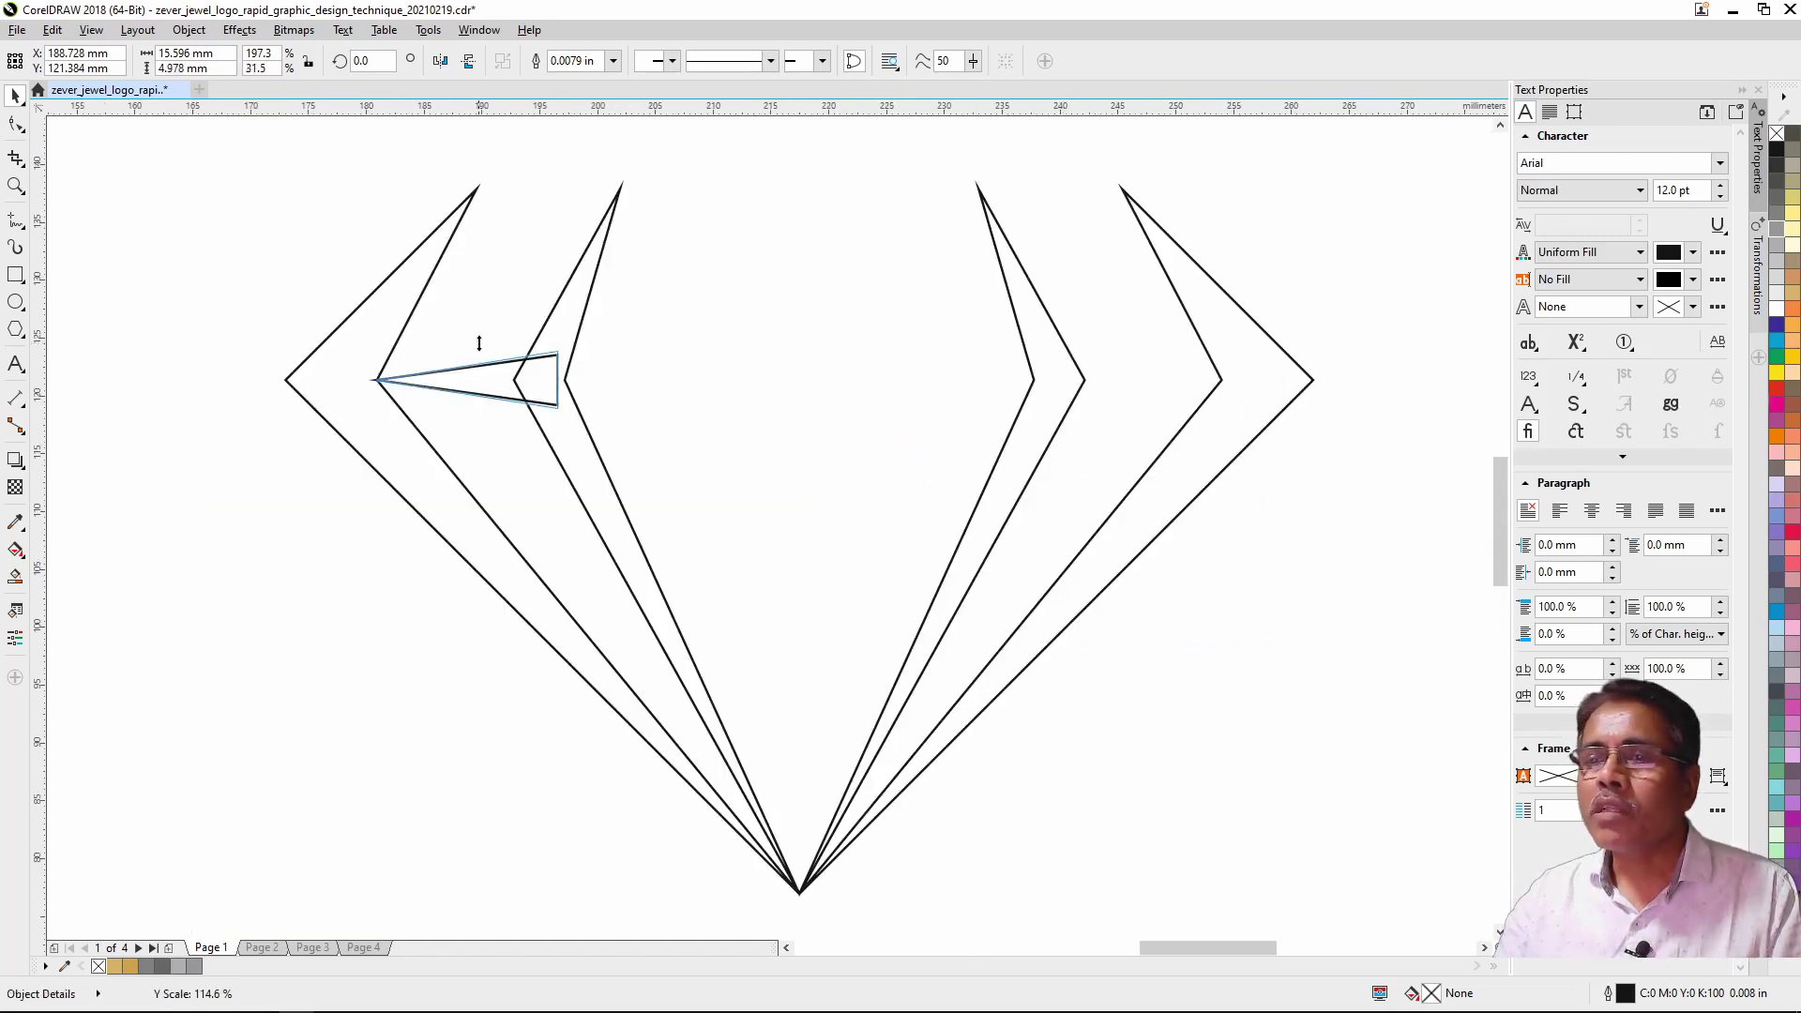
pyautogui.moveTo(493, 338); pyautogui.dragTo(493, 339)
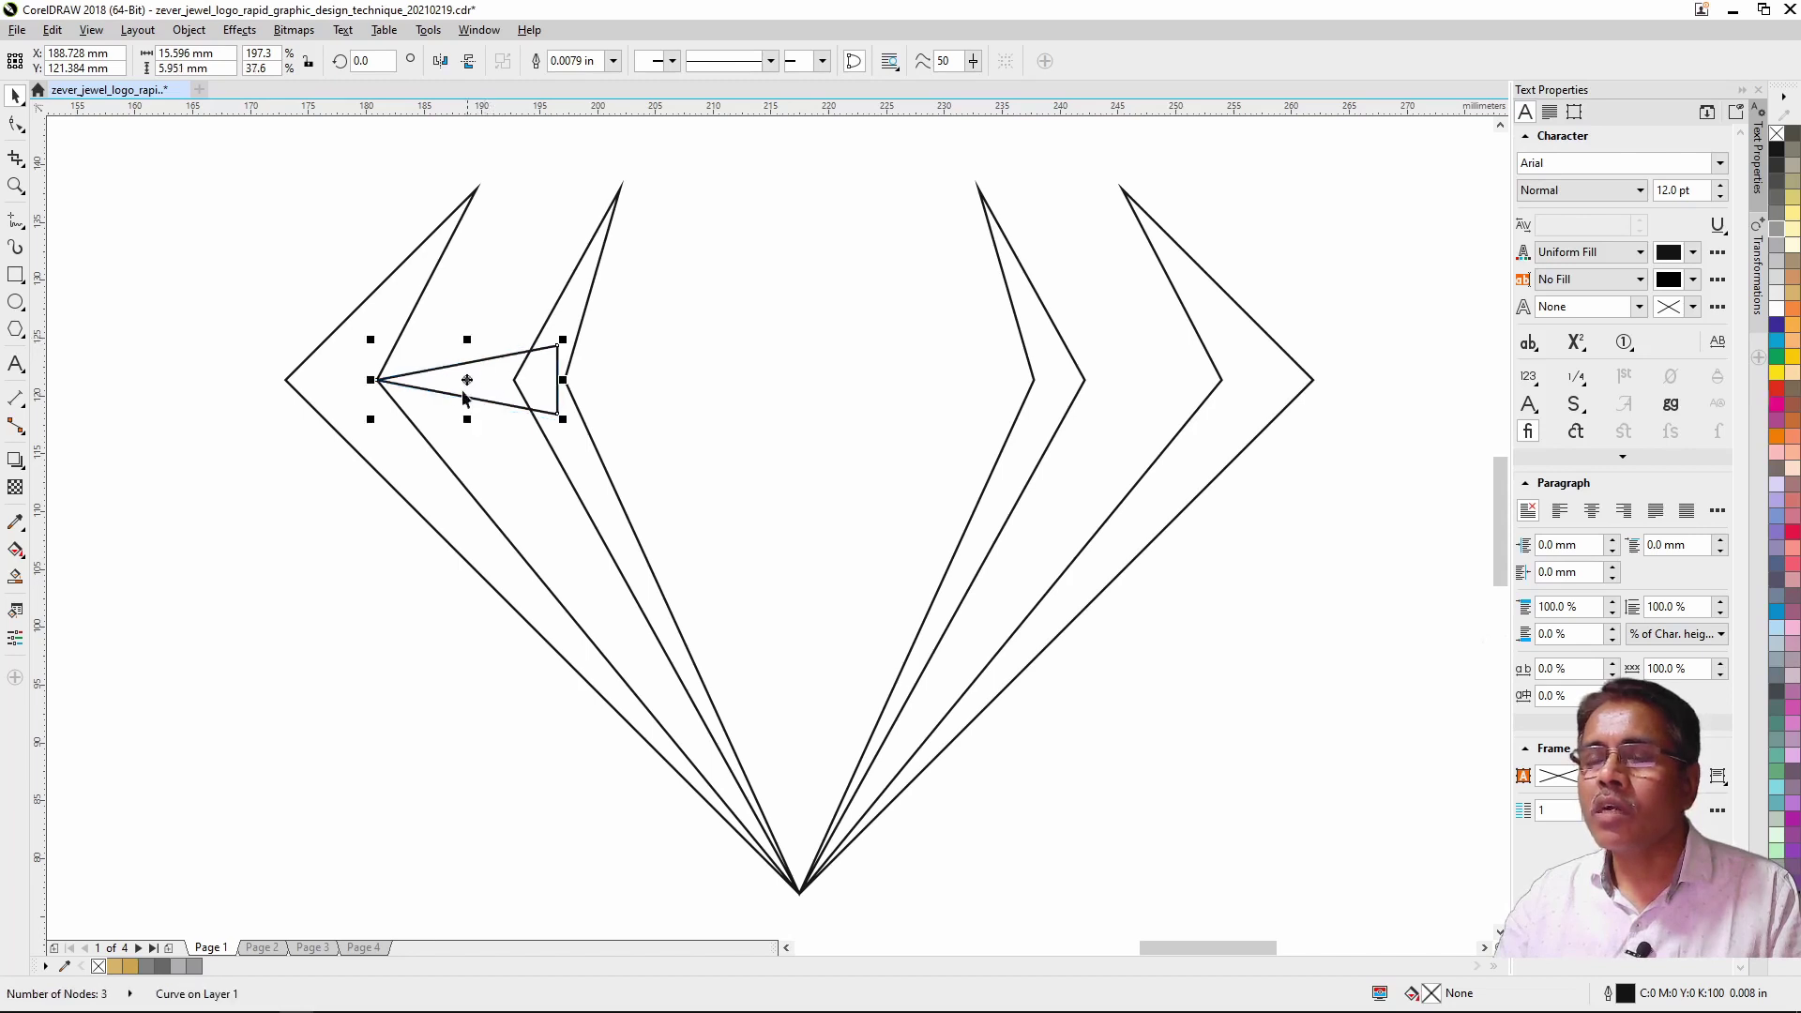
# Step: Place a mirrored copy of the triangle inside the right wing
pyautogui.moveTo(372, 380); pyautogui.dragTo(637, 387)
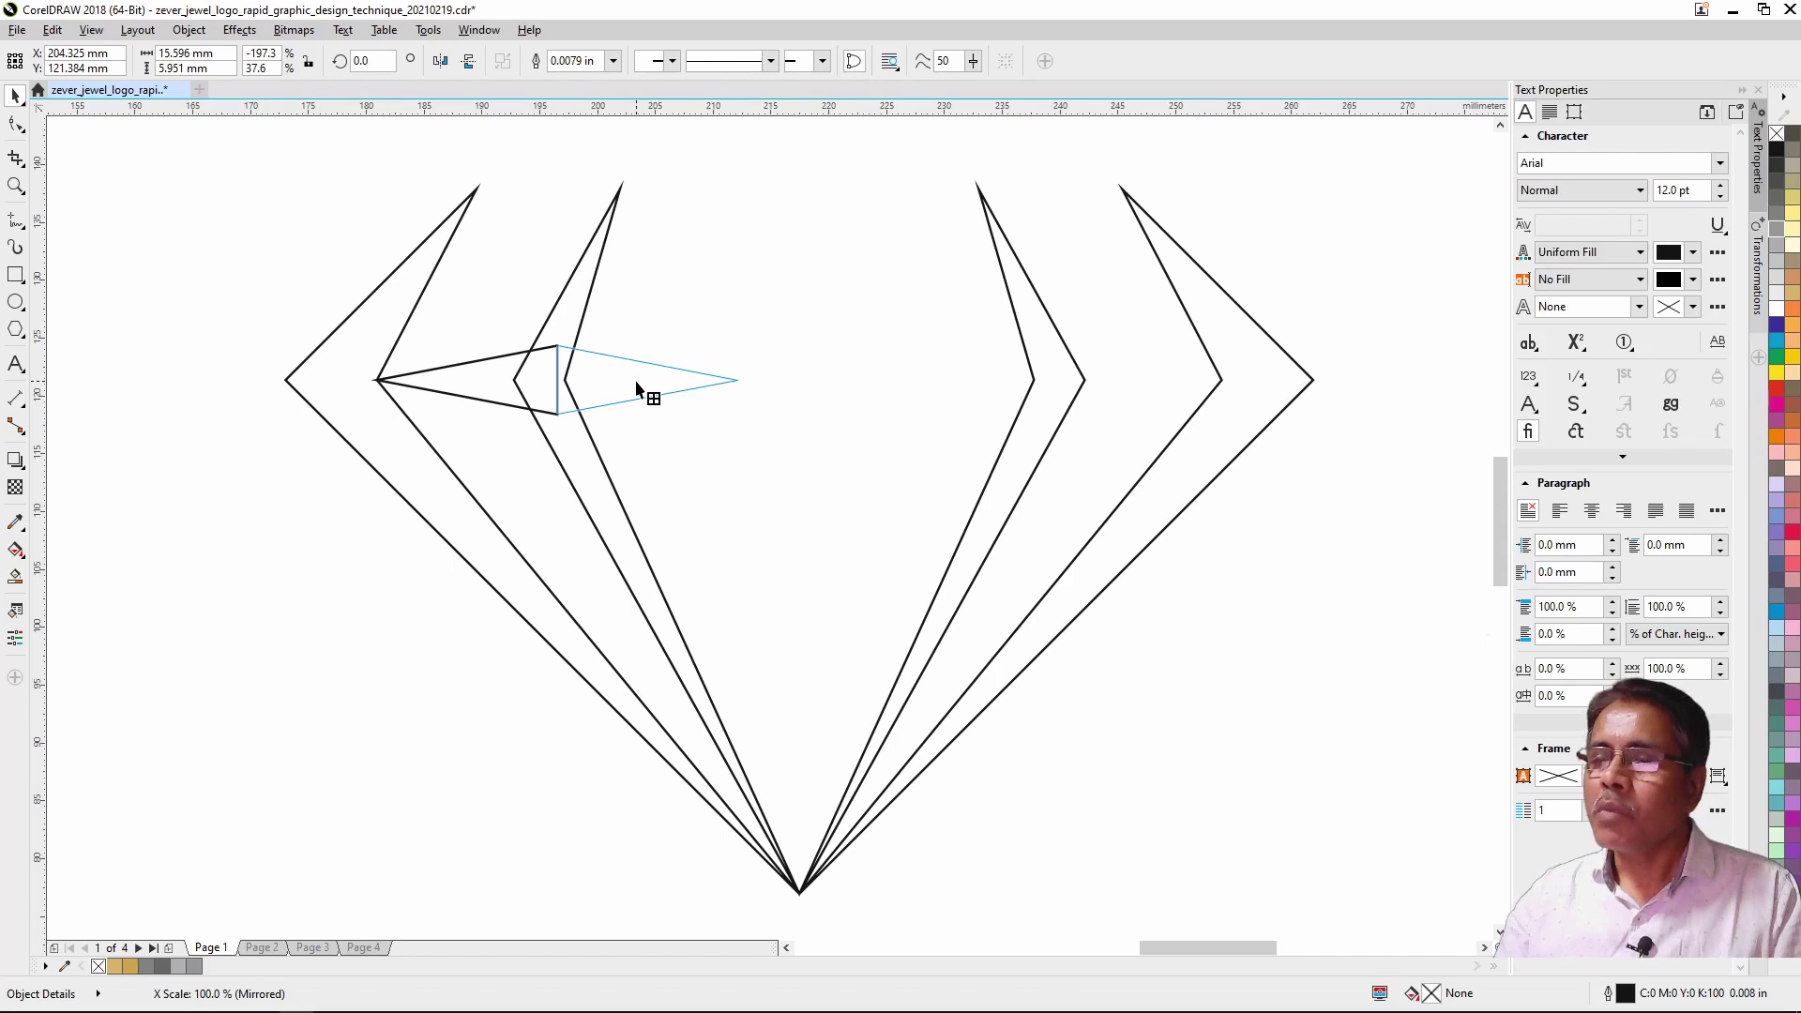
pyautogui.moveTo(637, 387); pyautogui.dragTo(637, 387)
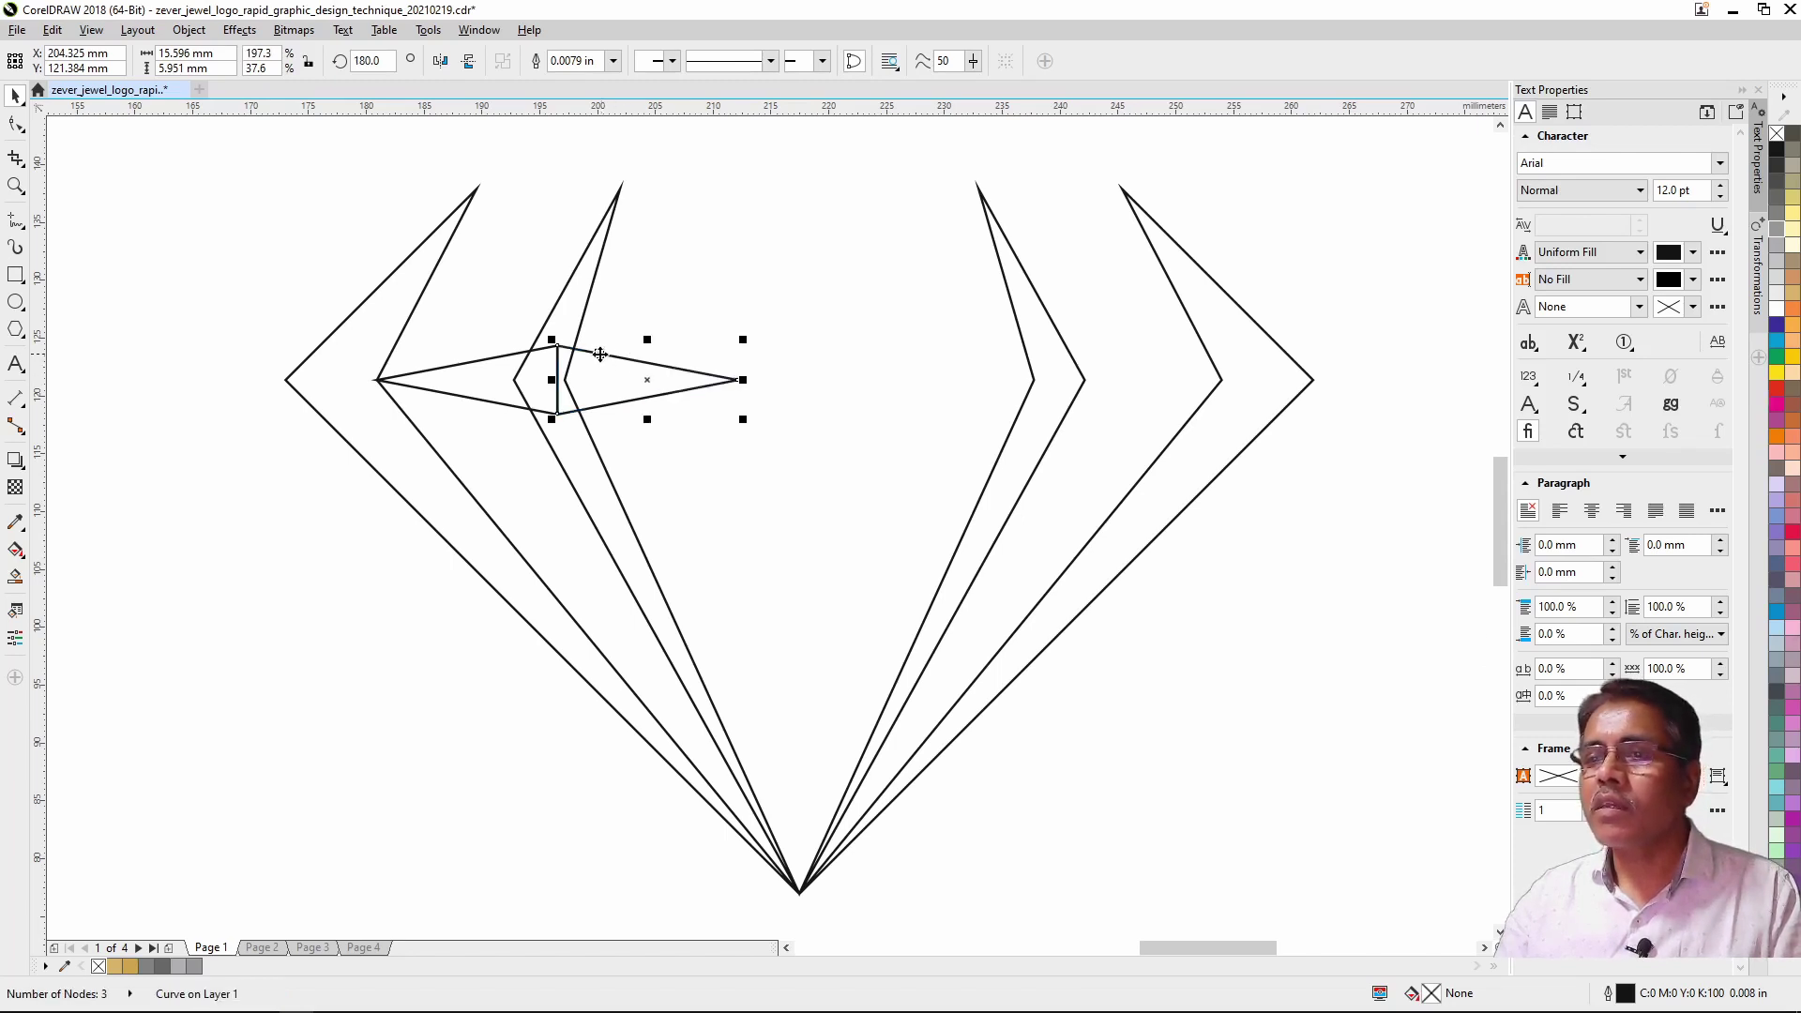
pyautogui.moveTo(601, 353); pyautogui.dragTo(769, 354)
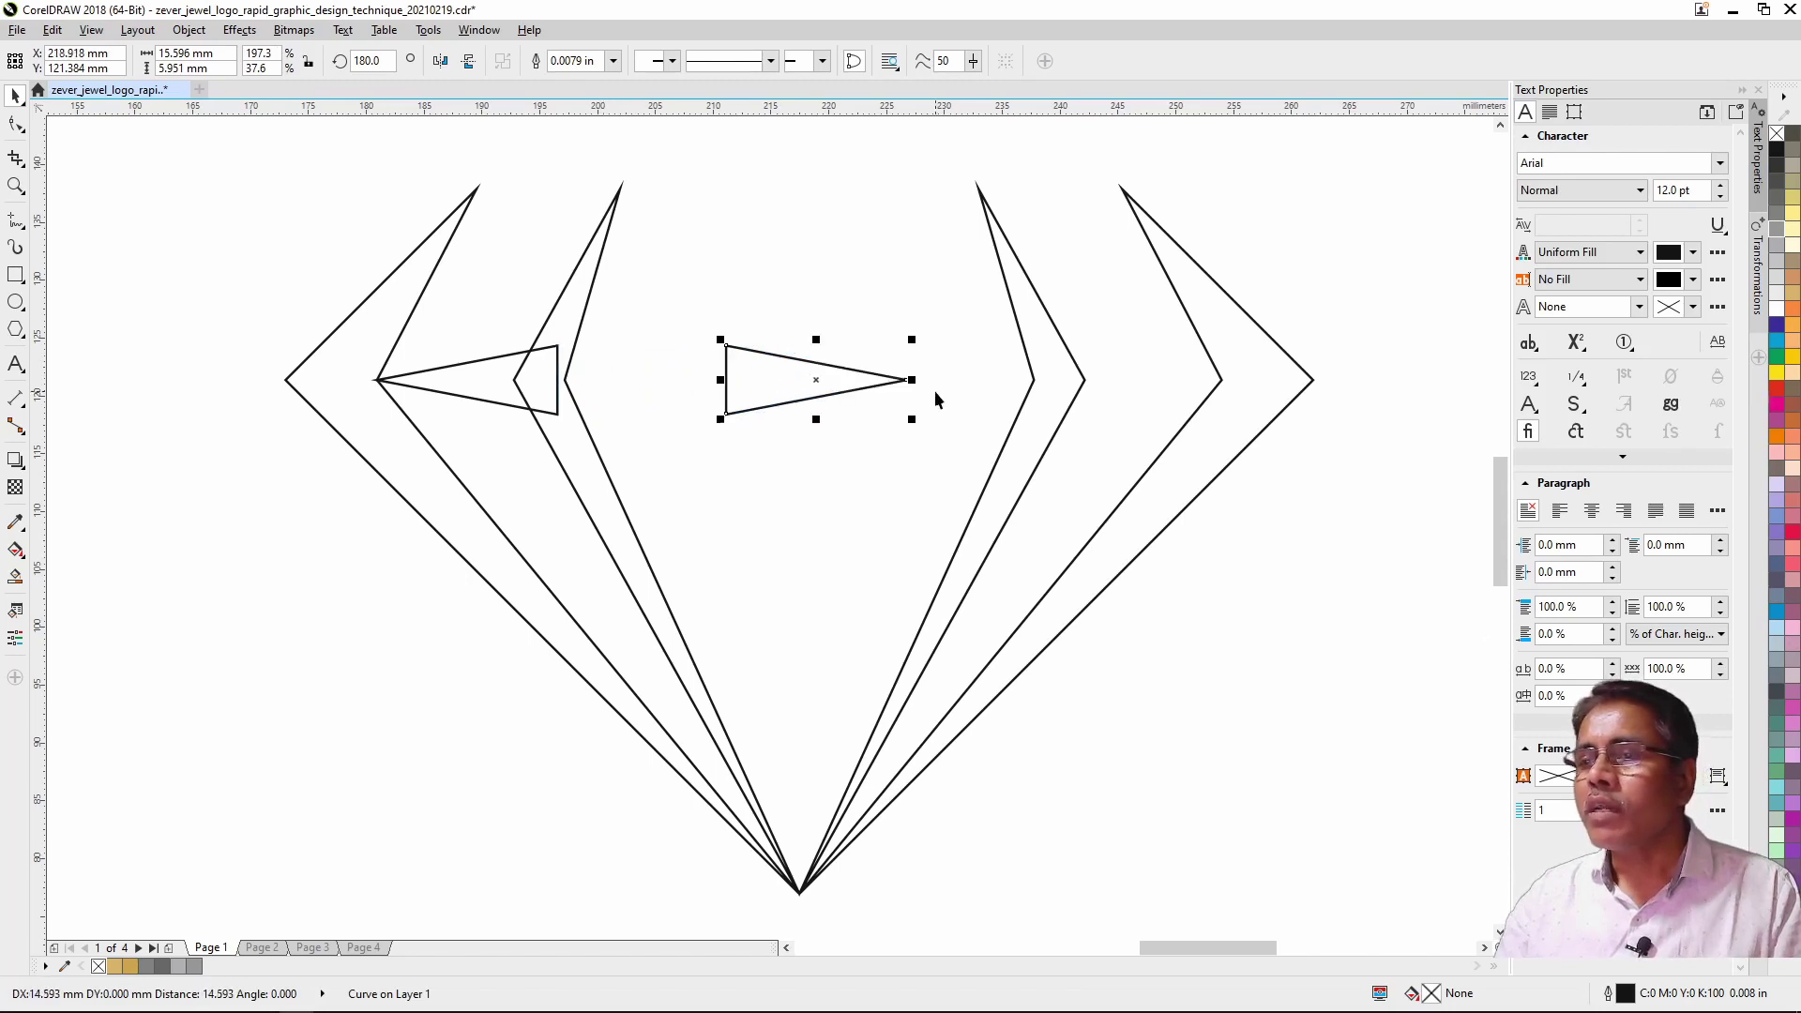
pyautogui.moveTo(907, 380); pyautogui.dragTo(1220, 381)
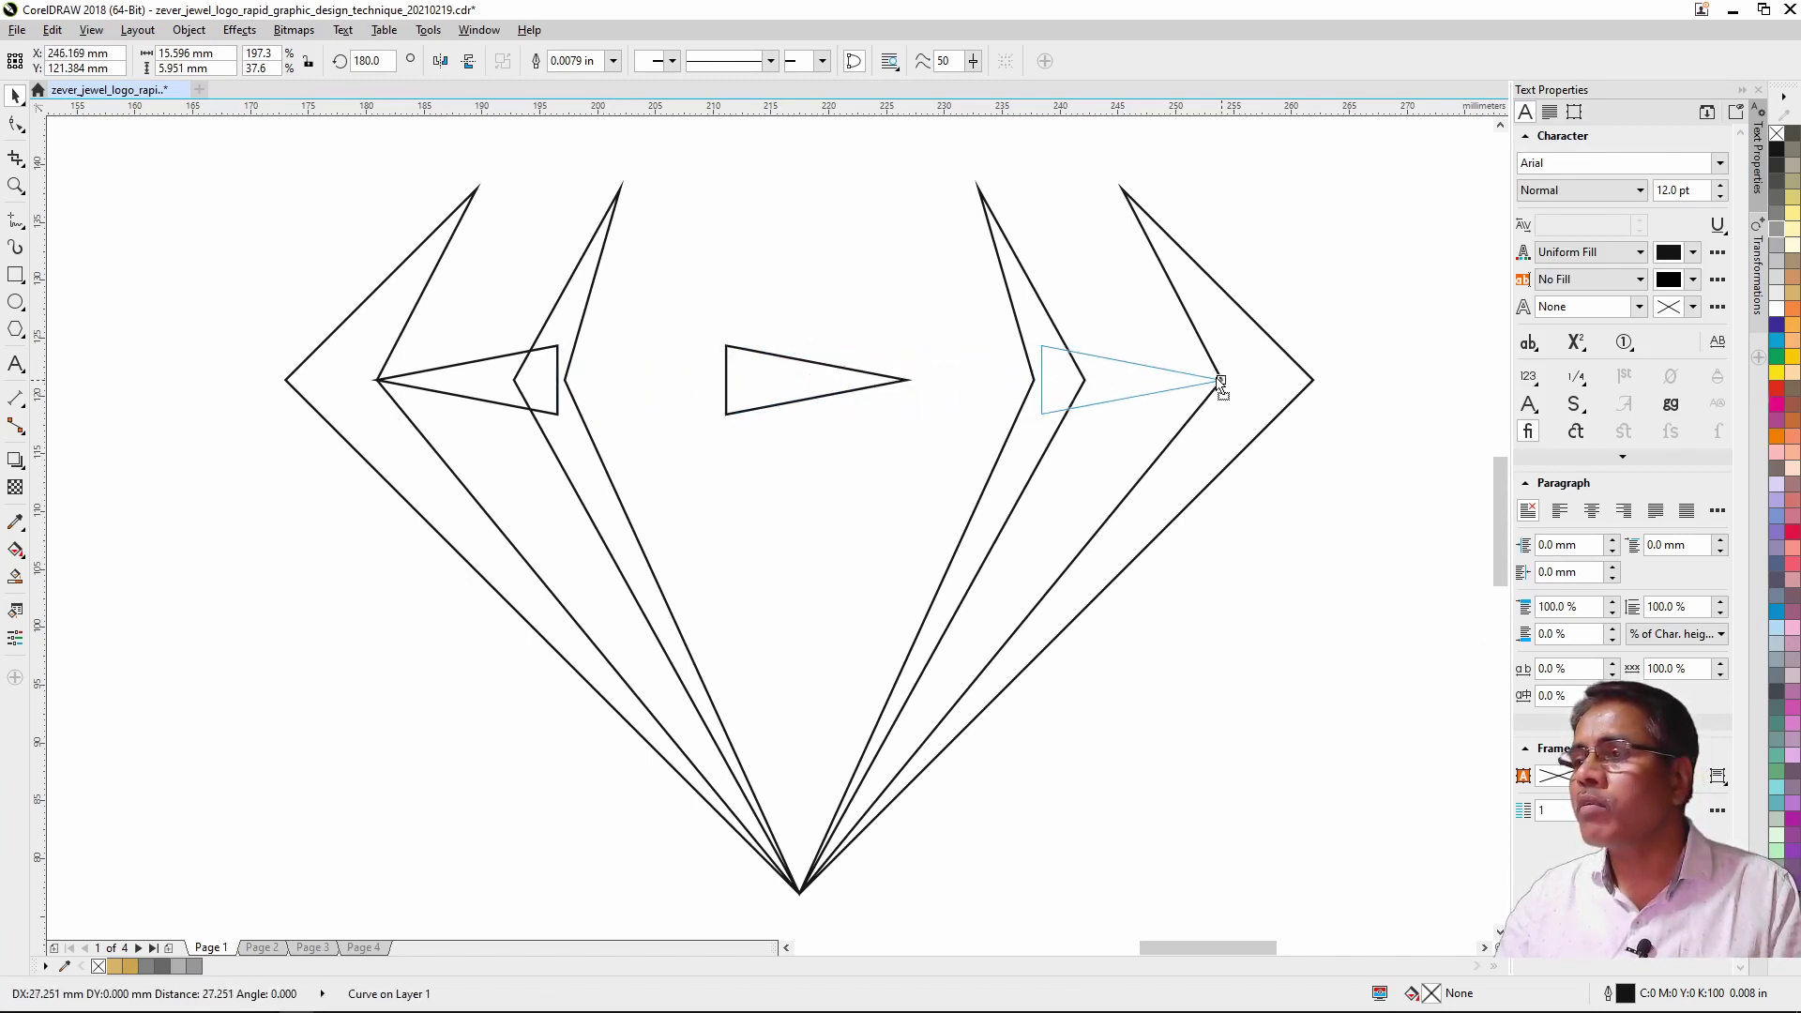
pyautogui.moveTo(1223, 384); pyautogui.dragTo(1221, 381)
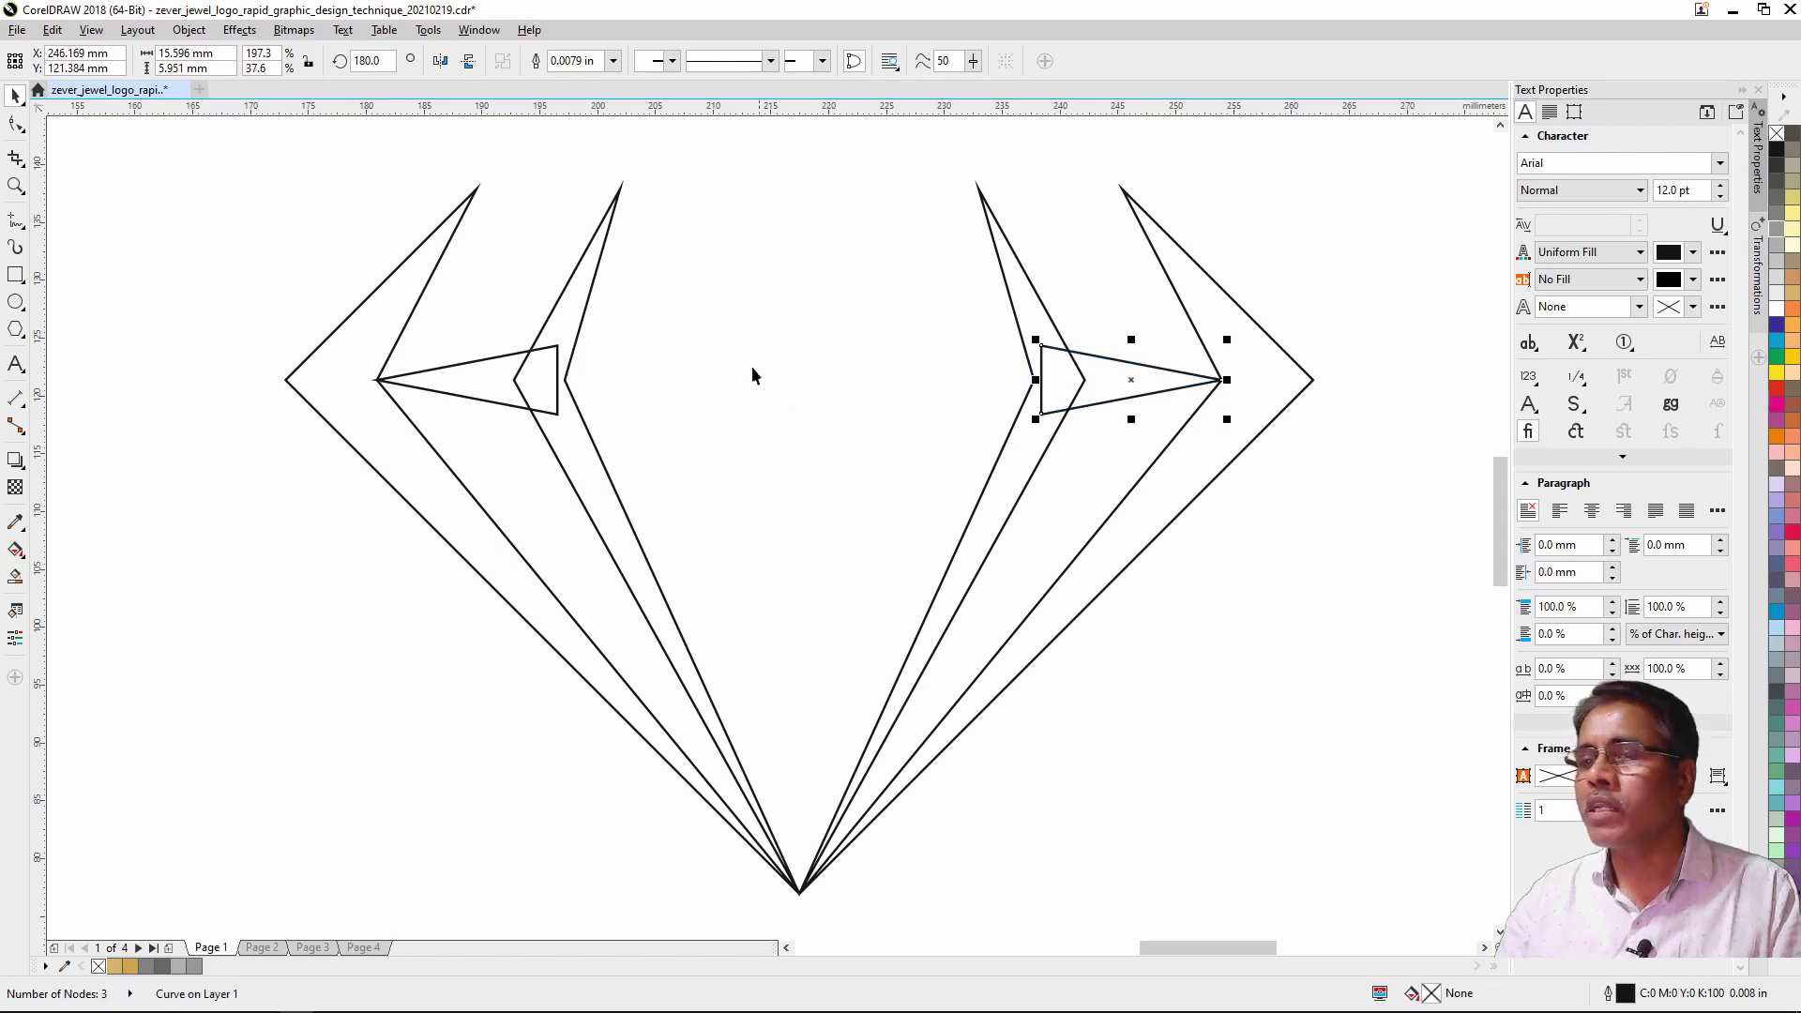
# Step: Combine the two triangles with Ctrl+L and weld them into the diamond outline
pyautogui.keyDown('shift'); pyautogui.click(474, 364); pyautogui.keyUp('shift')
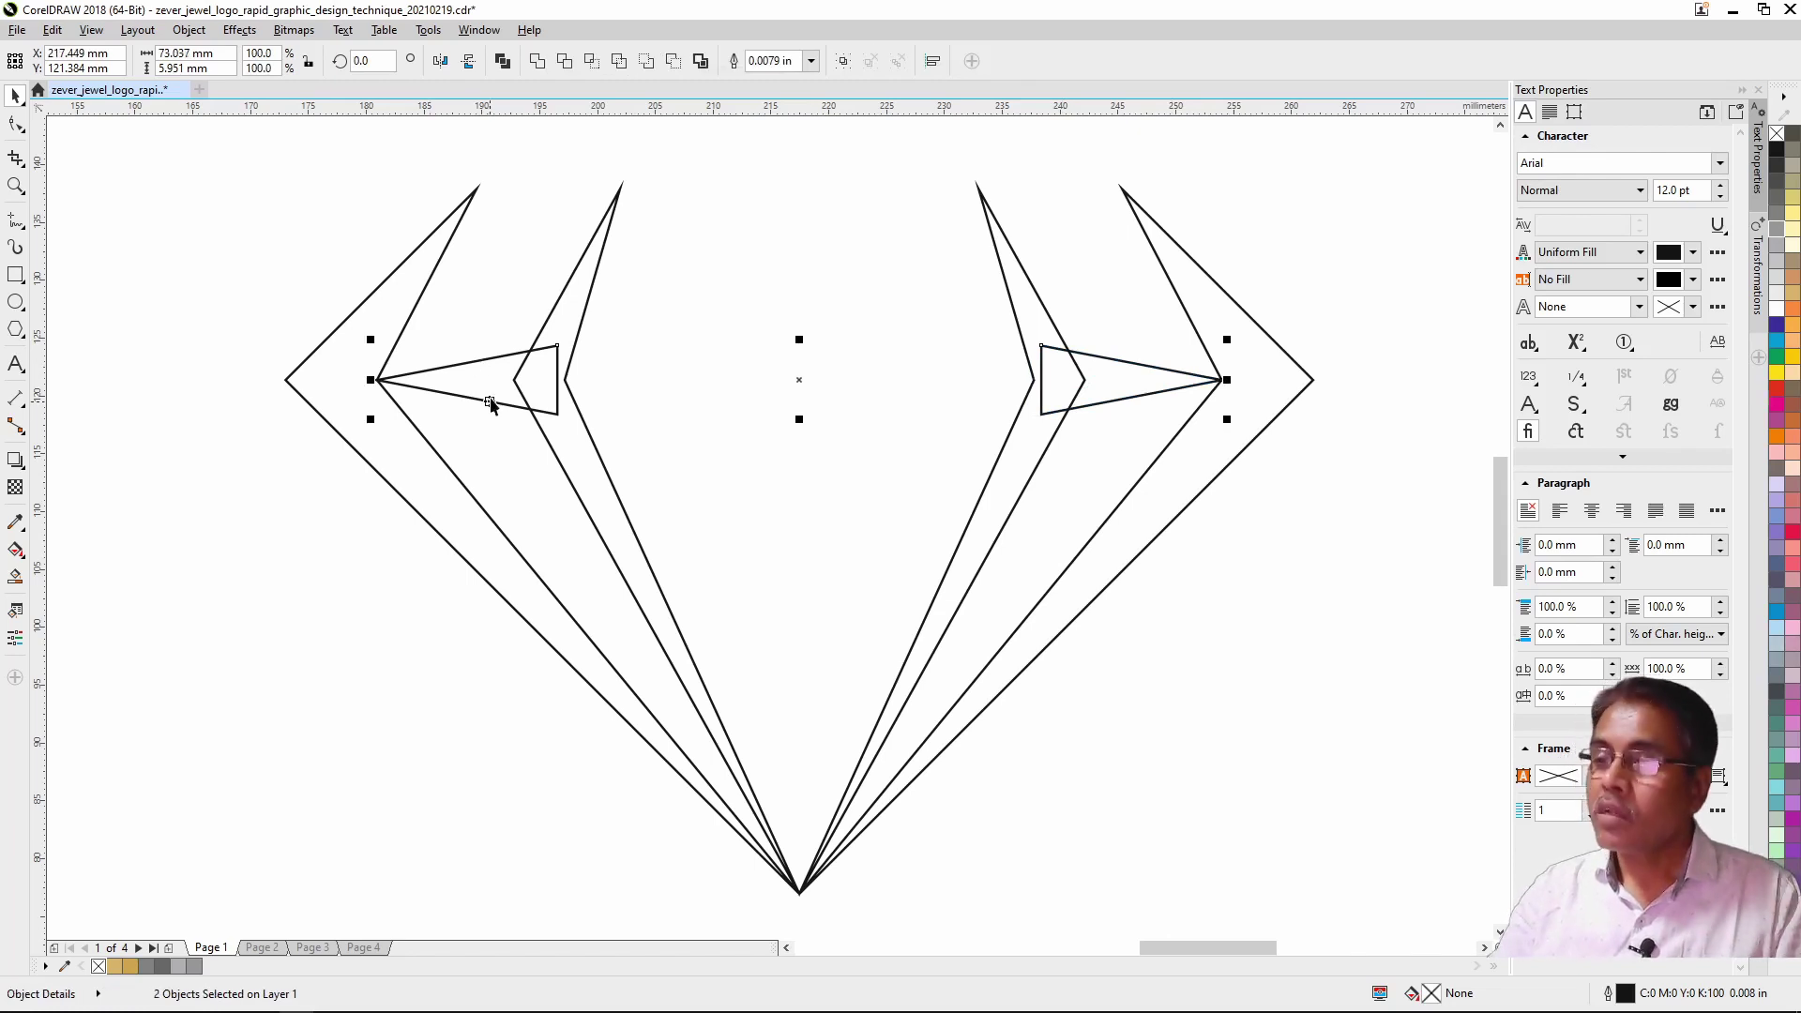
pyautogui.hotkey('ctrl', 'l')
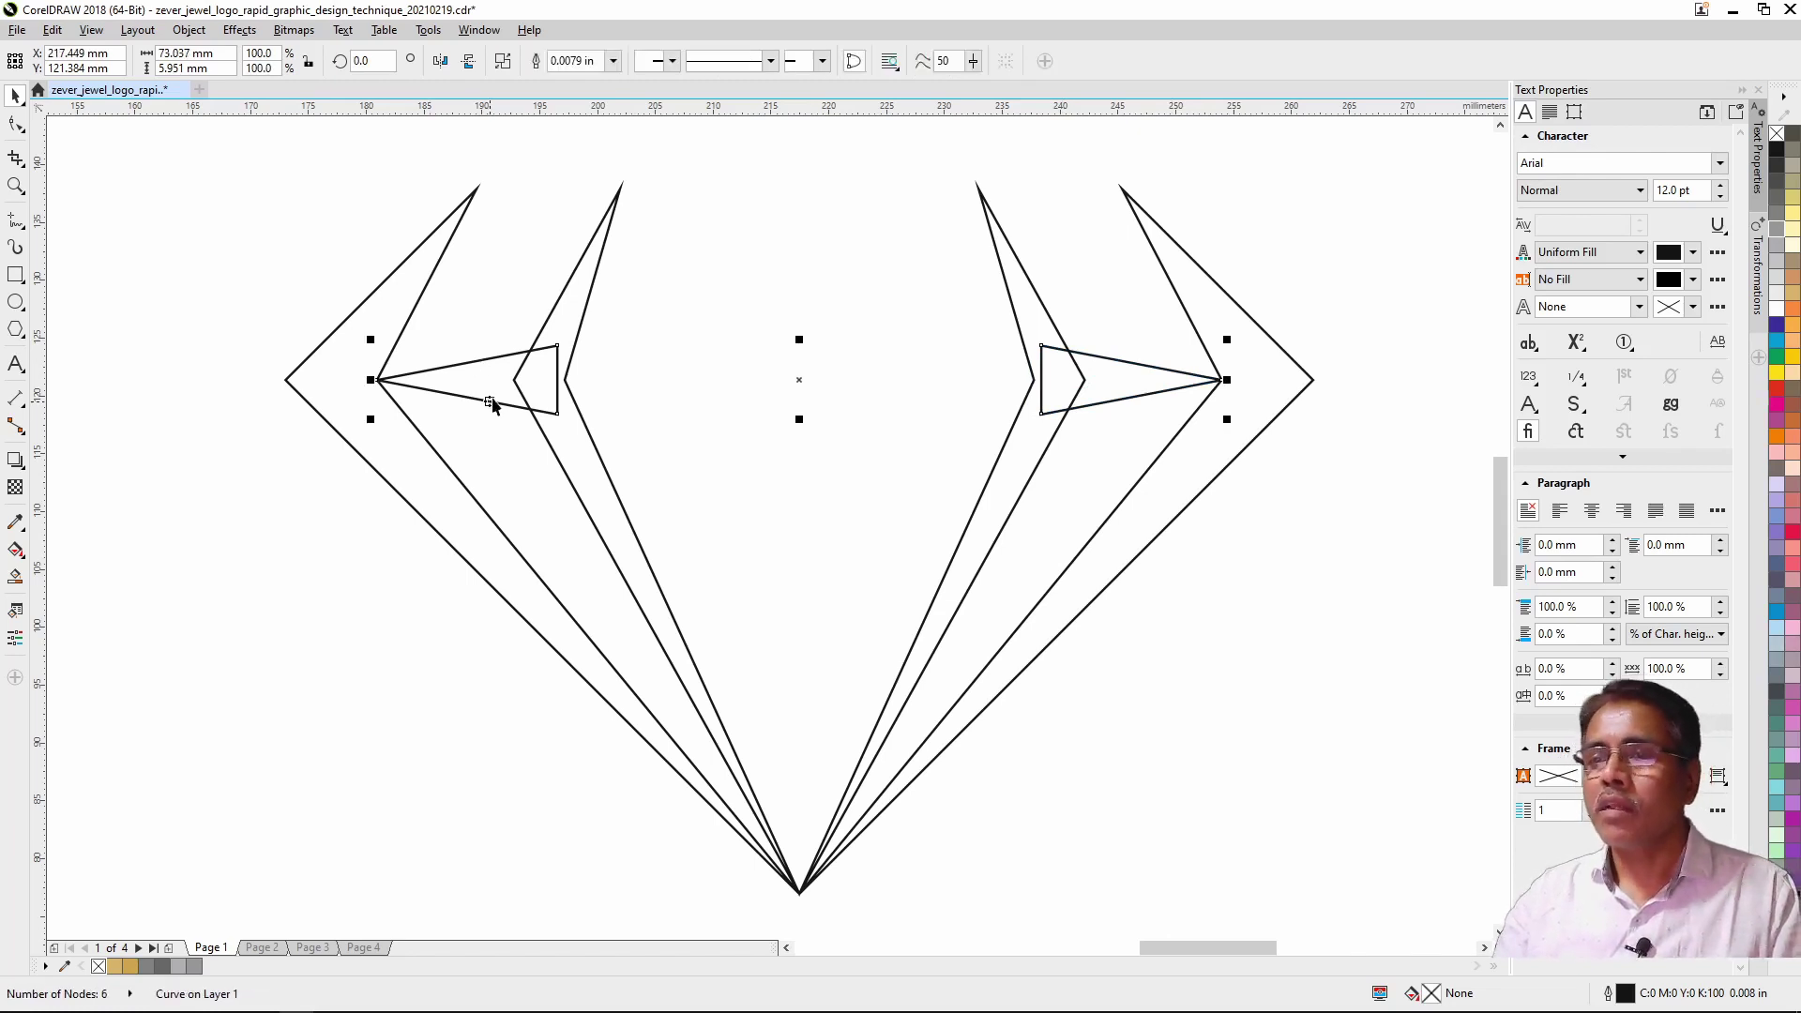
pyautogui.keyDown('shift'); pyautogui.click(561, 301); pyautogui.keyUp('shift')
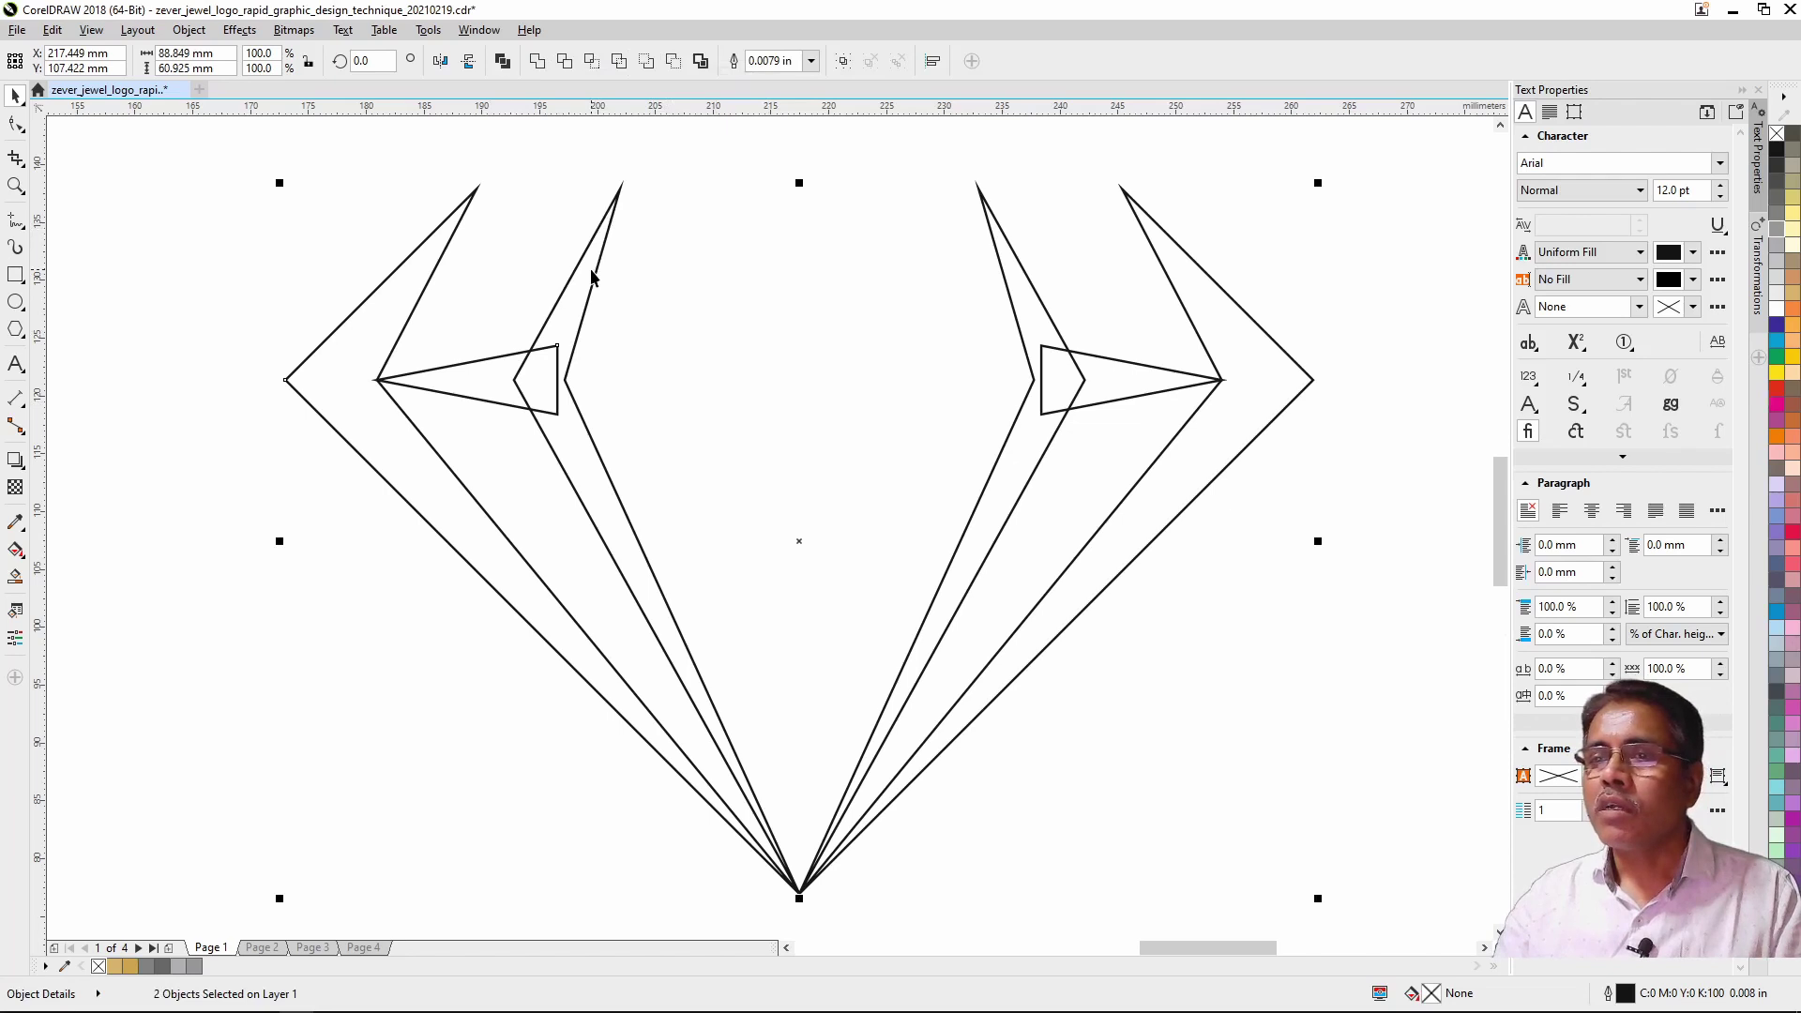
pyautogui.click(137, 30)
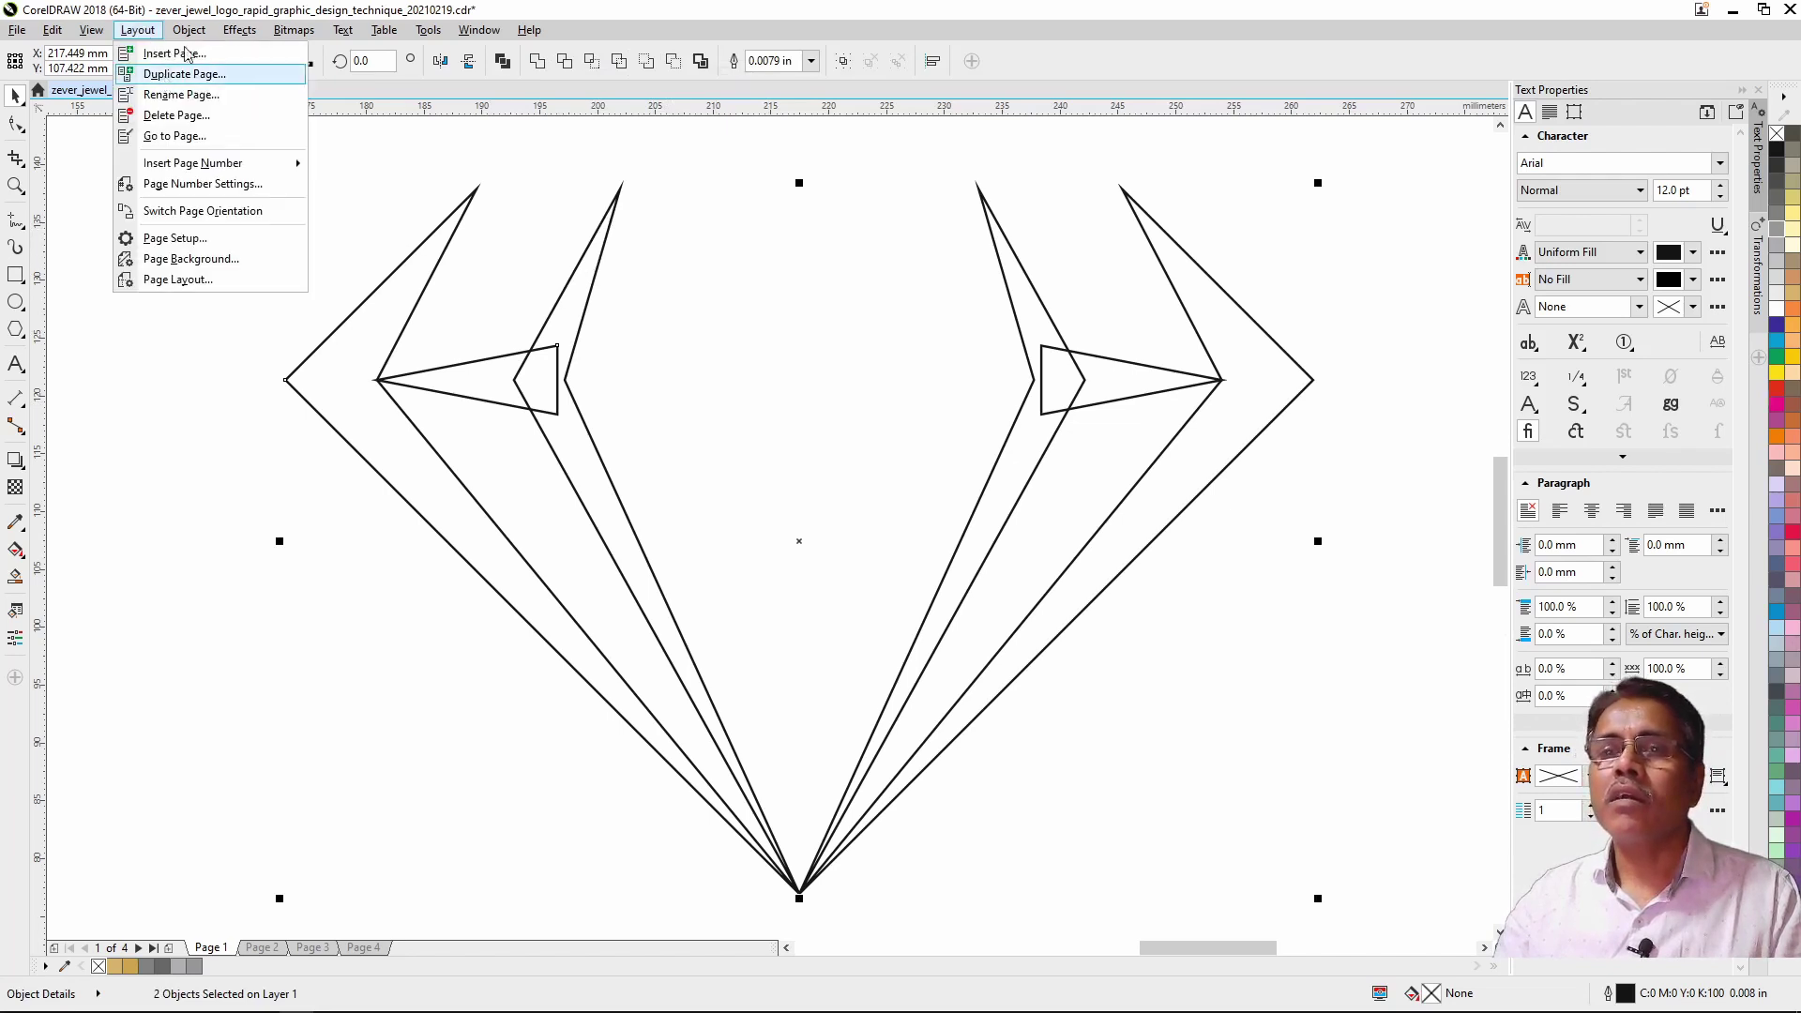
pyautogui.moveTo(216, 470)
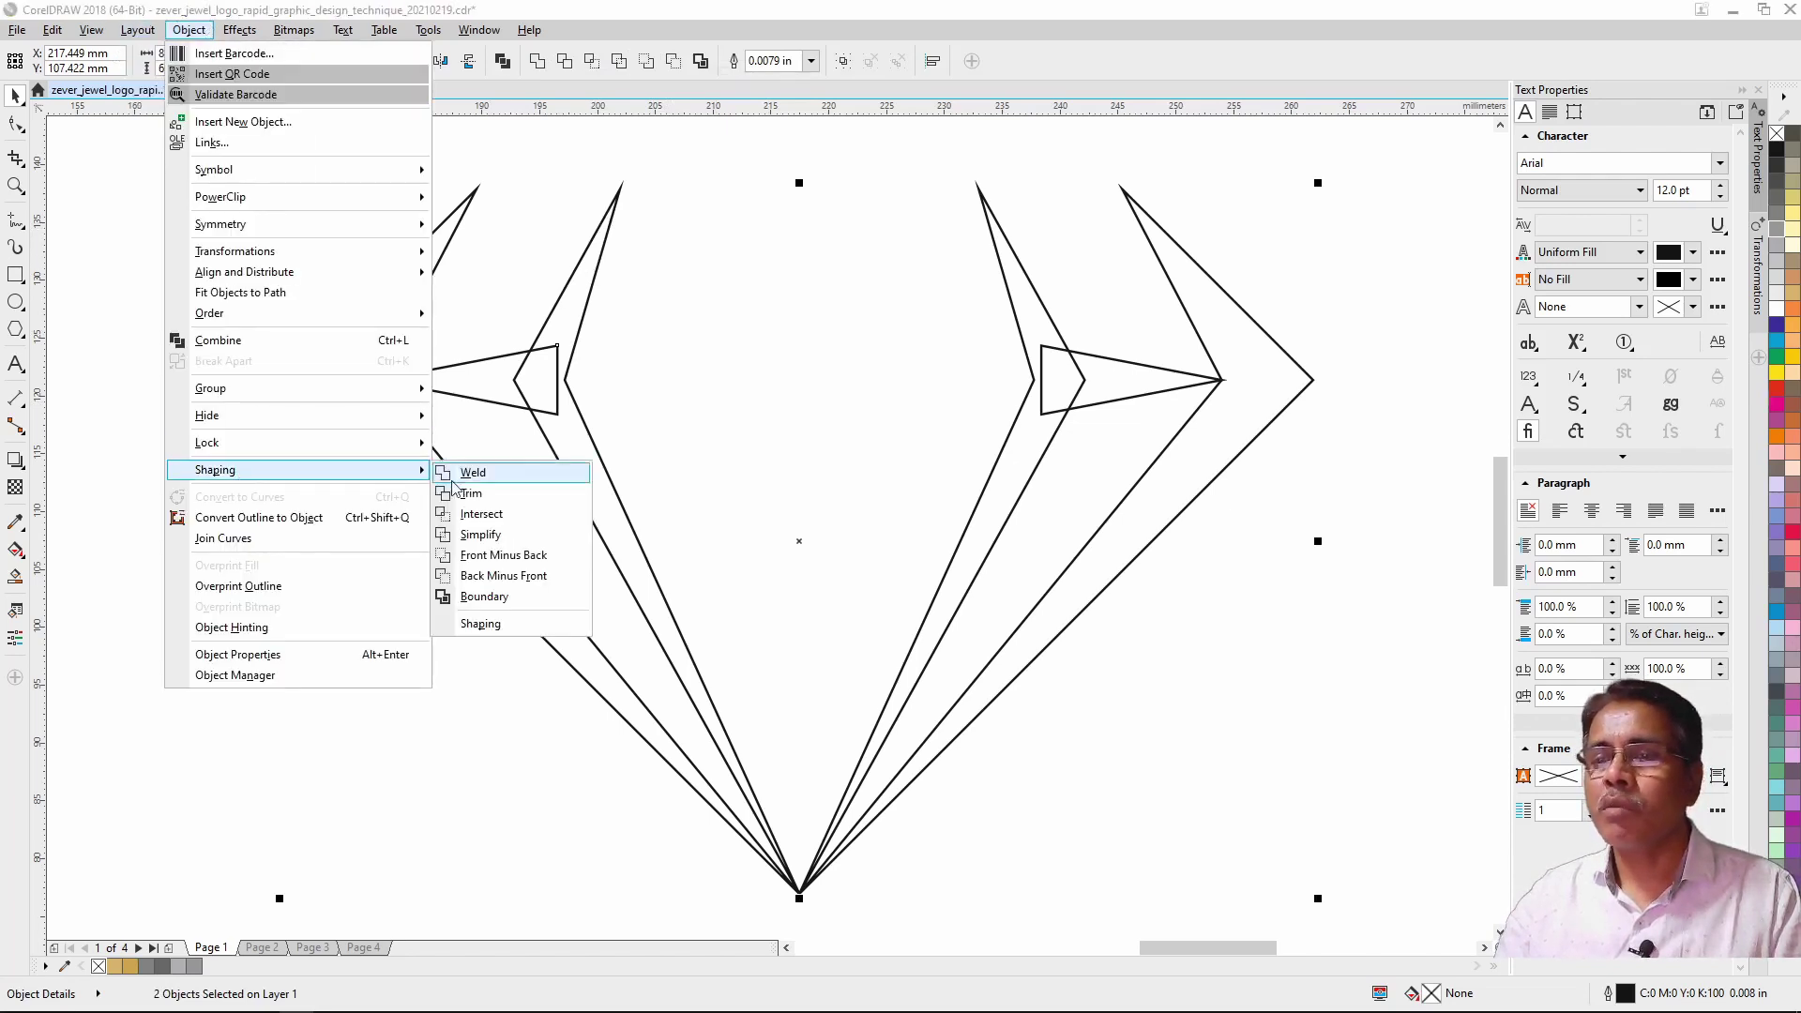
pyautogui.click(503, 478)
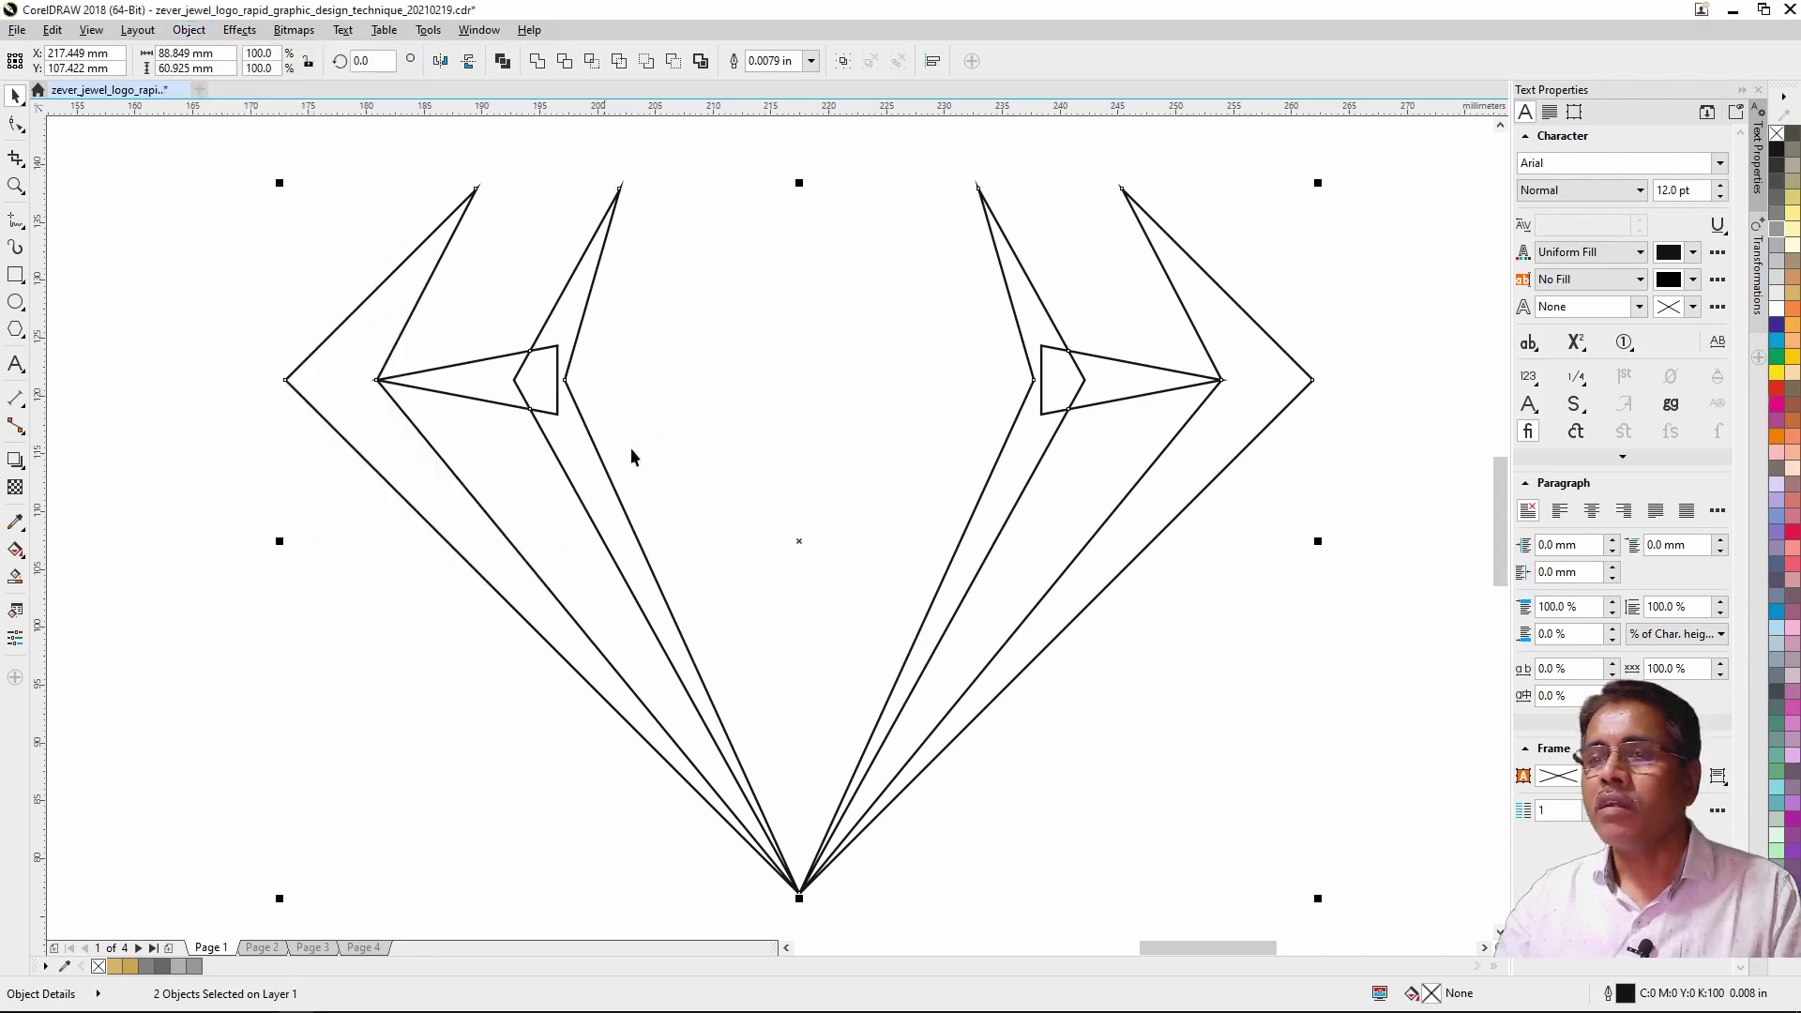
pyautogui.click(944, 522)
# Step: Compare the outline with the sketch, zoom back on the diamond, and choose the 8-sided Polygon tool
pyautogui.scroll(-2, 945, 522)
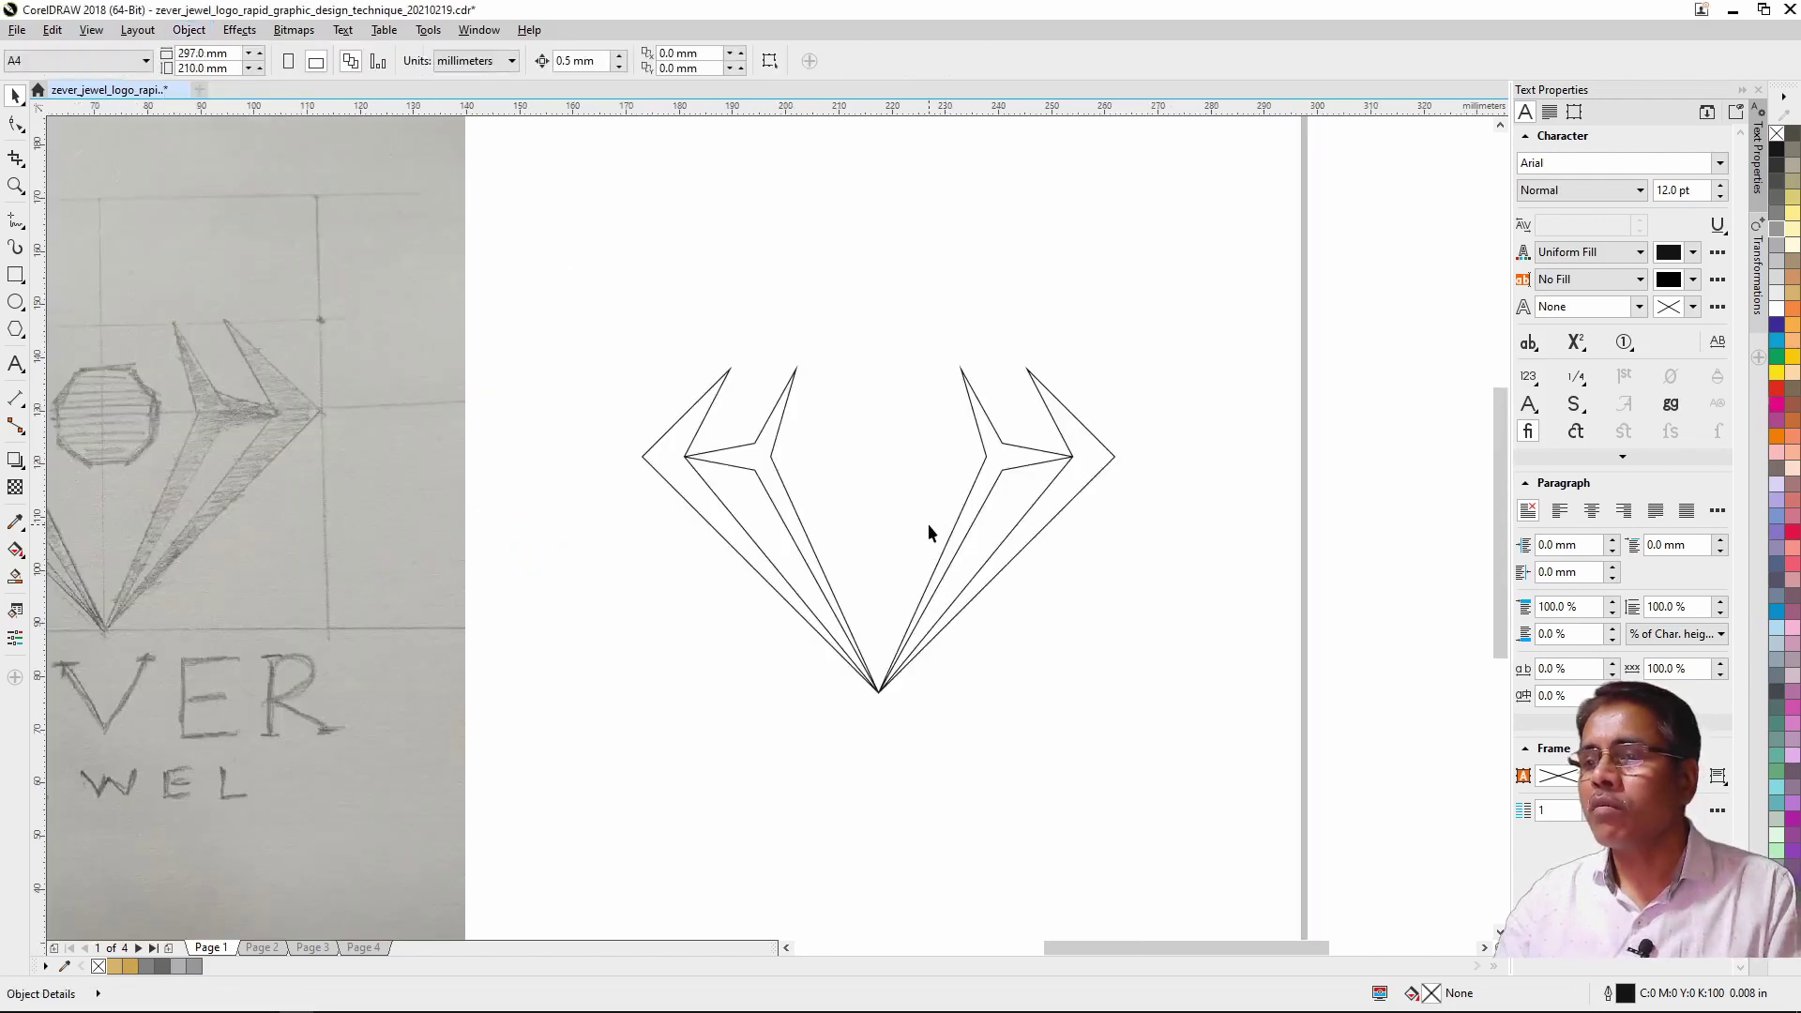
pyautogui.scroll(-1, 927, 524)
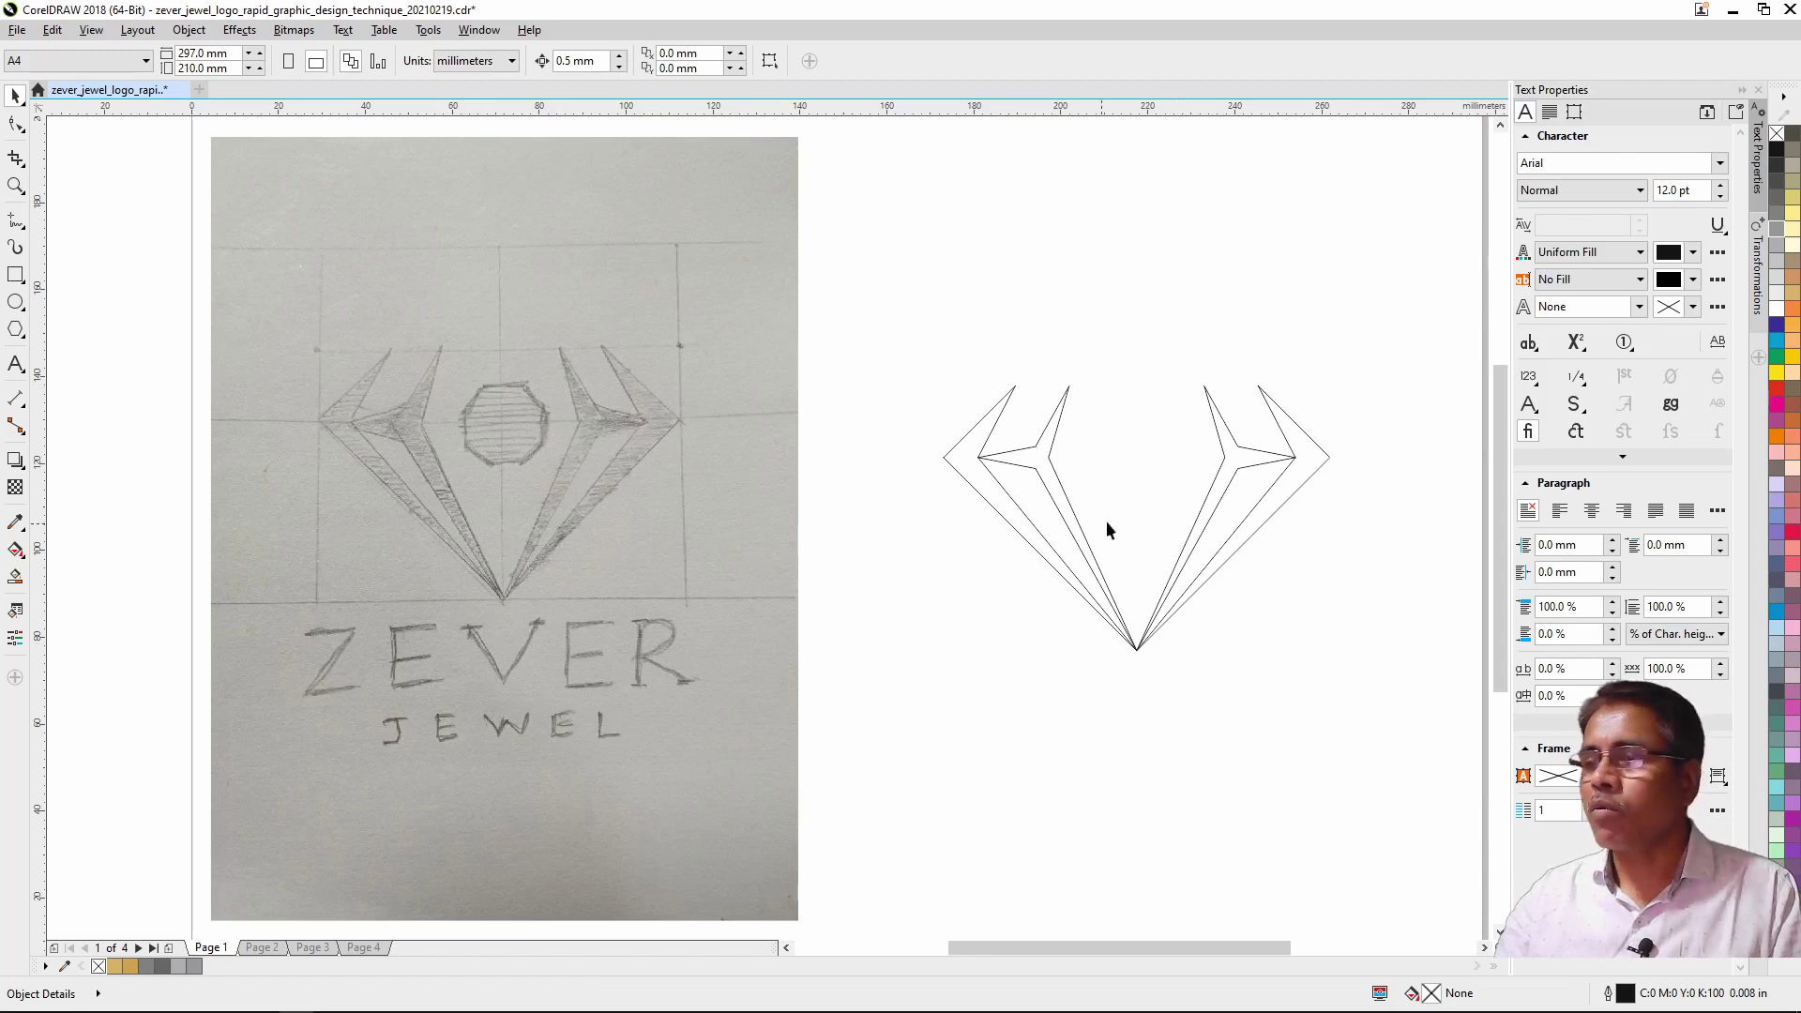
pyautogui.press('z')
pyautogui.moveTo(903, 353)
pyautogui.mouseDown()
pyautogui.moveTo(1281, 581)
pyautogui.moveTo(1365, 685)
pyautogui.mouseUp()
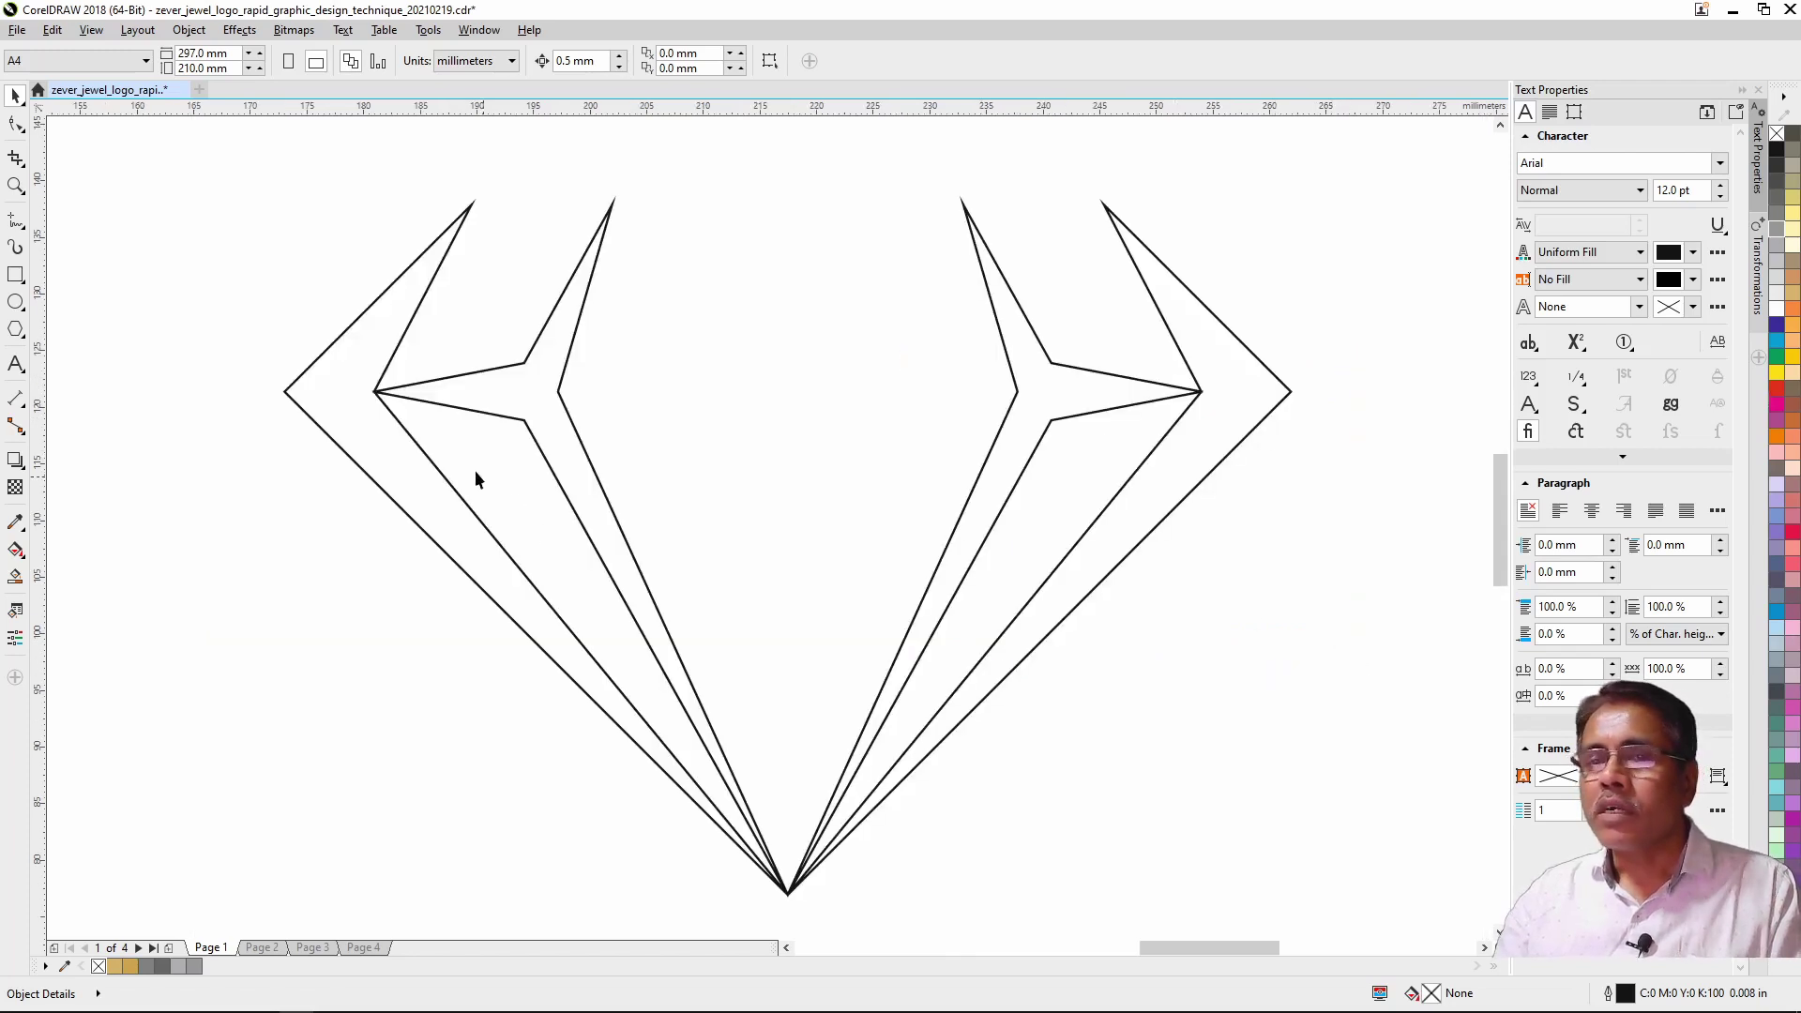
pyautogui.click(16, 329)
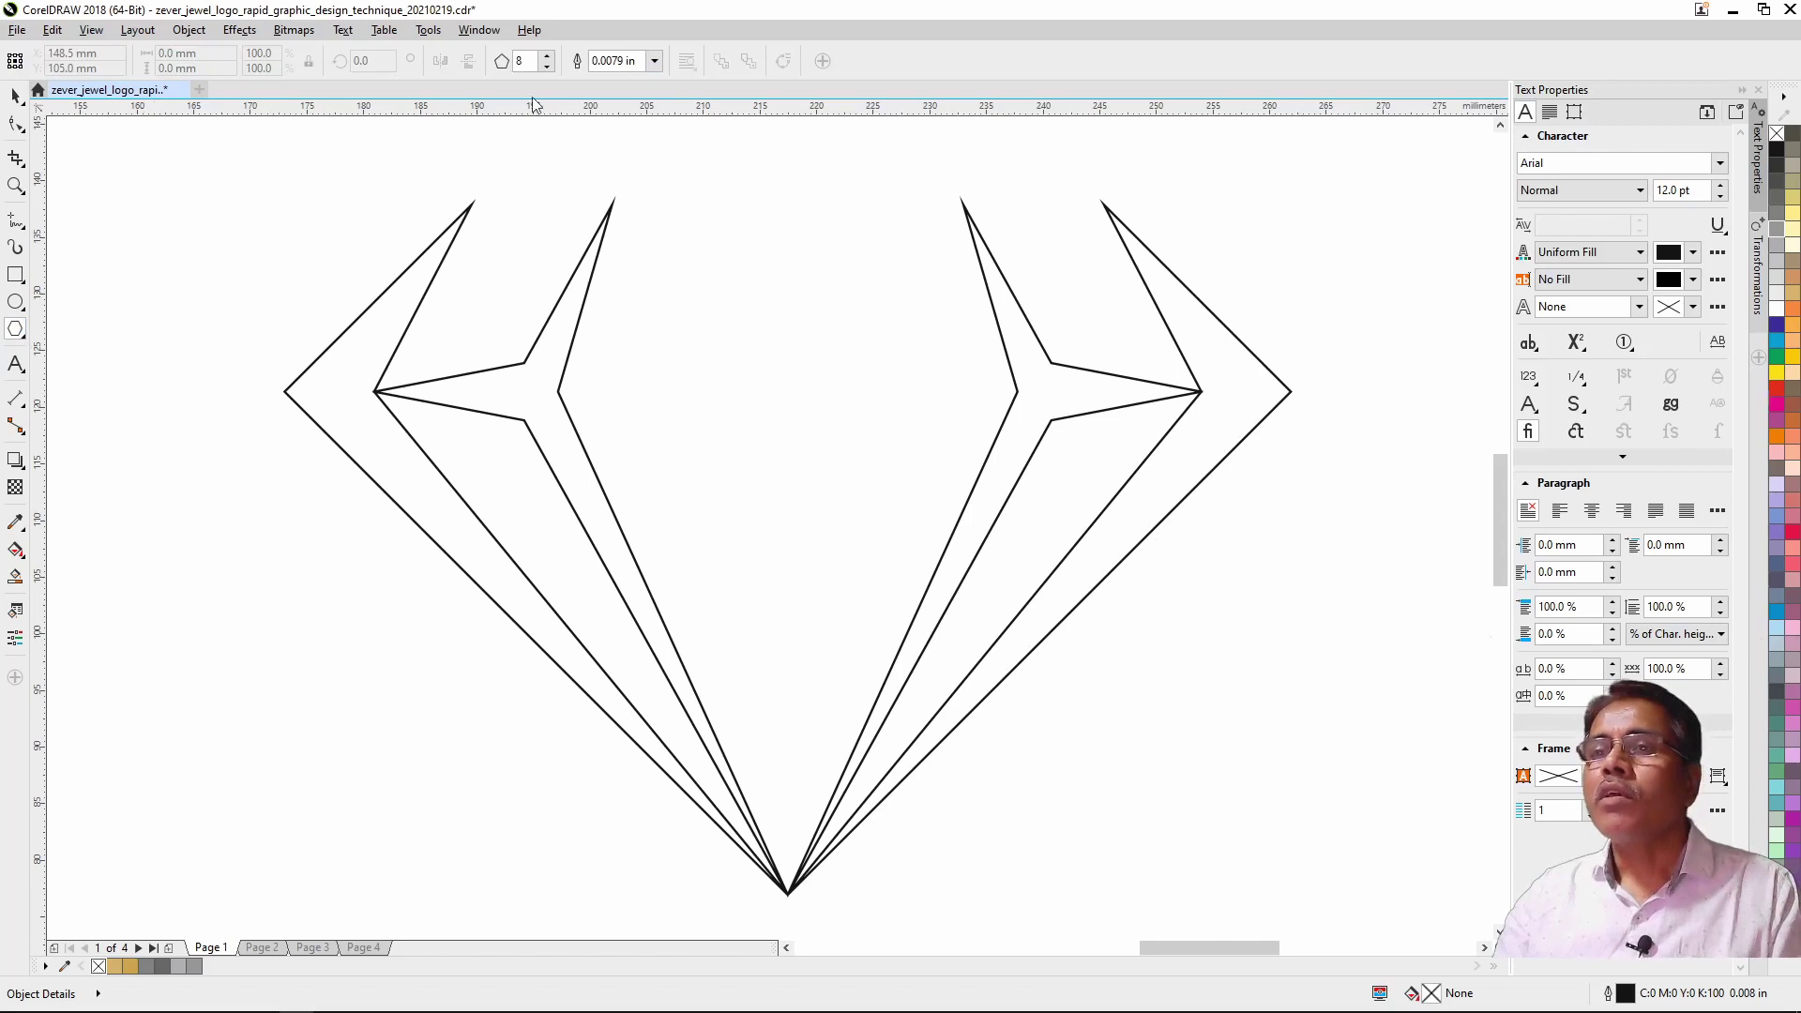
# Step: Draw an 8-sided polygon between the wings and centre it horizontally on the diamond
pyautogui.write('8')
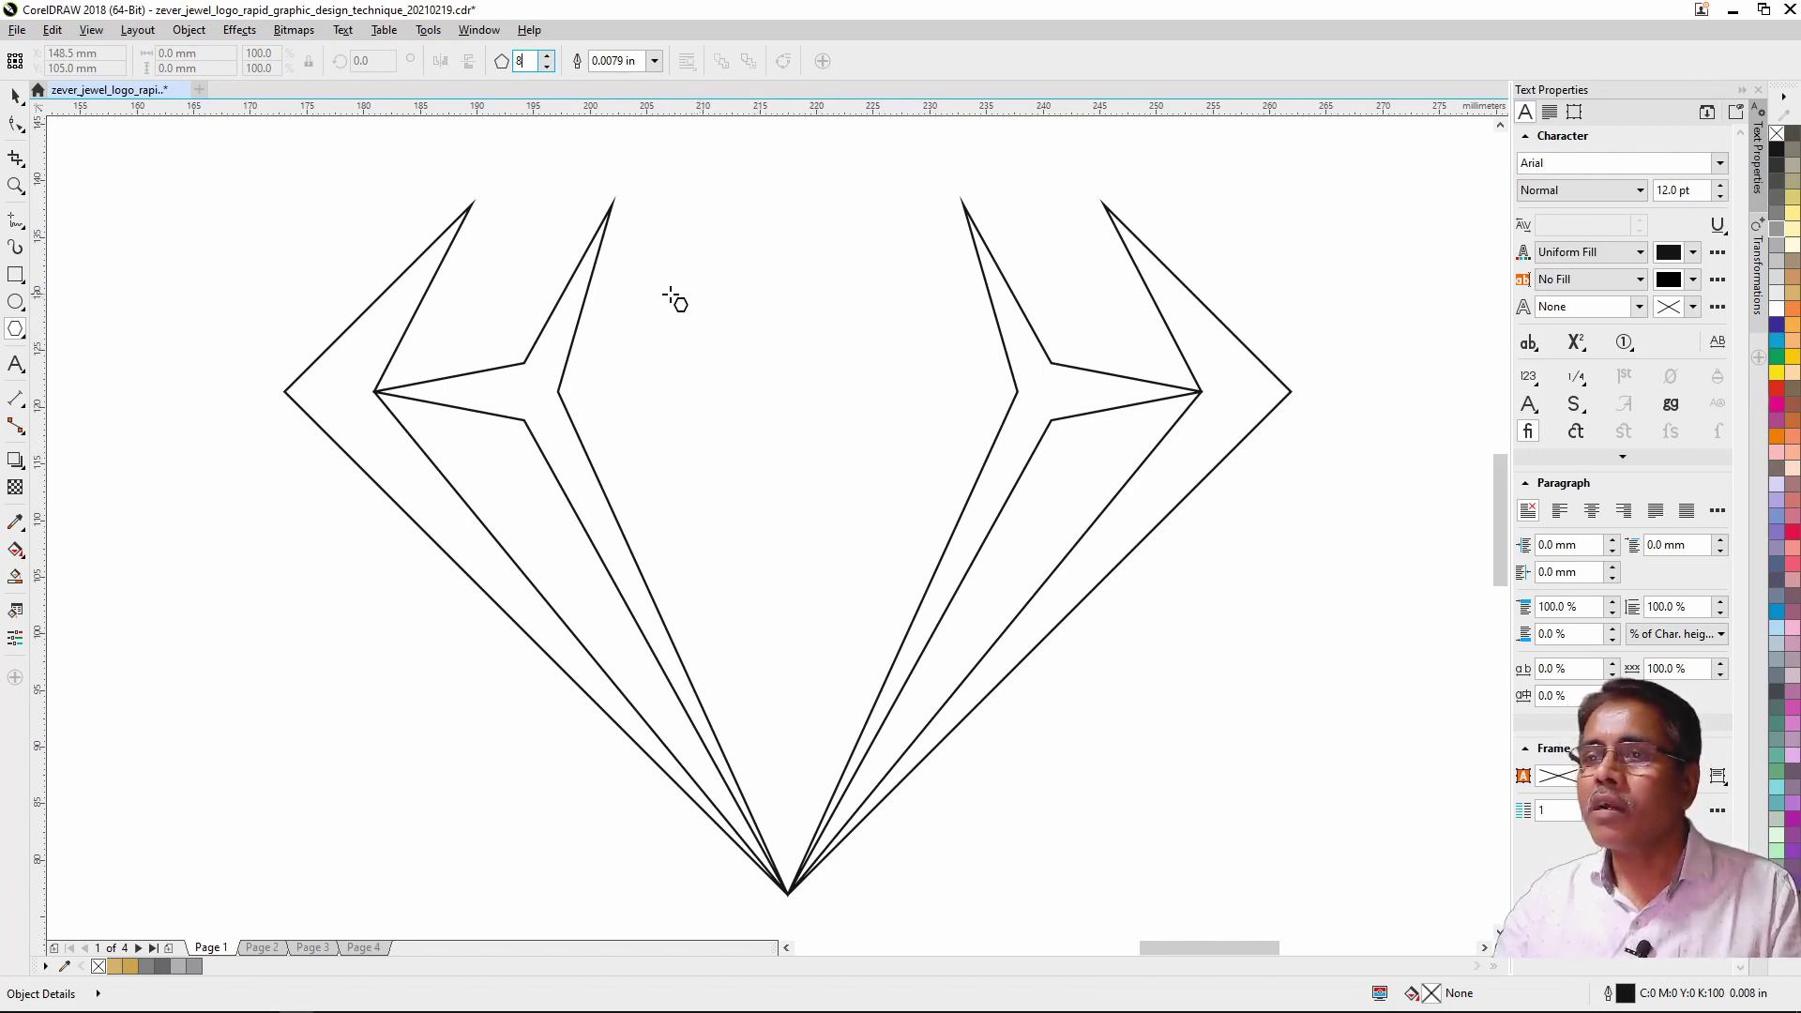
pyautogui.moveTo(662, 286); pyautogui.dragTo(926, 549)
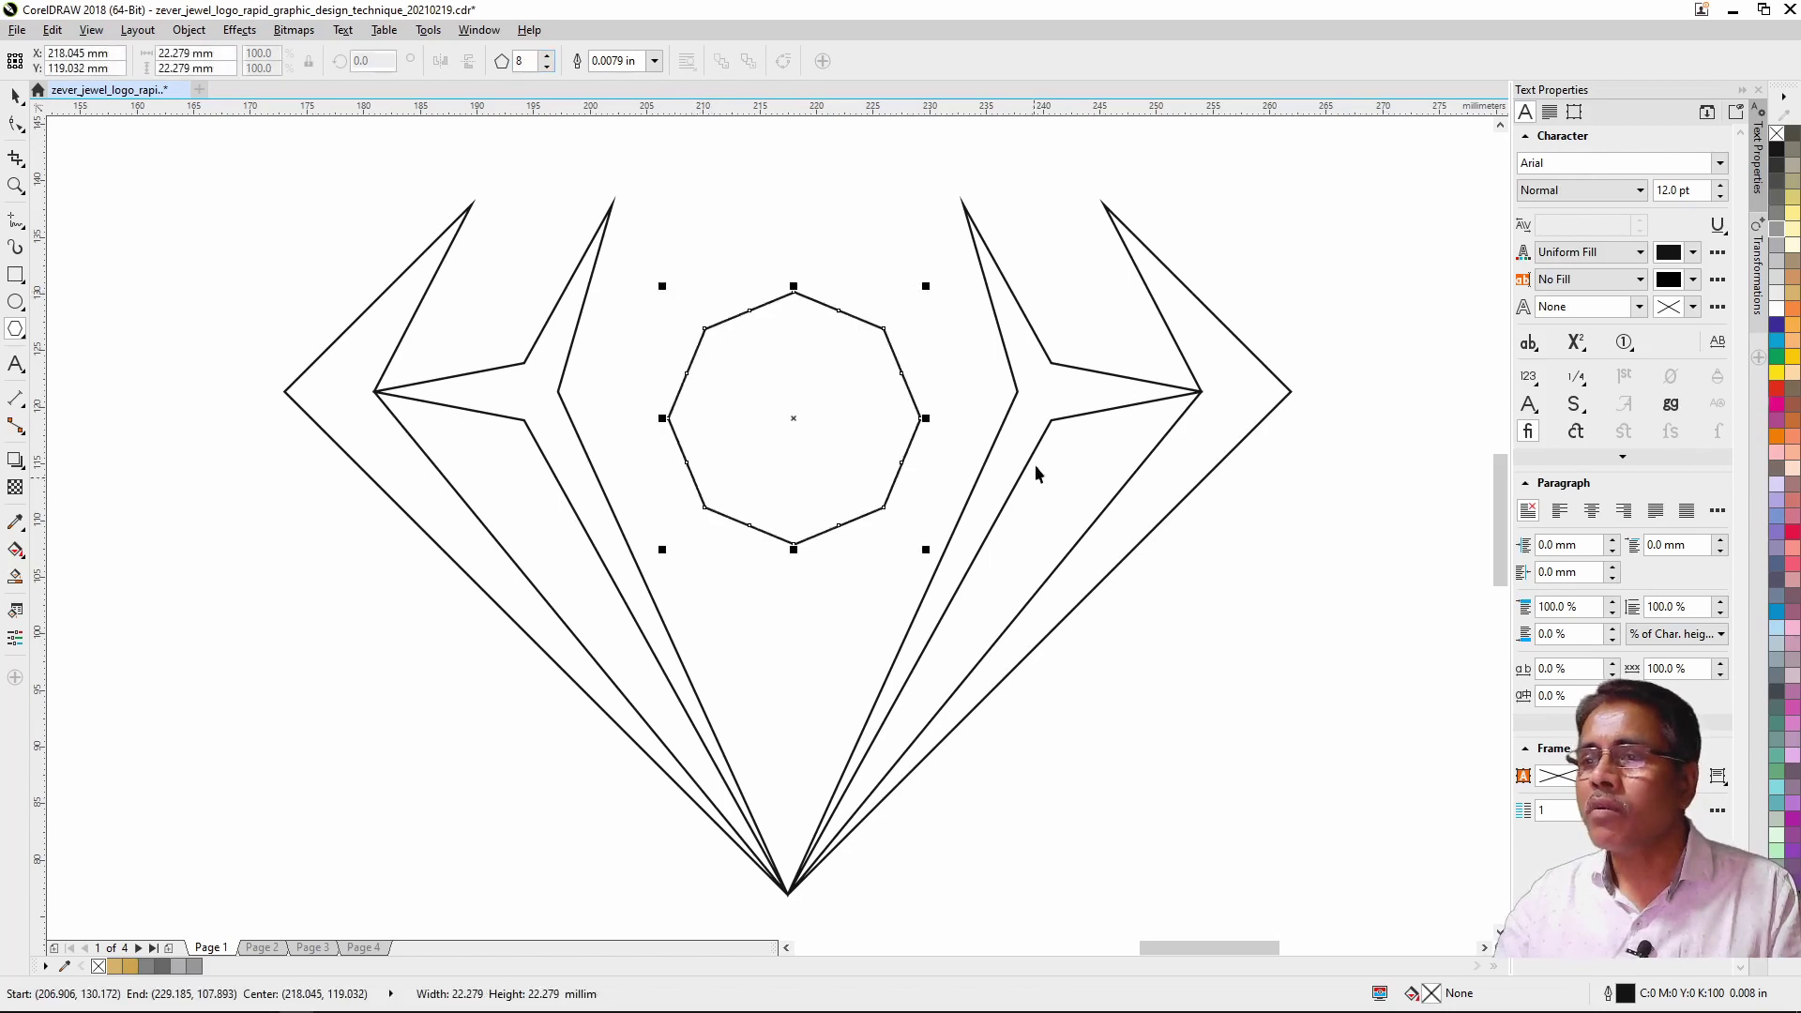
pyautogui.keyDown('shift'); pyautogui.click(1002, 347); pyautogui.keyUp('shift')
pyautogui.press('c')
pyautogui.click(929, 353)
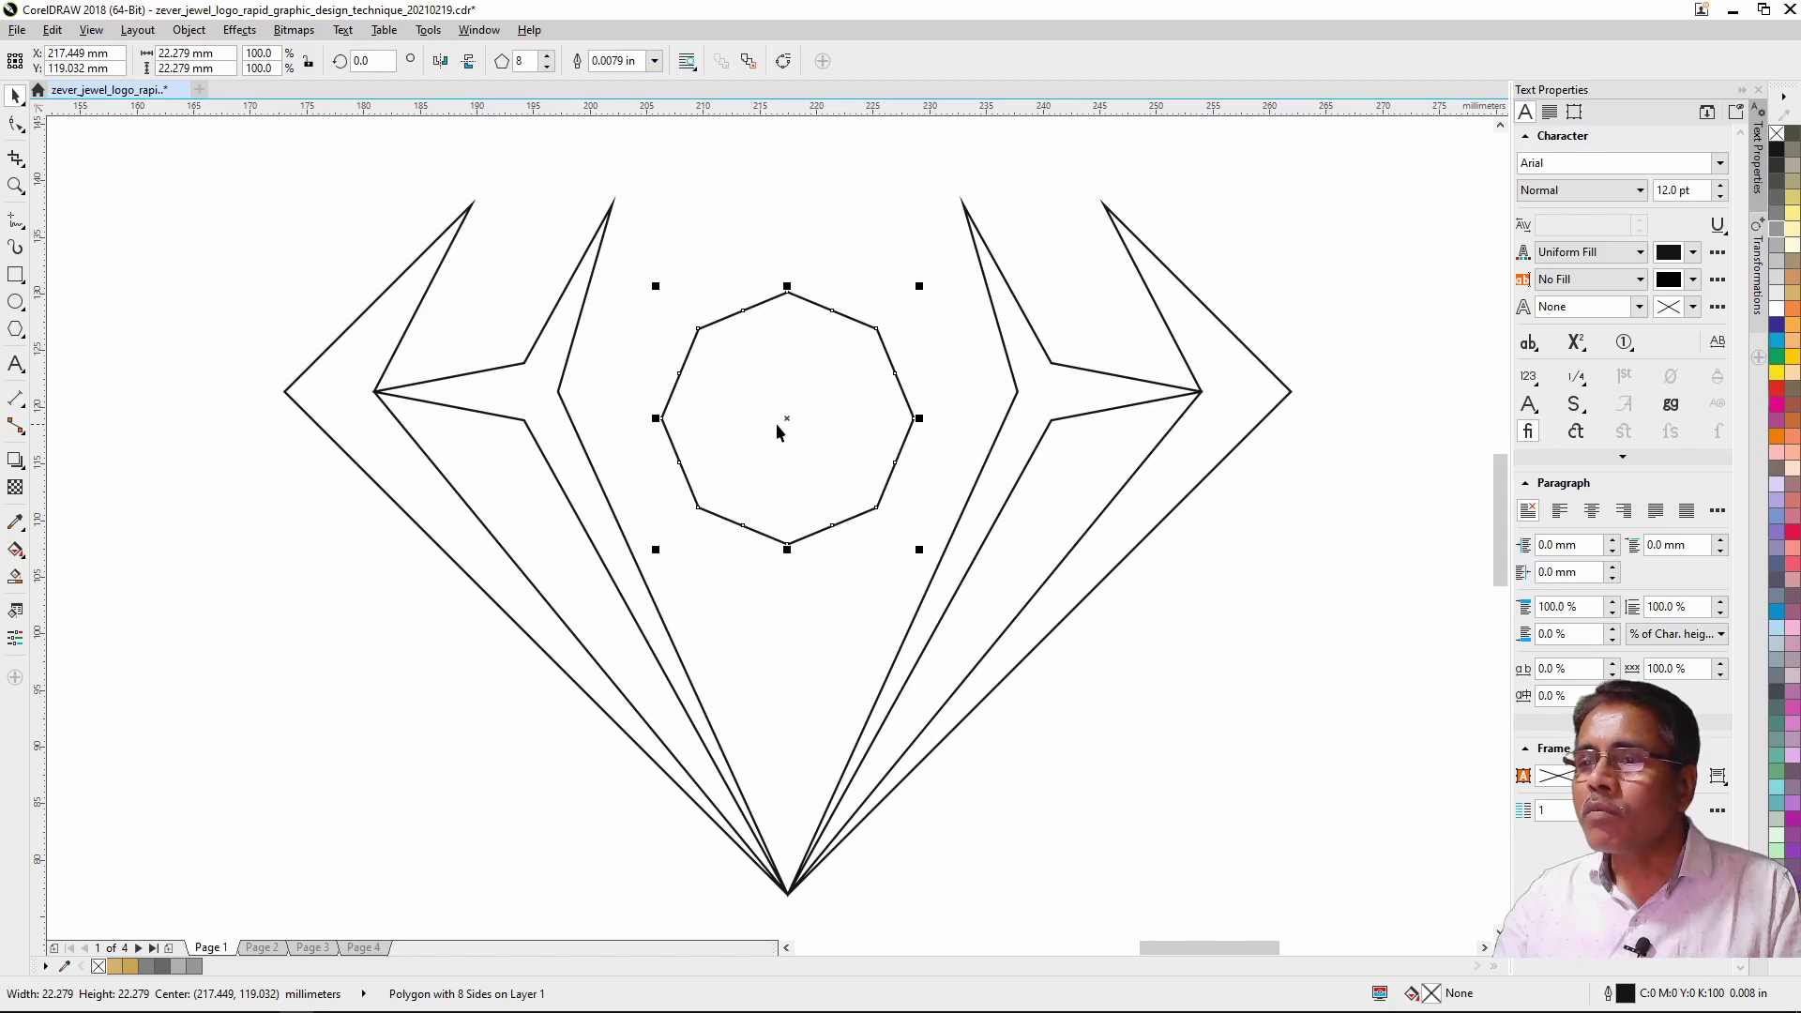
pyautogui.moveTo(785, 419); pyautogui.dragTo(1022, 392)
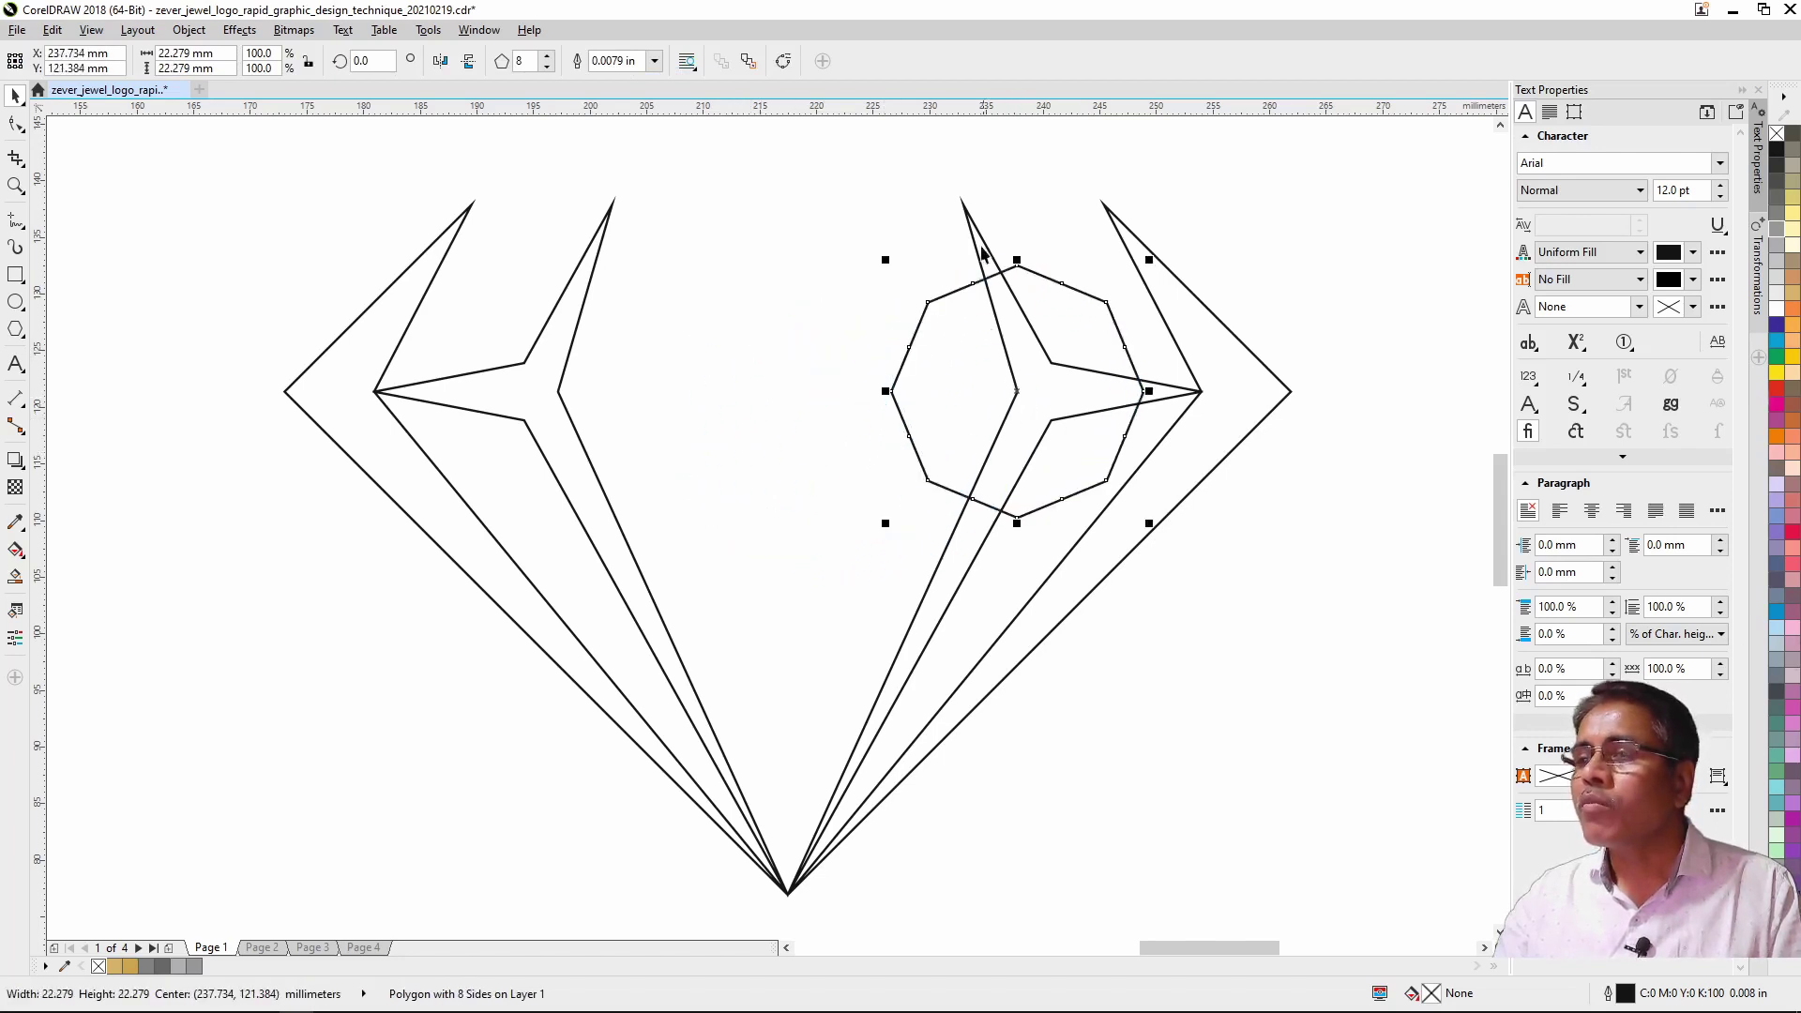
pyautogui.click(967, 211)
# Step: Place horizontal guidelines across the wing points and along the octagon's top point
pyautogui.hotkey('ctrl', 'z')
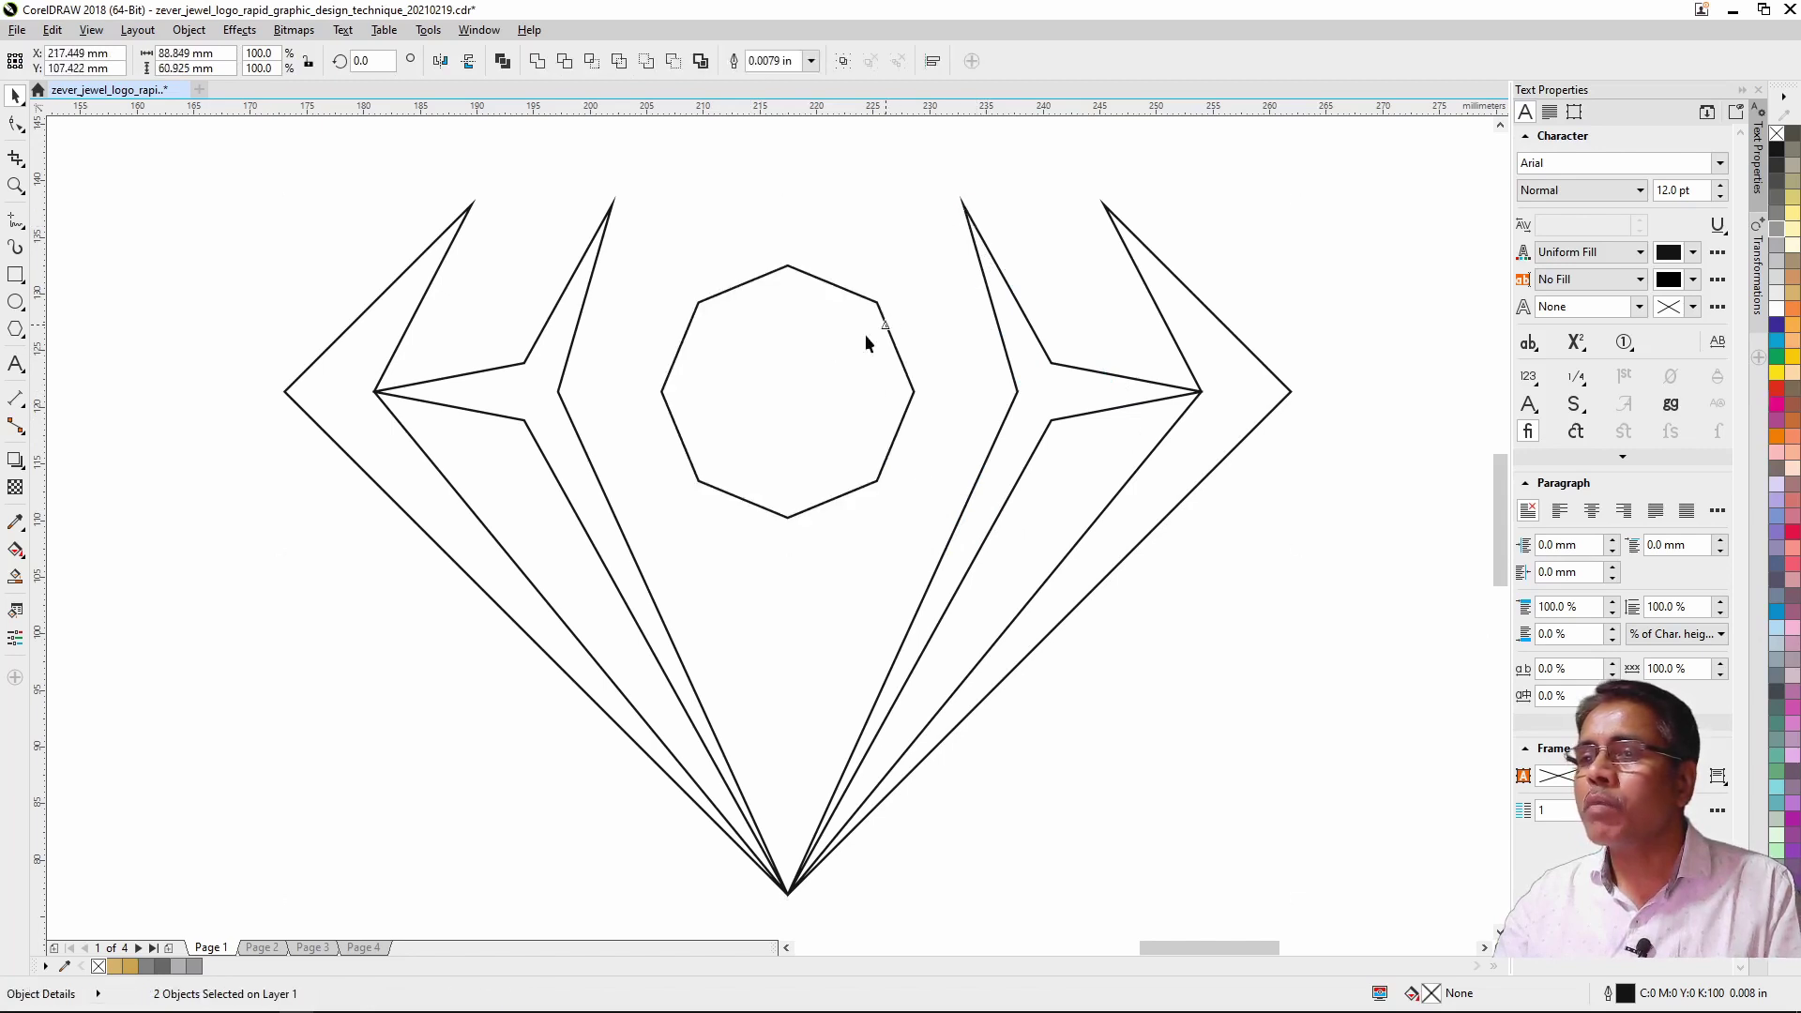
pyautogui.moveTo(879, 108); pyautogui.dragTo(555, 394)
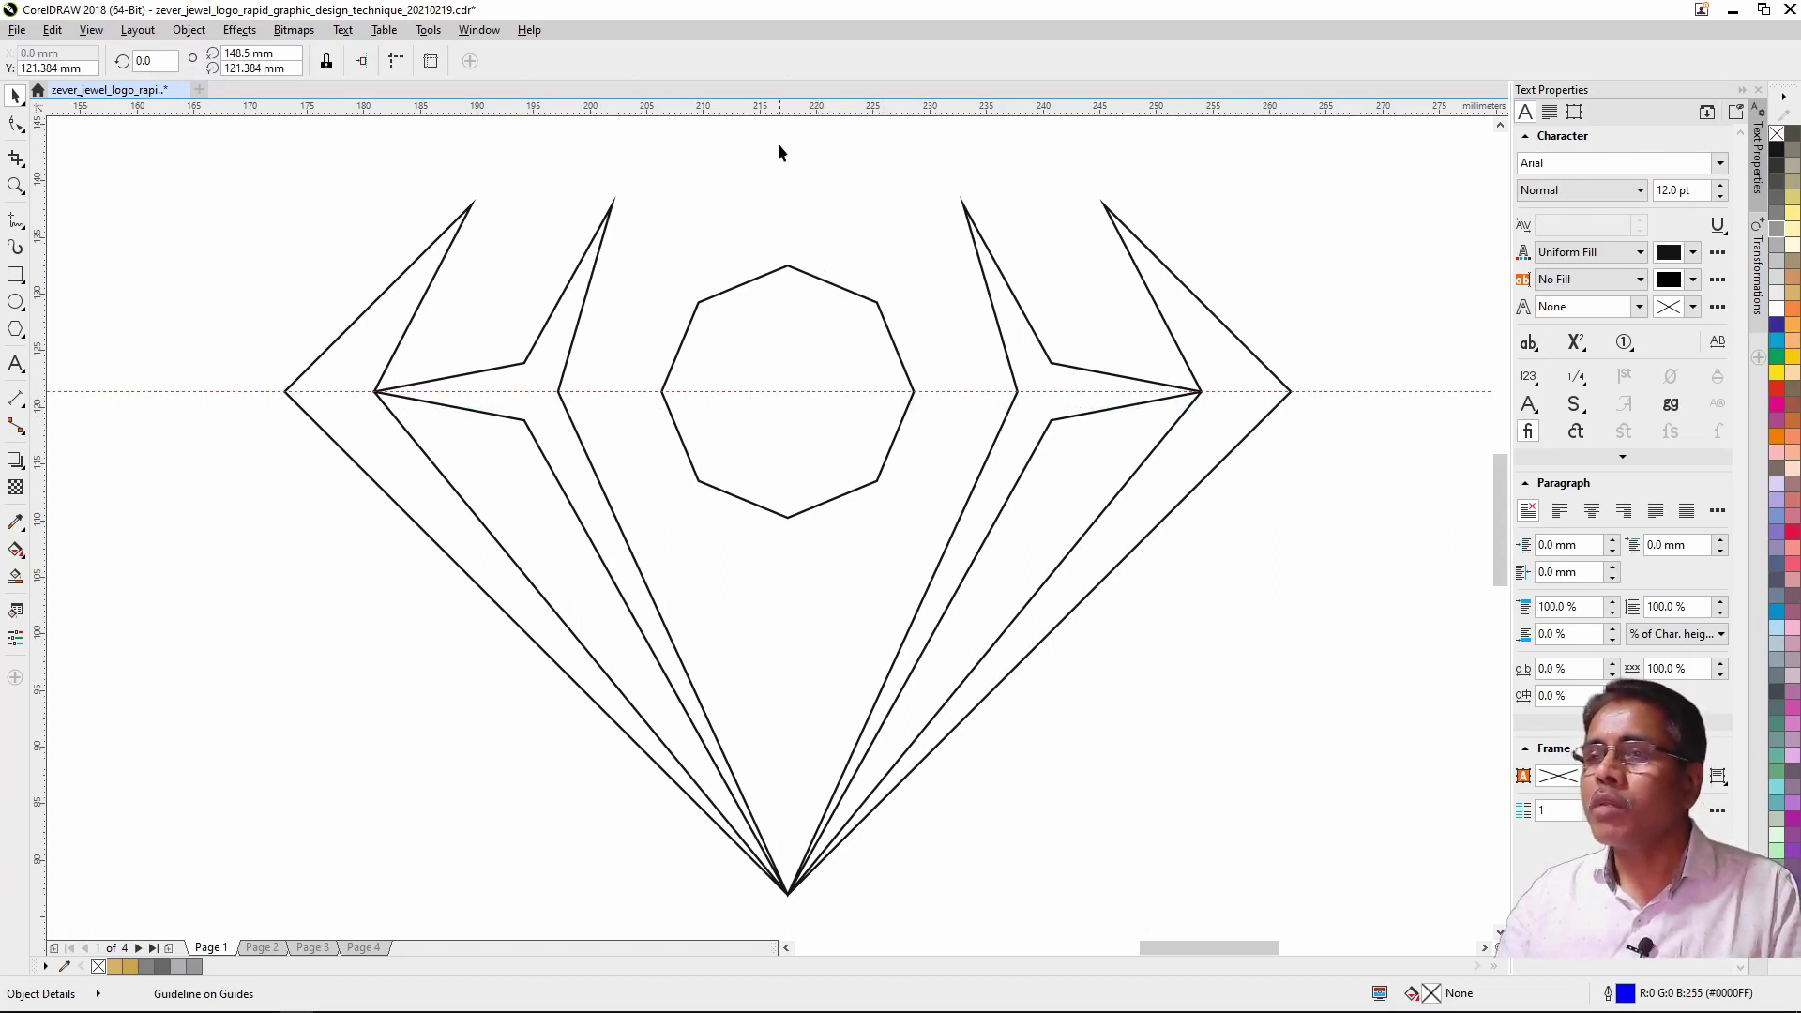
pyautogui.click(801, 273)
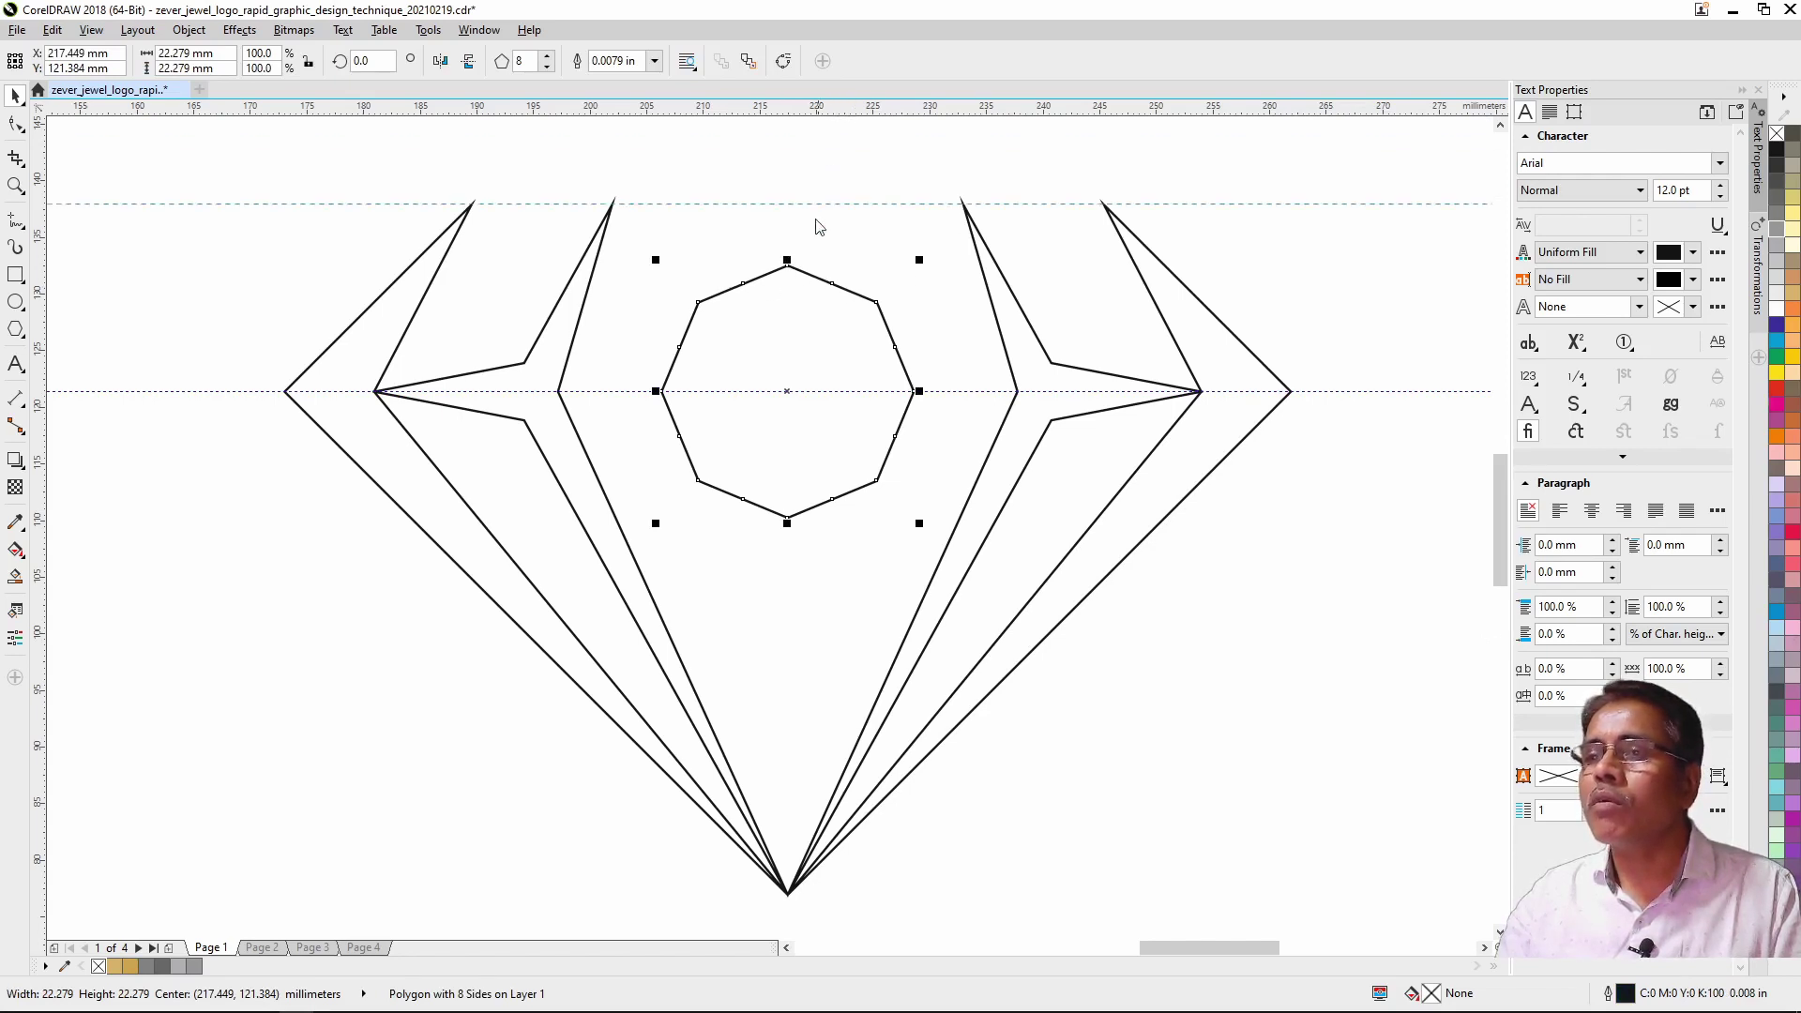
pyautogui.moveTo(816, 221); pyautogui.dragTo(833, 287)
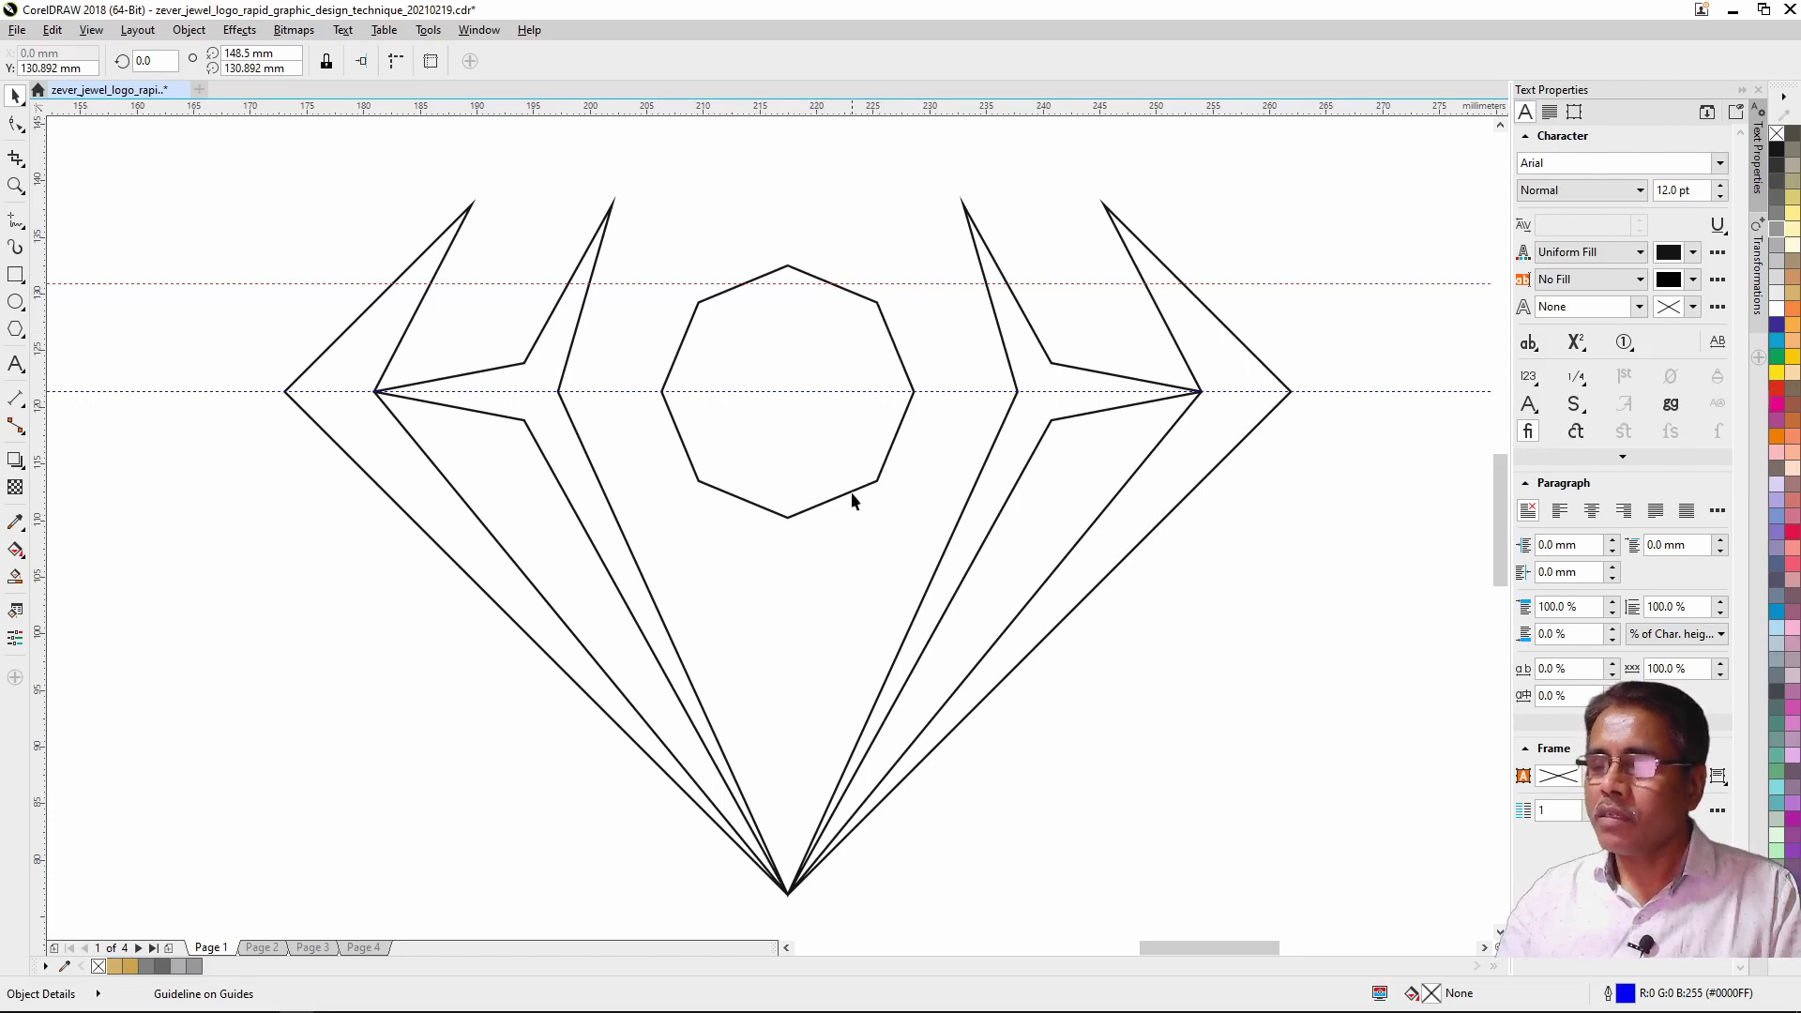
pyautogui.click(883, 317)
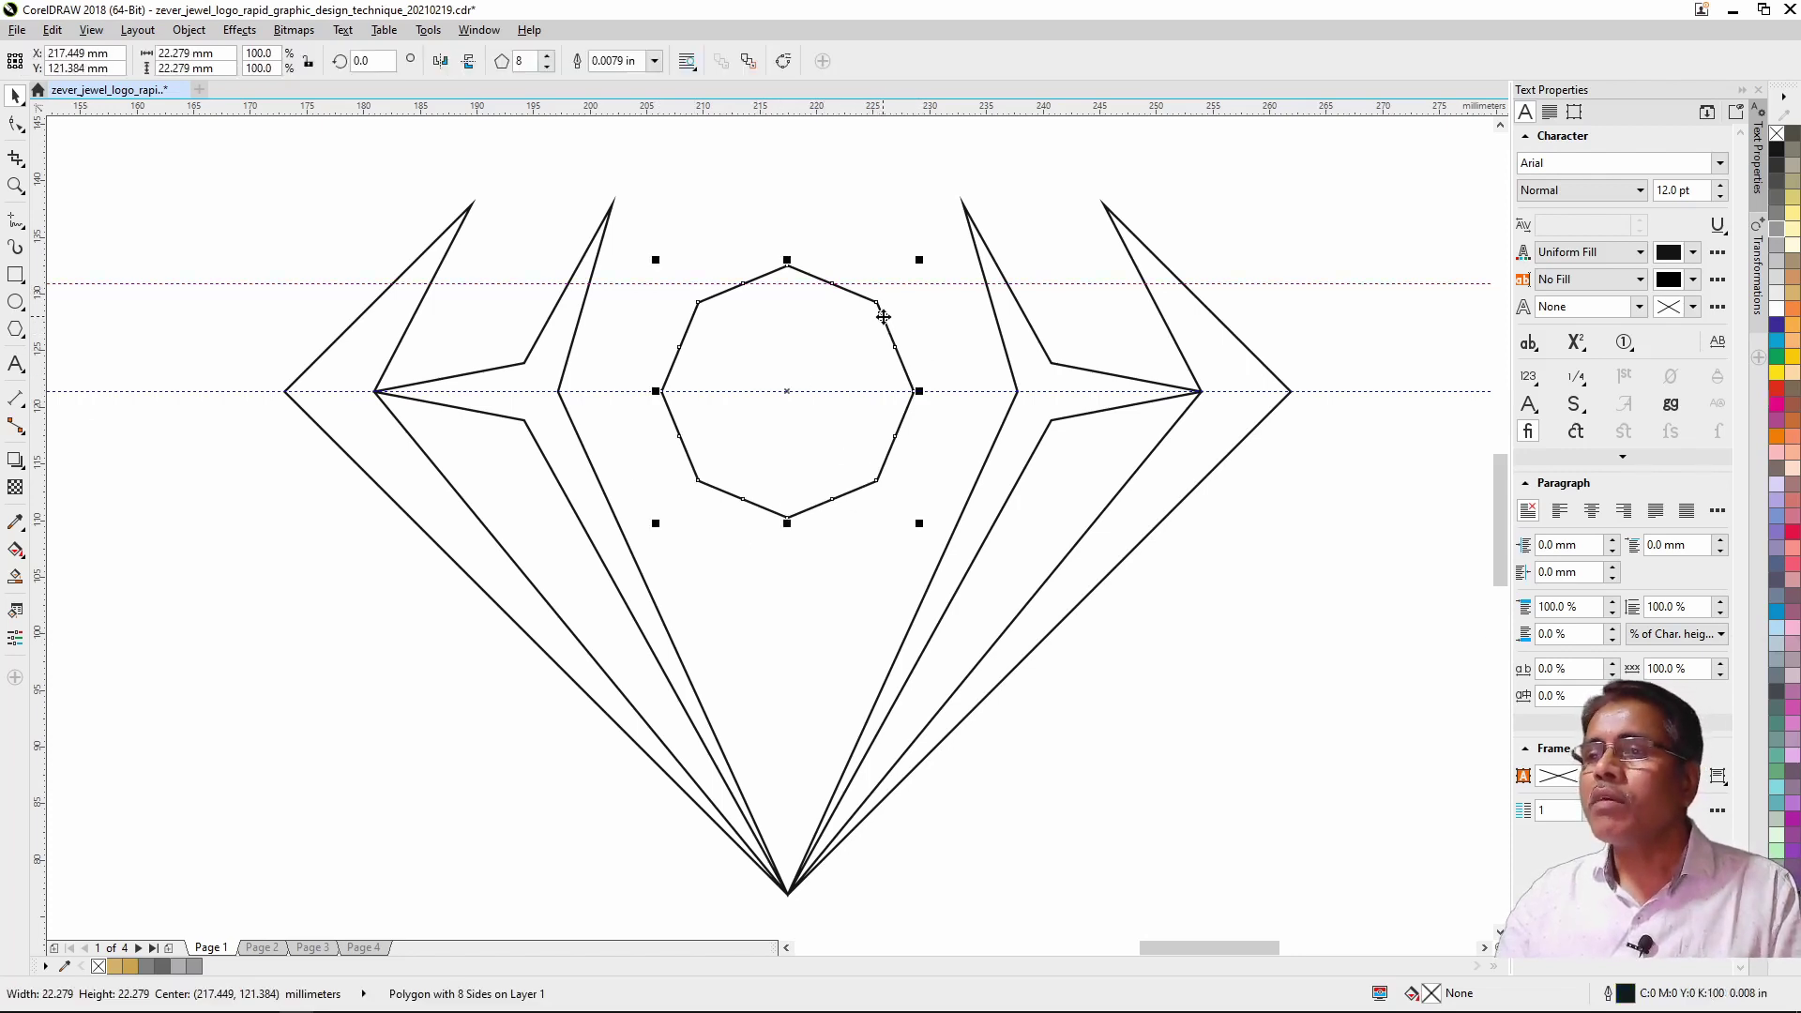
pyautogui.click(883, 317)
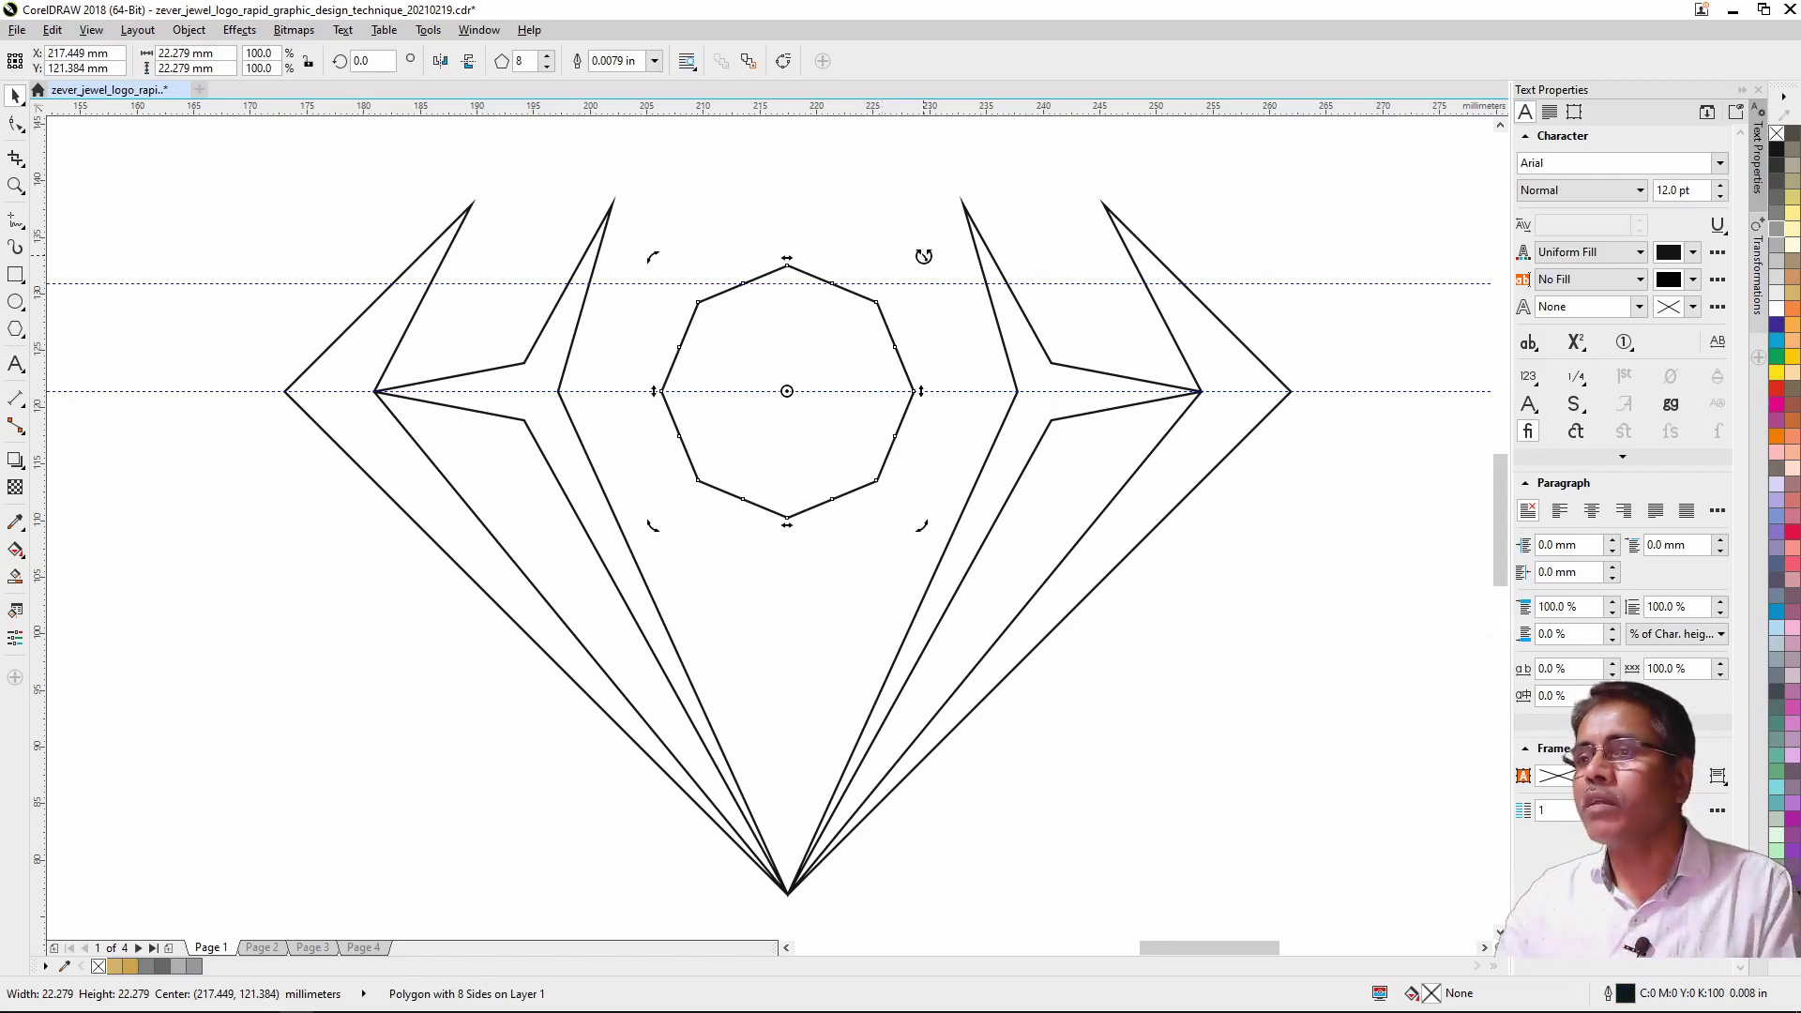
pyautogui.moveTo(924, 256); pyautogui.dragTo(898, 229)
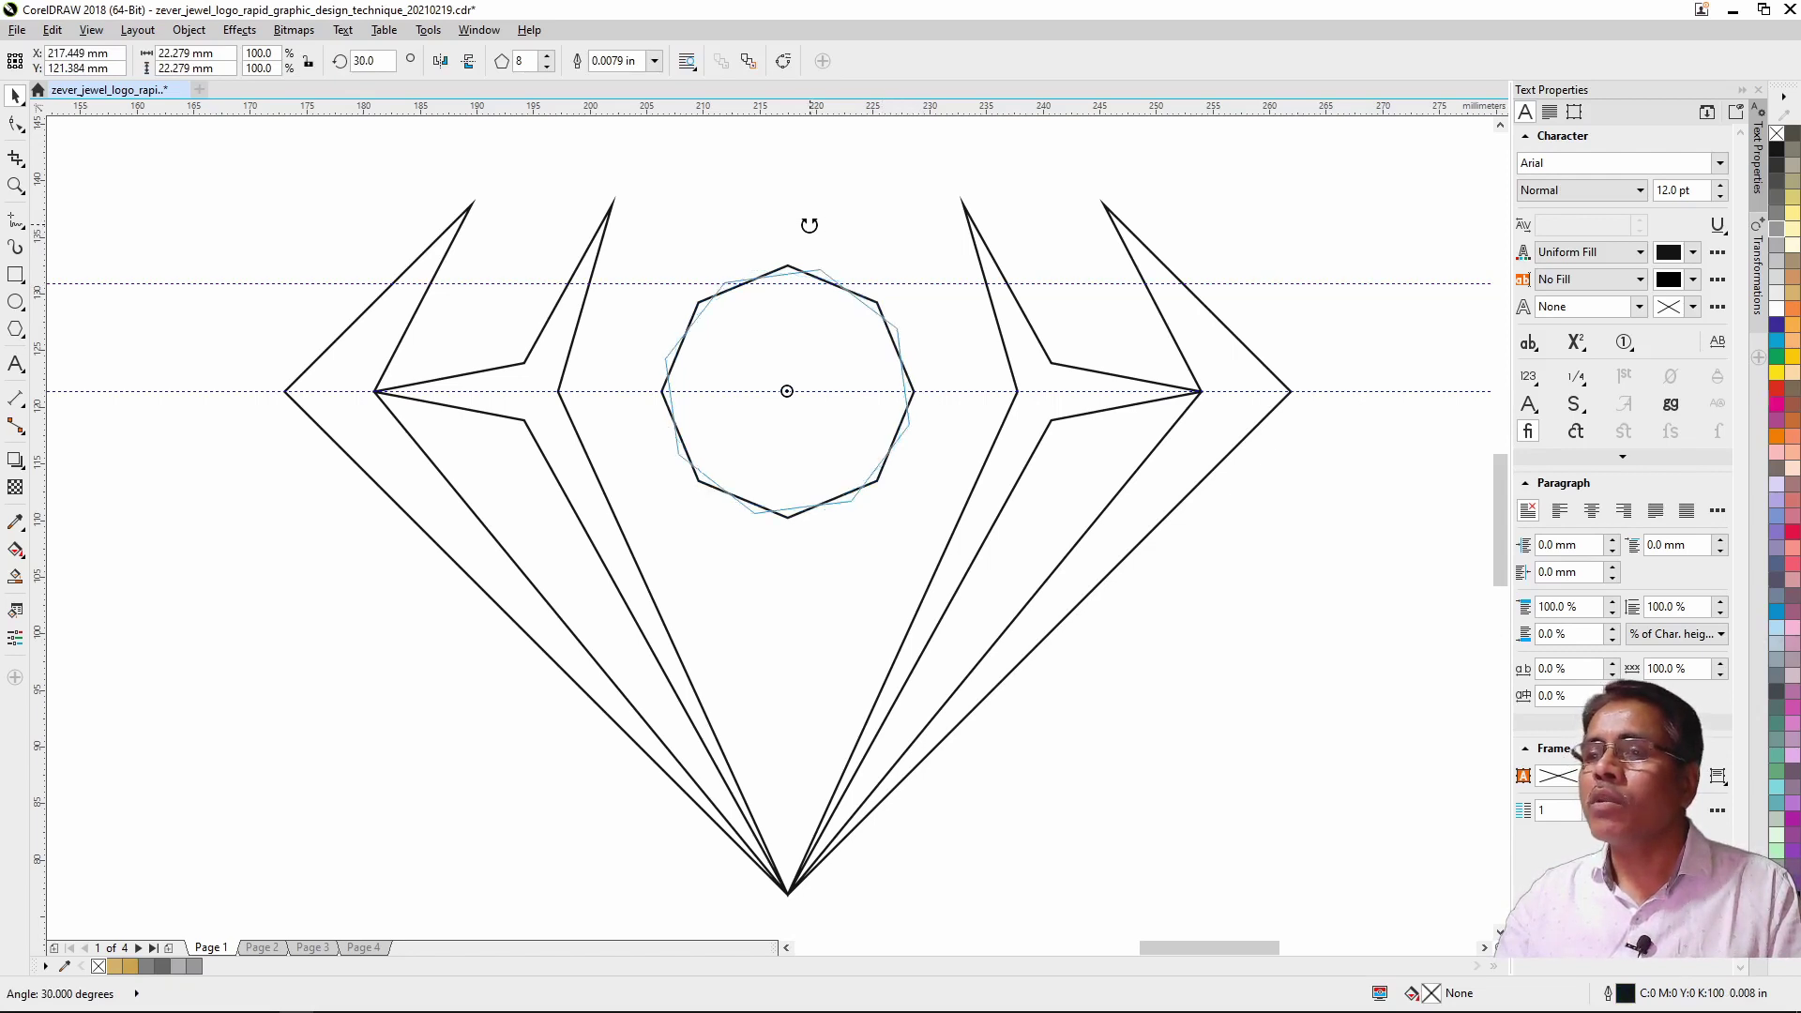
pyautogui.moveTo(892, 225)
pyautogui.mouseDown()
pyautogui.moveTo(776, 230)
pyautogui.moveTo(849, 232)
pyautogui.moveTo(968, 282)
pyautogui.mouseUp()
pyautogui.hotkey('ctrl', 'z')
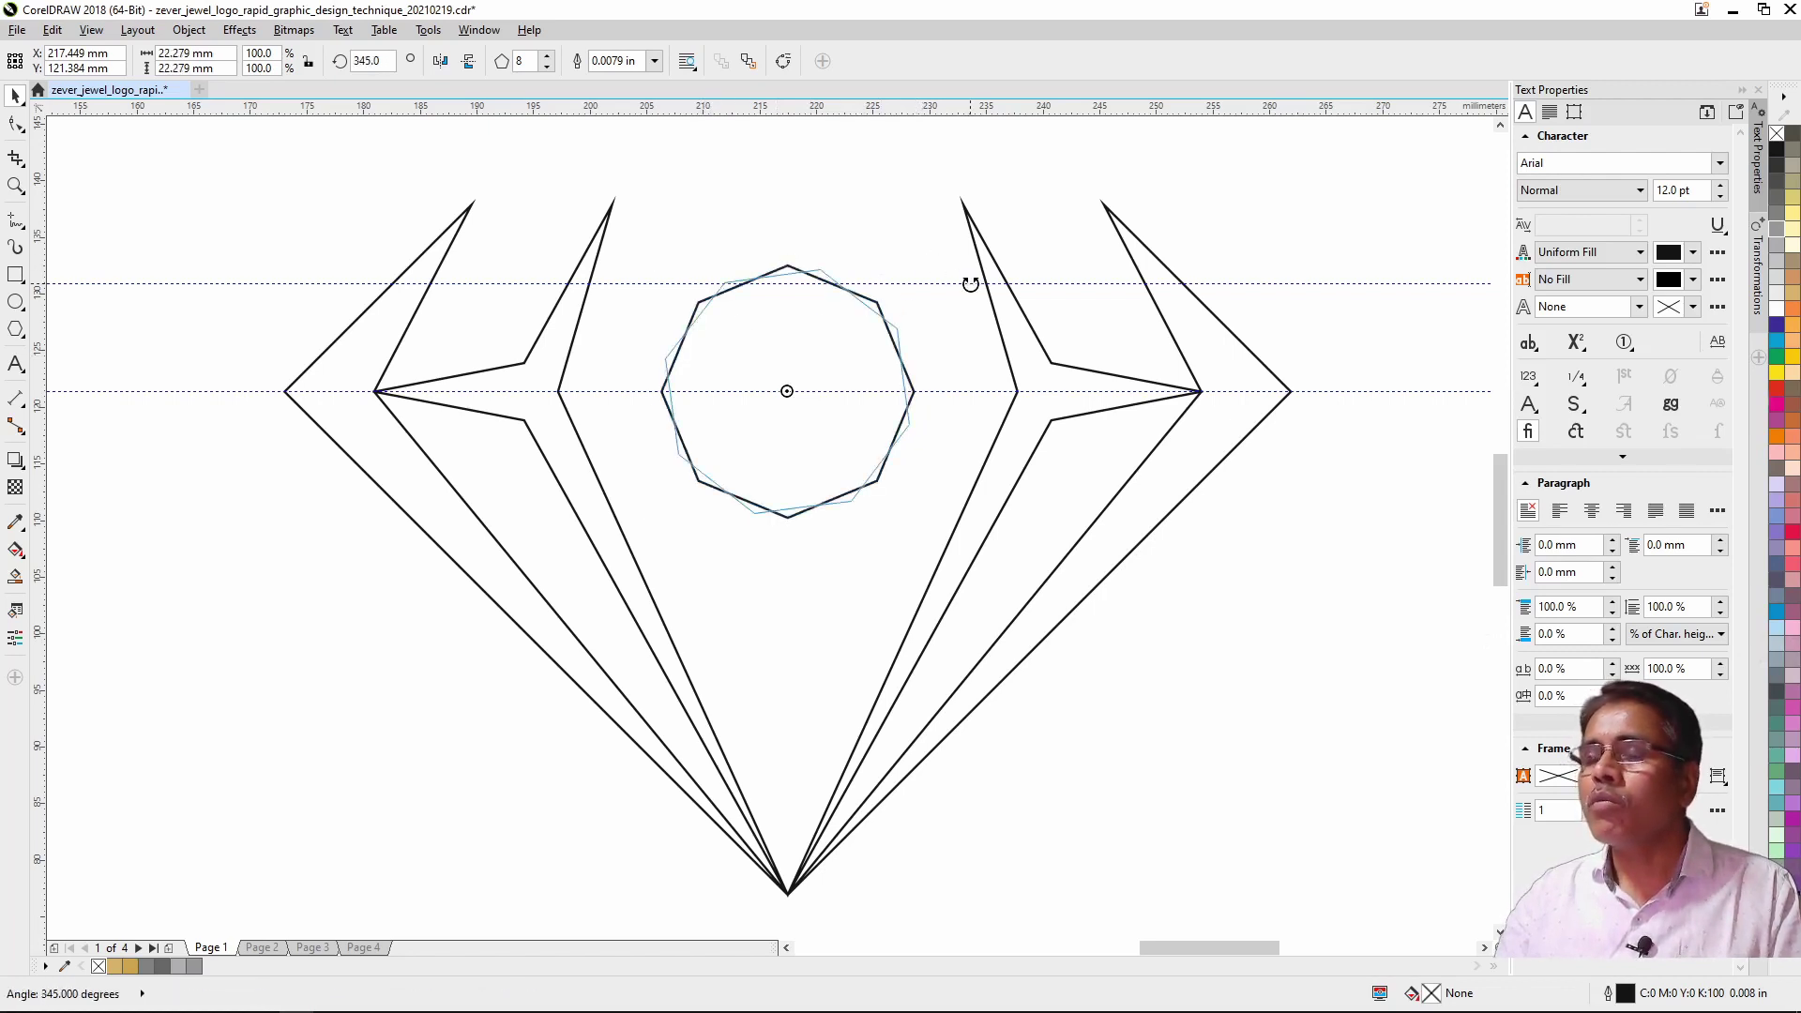
pyautogui.moveTo(971, 284); pyautogui.dragTo(971, 286)
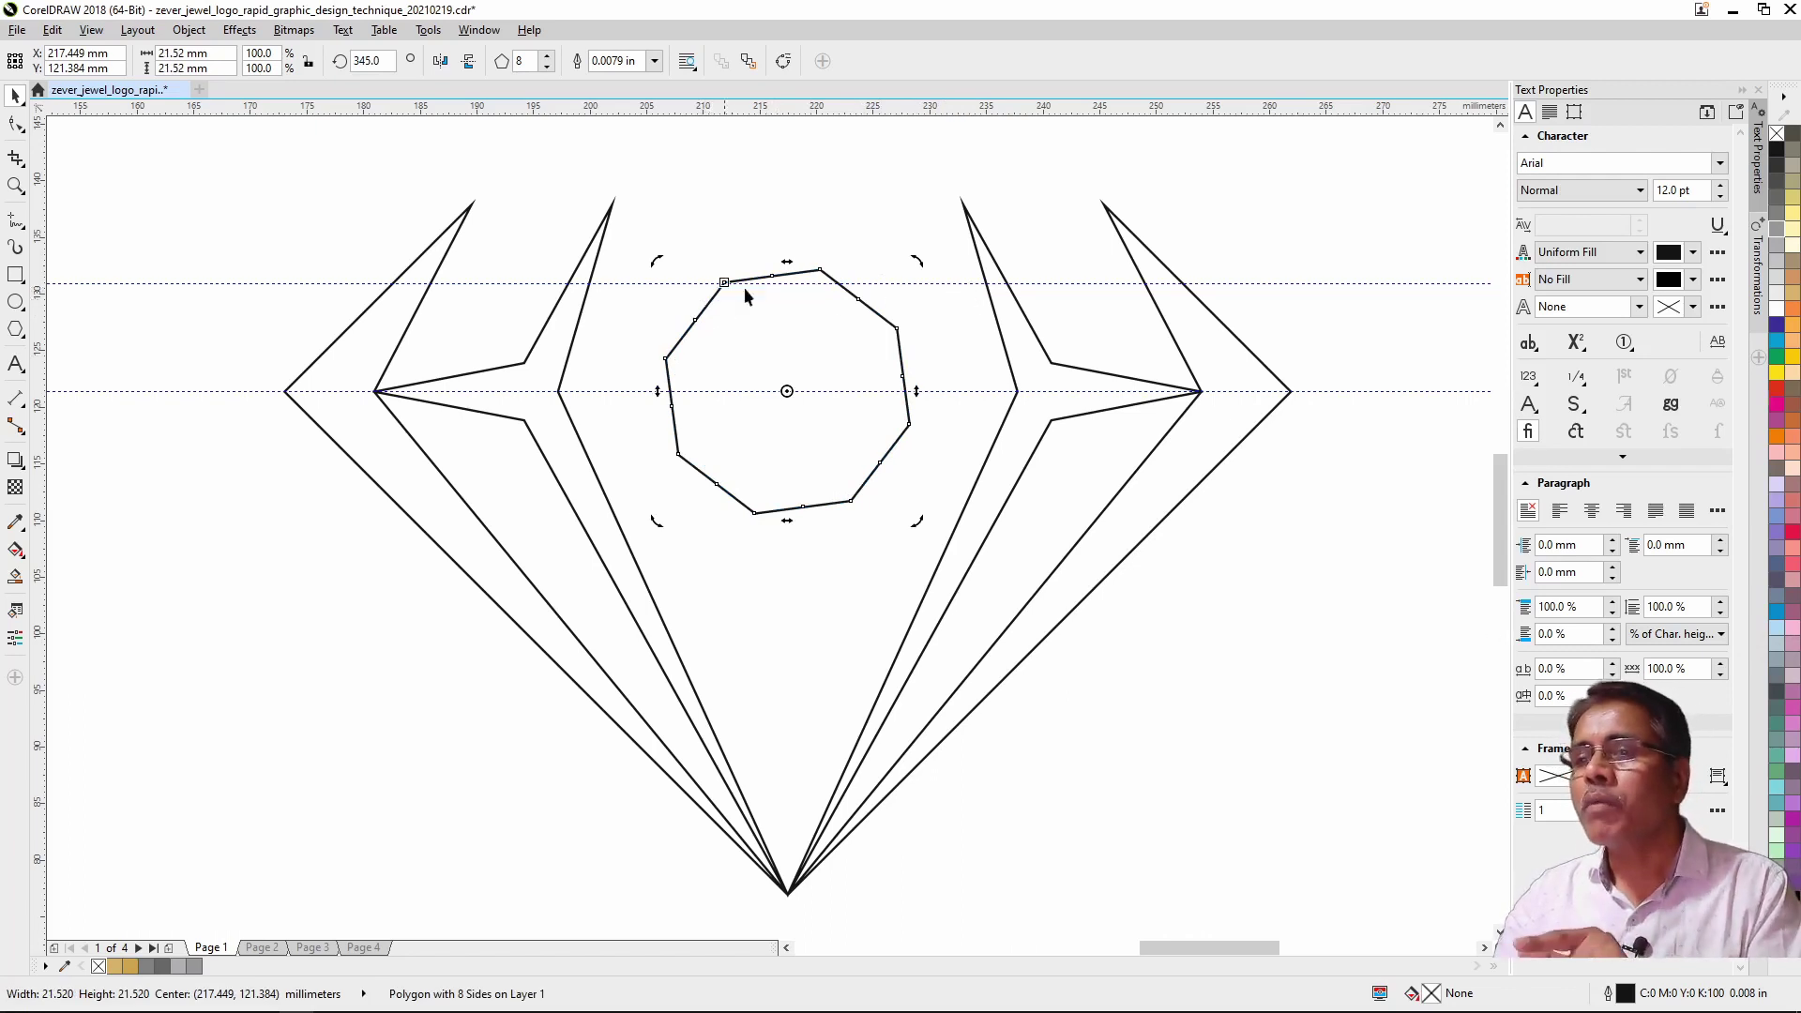
pyautogui.hotkey('ctrl', 'z')
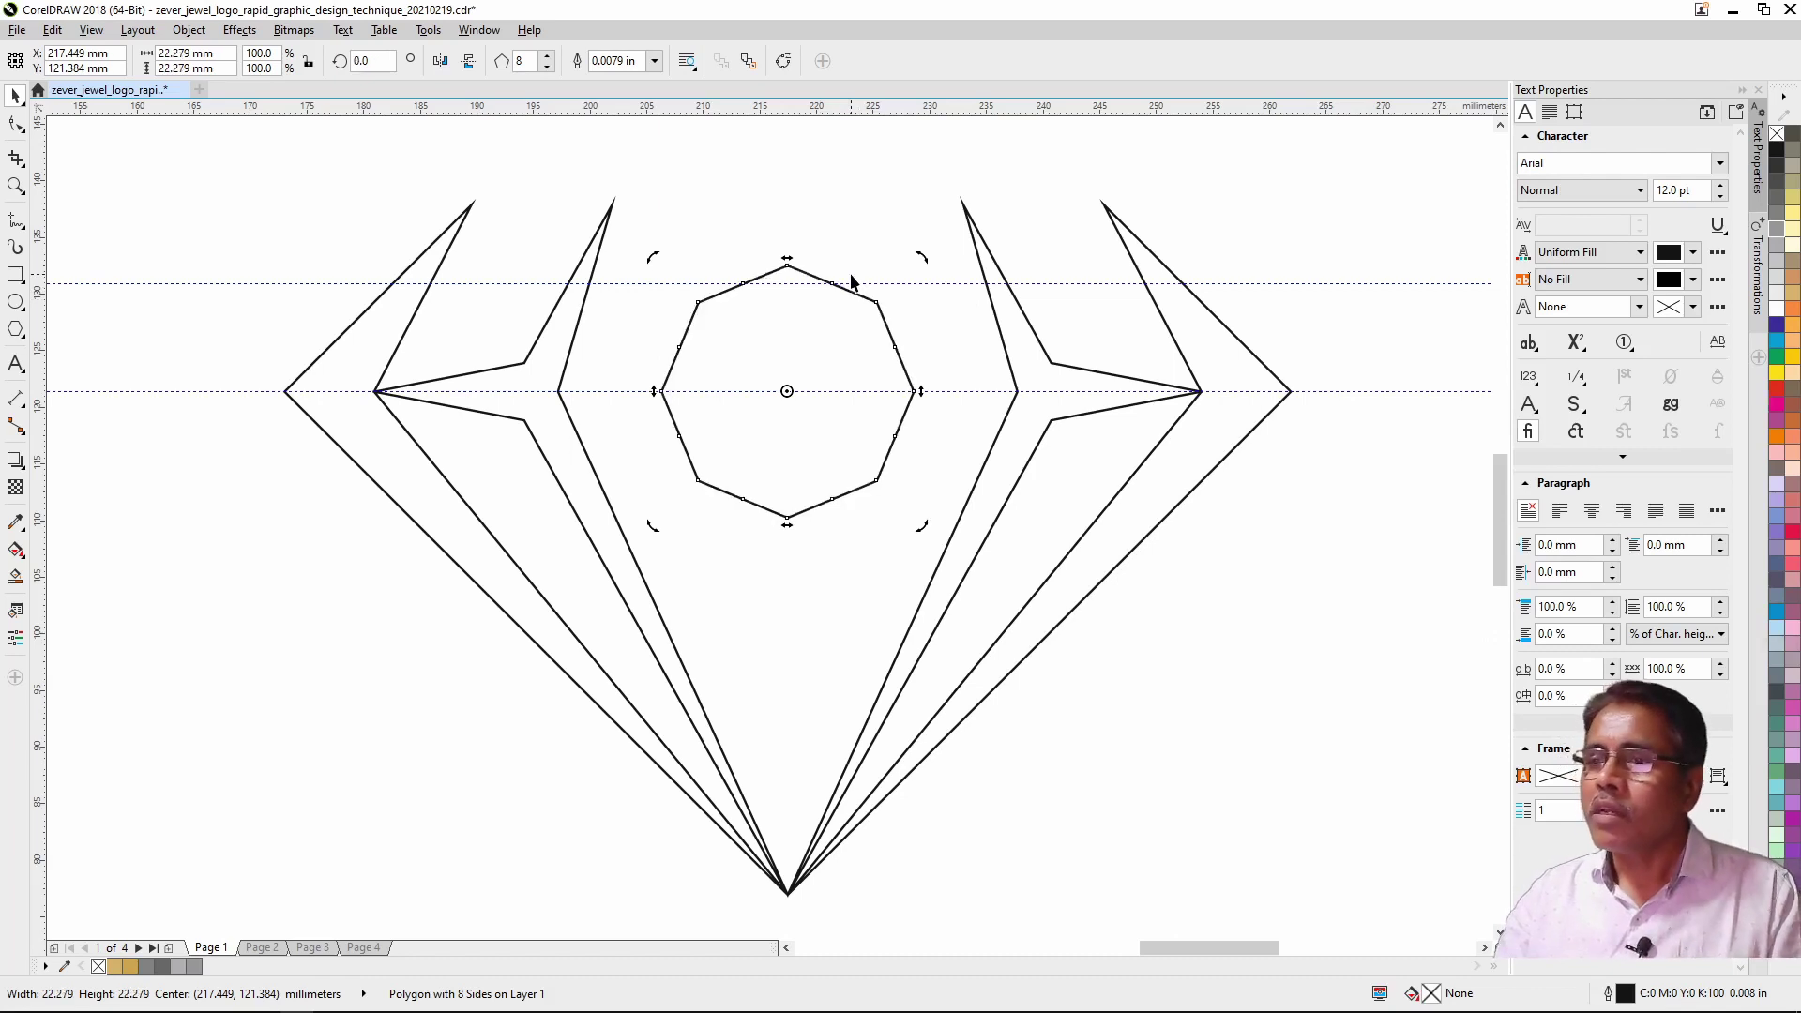
pyautogui.click(813, 319)
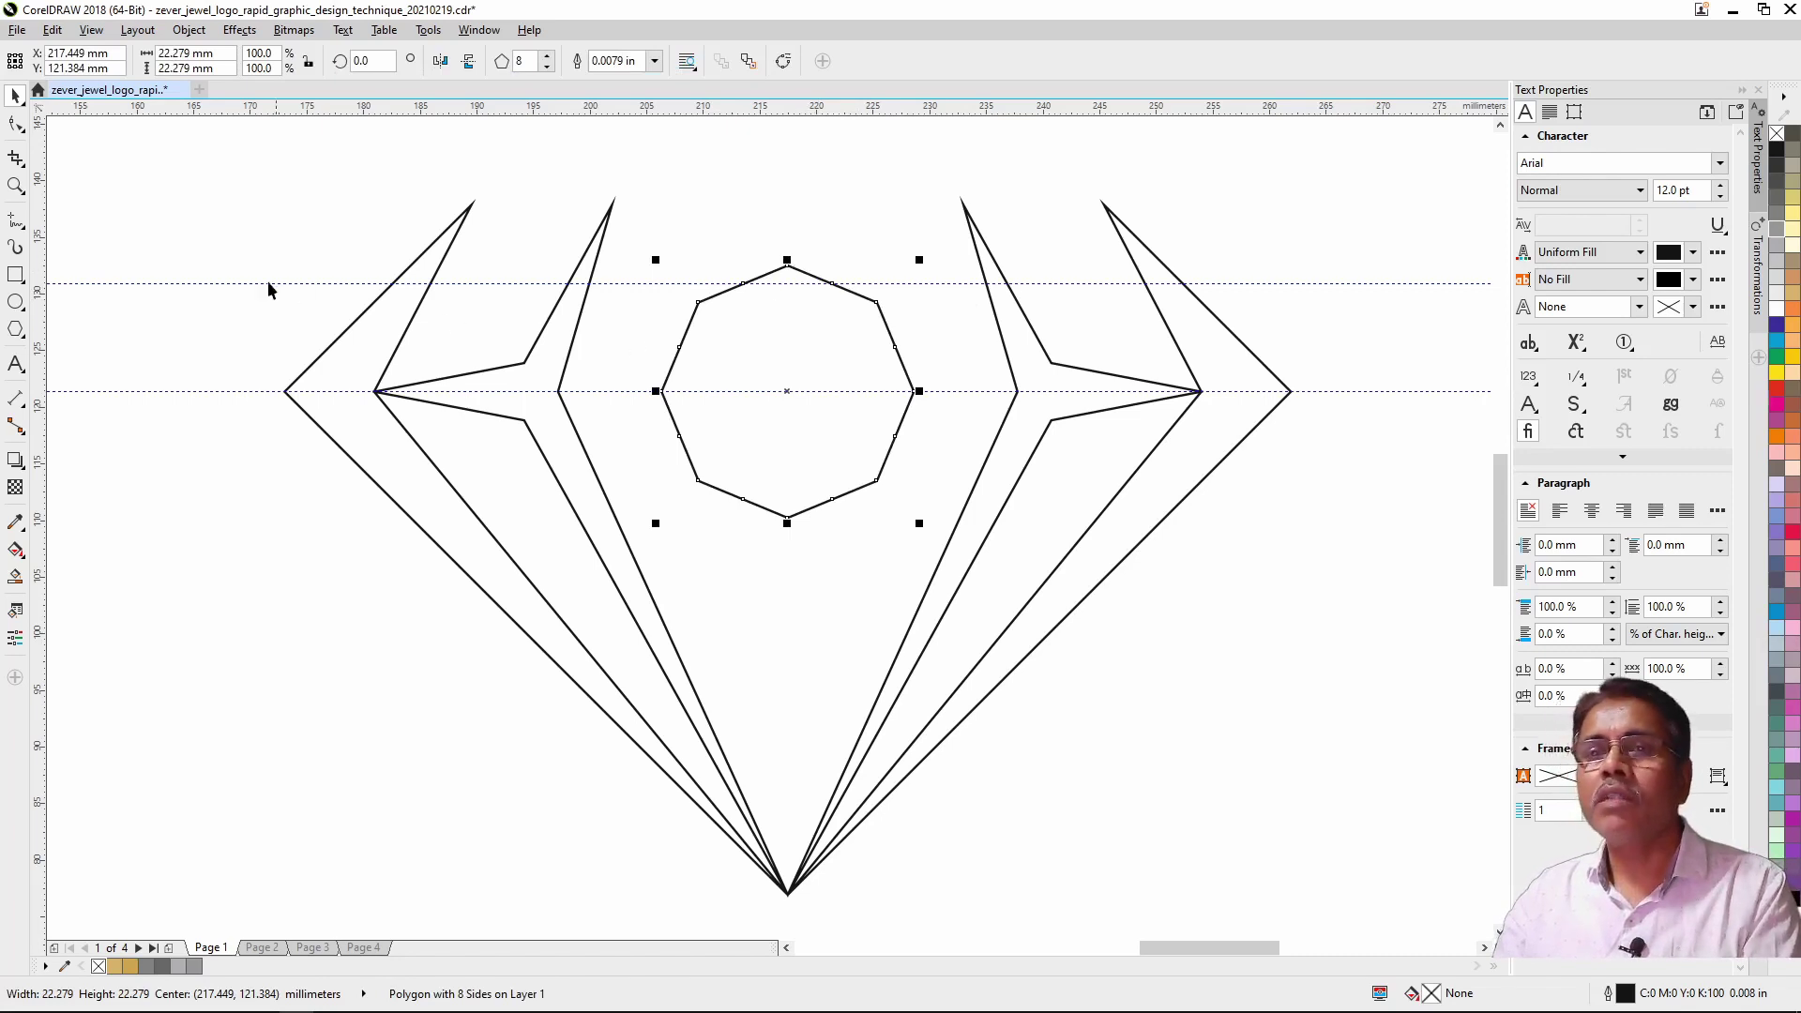
# Step: Try flattening the octagon by deleting its top node and stretching its outline
pyautogui.press('F10')
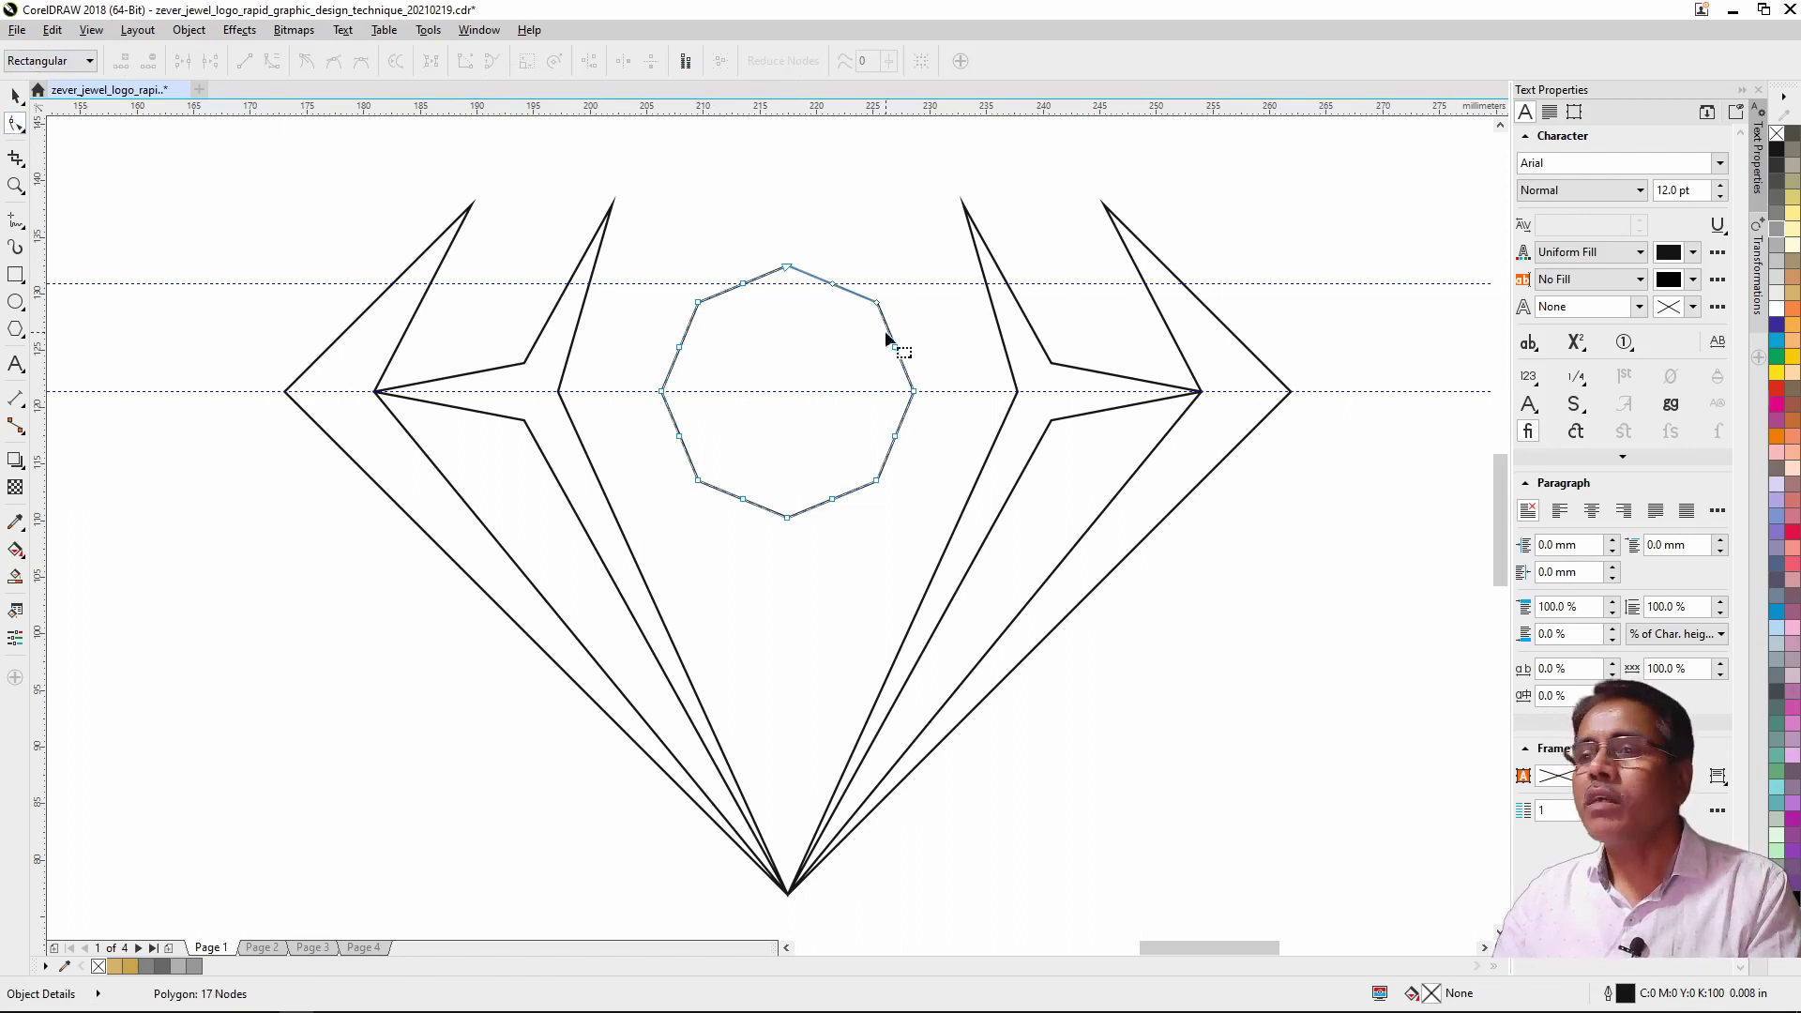
pyautogui.moveTo(771, 247); pyautogui.dragTo(807, 277)
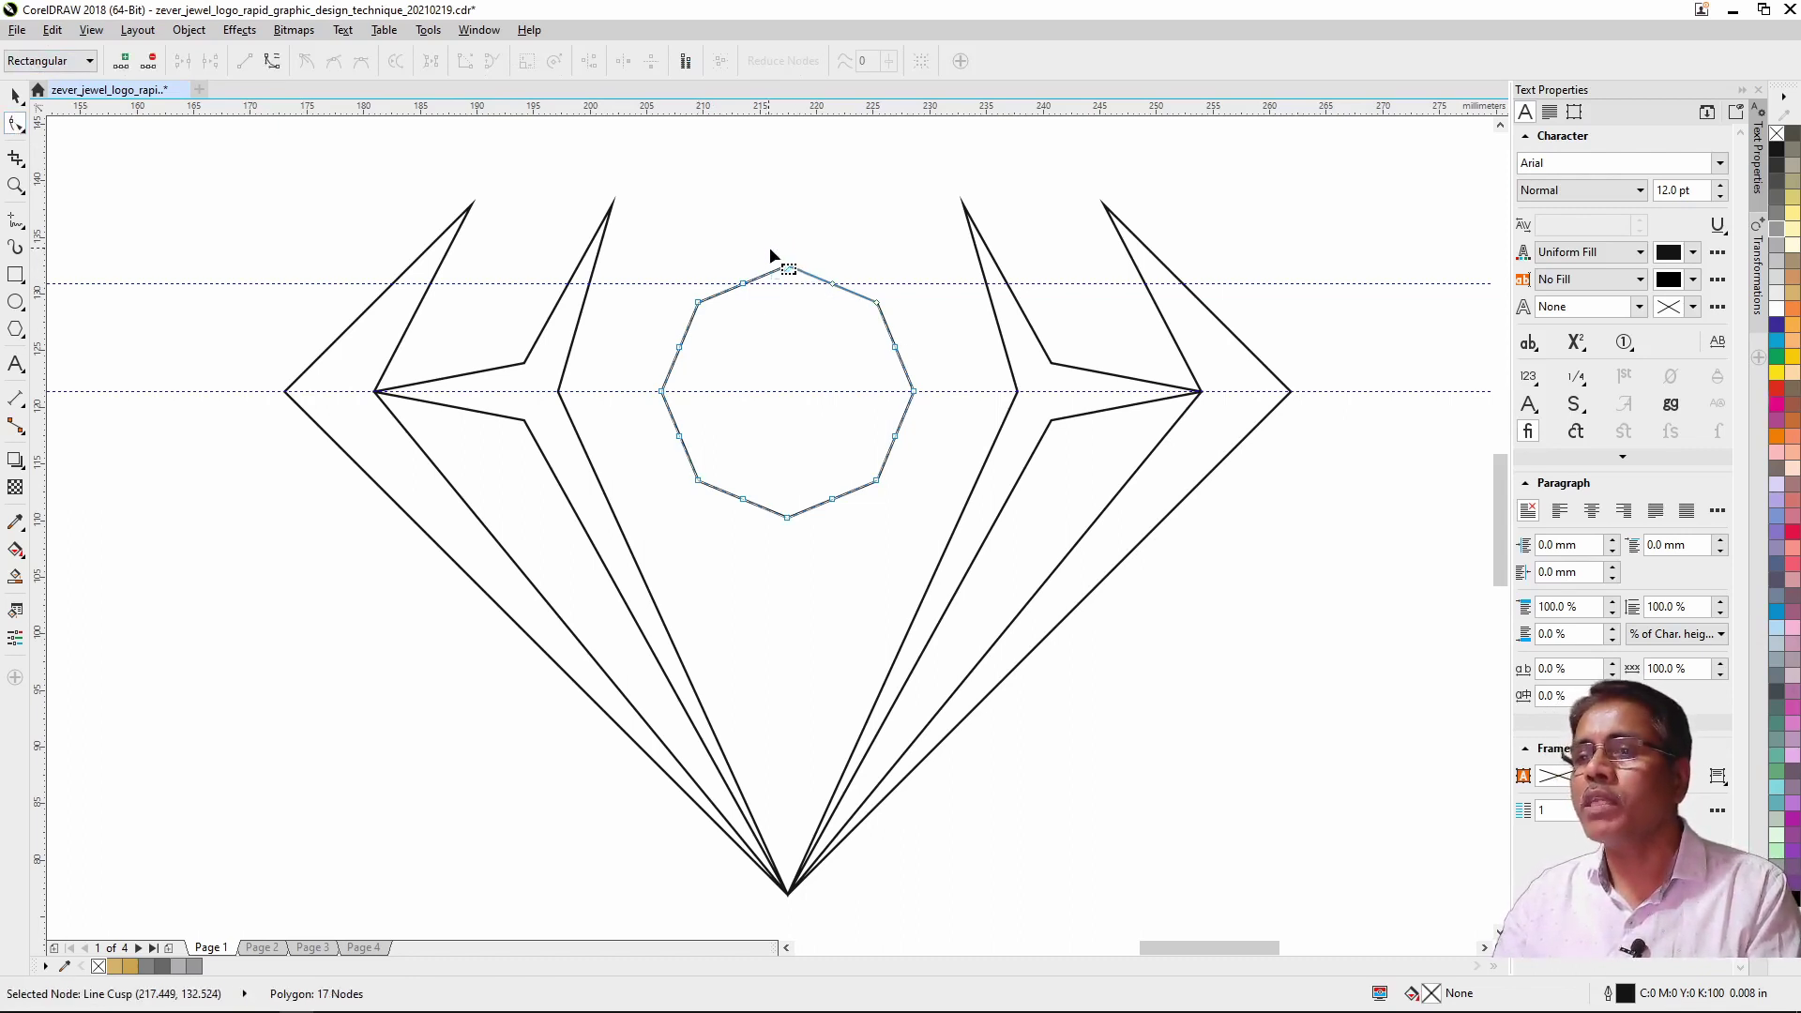
pyautogui.press('Delete')
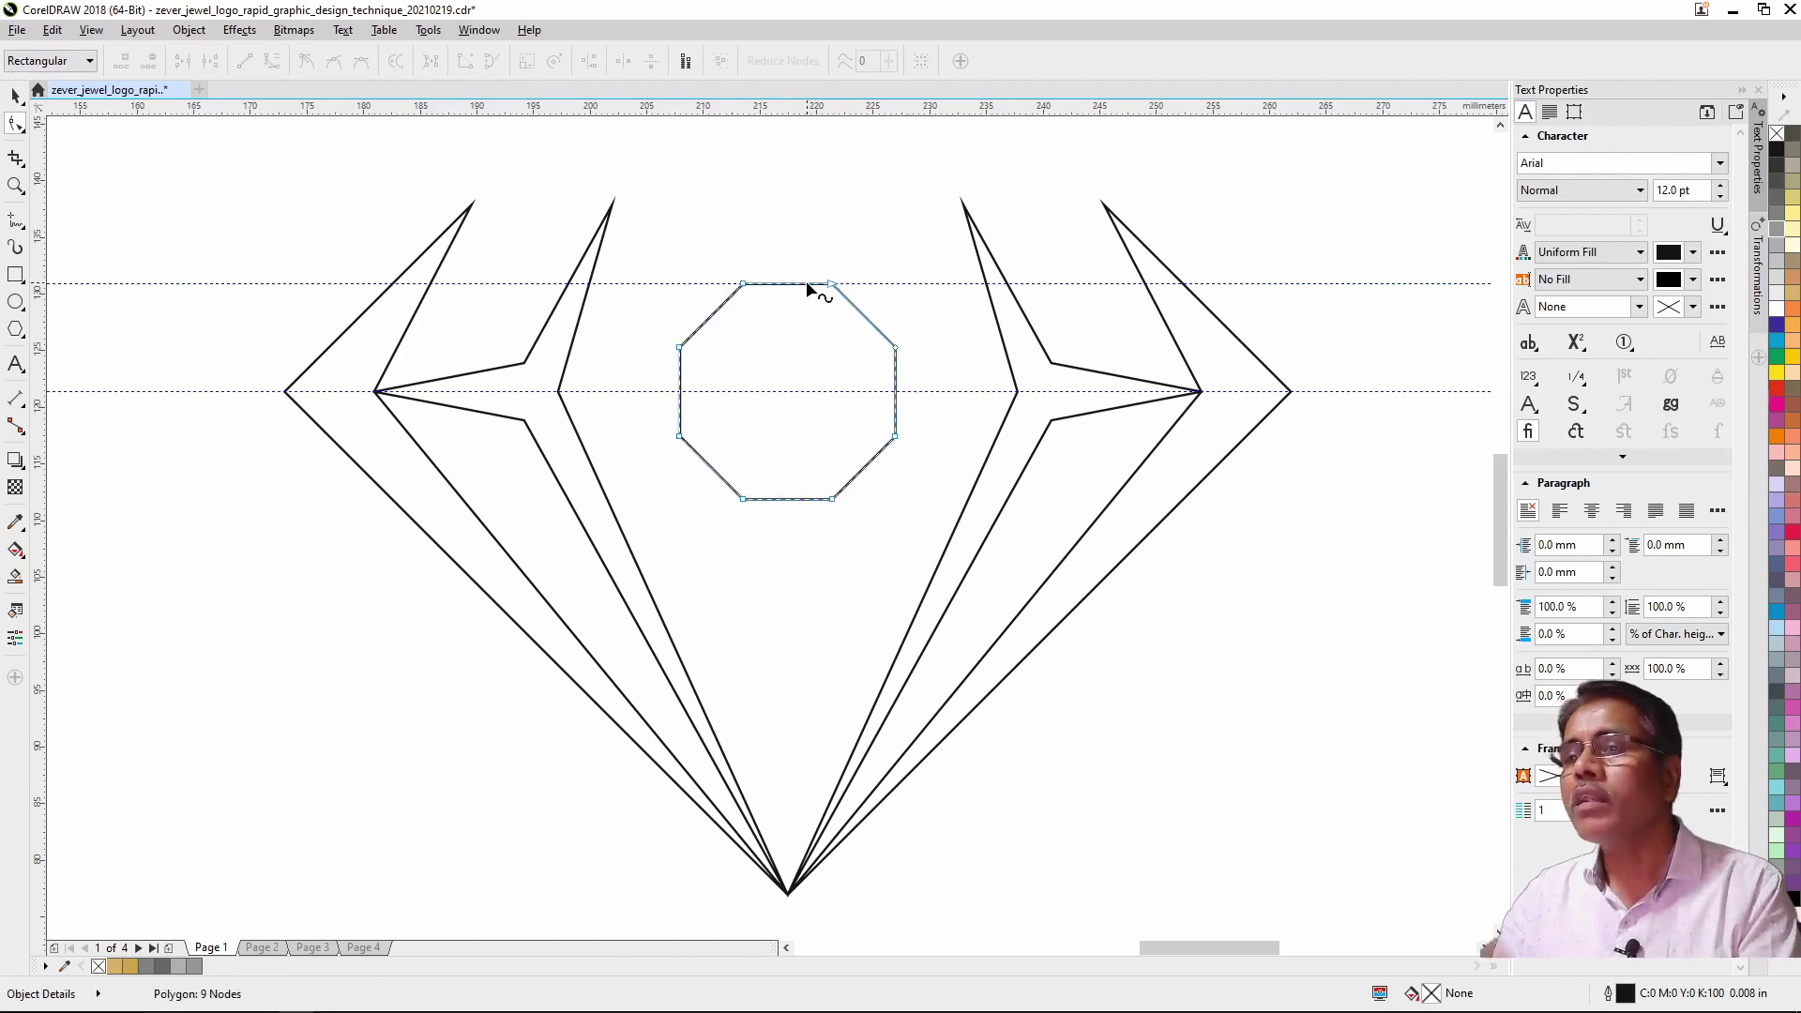
pyautogui.press('space')
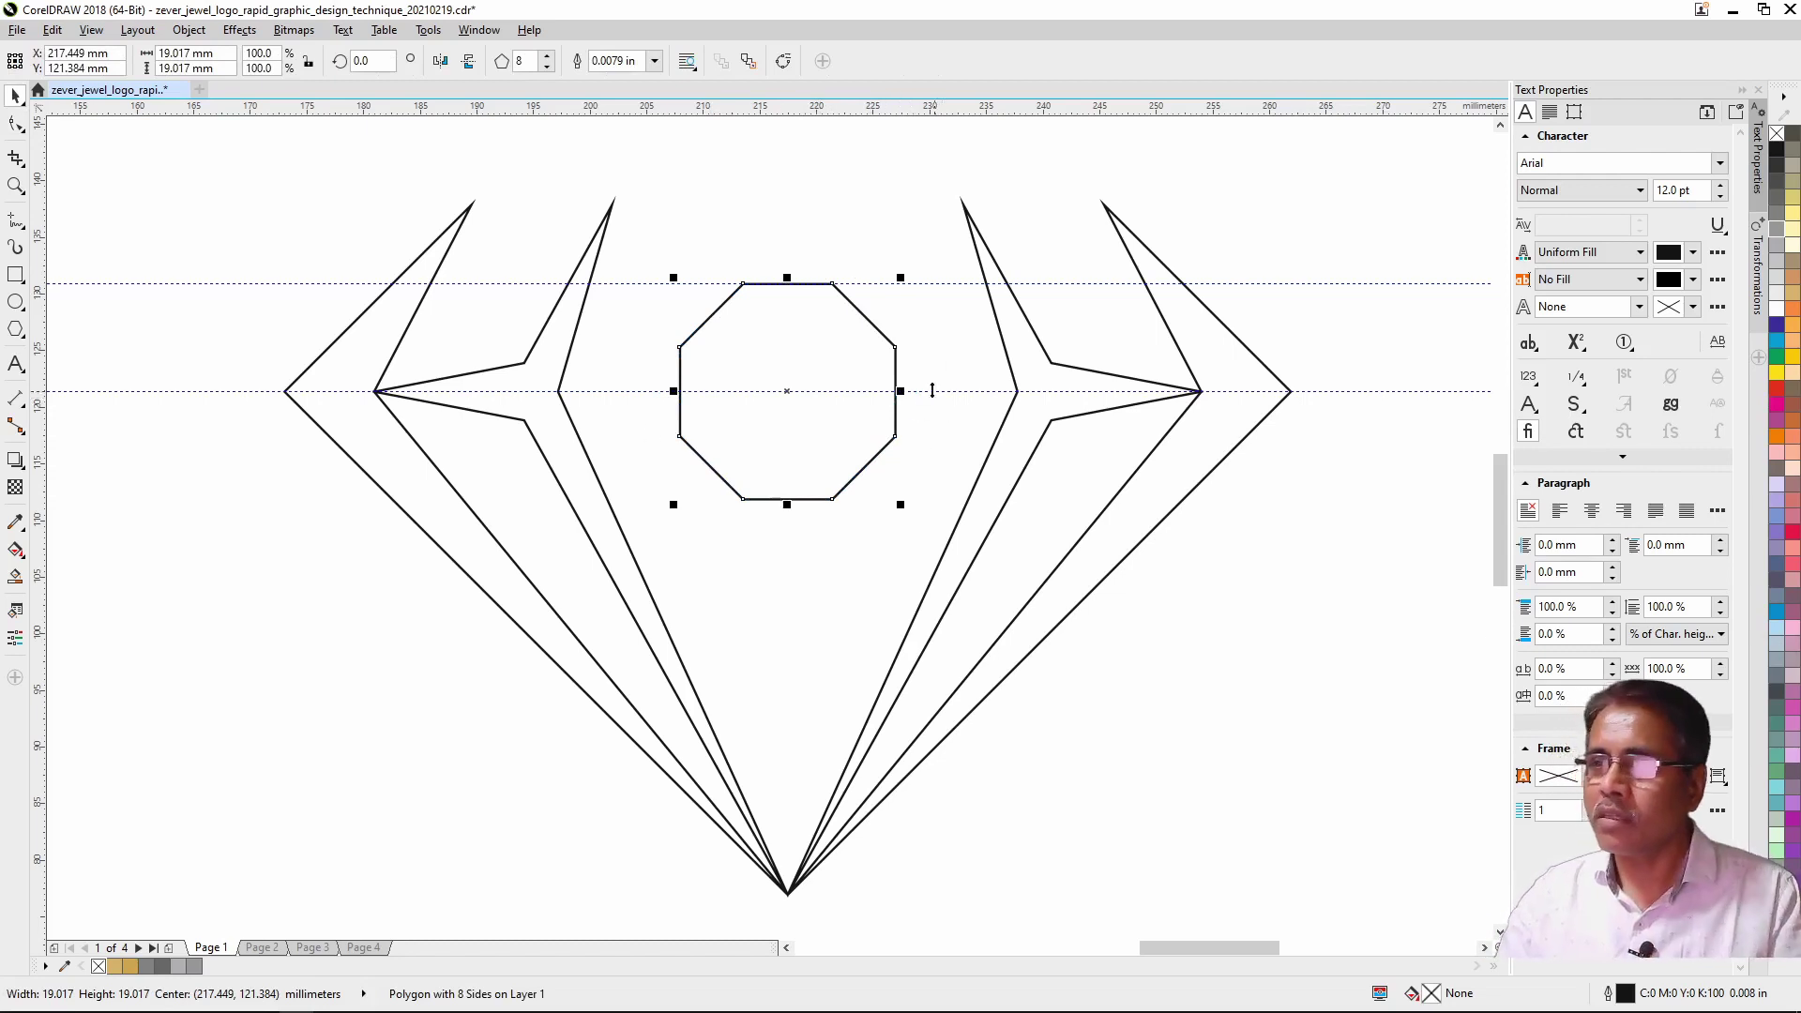
pyautogui.click(819, 329)
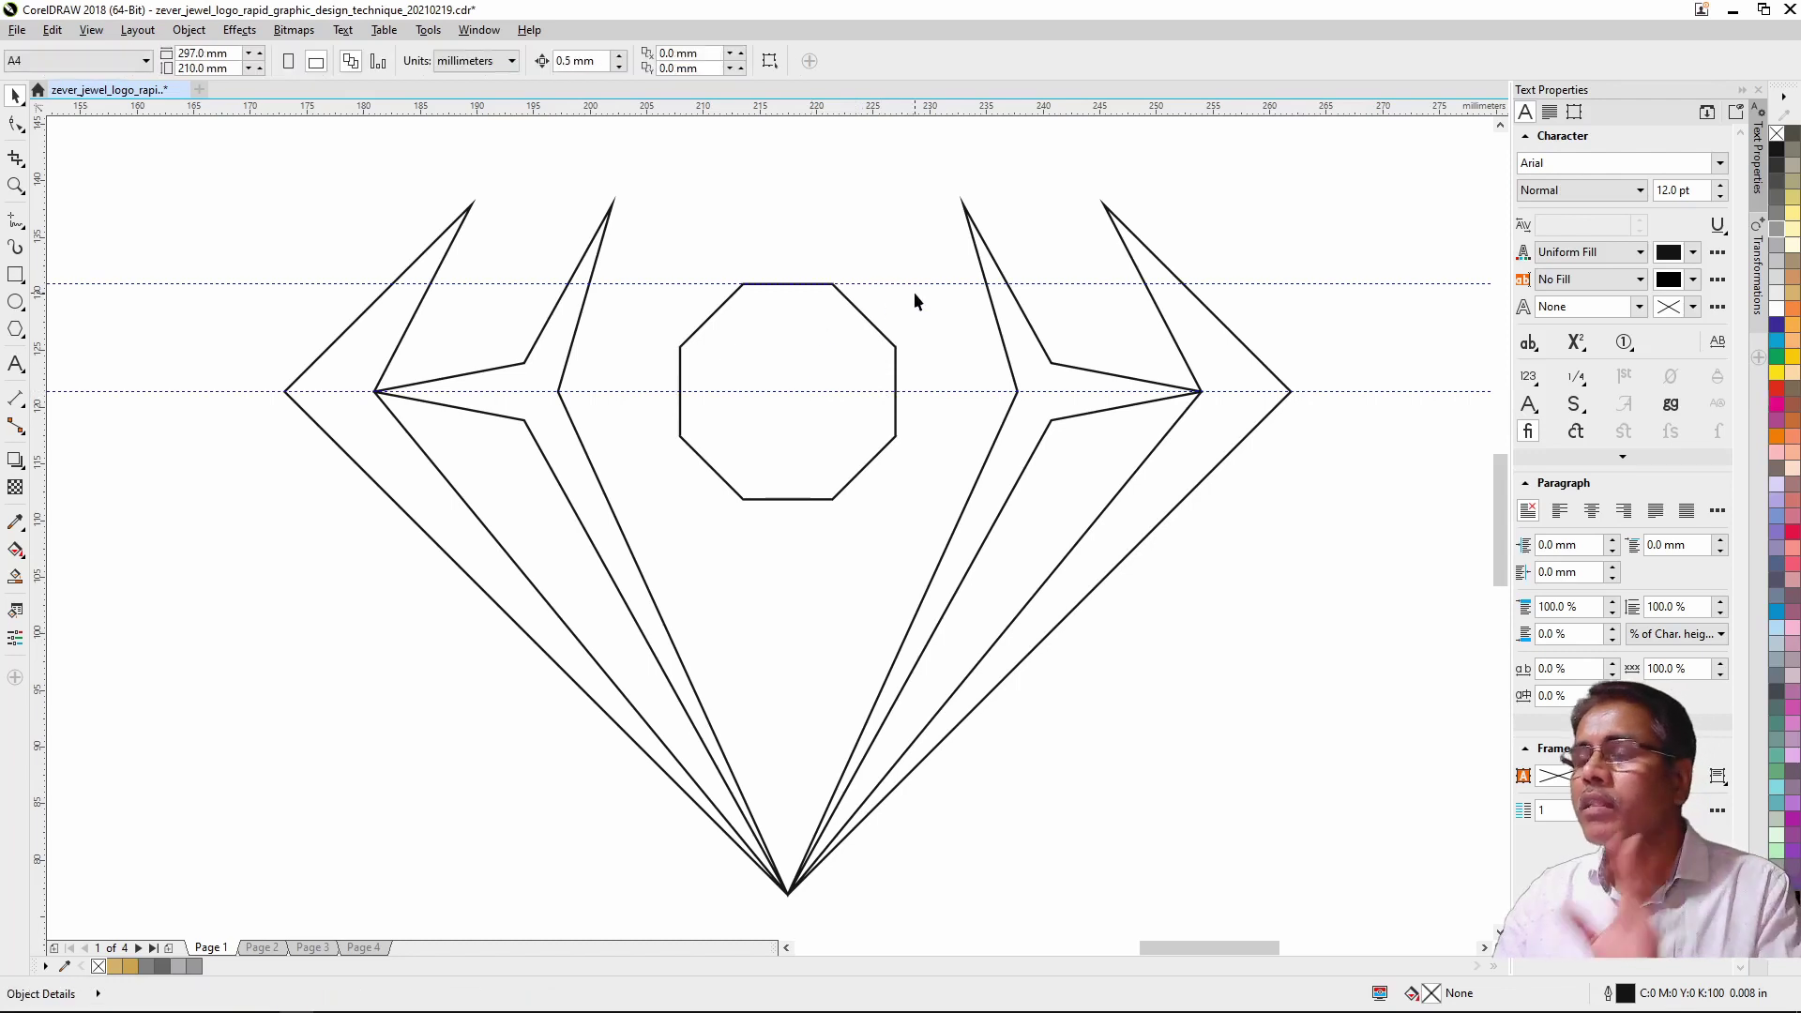
pyautogui.click(865, 315)
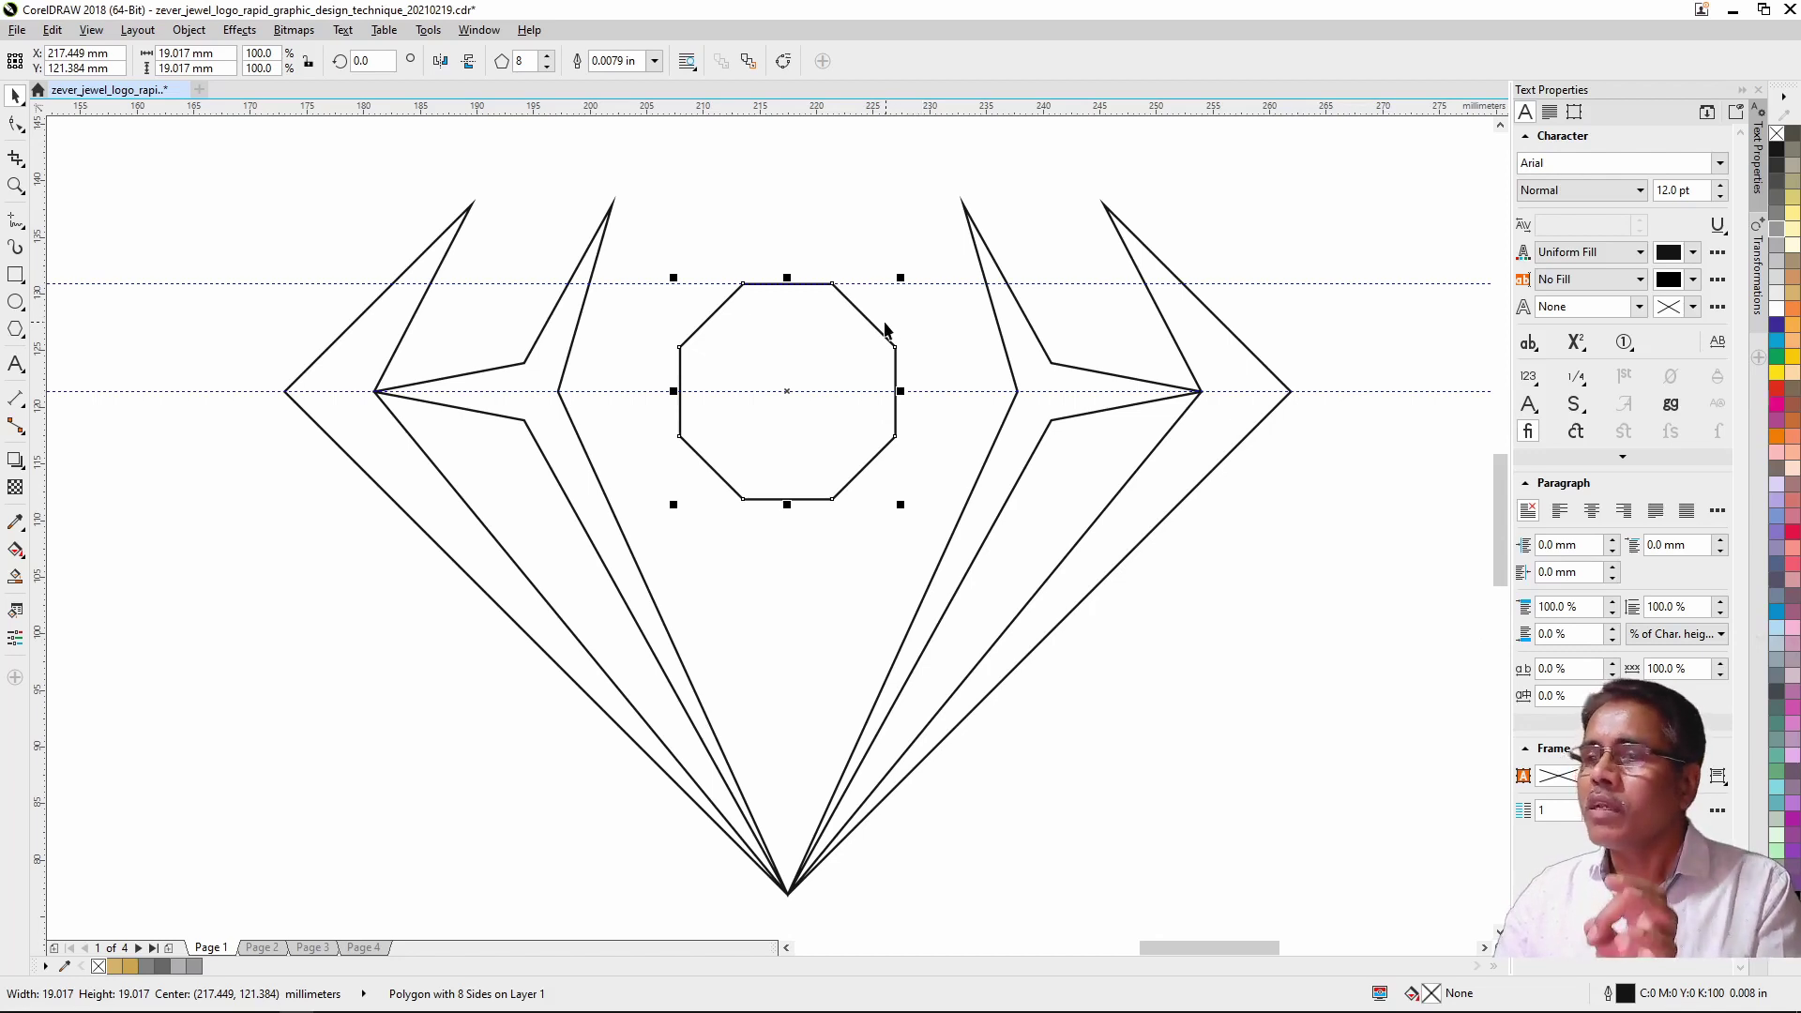
pyautogui.moveTo(871, 321)
pyautogui.mouseDown()
pyautogui.moveTo(883, 237)
pyautogui.moveTo(852, 223)
pyautogui.mouseUp()
pyautogui.click(863, 302)
pyautogui.click(807, 343)
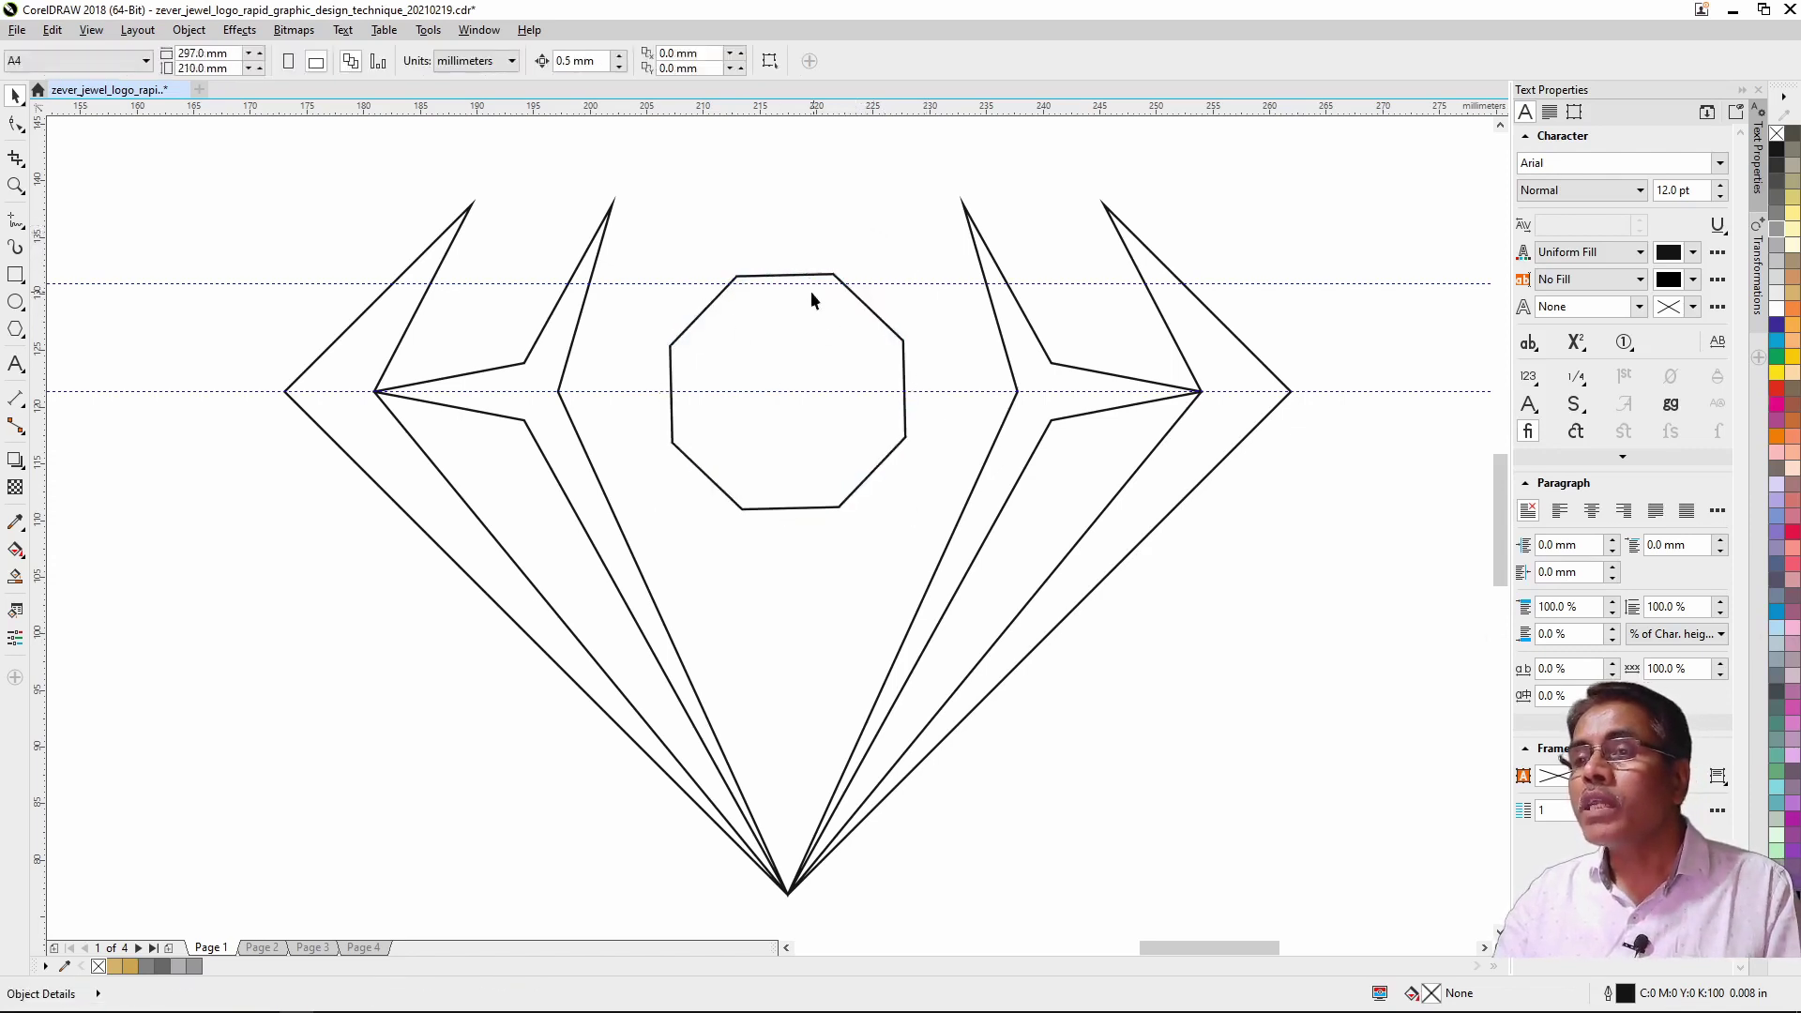
# Step: Undo back to a regular octagon and adjust its top node so it sits flat-topped
pyautogui.press('z')
pyautogui.moveTo(695, 262); pyautogui.dragTo(876, 322)
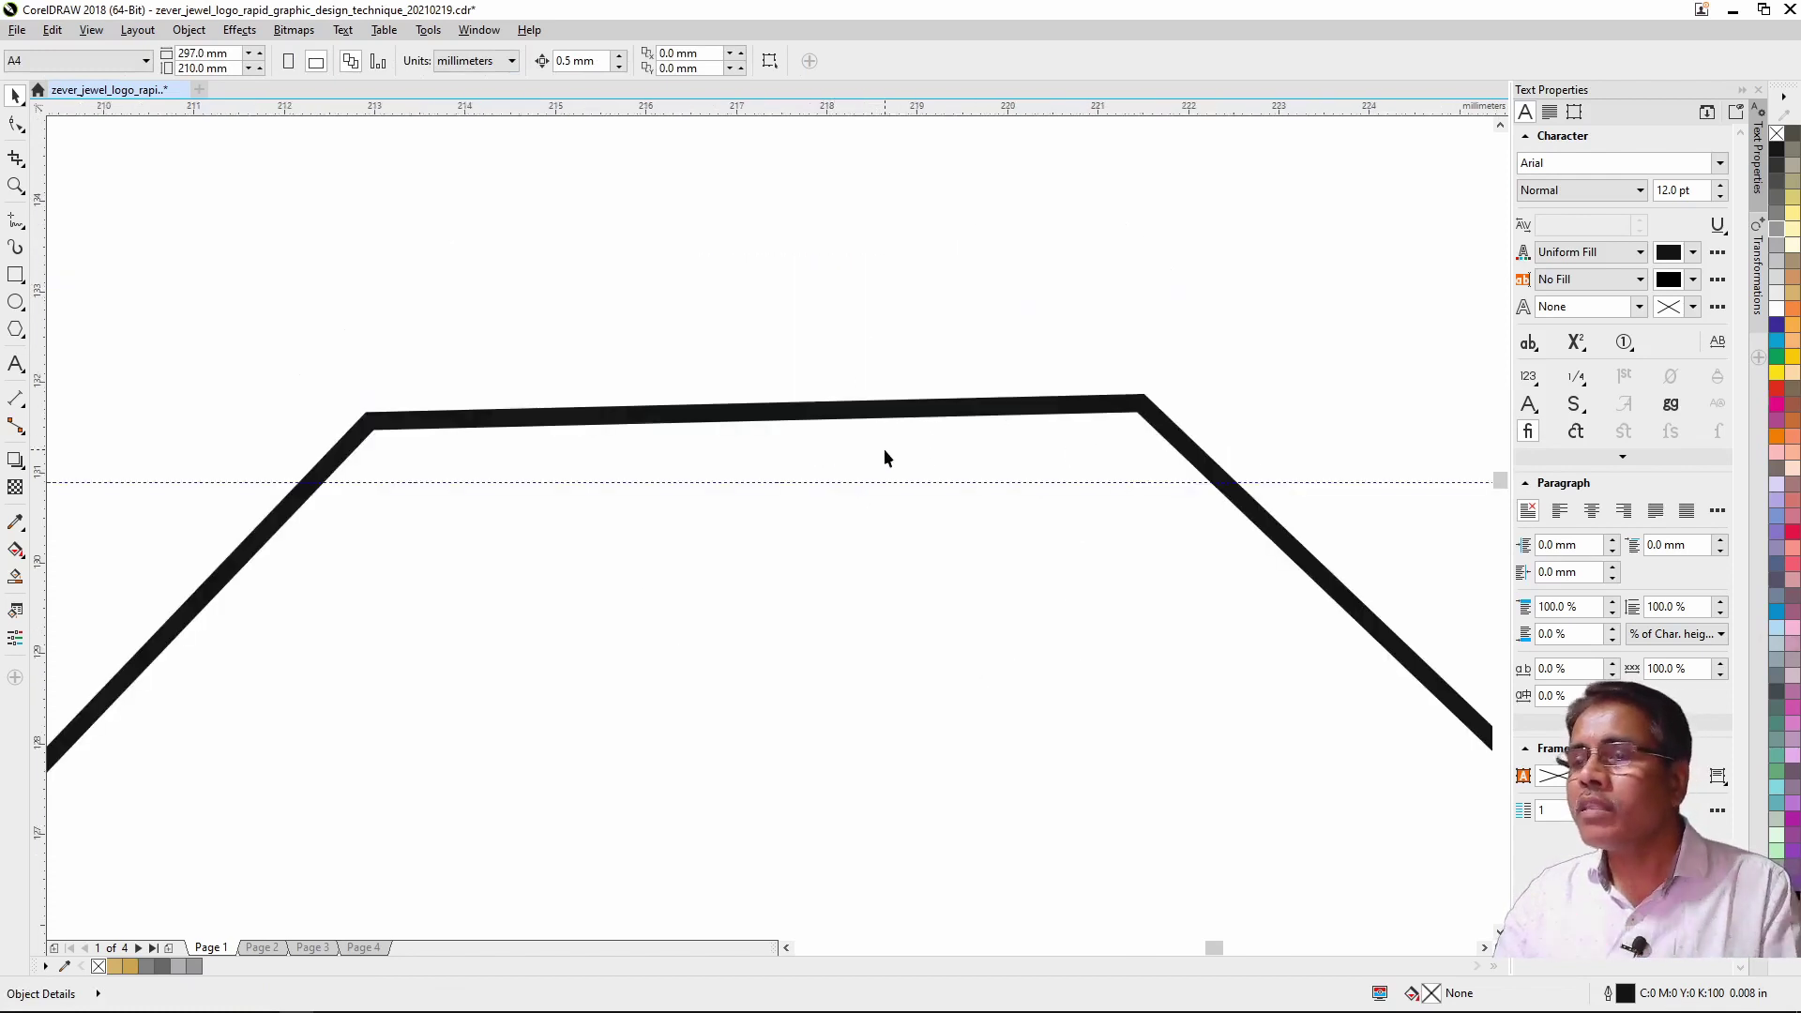
pyautogui.scroll(-2, 828, 437)
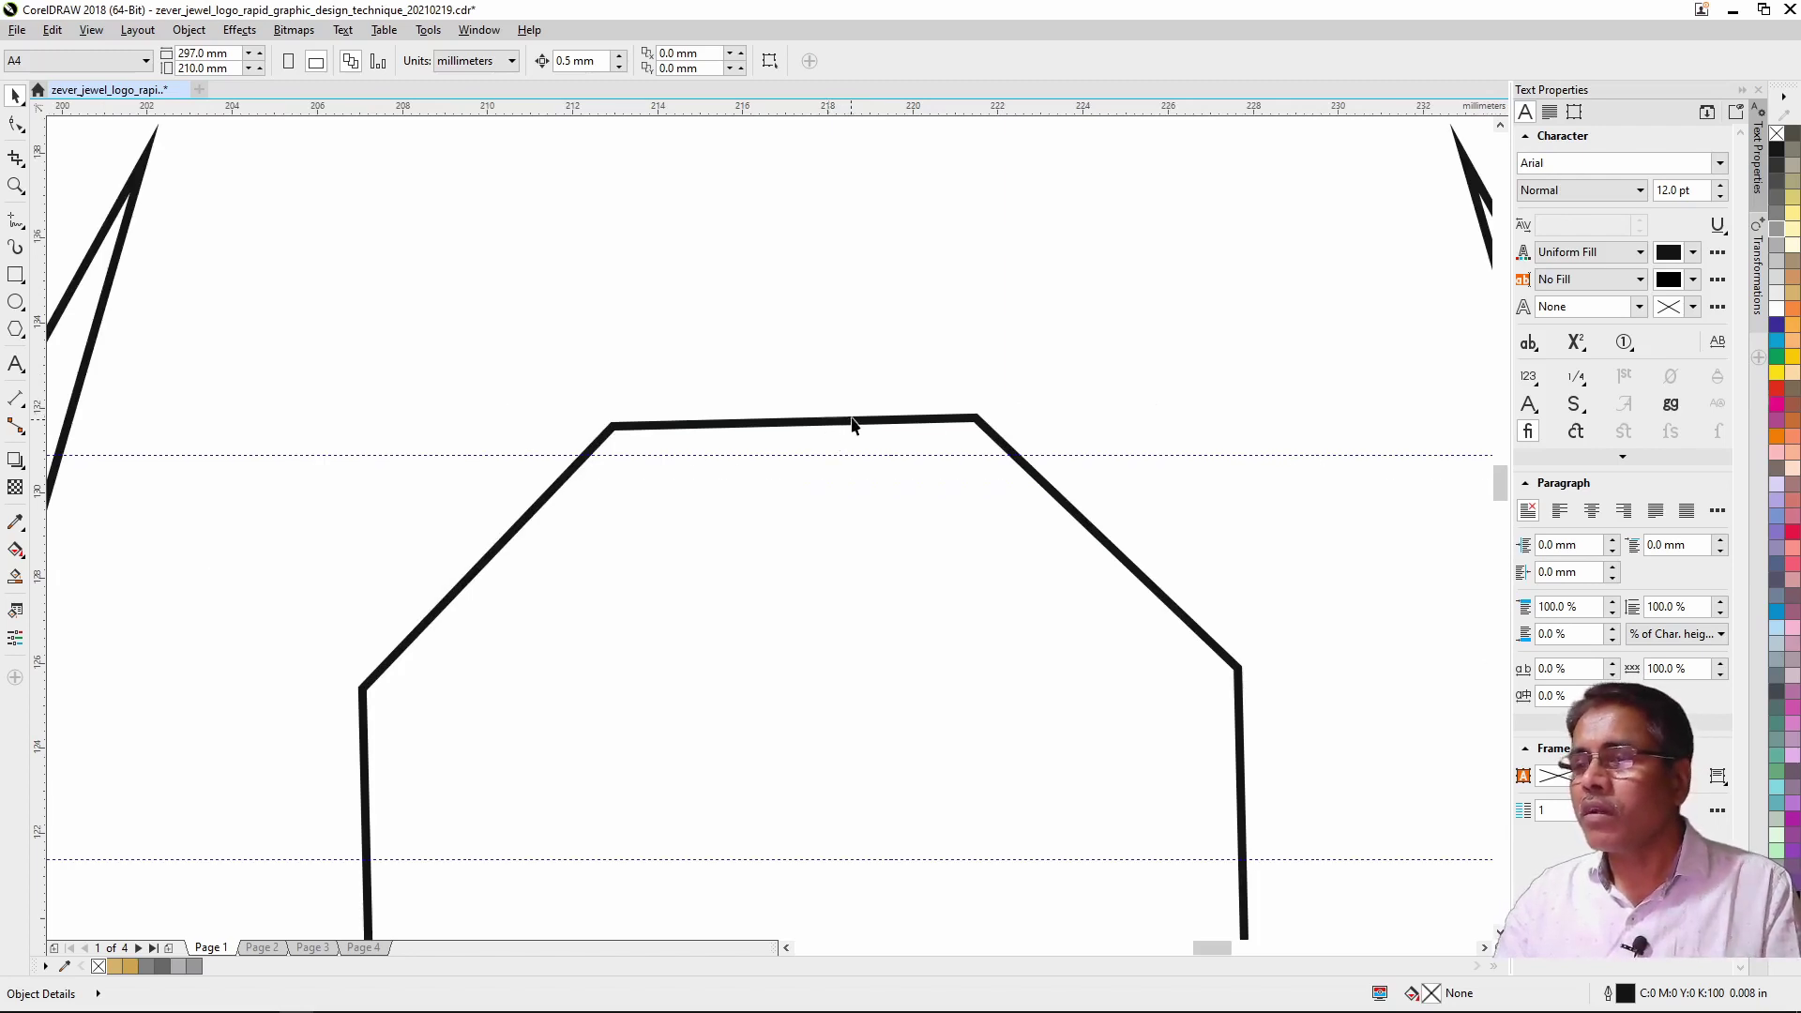
pyautogui.press('F4')
pyautogui.scroll(4, 1276, 460)
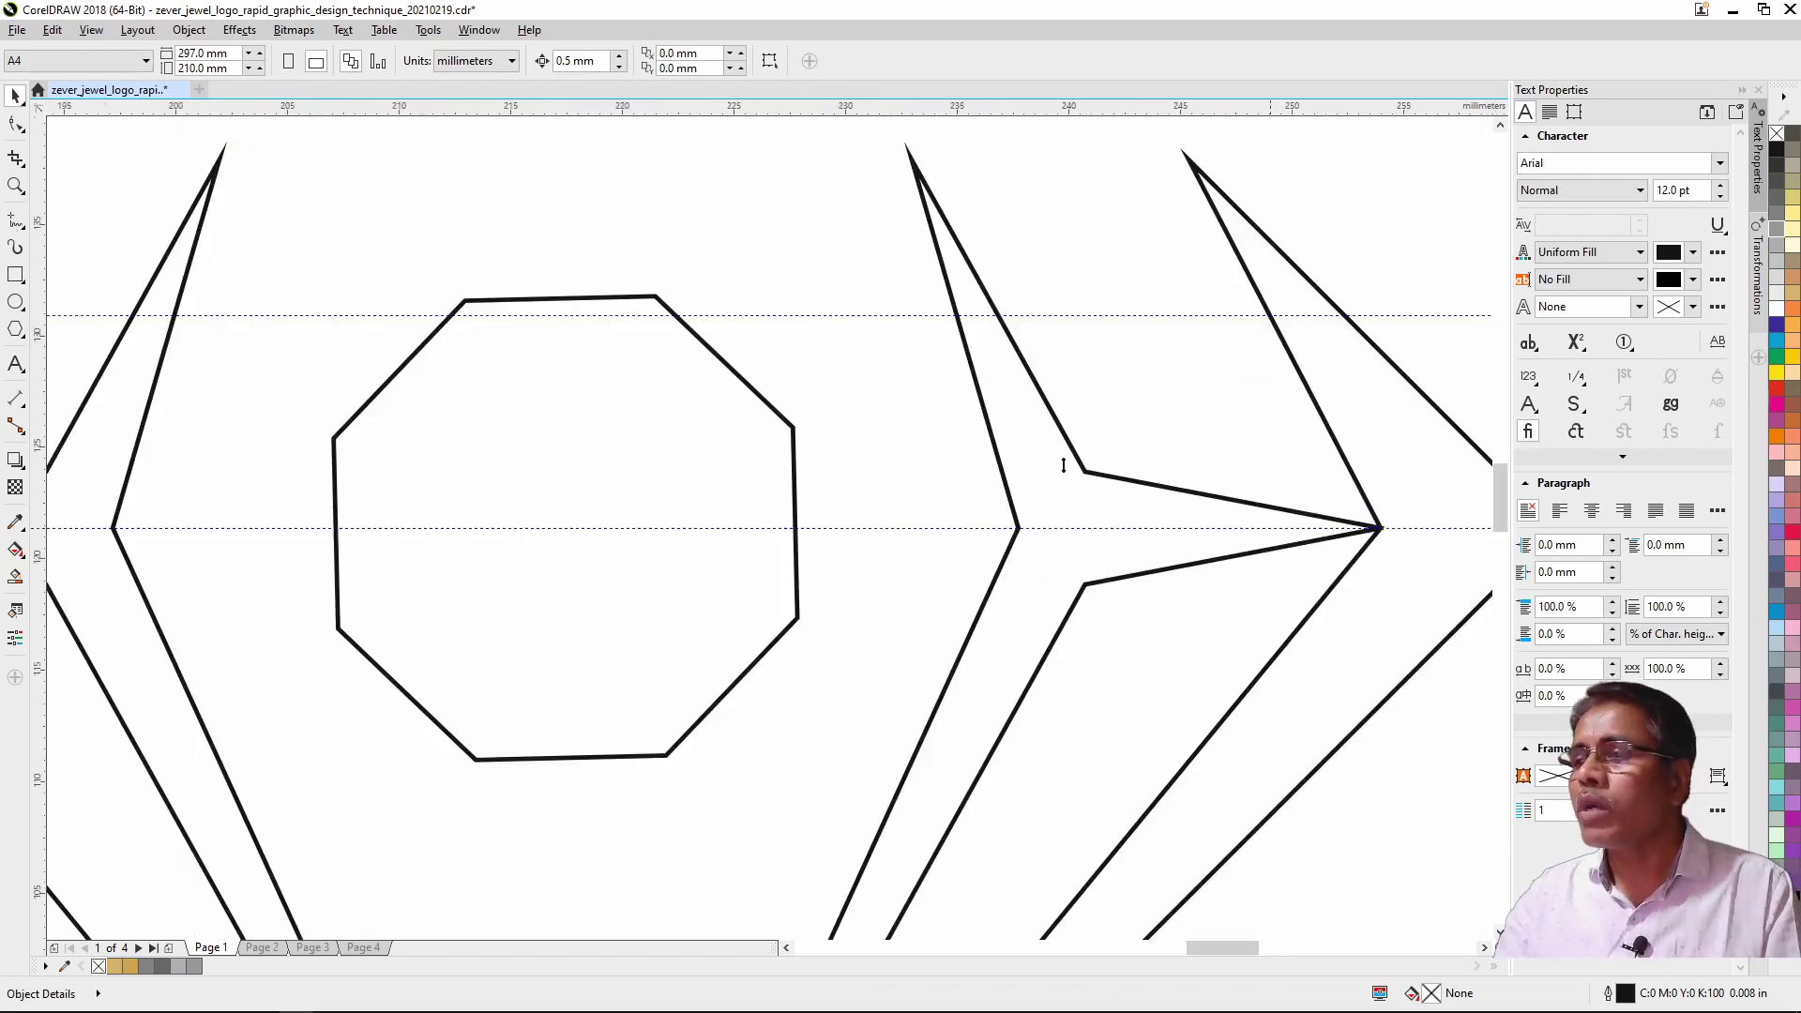
pyautogui.hotkey('ctrl', 'z')
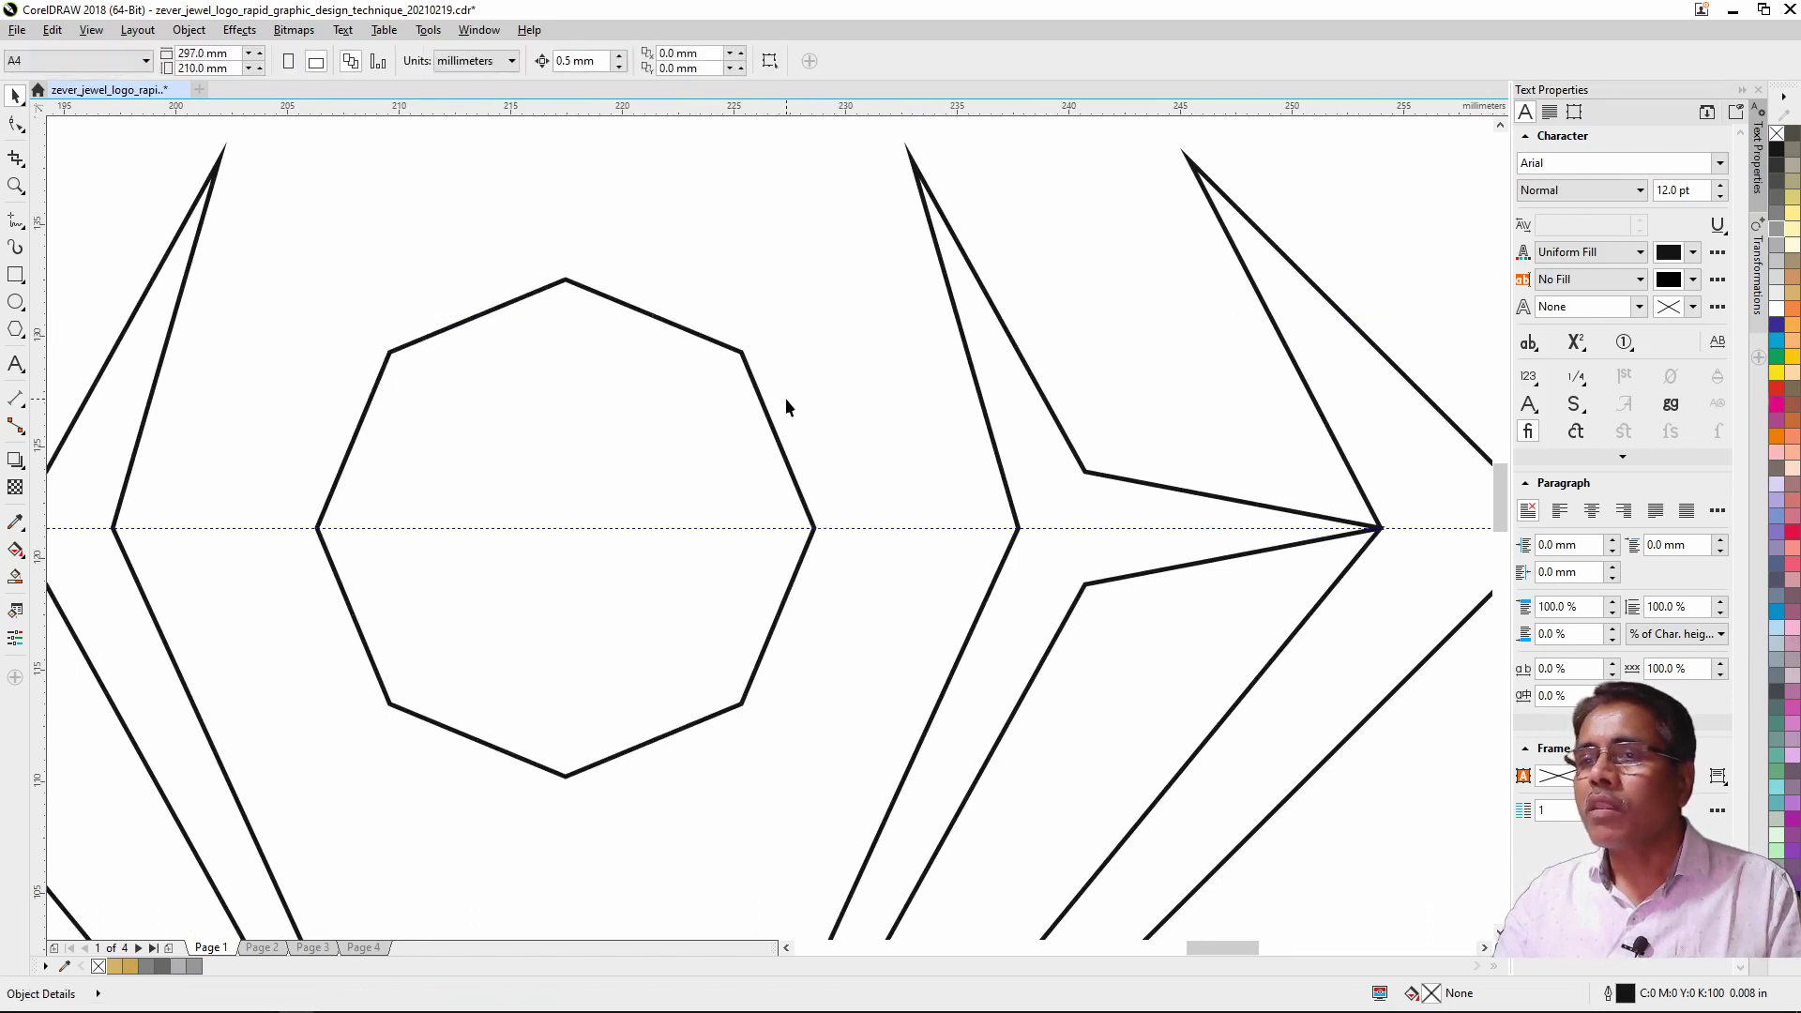
pyautogui.click(590, 291)
pyautogui.press('F10')
pyautogui.moveTo(537, 267); pyautogui.dragTo(599, 323)
pyautogui.press('space')
pyautogui.scroll(-2, 819, 532)
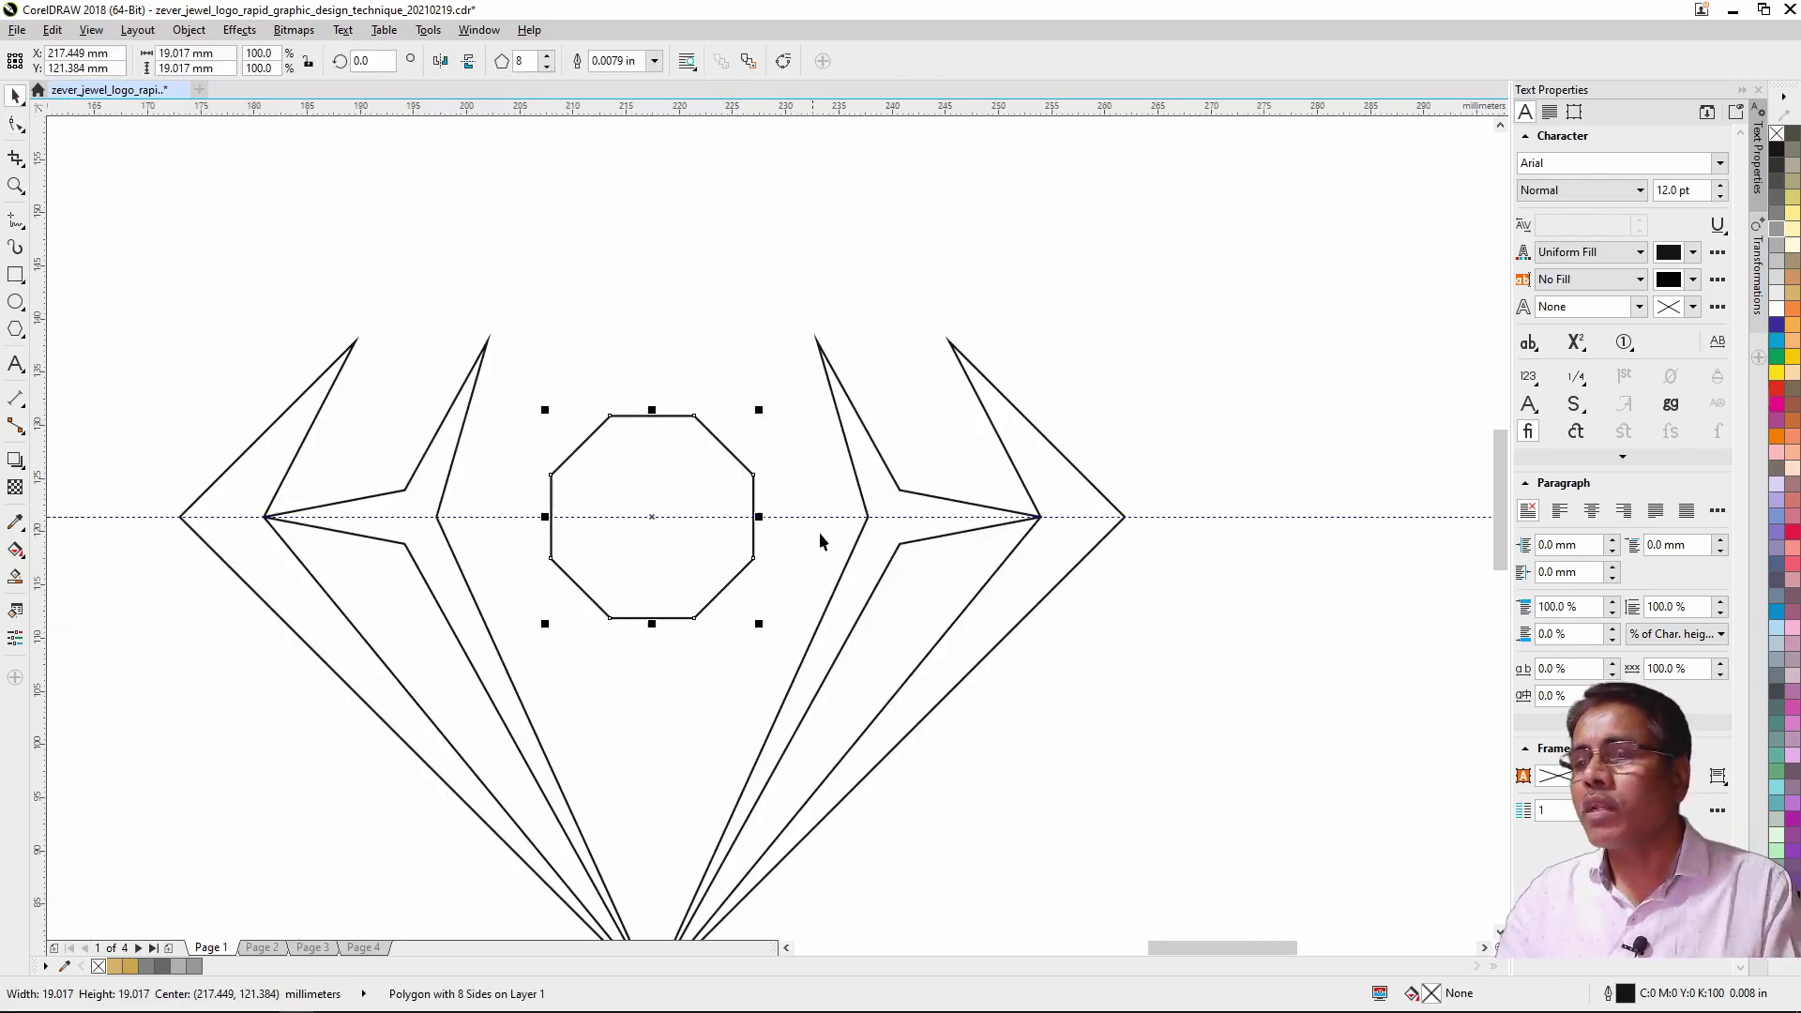
pyautogui.scroll(-2, 661, 460)
pyautogui.moveTo(904, 350); pyautogui.dragTo(1328, 565)
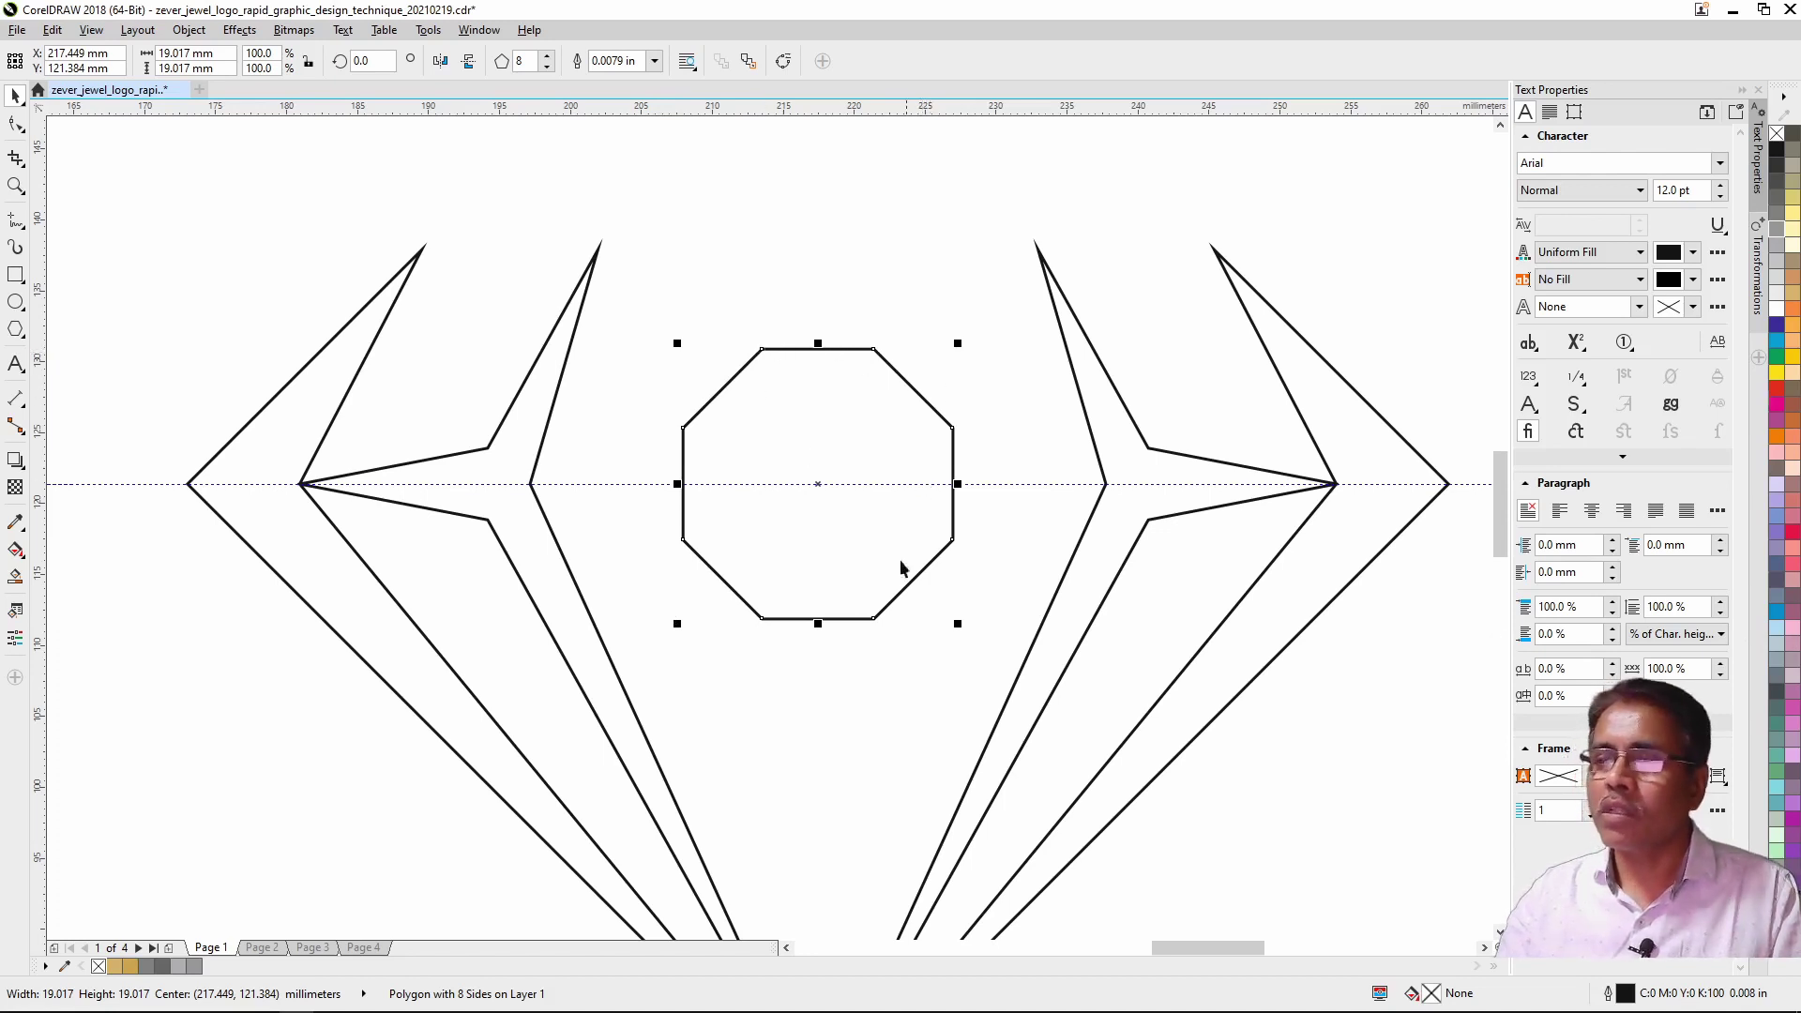
# Step: Combine the wings and octagon into one curve with gold fill and no outline
pyautogui.scroll(-2, 888, 422)
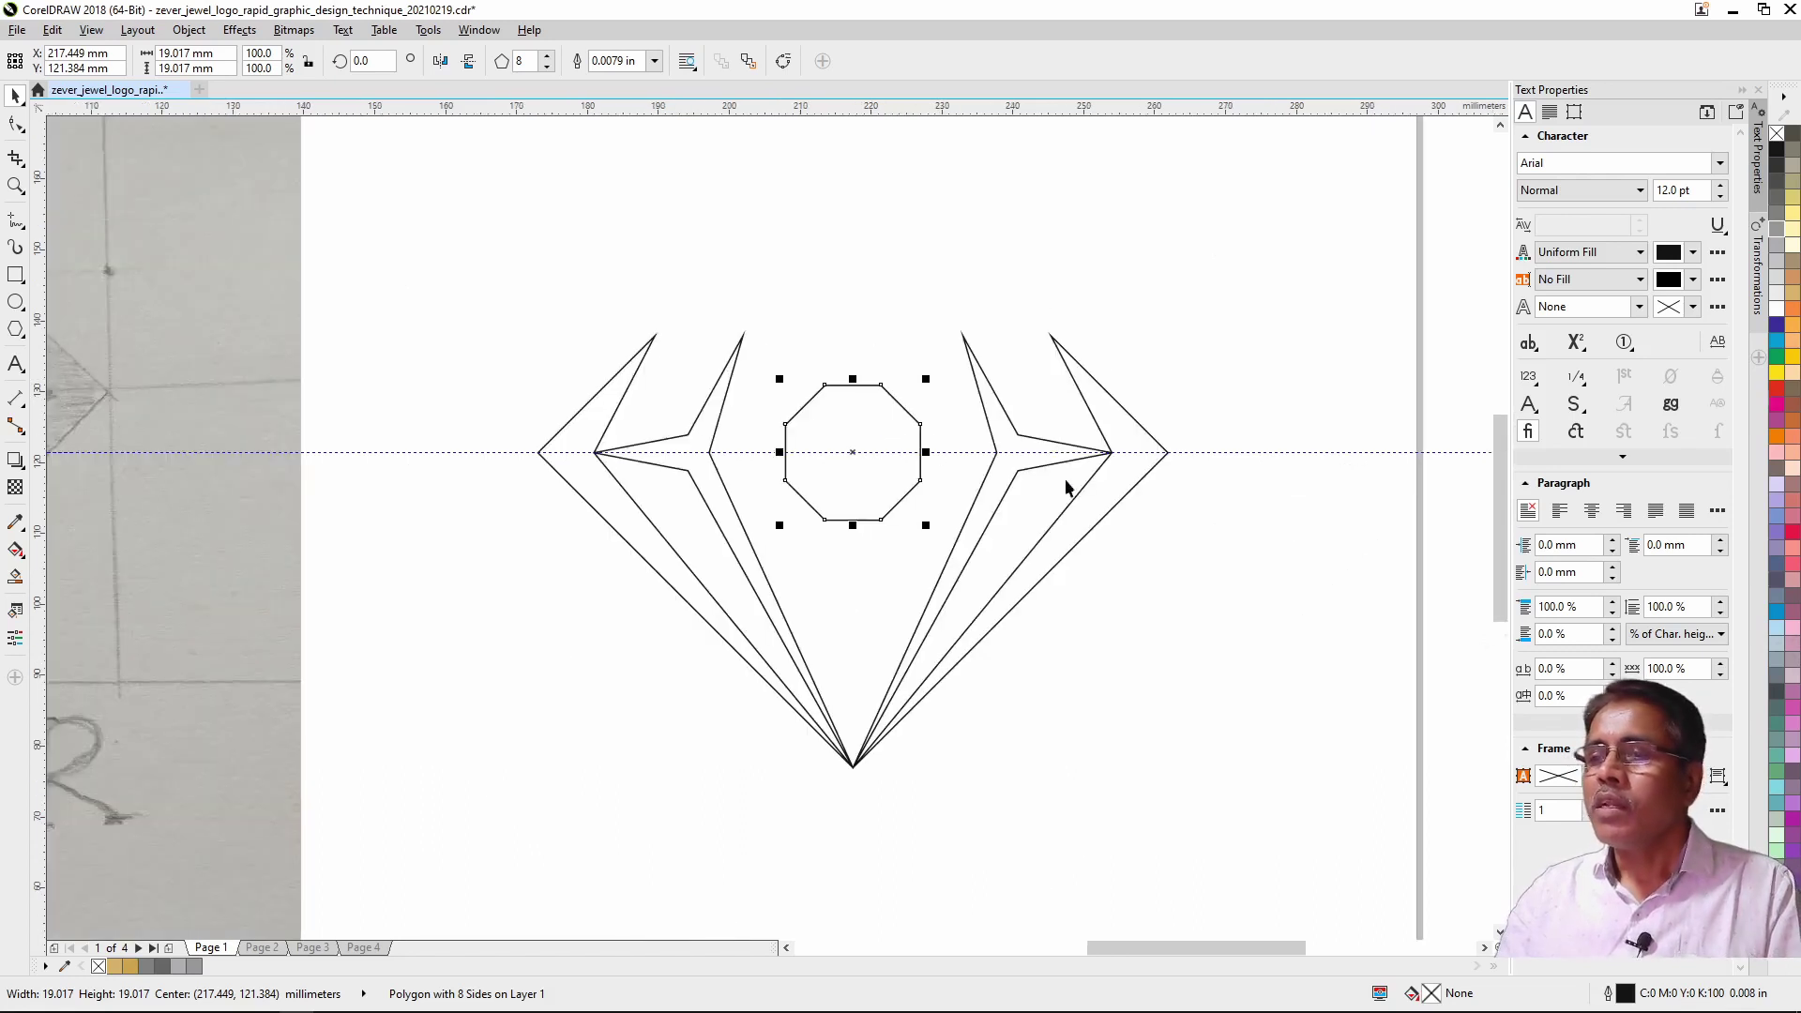
pyautogui.moveTo(1235, 279); pyautogui.dragTo(799, 593)
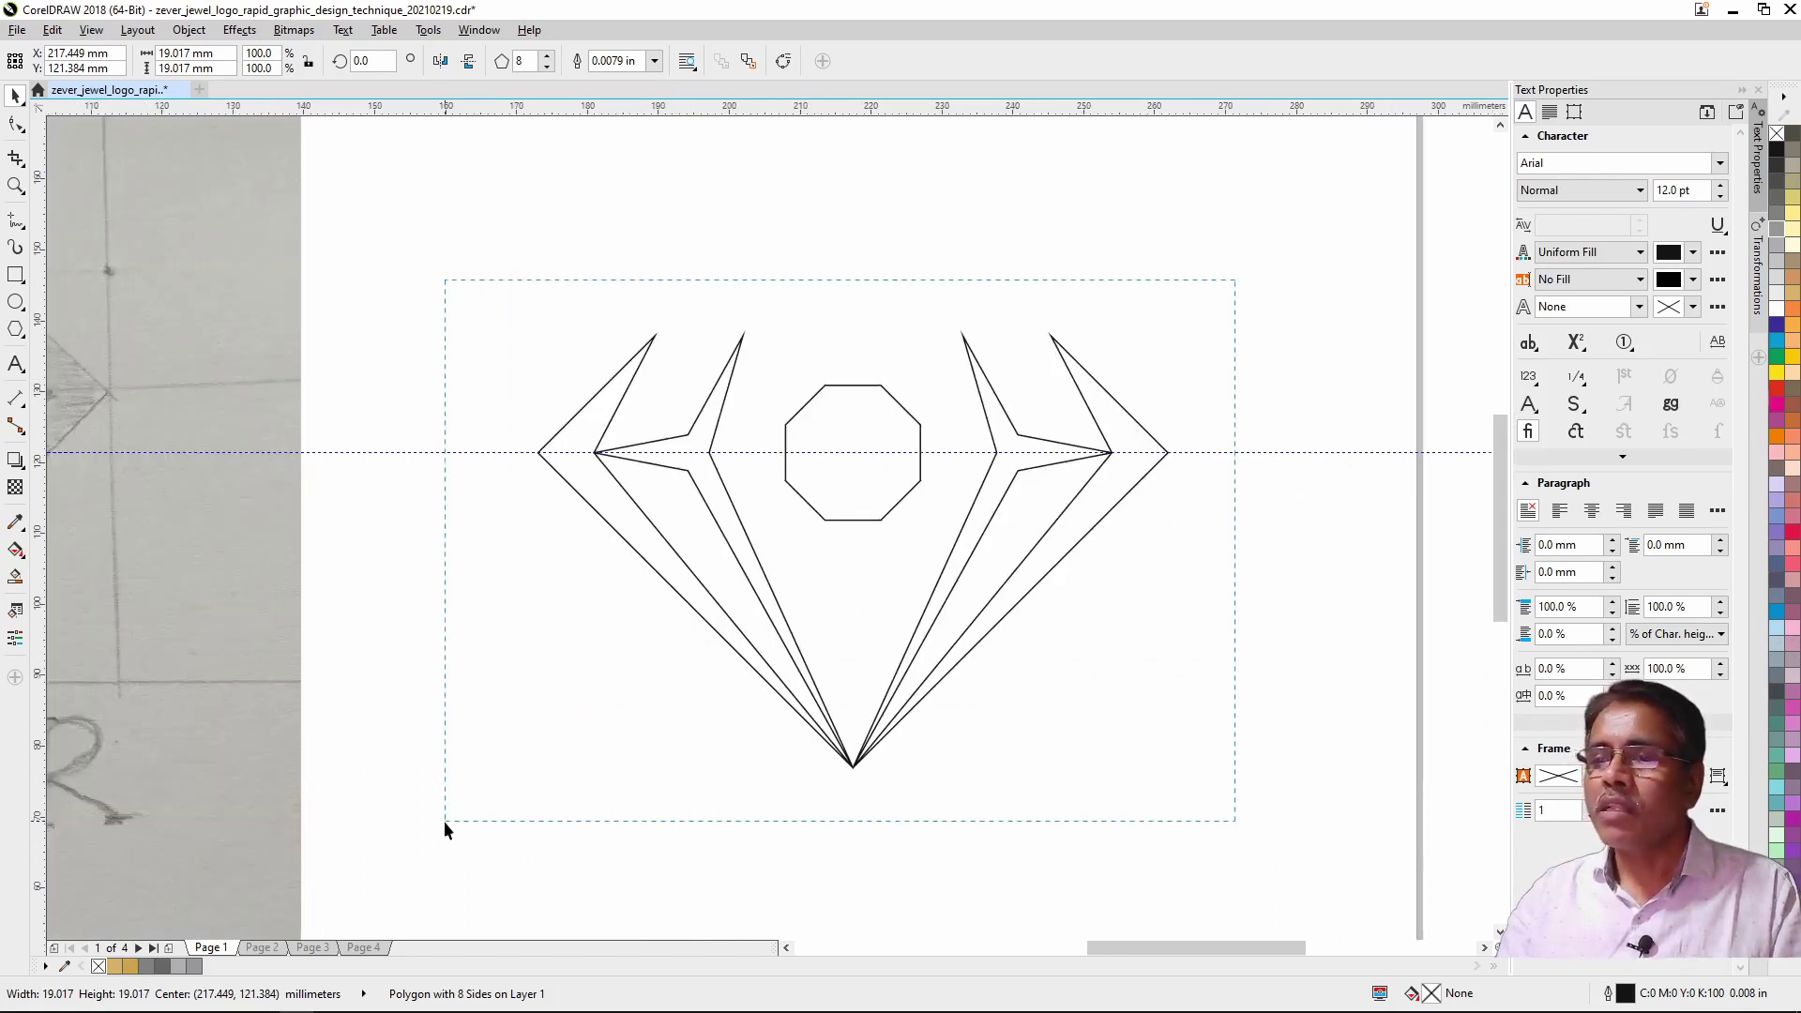
pyautogui.moveTo(483, 768); pyautogui.dragTo(445, 822)
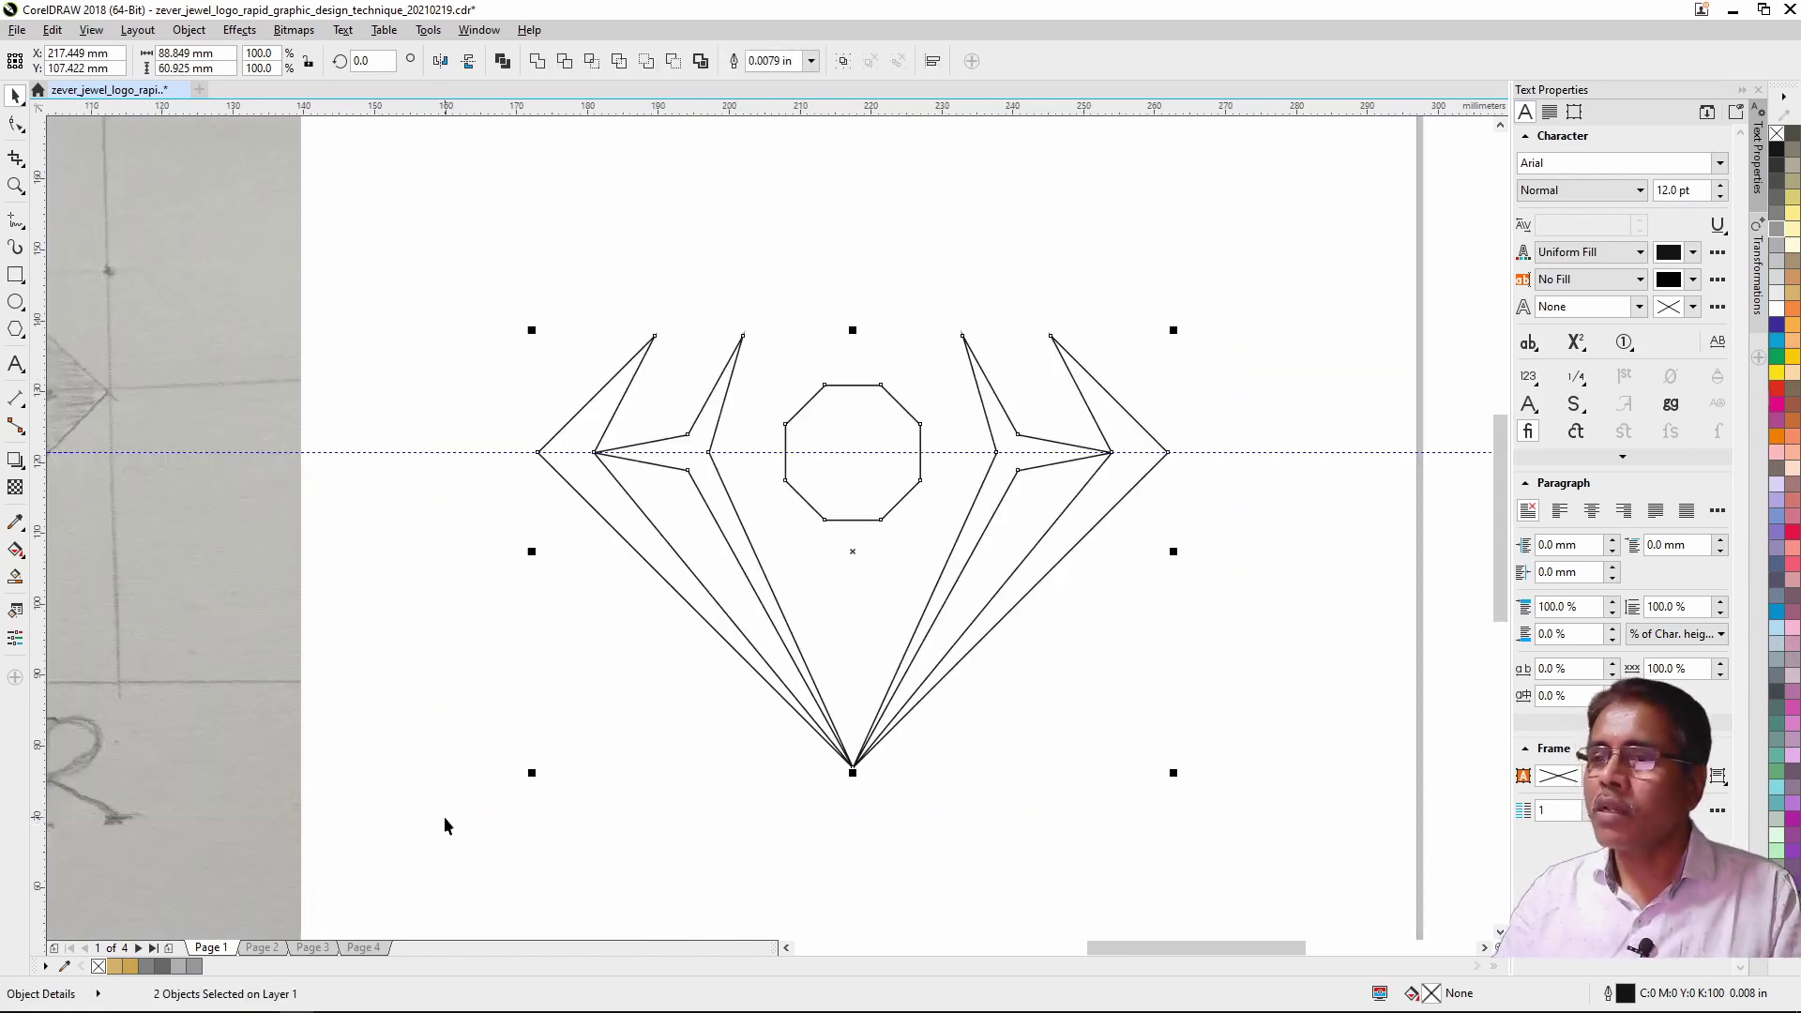
pyautogui.hotkey('ctrl', 'l')
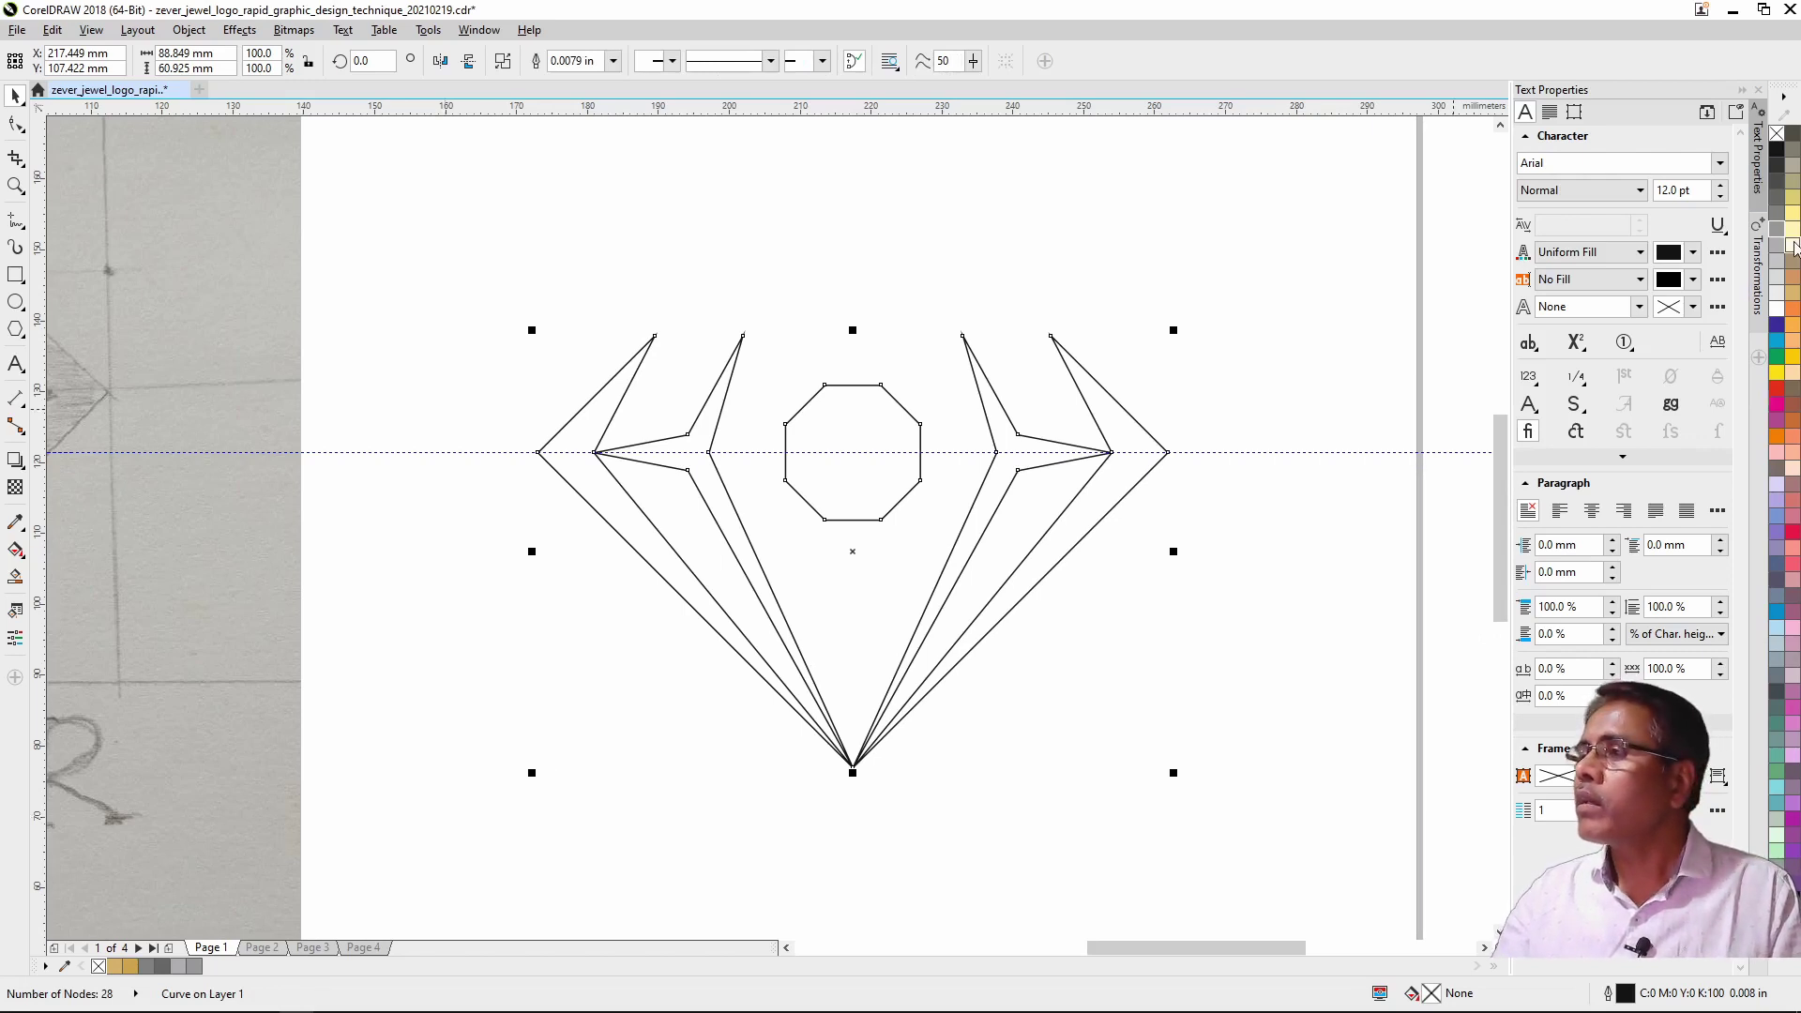
pyautogui.click(1792, 296)
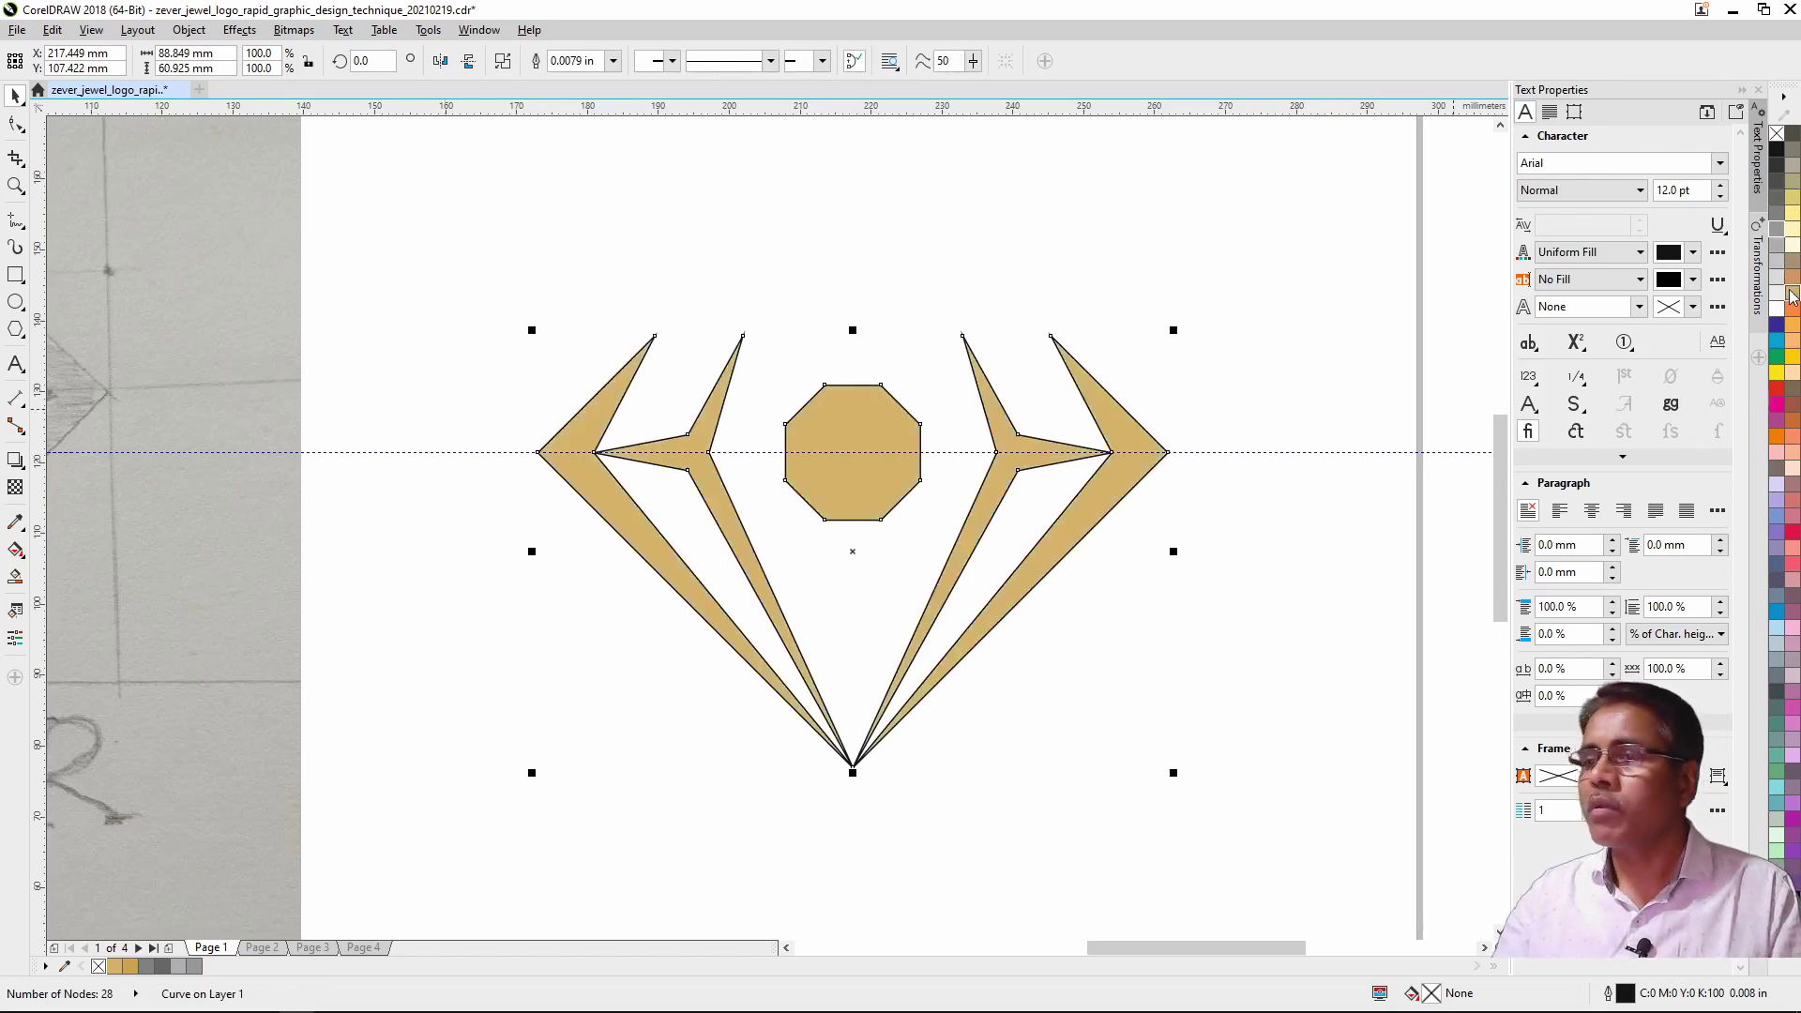
pyautogui.rightClick(1775, 134)
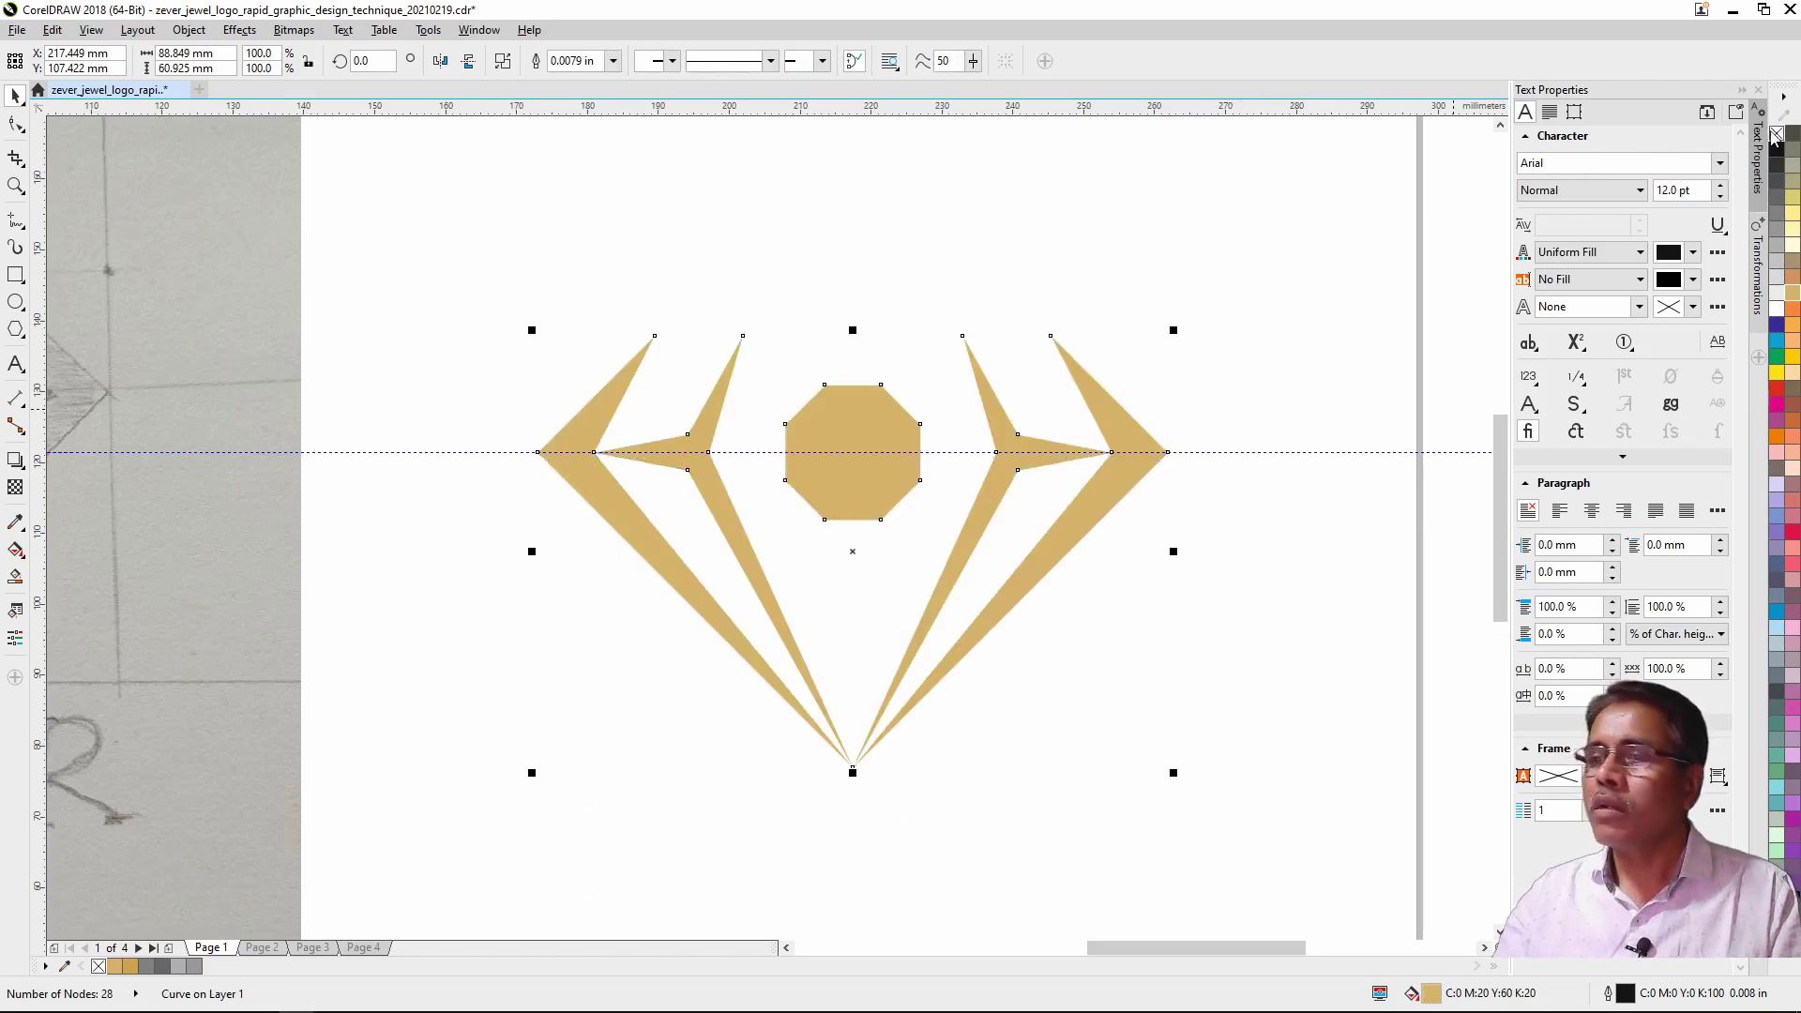
# Step: Remove the horizontal guideline and move the gold emblem higher up the page
pyautogui.click(572, 647)
pyautogui.scroll(-2, 656, 713)
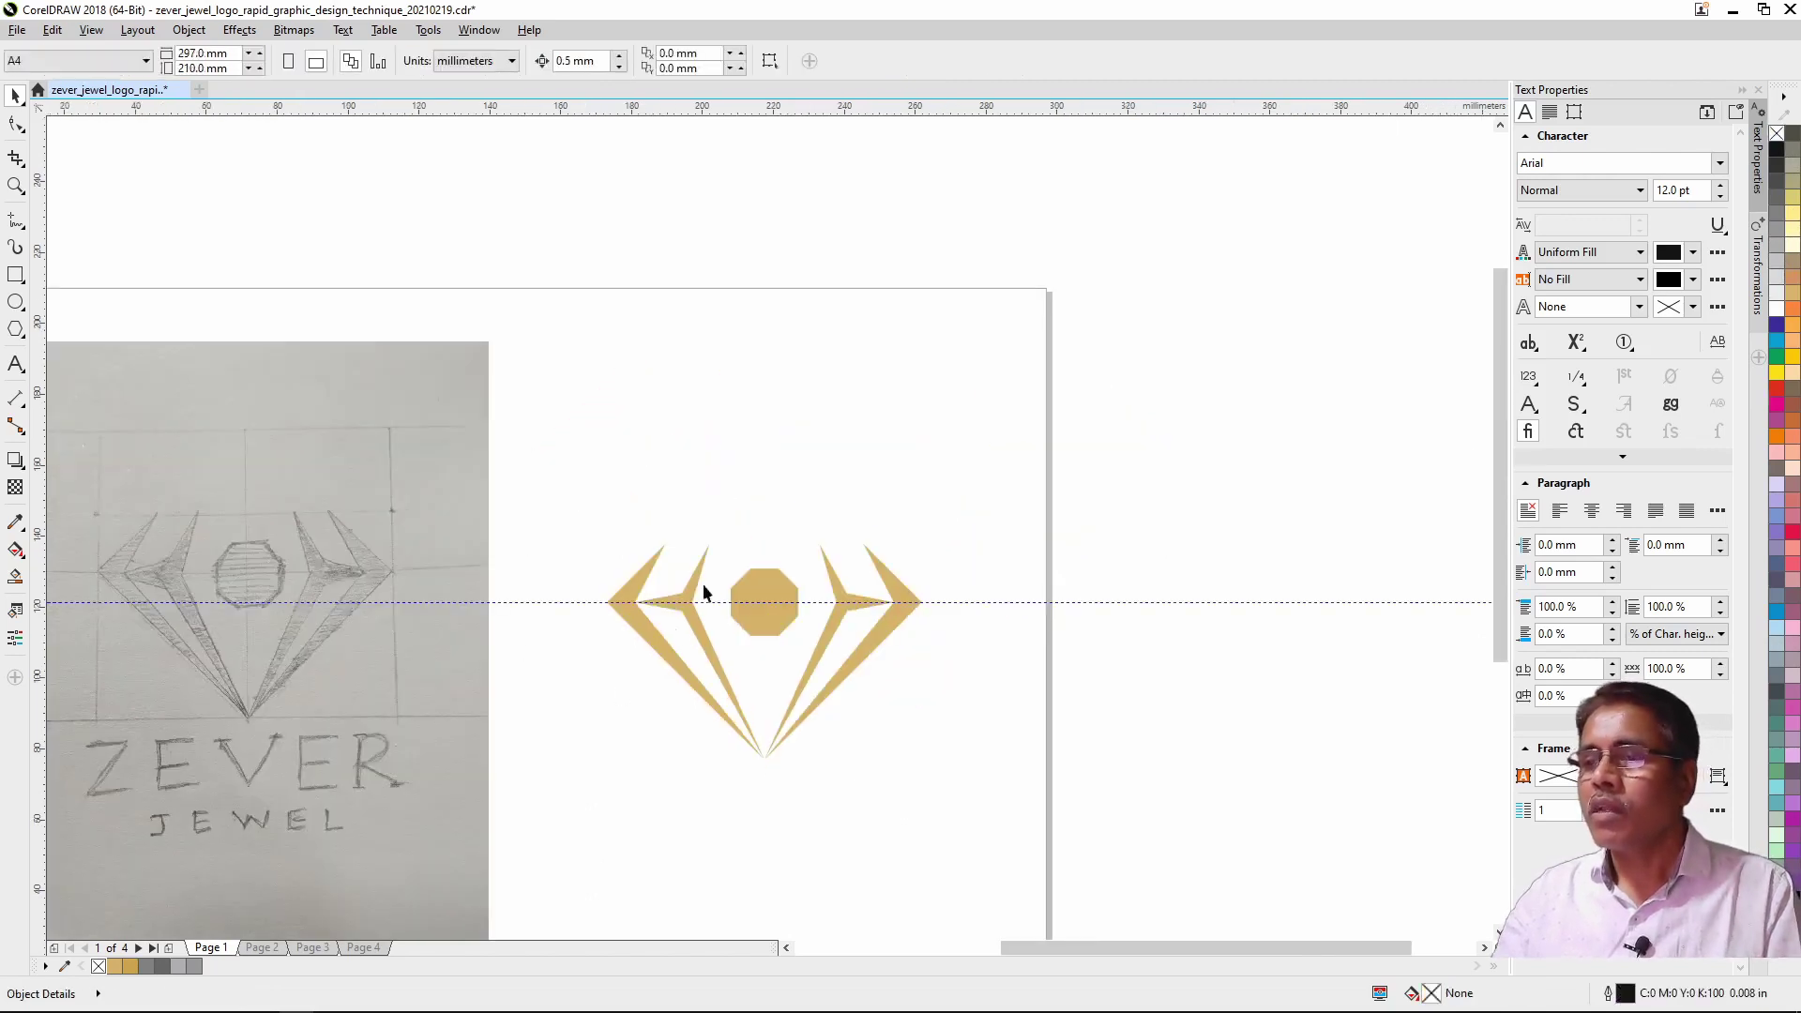
pyautogui.click(972, 602)
pyautogui.press('Escape')
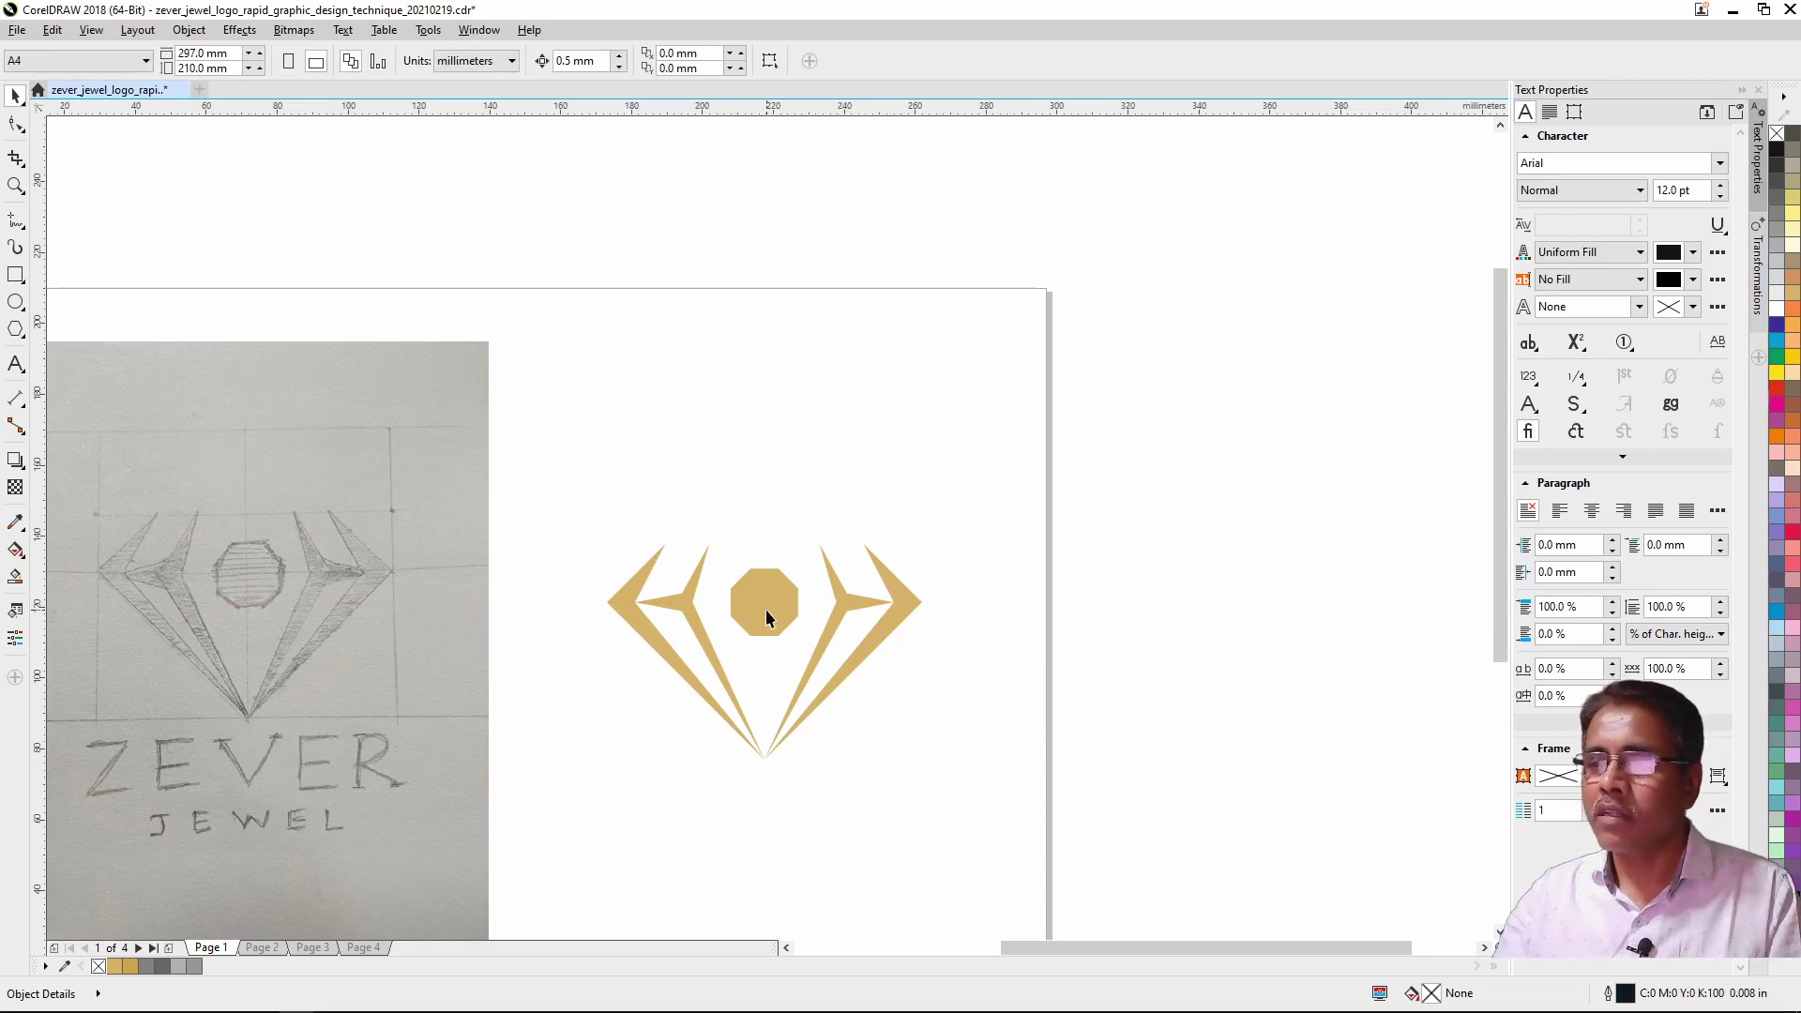
pyautogui.moveTo(766, 610); pyautogui.dragTo(739, 485)
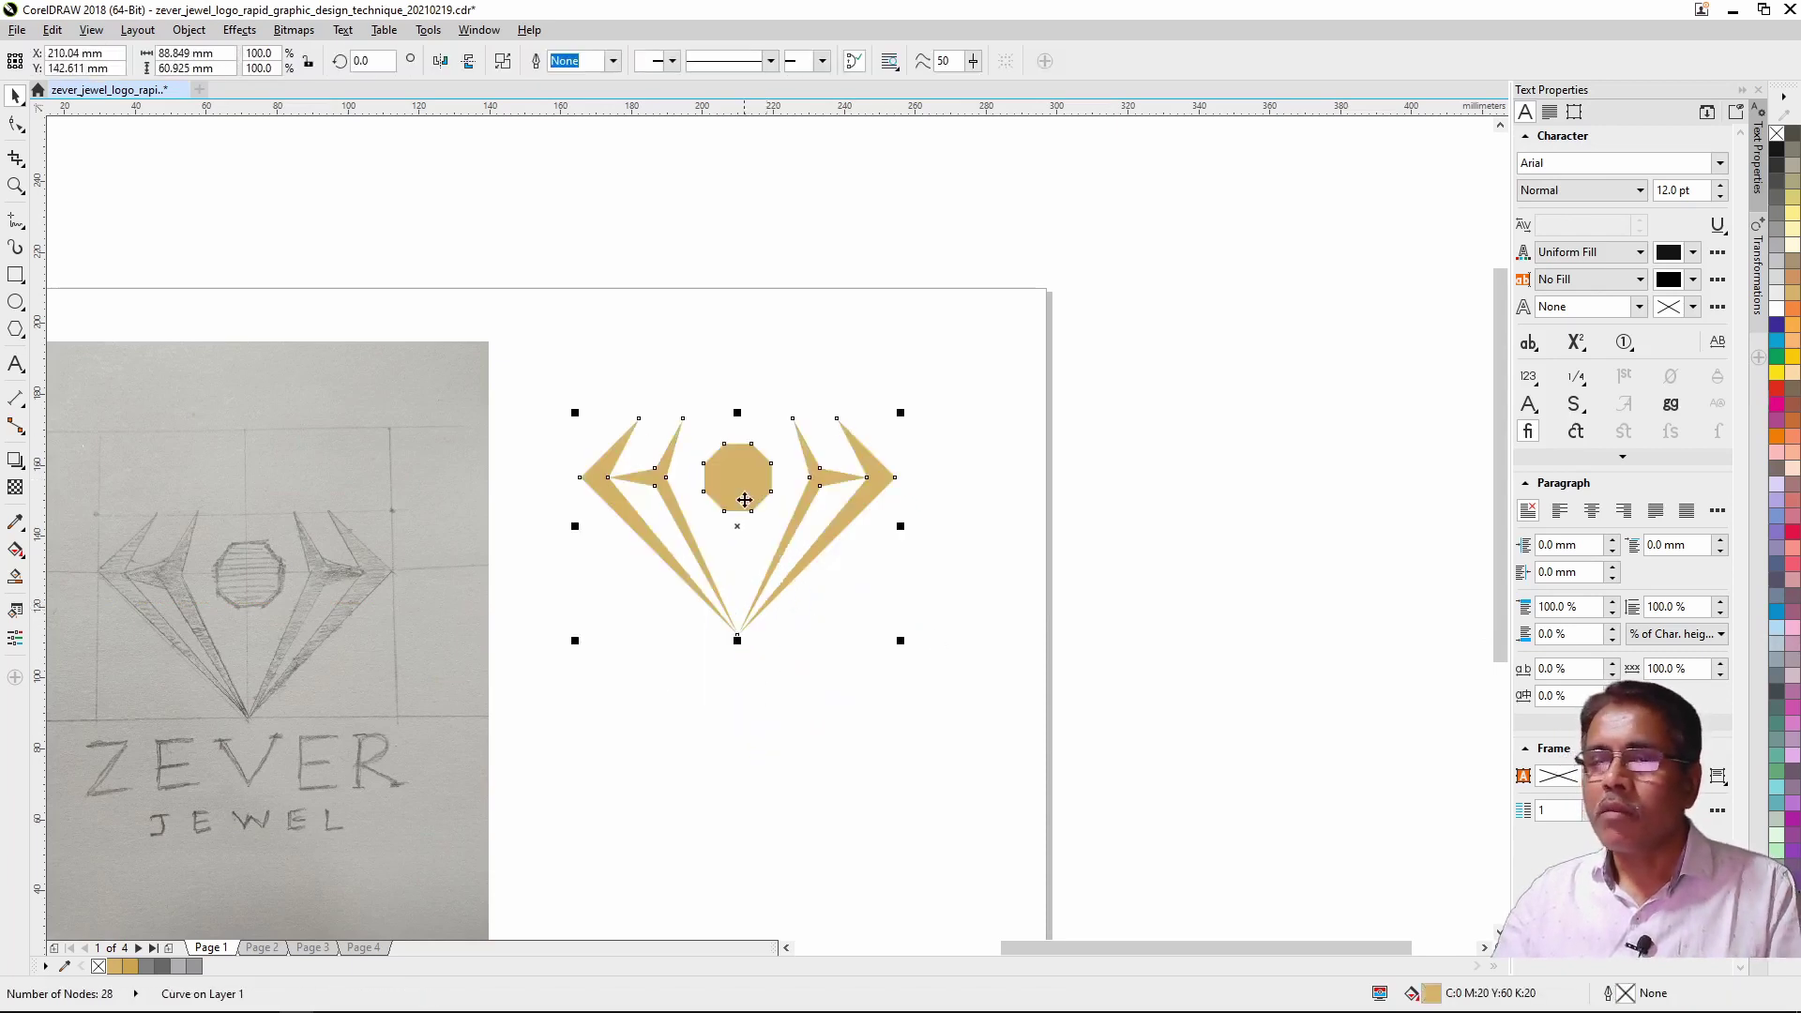
pyautogui.press('F4')
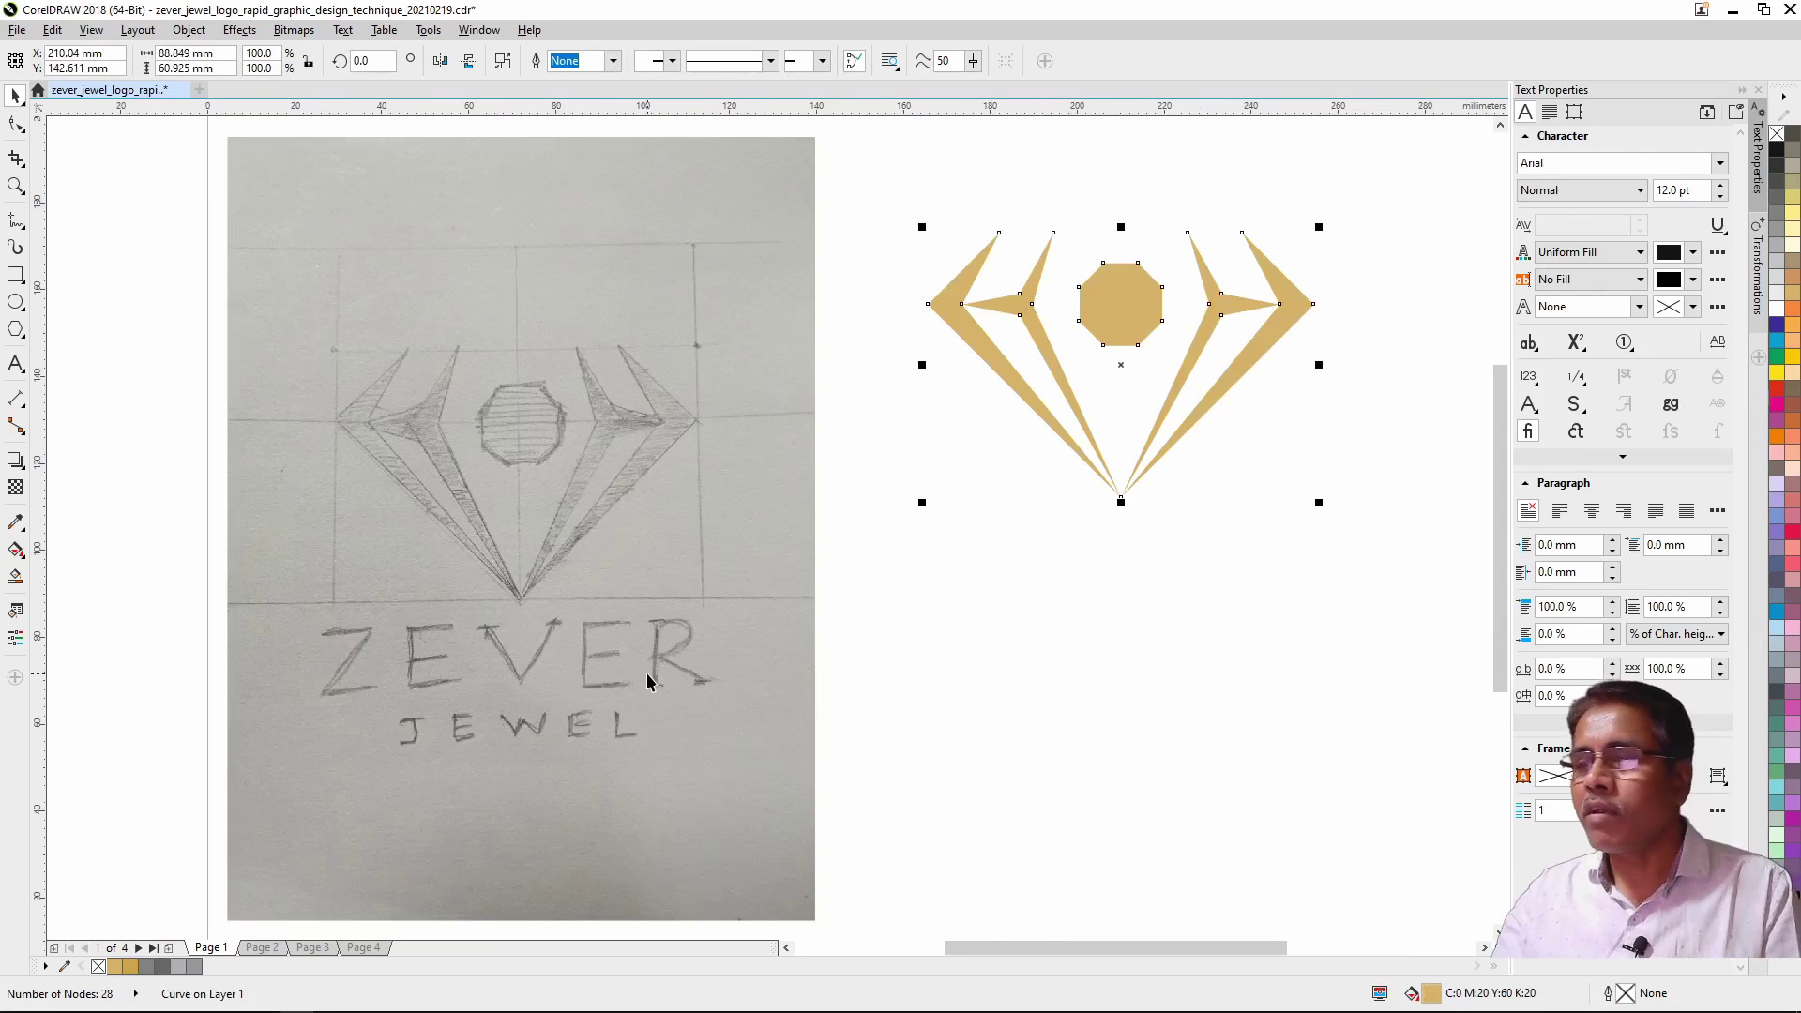
# Step: Type ZEVER in 24 pt Arial below the gold emblem
pyautogui.click(1107, 553)
pyautogui.press('F8')
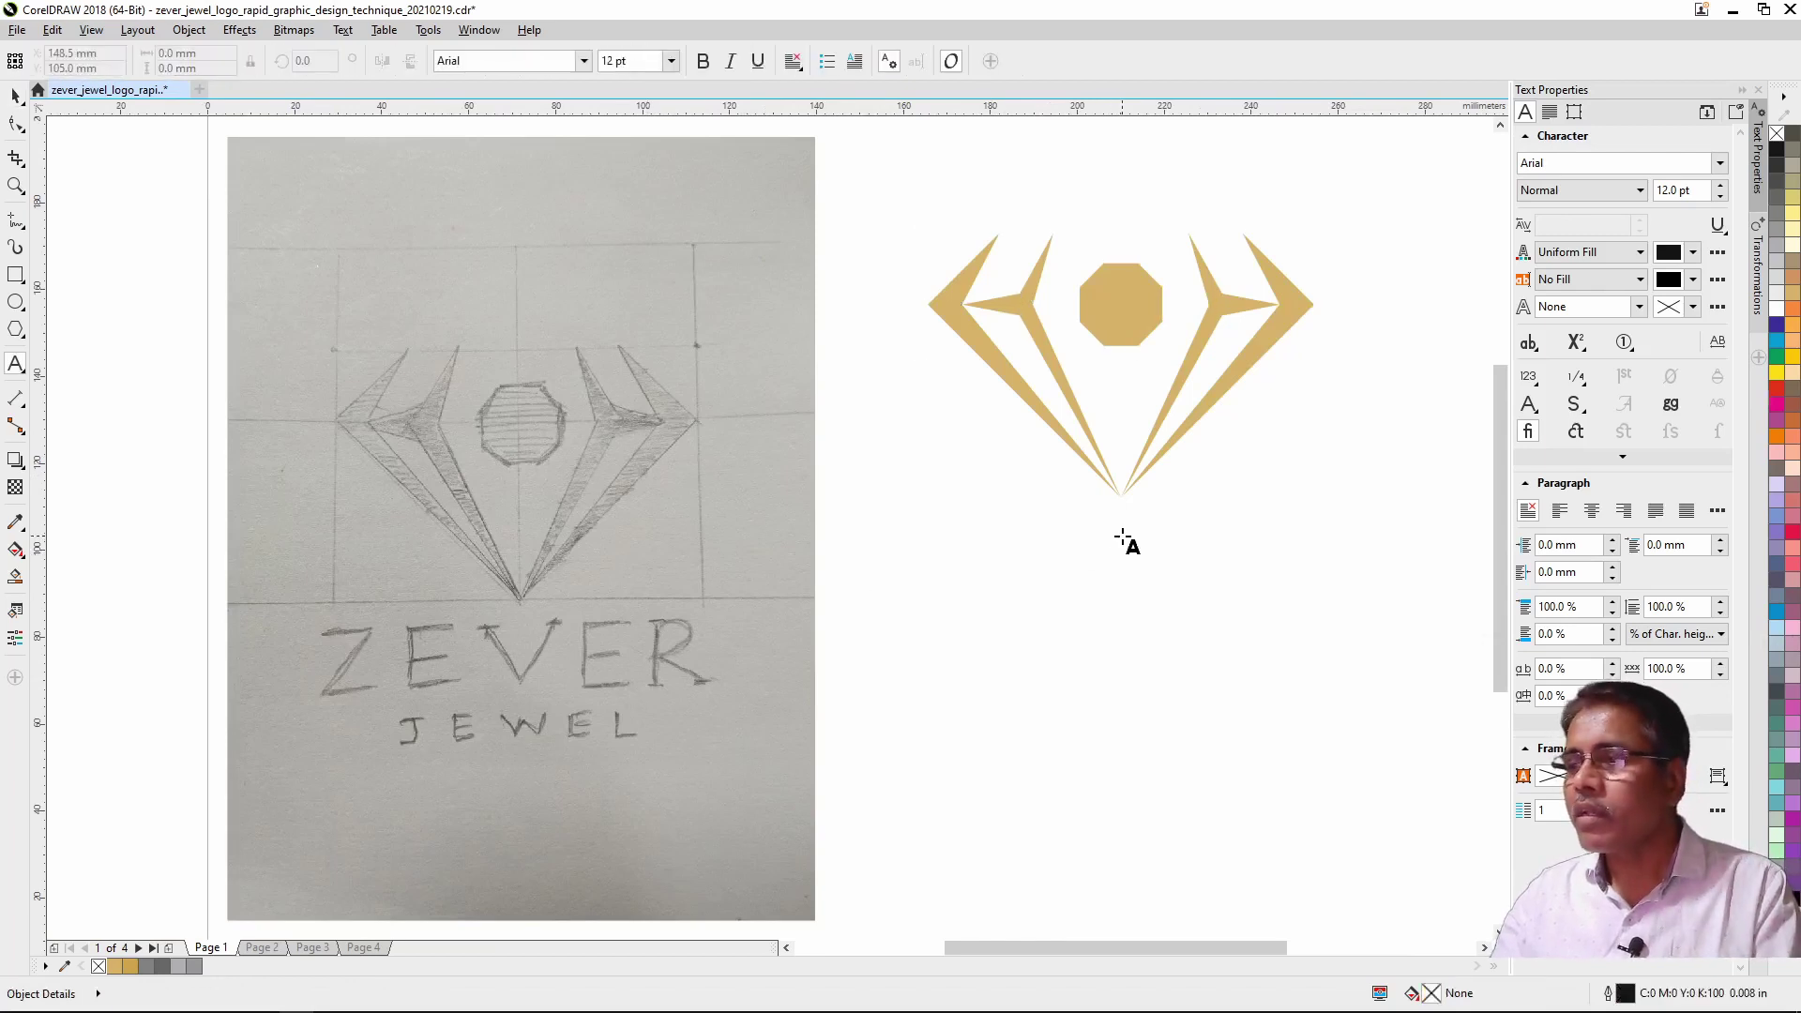
pyautogui.click(1121, 528)
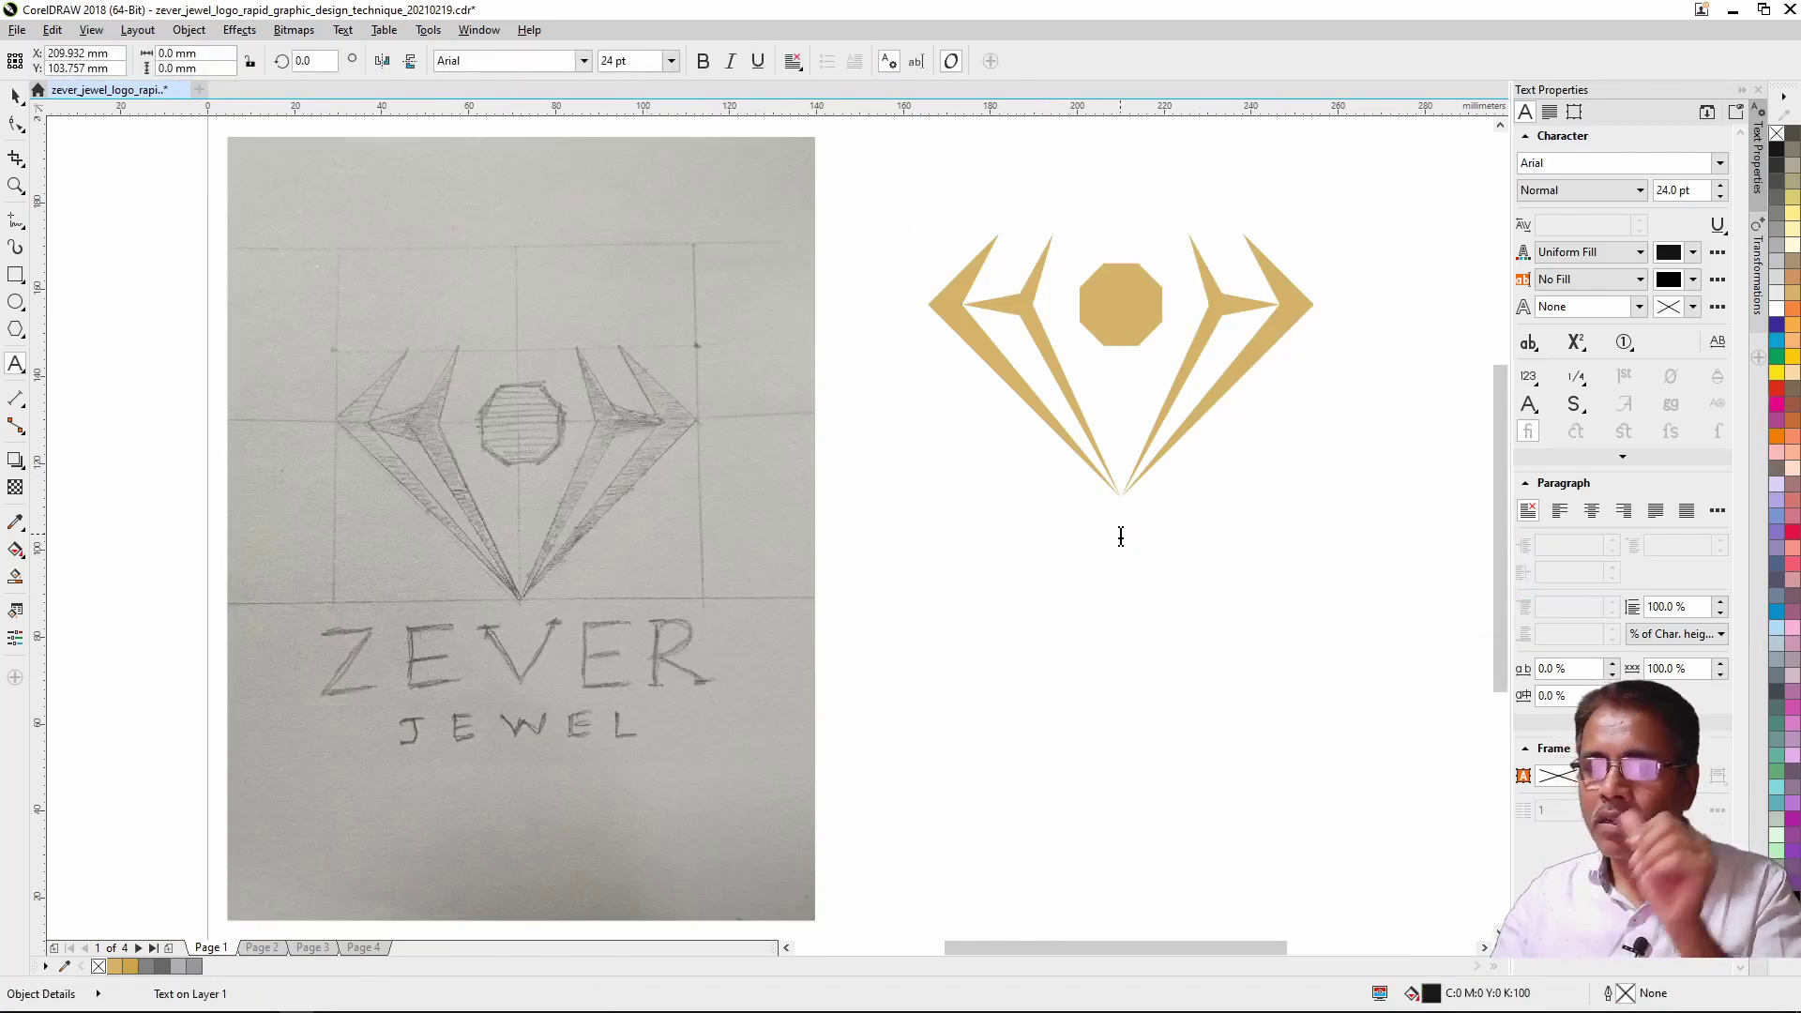
pyautogui.write('ZEVER')
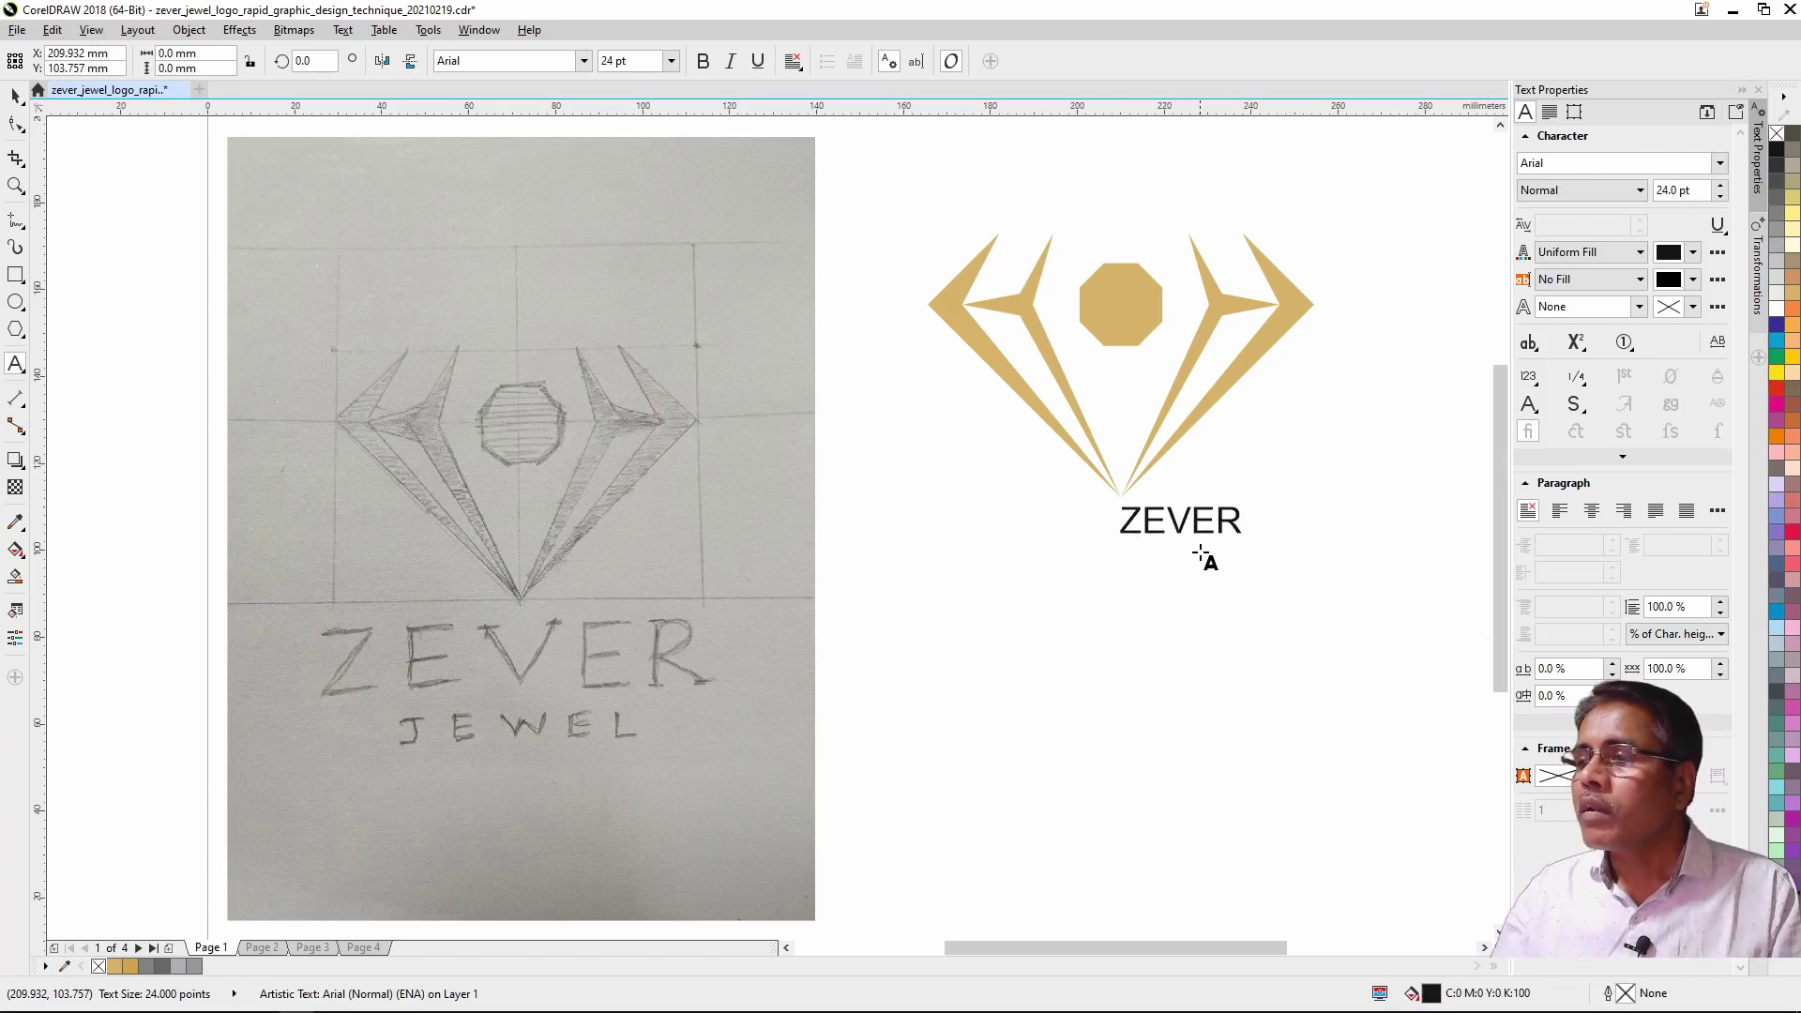
pyautogui.press('Escape')
# Step: Centre ZEVER horizontally under the emblem
pyautogui.press('space')
pyautogui.keyDown('shift'); pyautogui.click(1223, 387); pyautogui.keyUp('shift')
pyautogui.press('c')
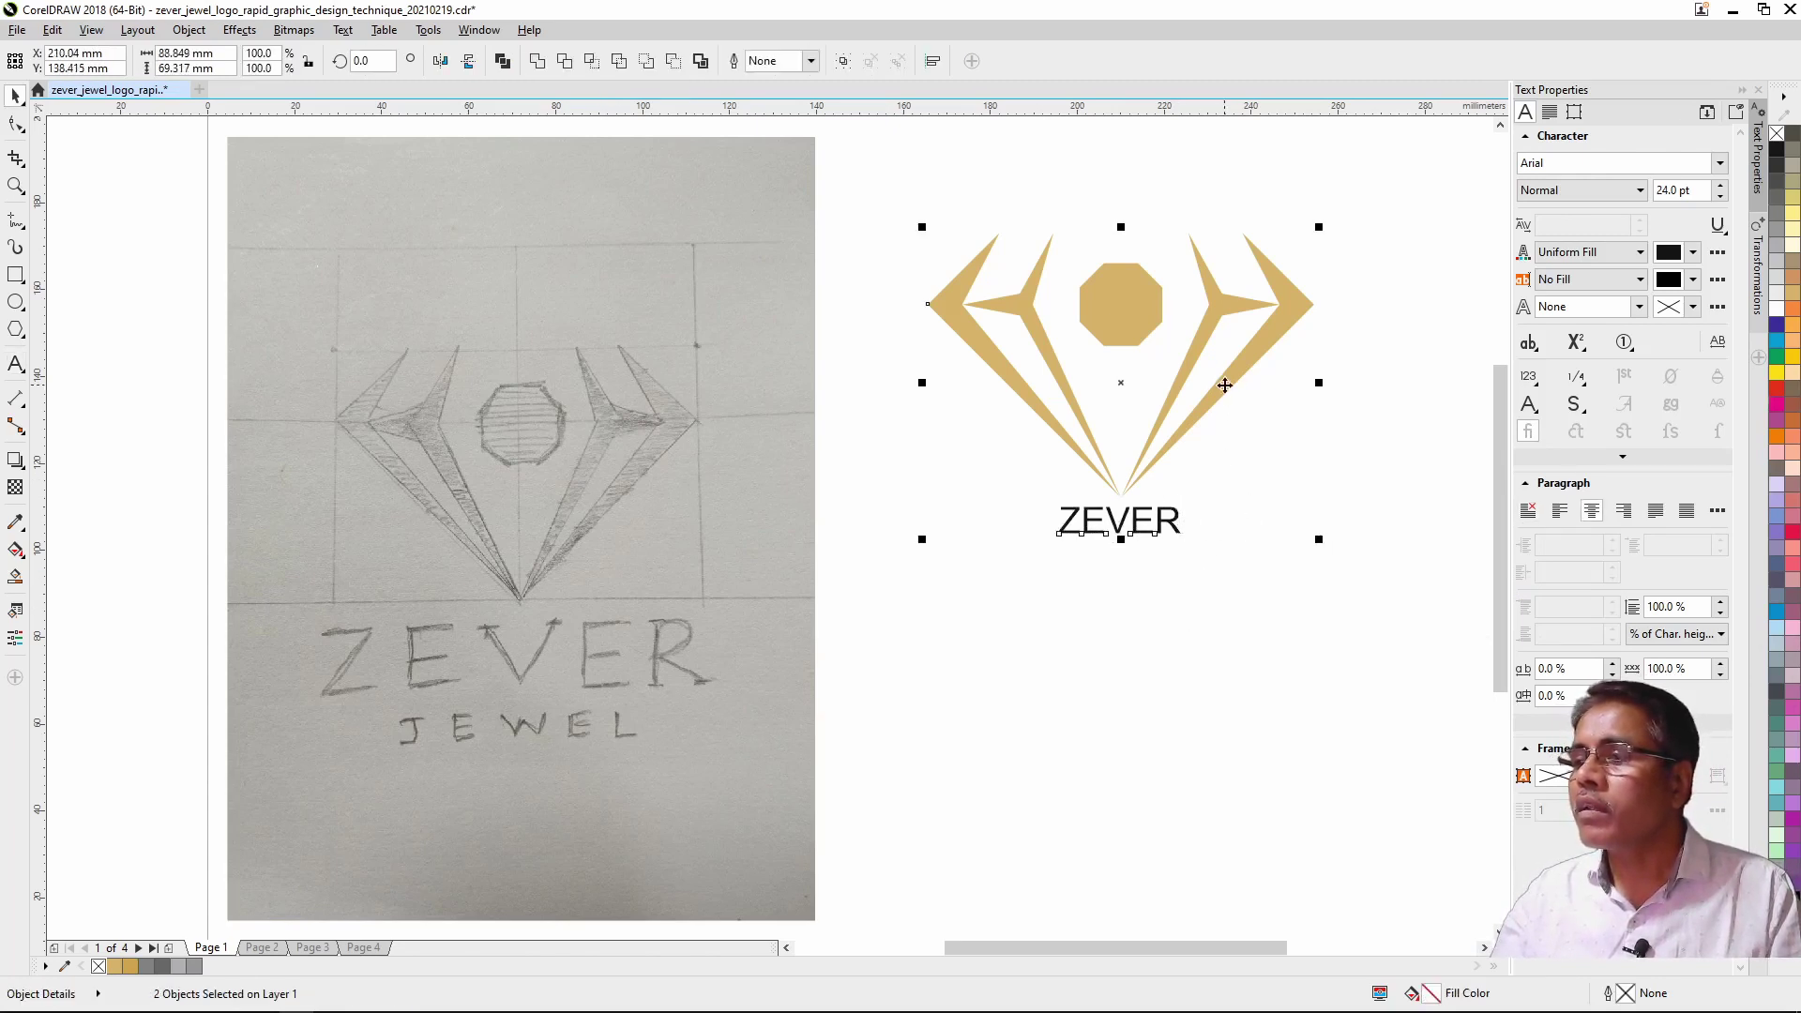
pyautogui.click(1174, 544)
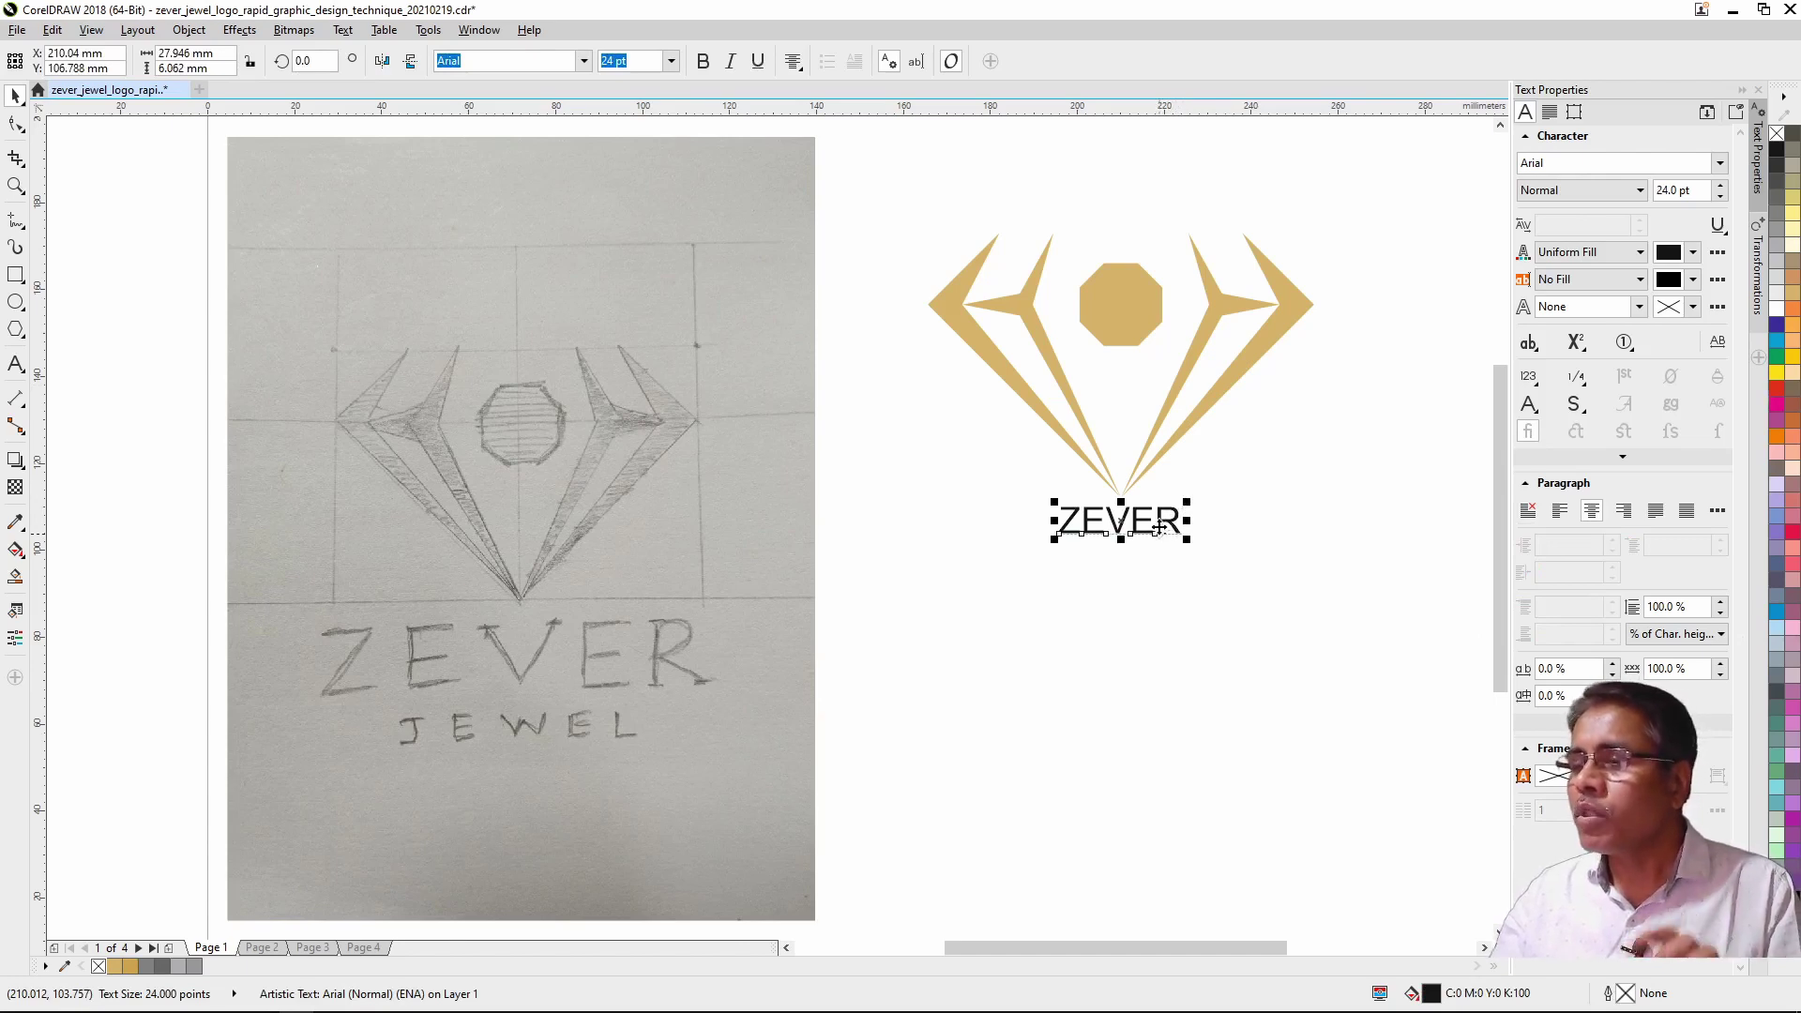
# Step: Duplicate ZEVER and position the copy directly below it
pyautogui.moveTo(1160, 530); pyautogui.dragTo(1170, 567)
pyautogui.doubleClick(1184, 563)
pyautogui.hotkey('ctrl', 'a')
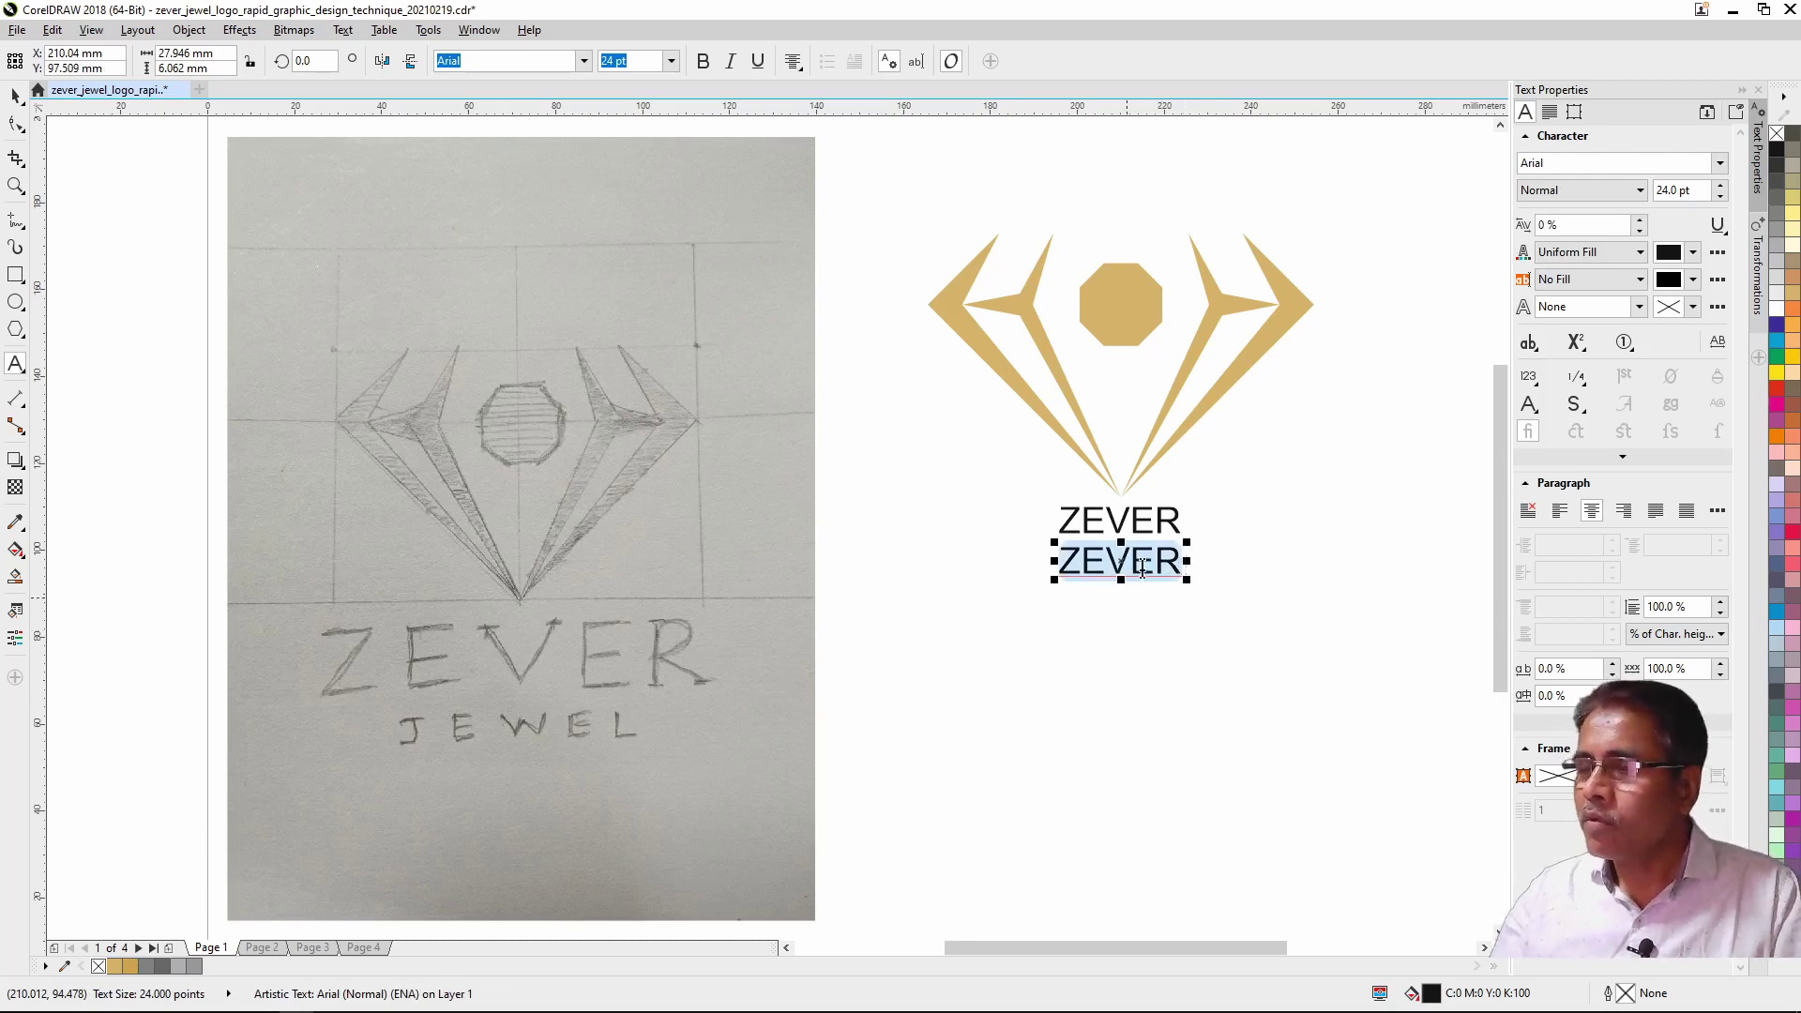
pyautogui.click(1142, 560)
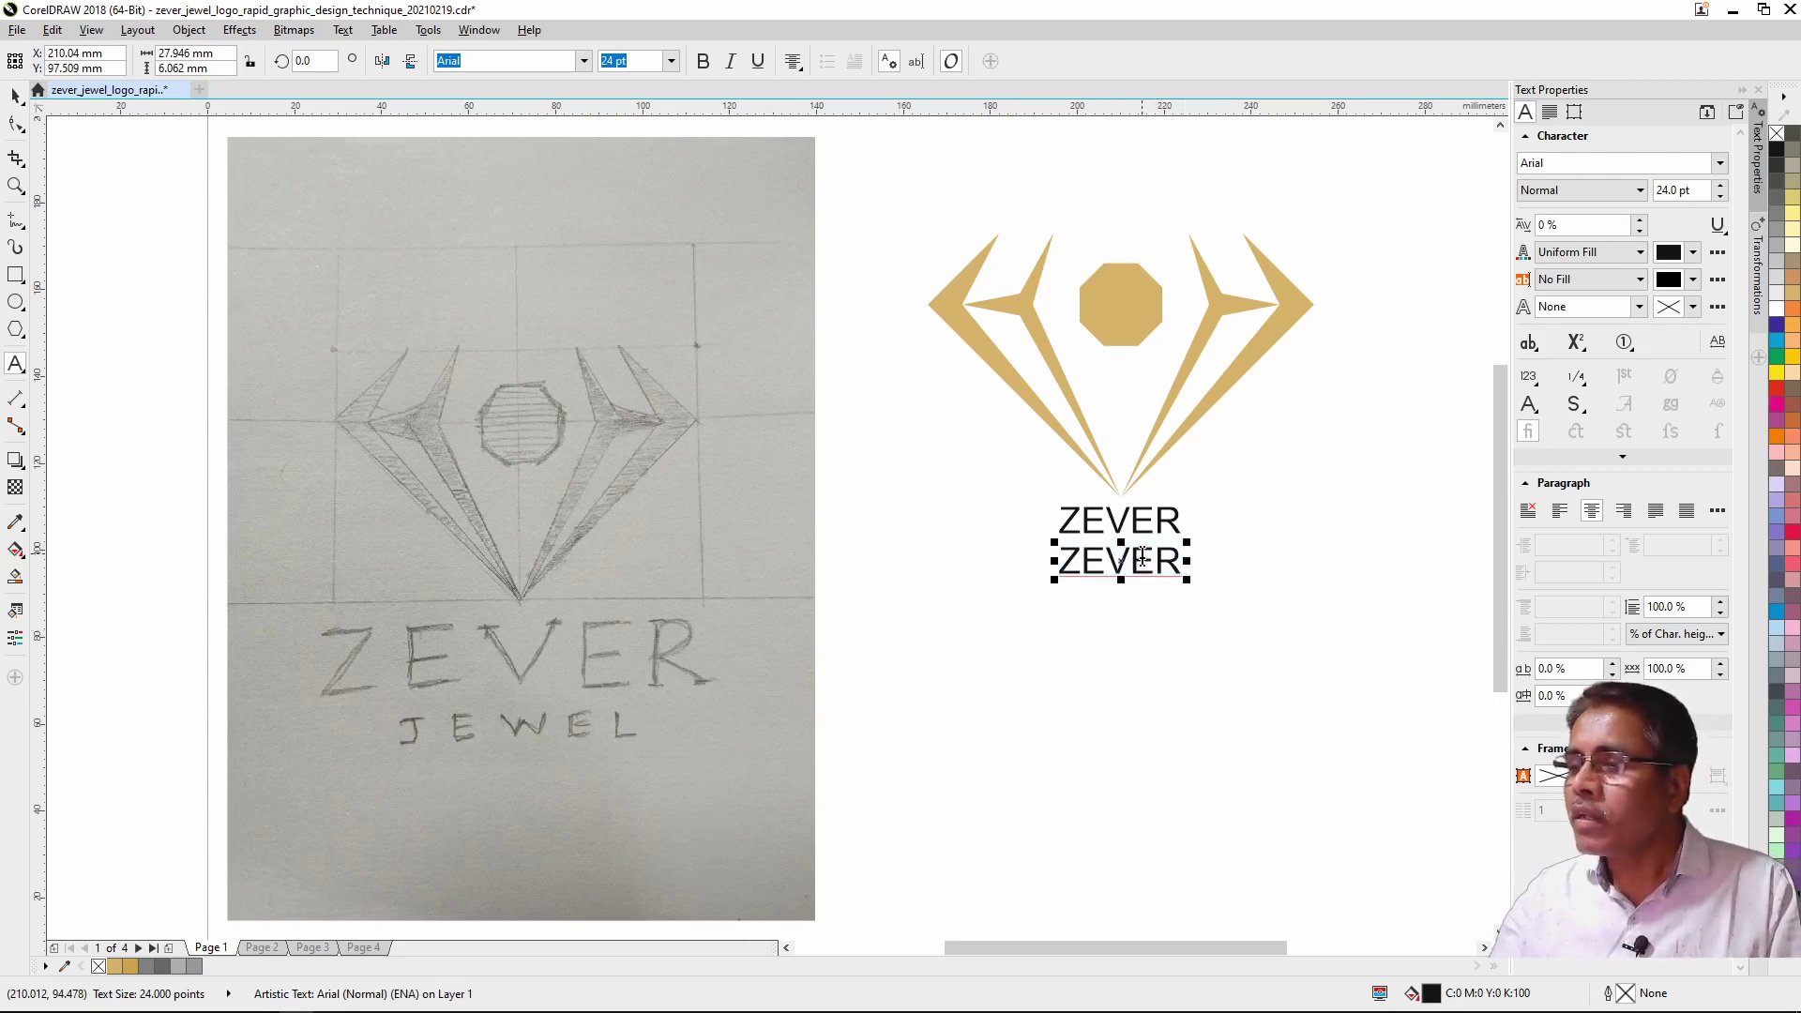
pyautogui.press('Escape')
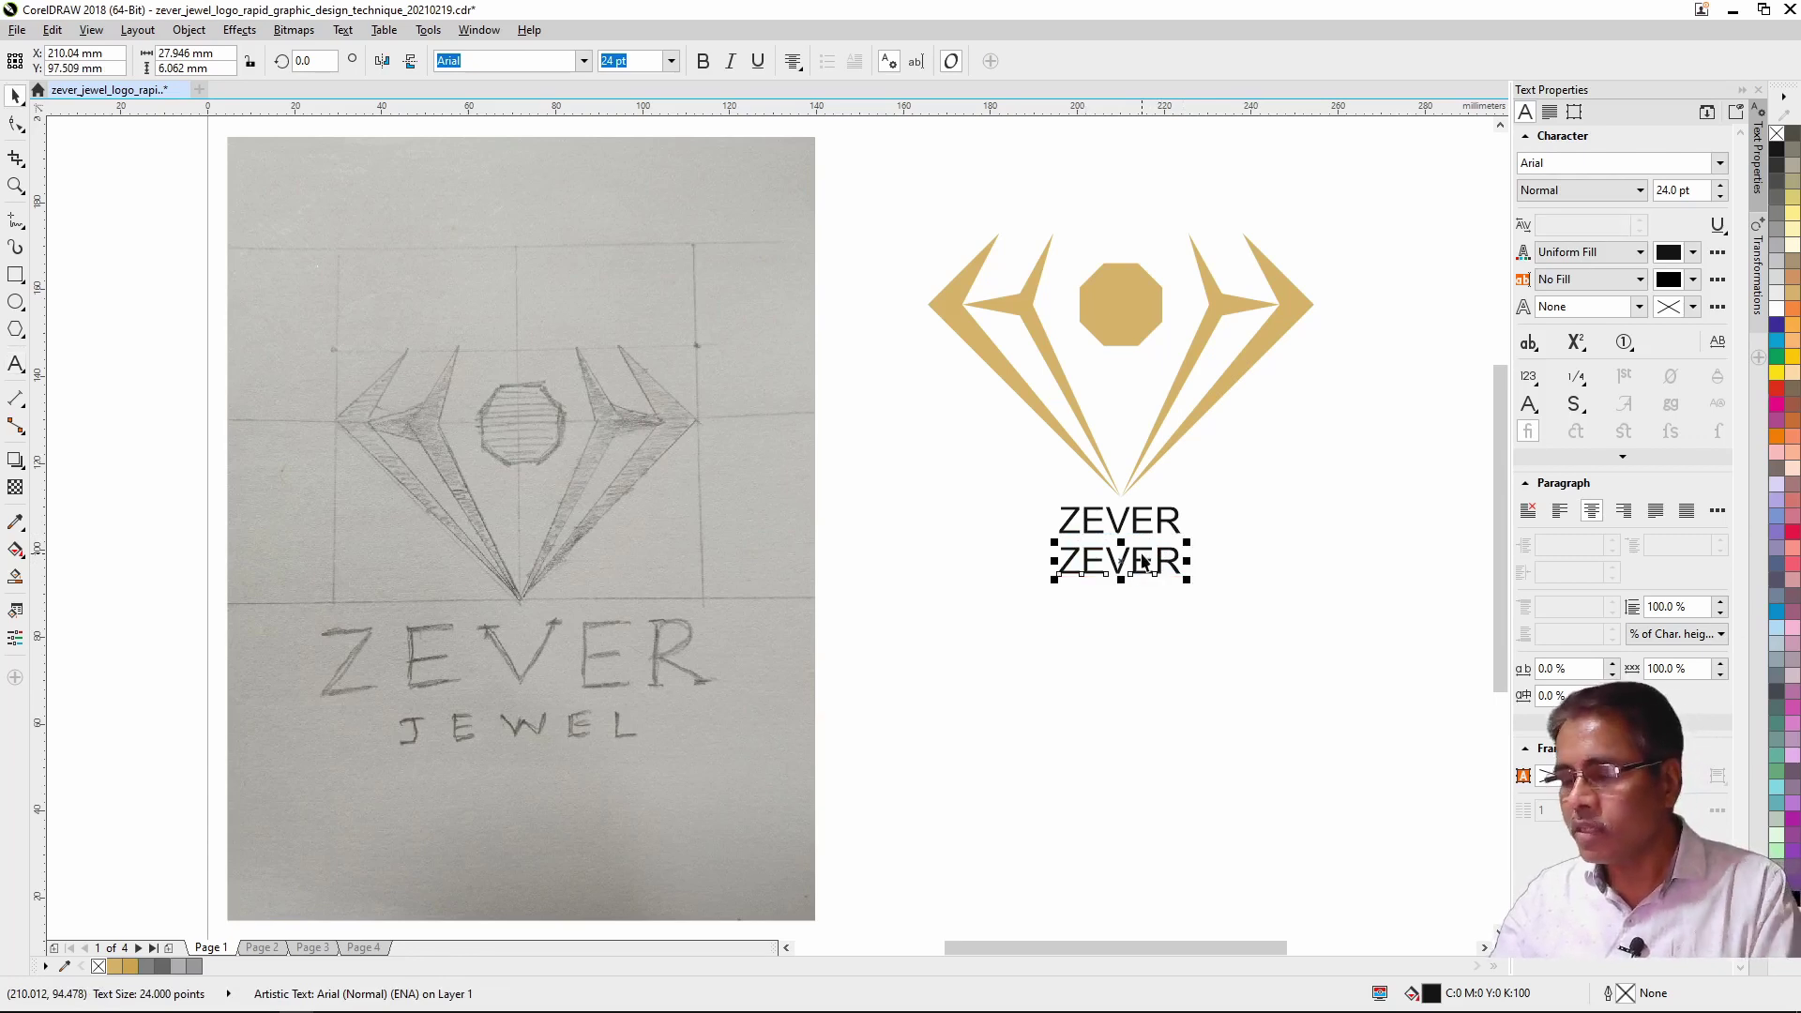
pyautogui.press('Delete')
pyautogui.click(1142, 525)
pyautogui.moveTo(1140, 529); pyautogui.dragTo(1138, 576)
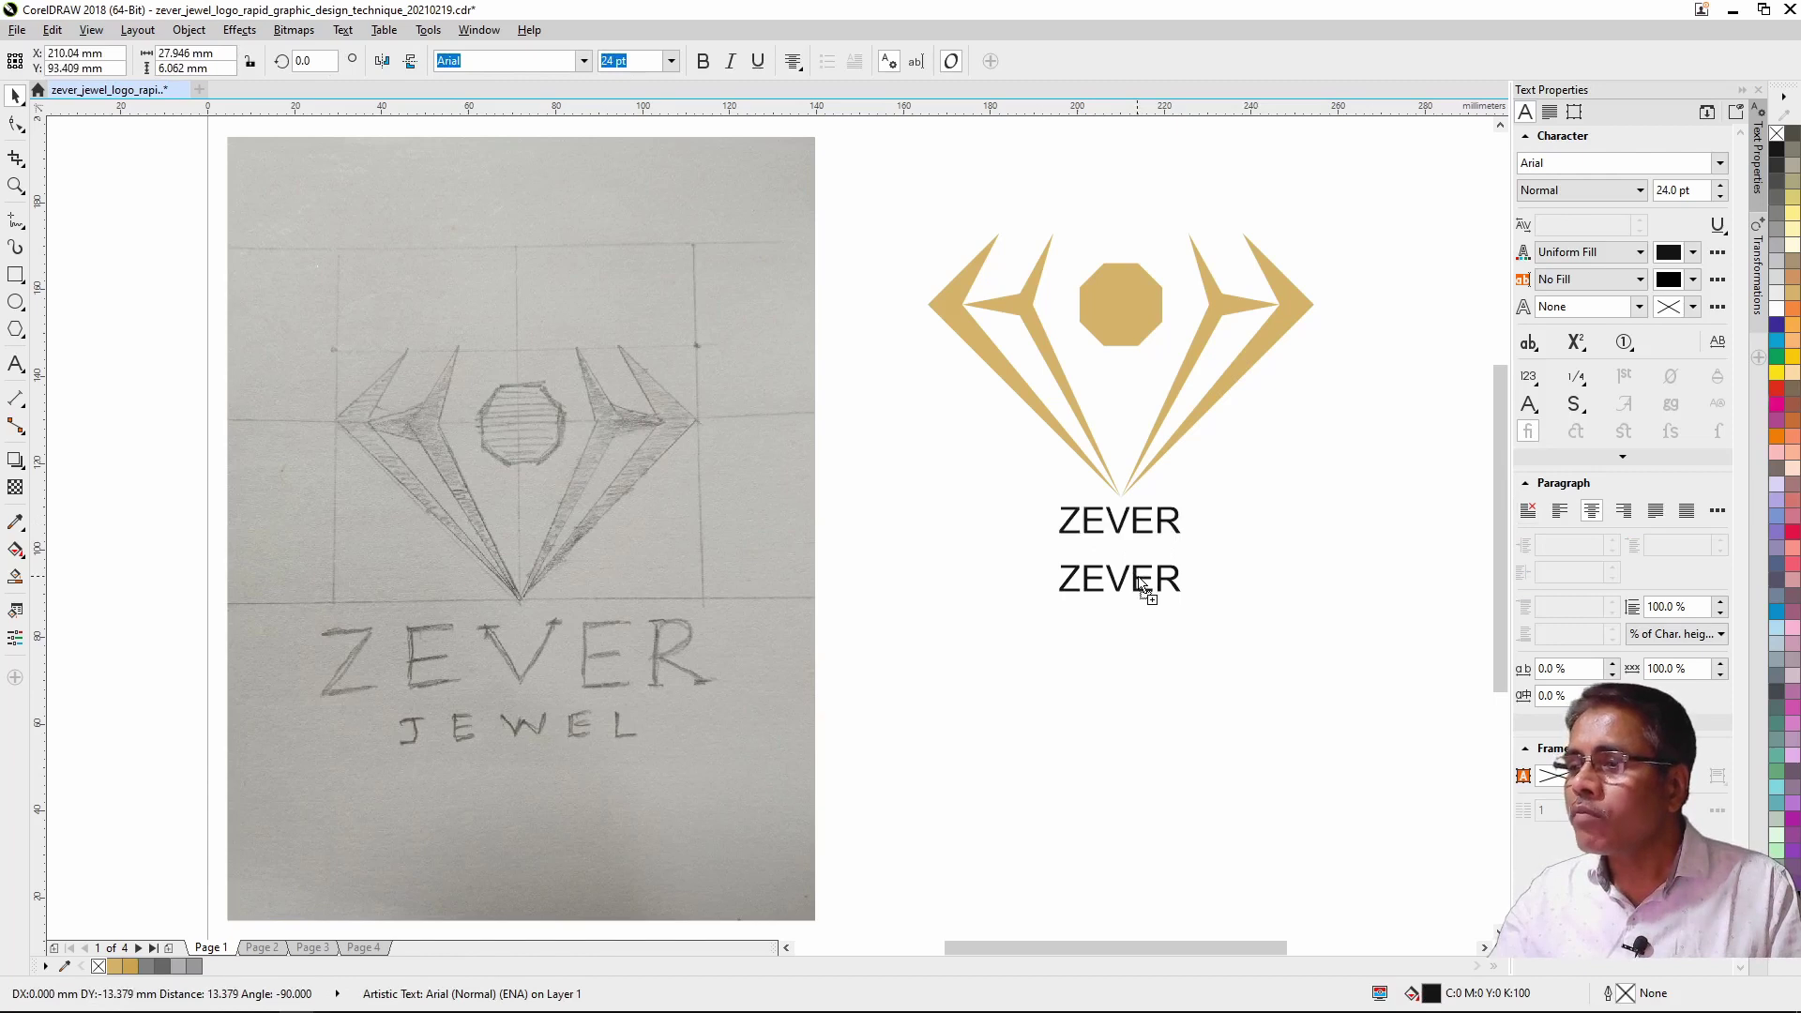
# Step: Retype the lower copy as JEWEL
pyautogui.doubleClick(1137, 577)
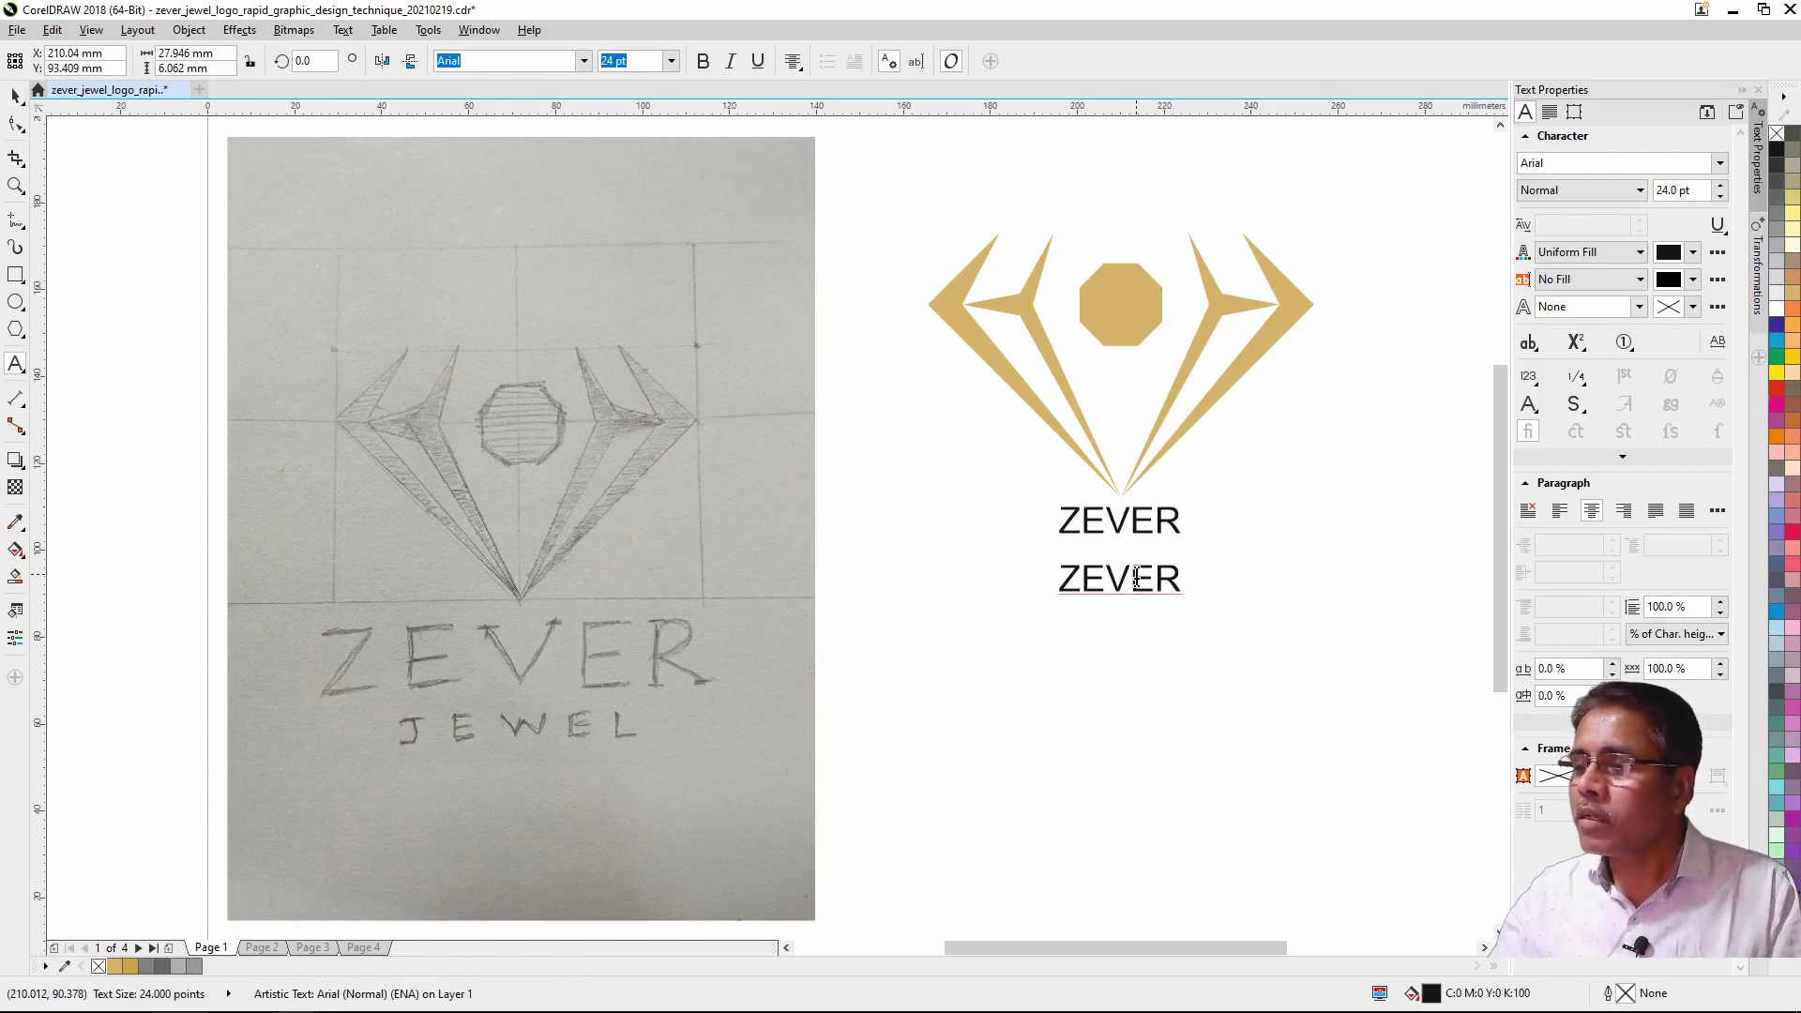
pyautogui.doubleClick(1137, 576)
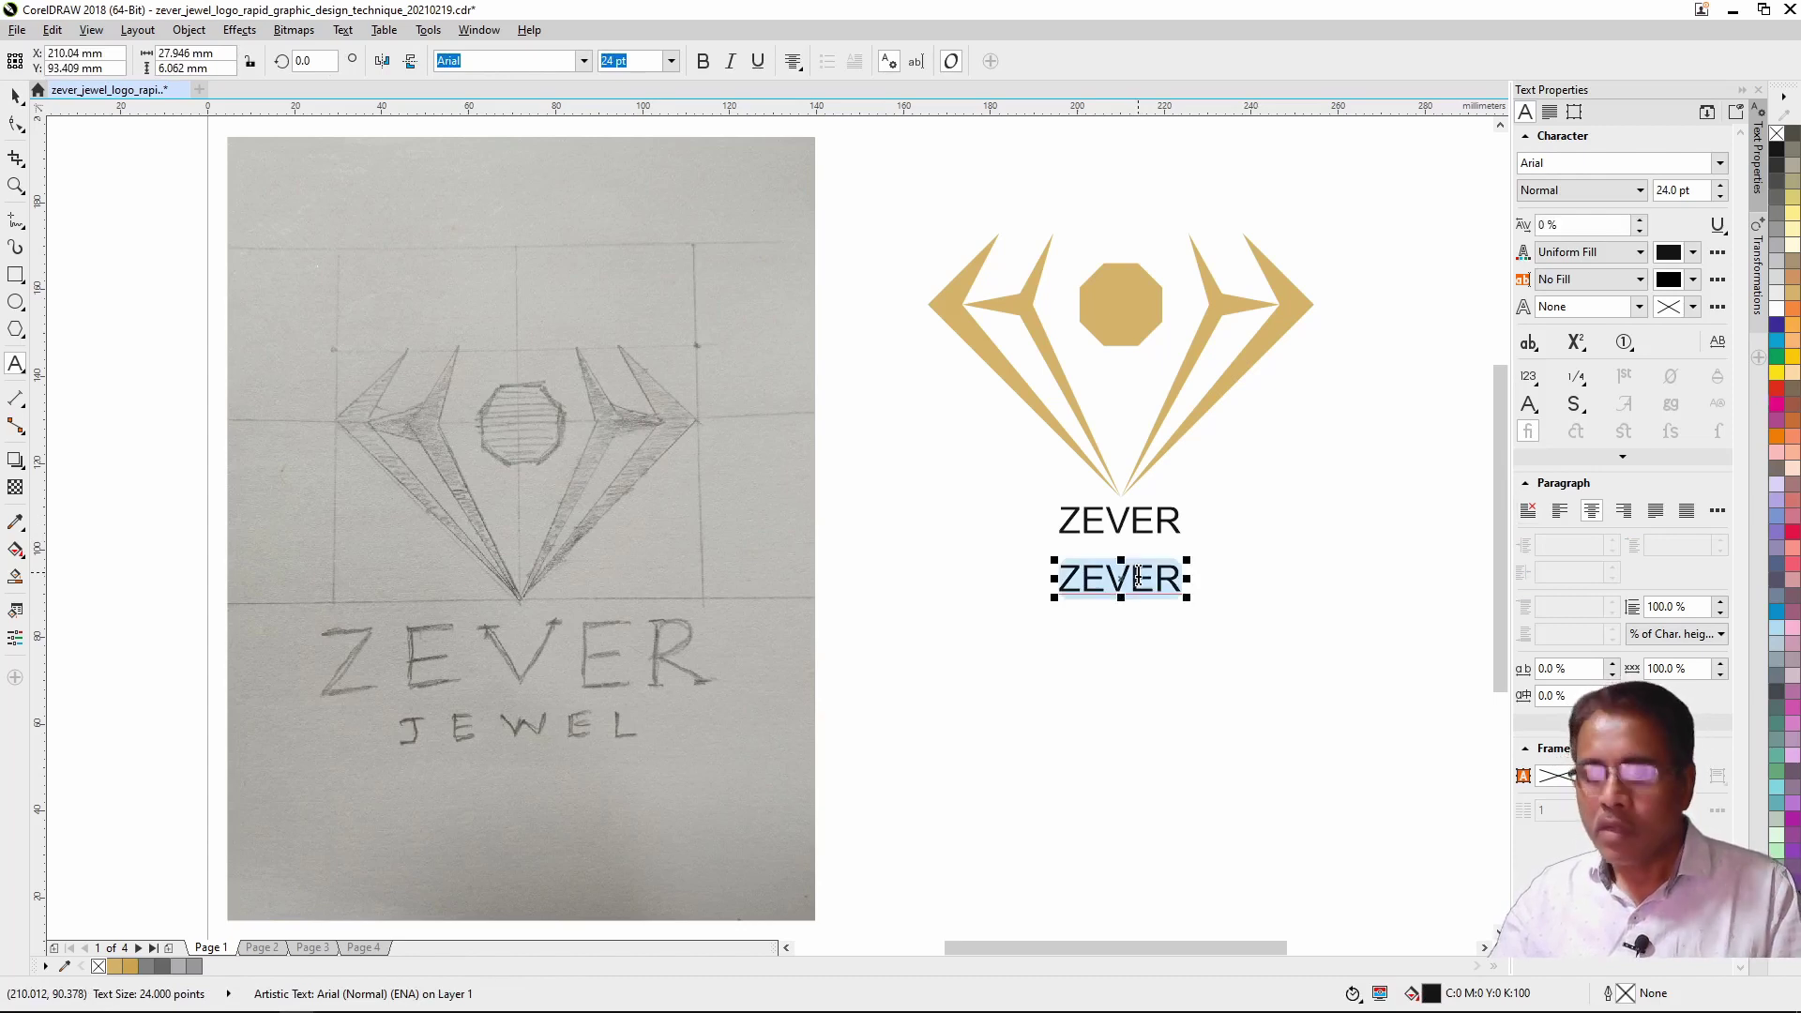
pyautogui.write('J')
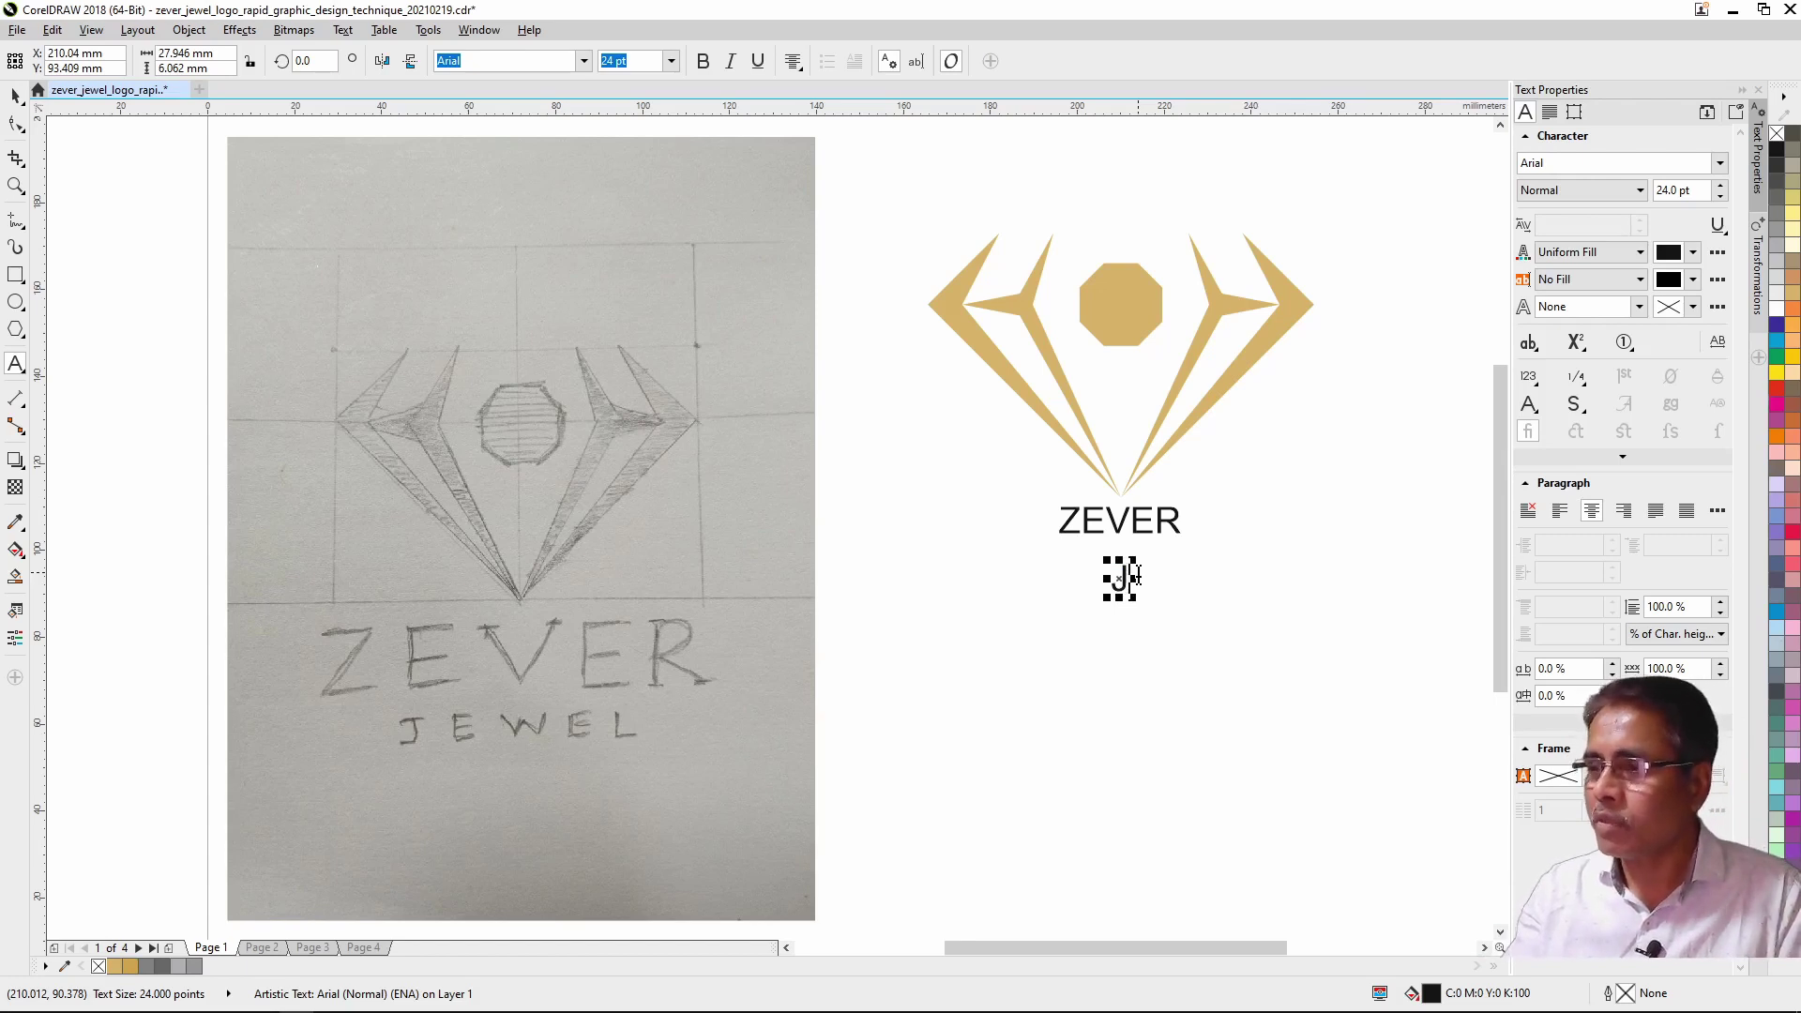
pyautogui.write('E')
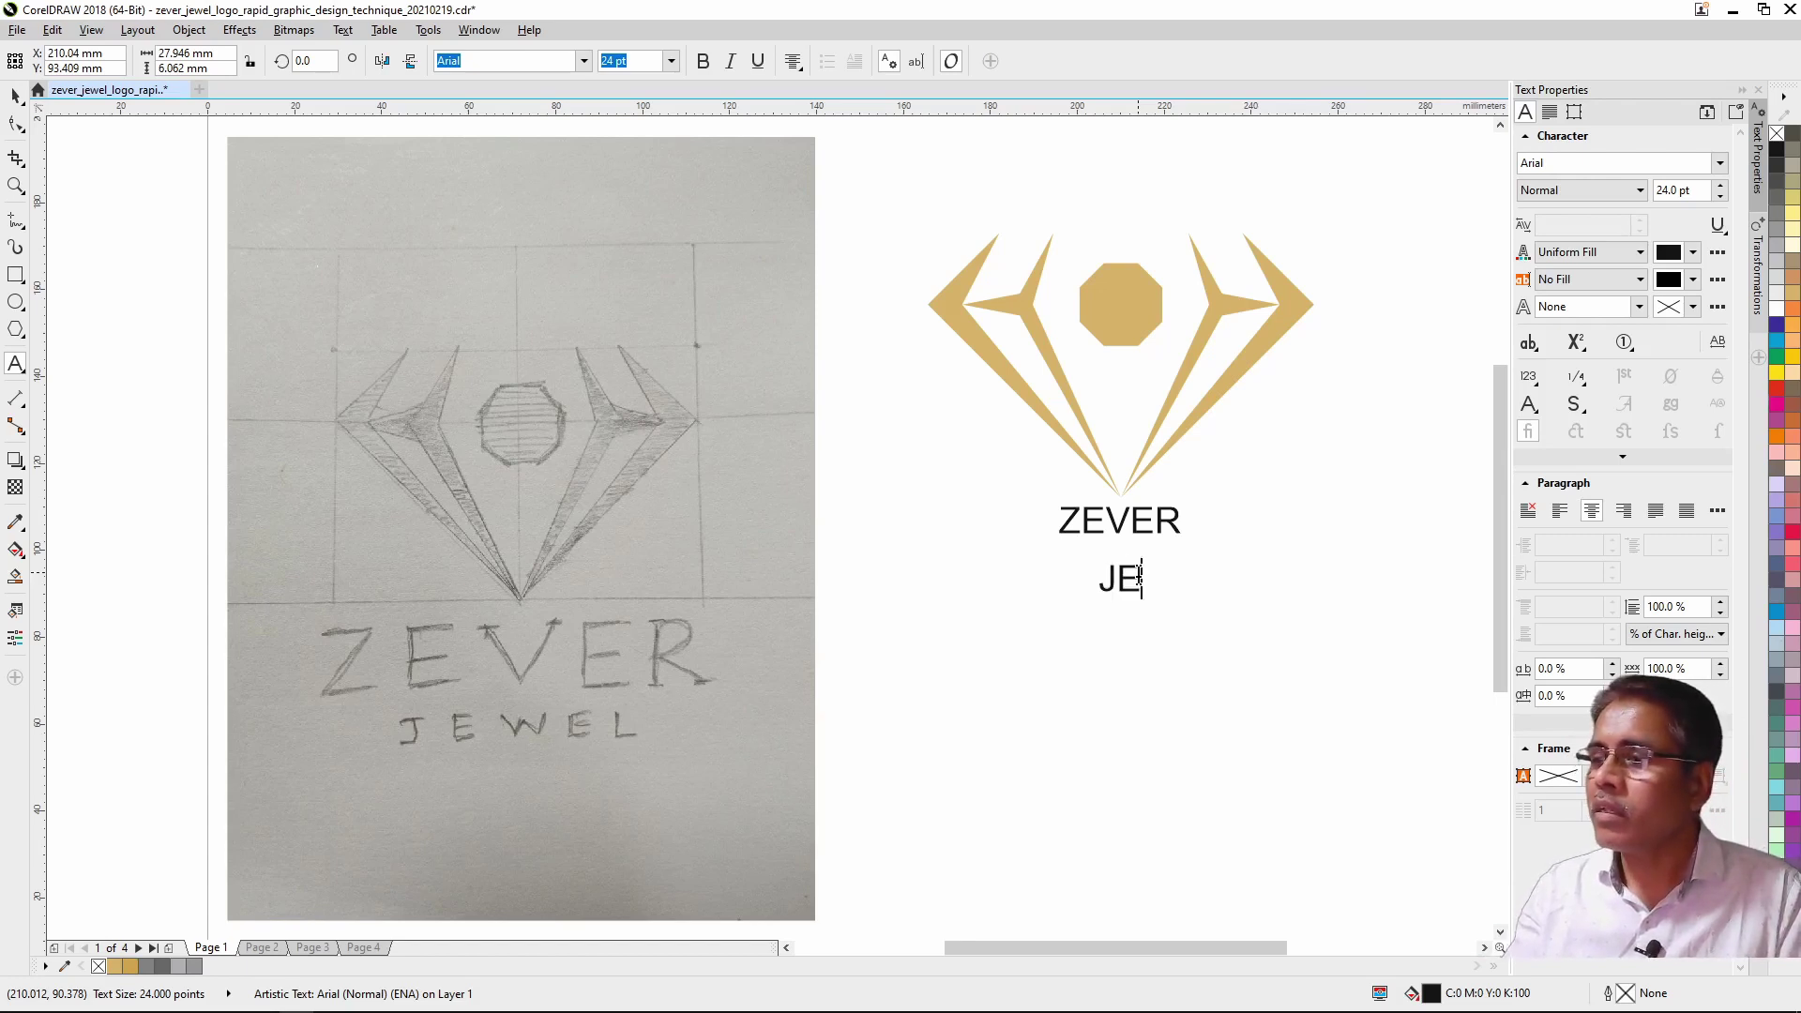
pyautogui.write('WEL')
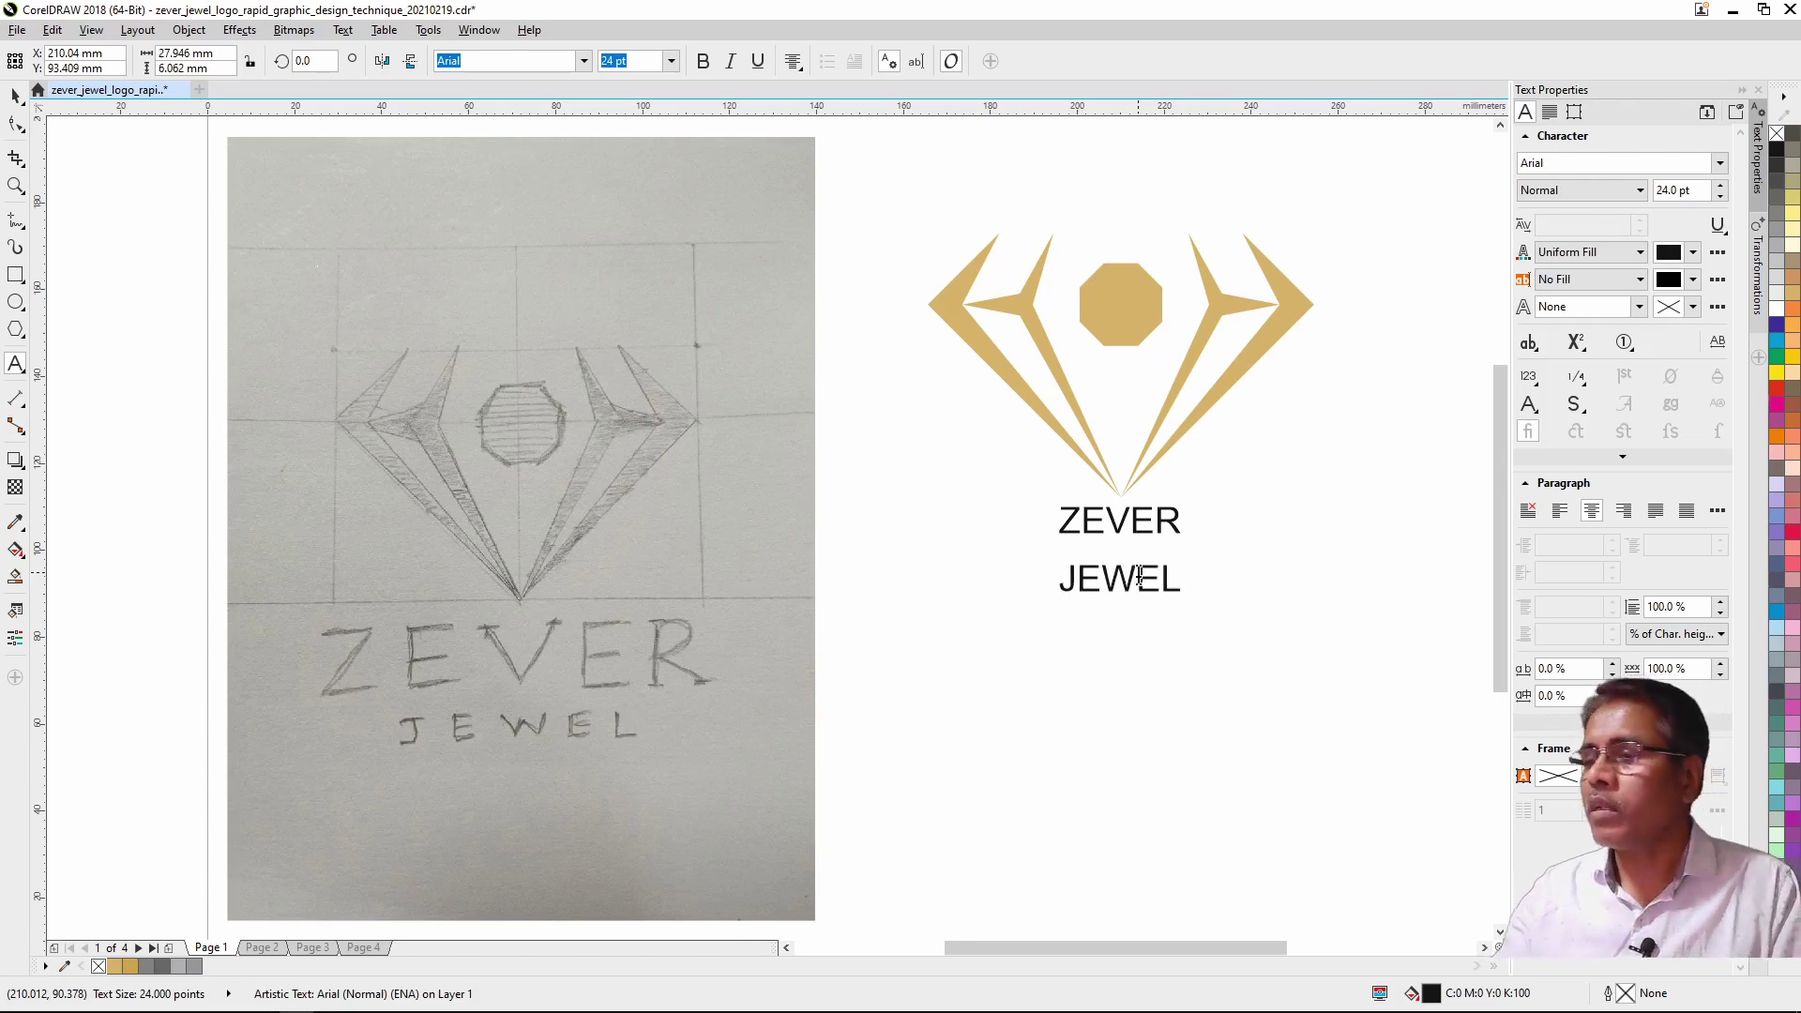
pyautogui.hotkey('ctrl', 'space')
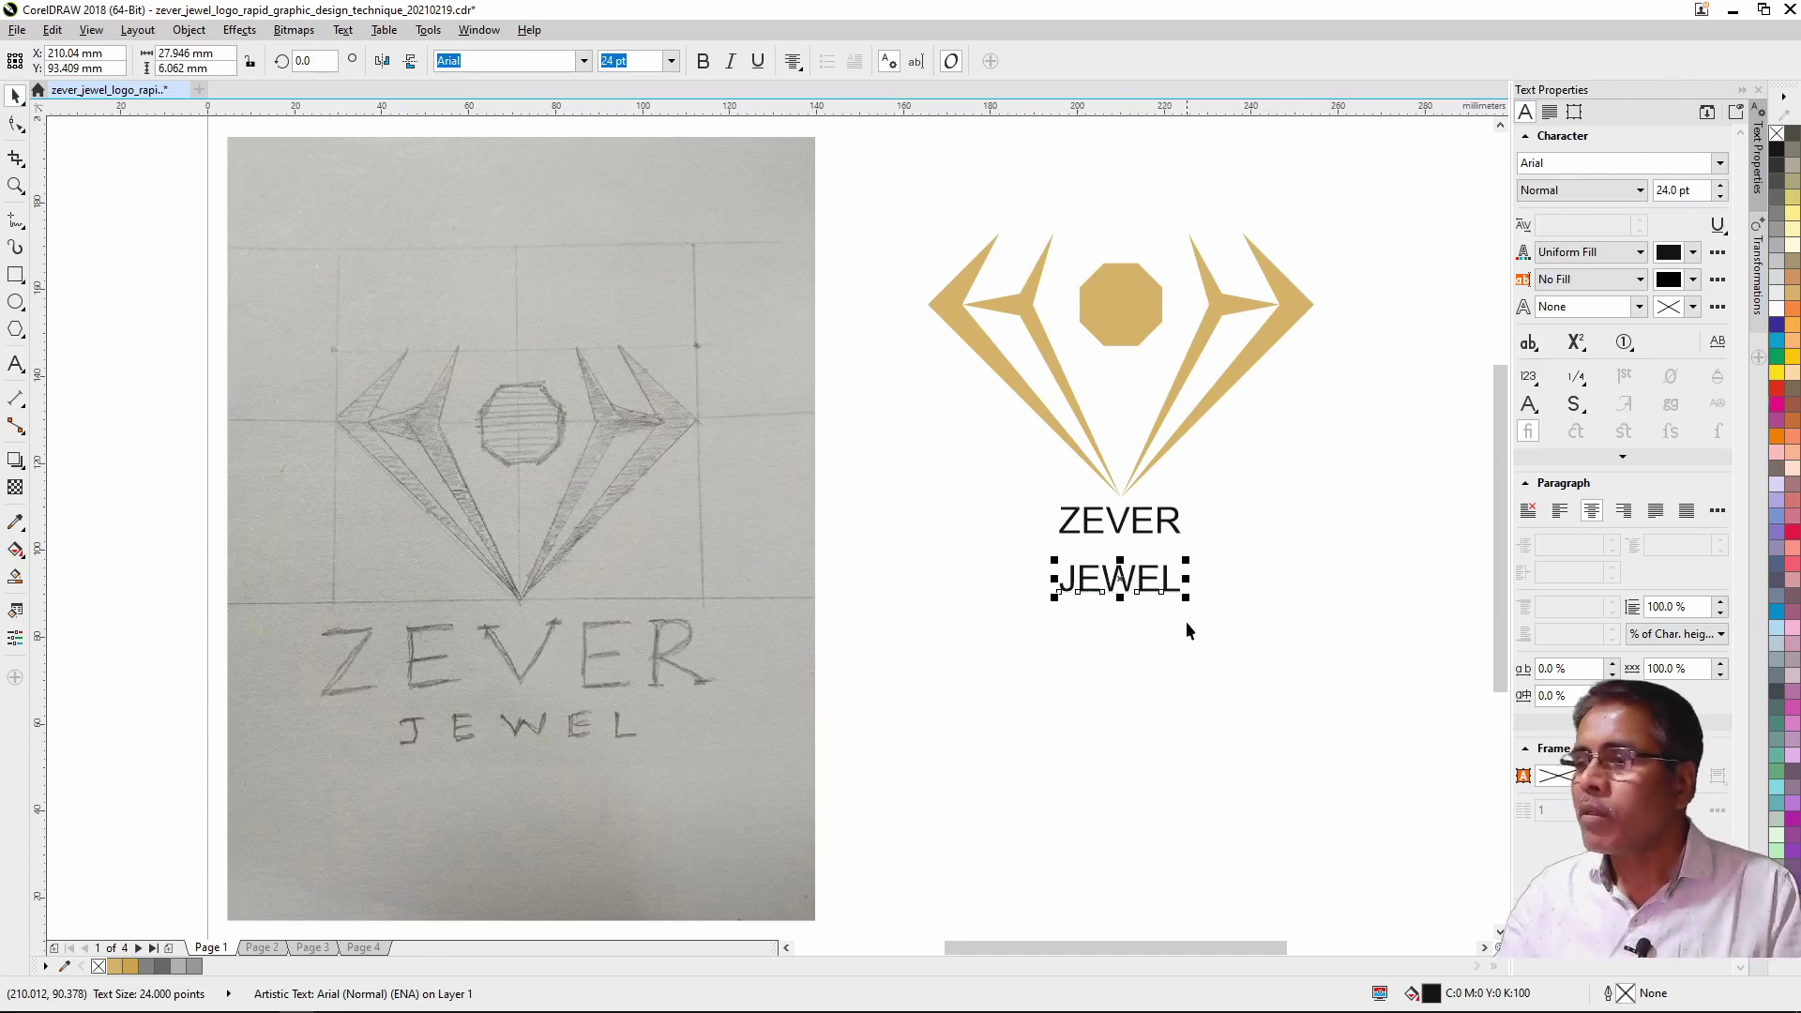
# Step: Widen JEWEL's letter spacing with the Shape tool's spacing handle
pyautogui.press('F10')
pyautogui.moveTo(1190, 594); pyautogui.dragTo(1243, 610)
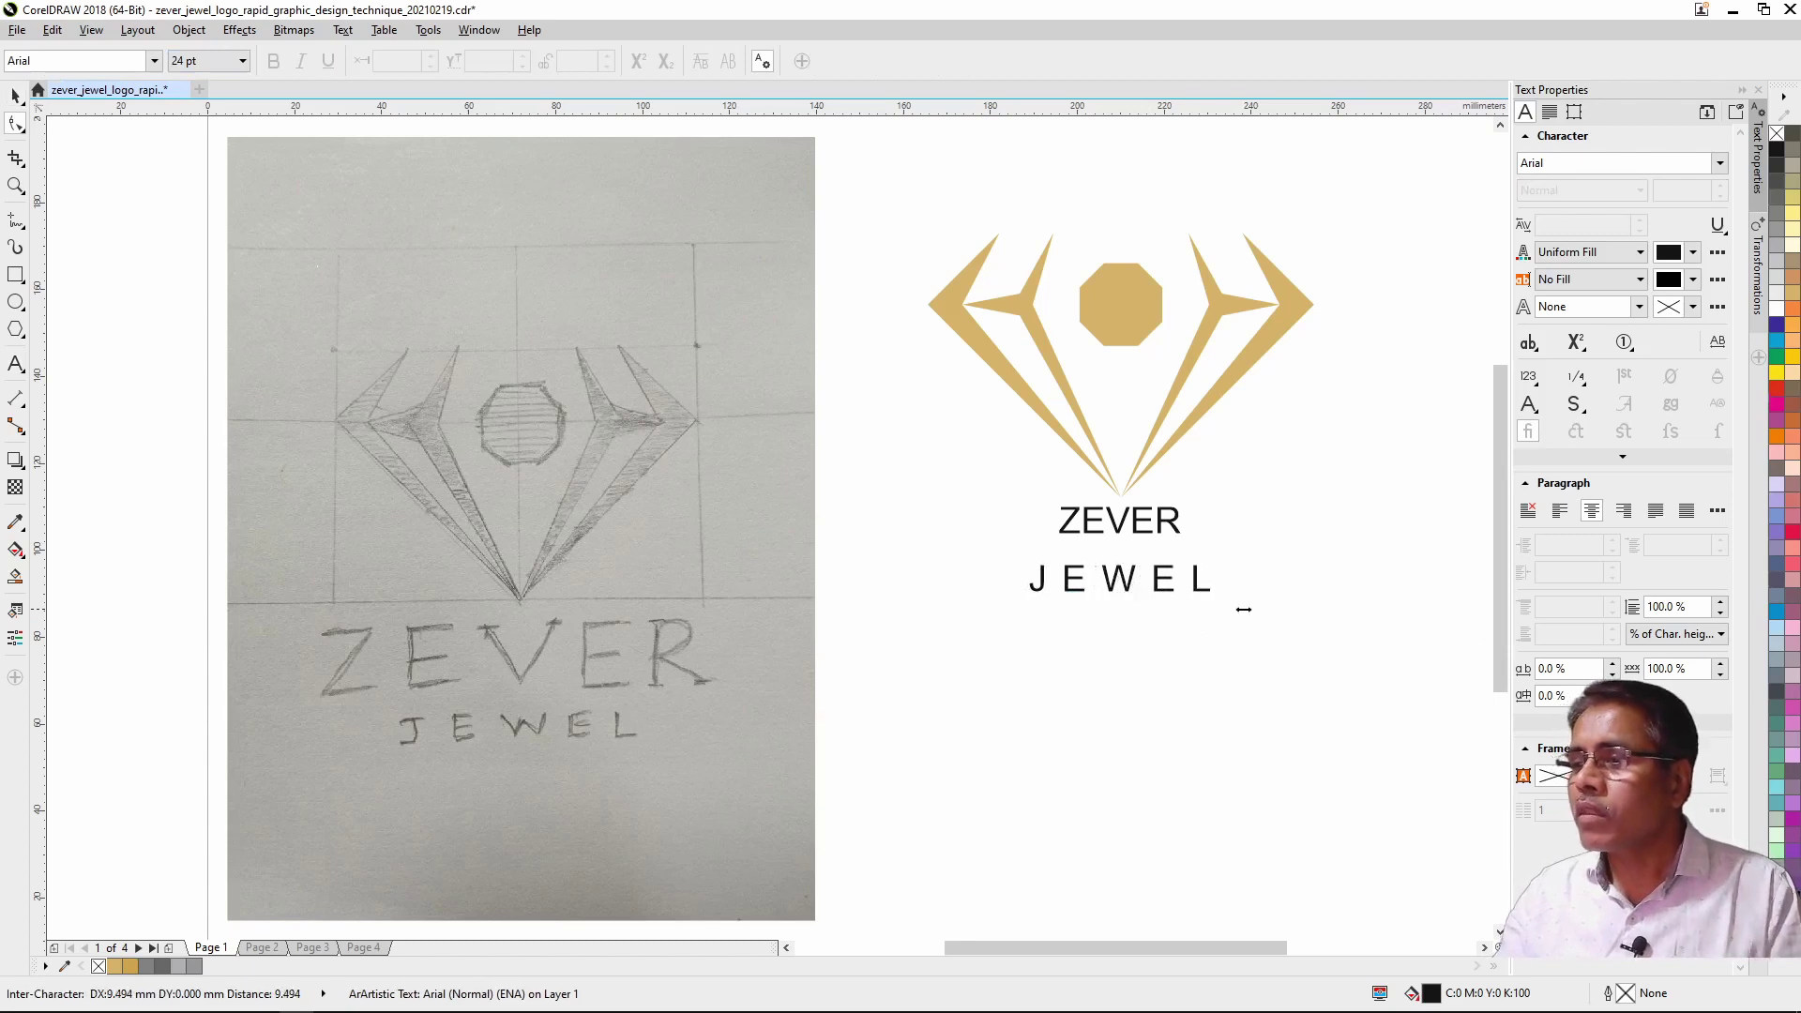
pyautogui.press('space')
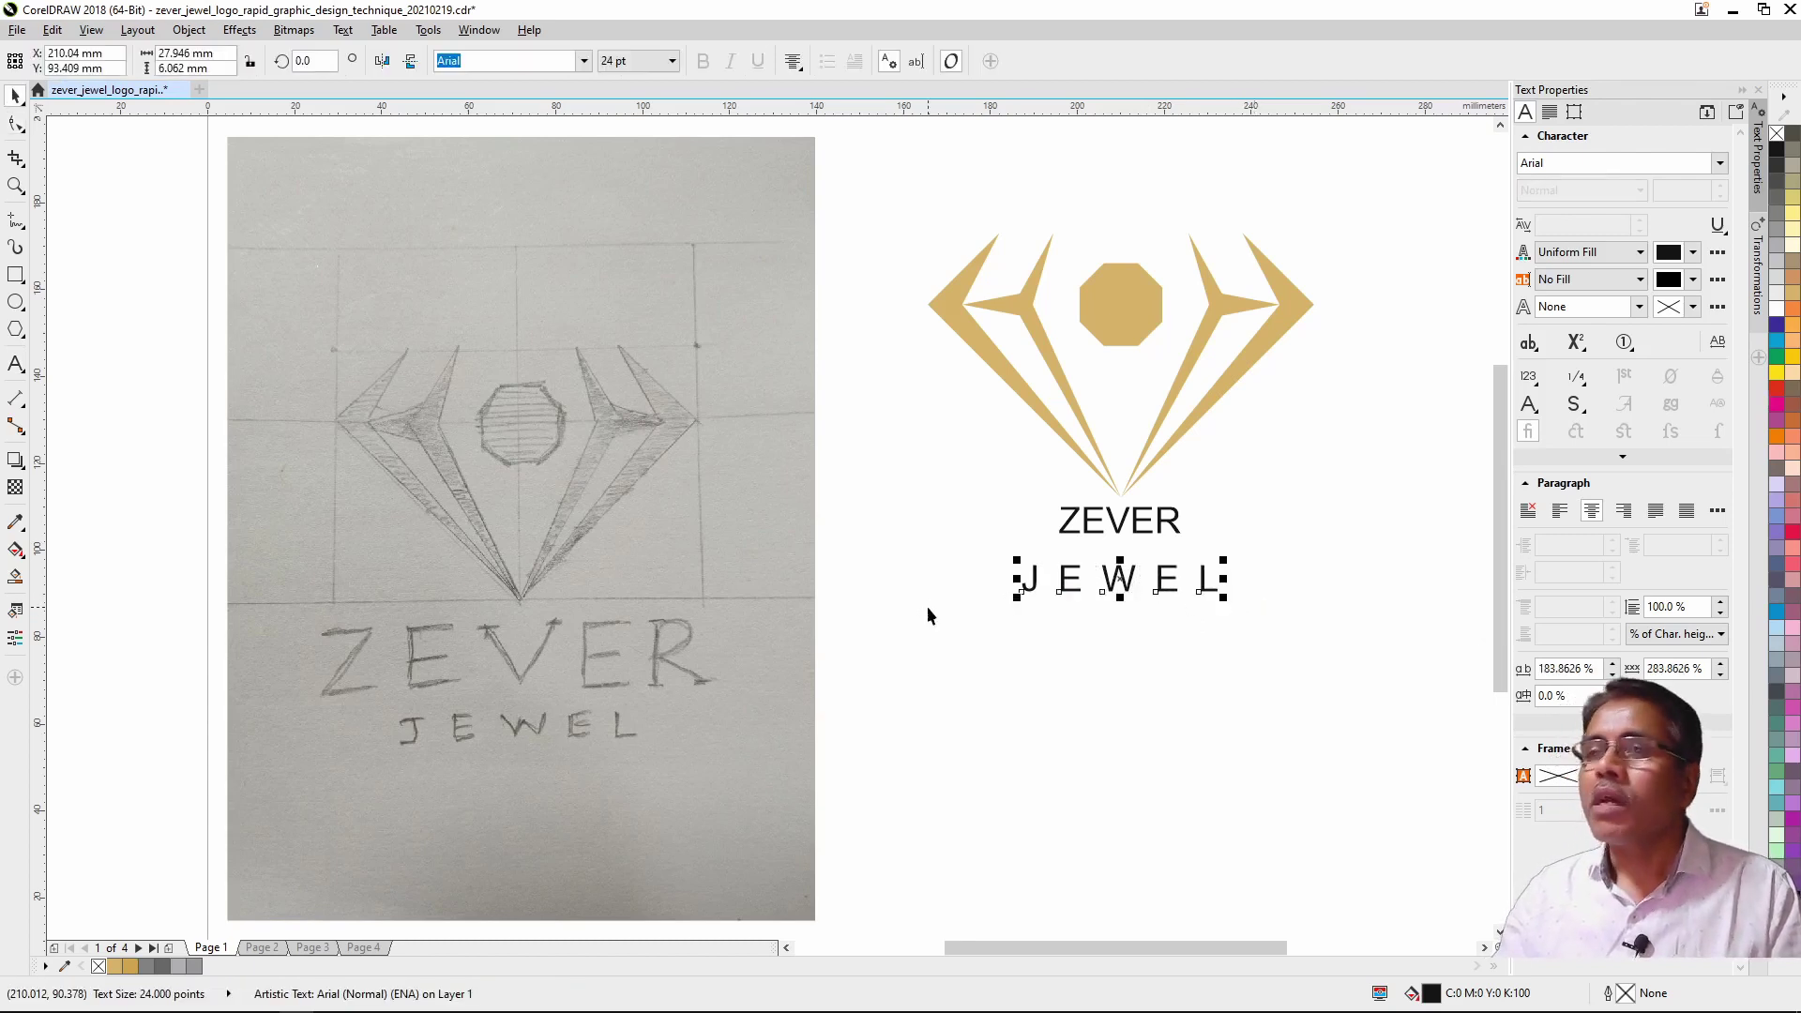
# Step: Set JEWEL's font size to 22 pt
pyautogui.click(607, 63)
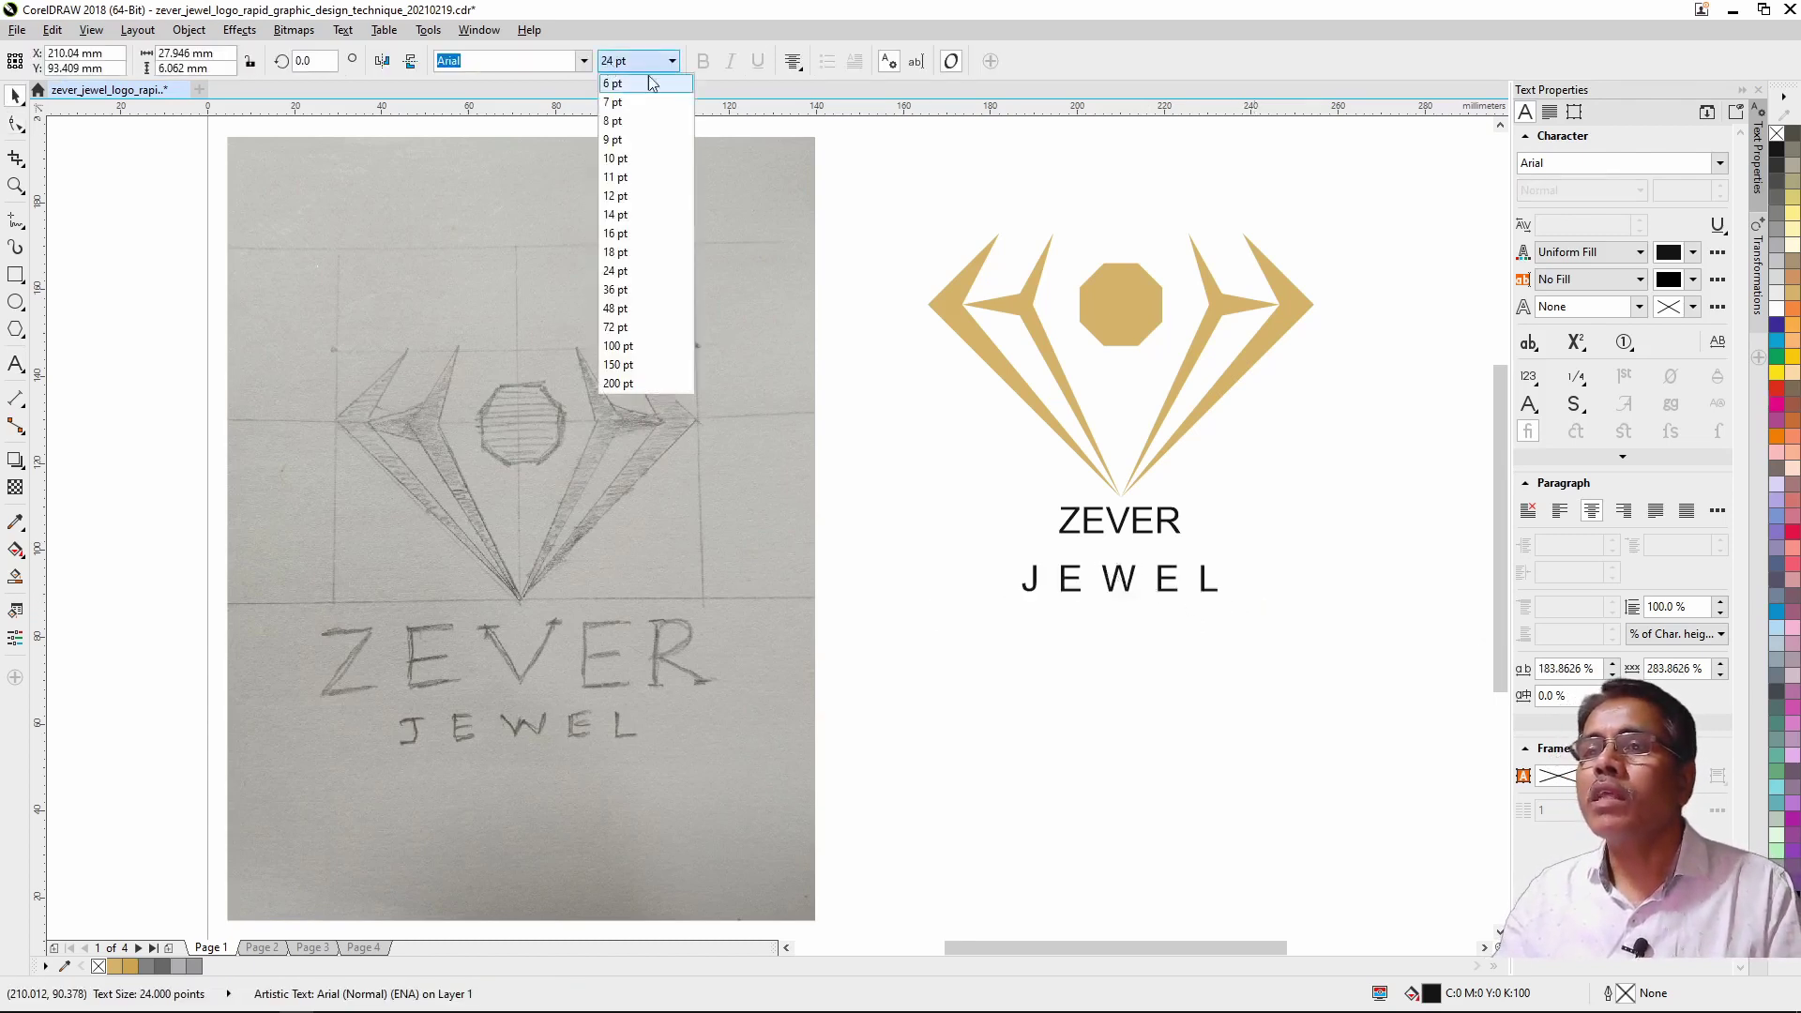
pyautogui.click(607, 63)
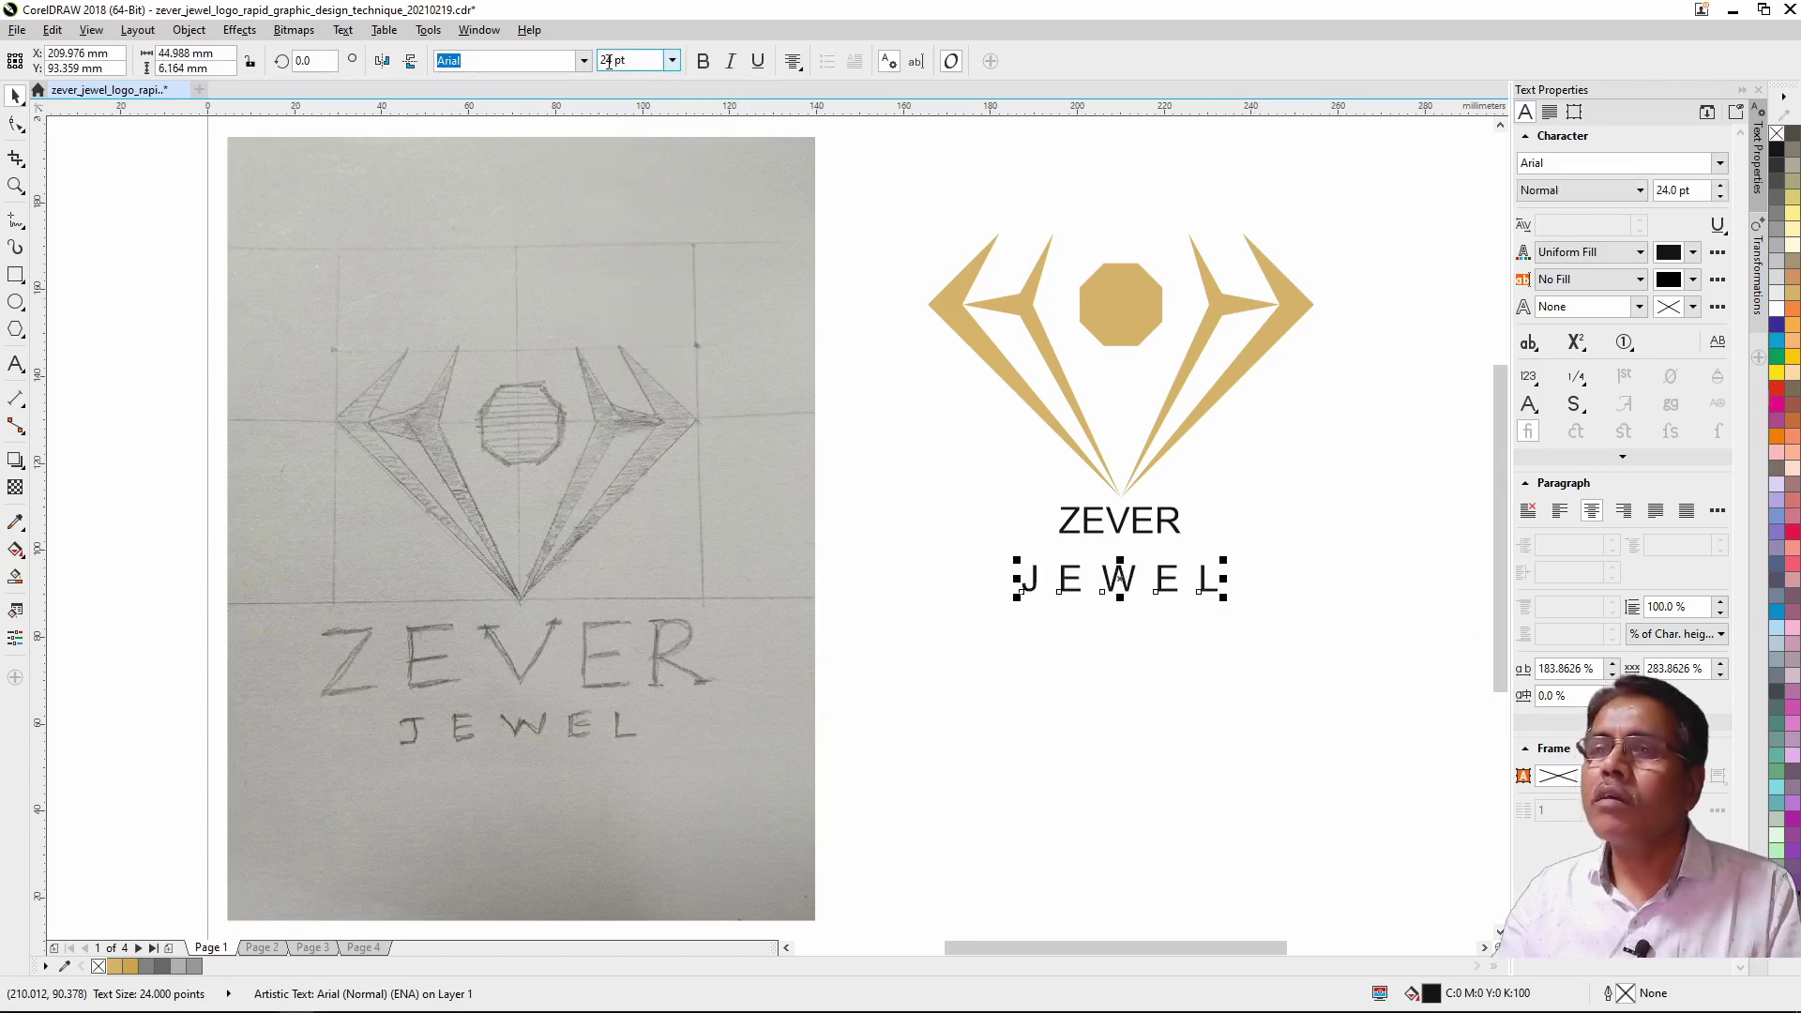
pyautogui.write('22')
pyautogui.press('Return')
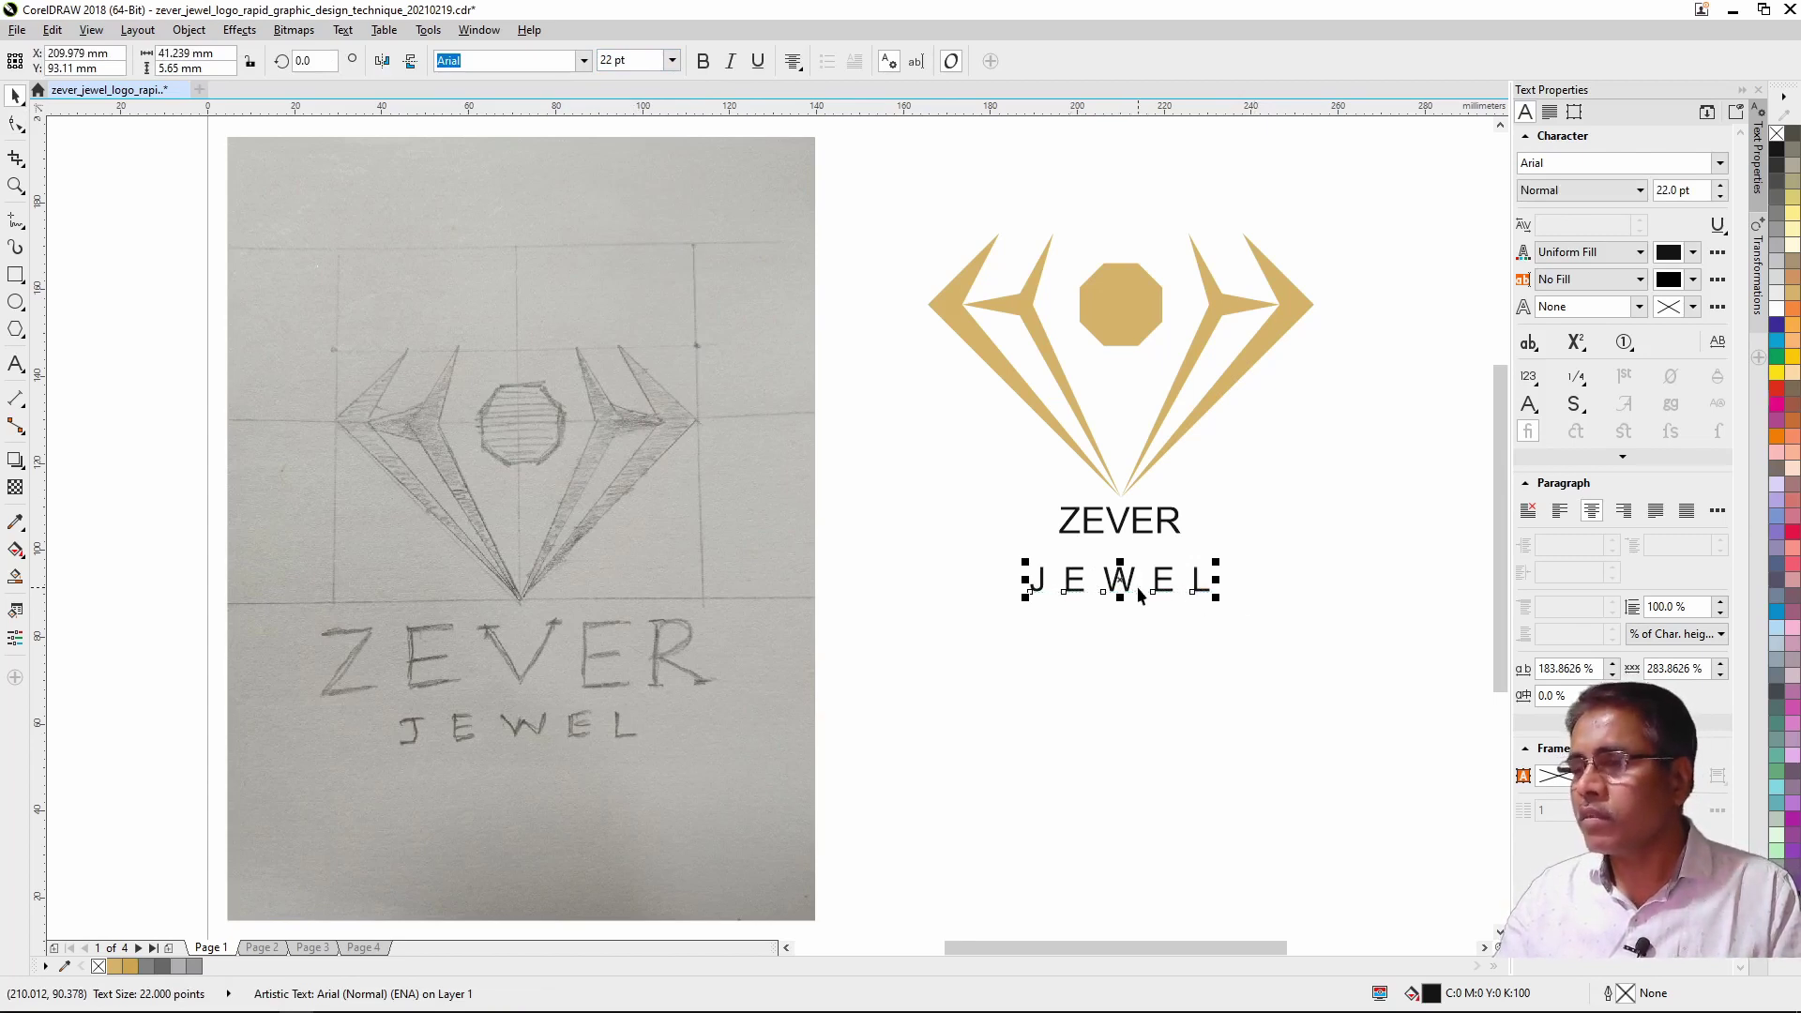
pyautogui.click(1139, 524)
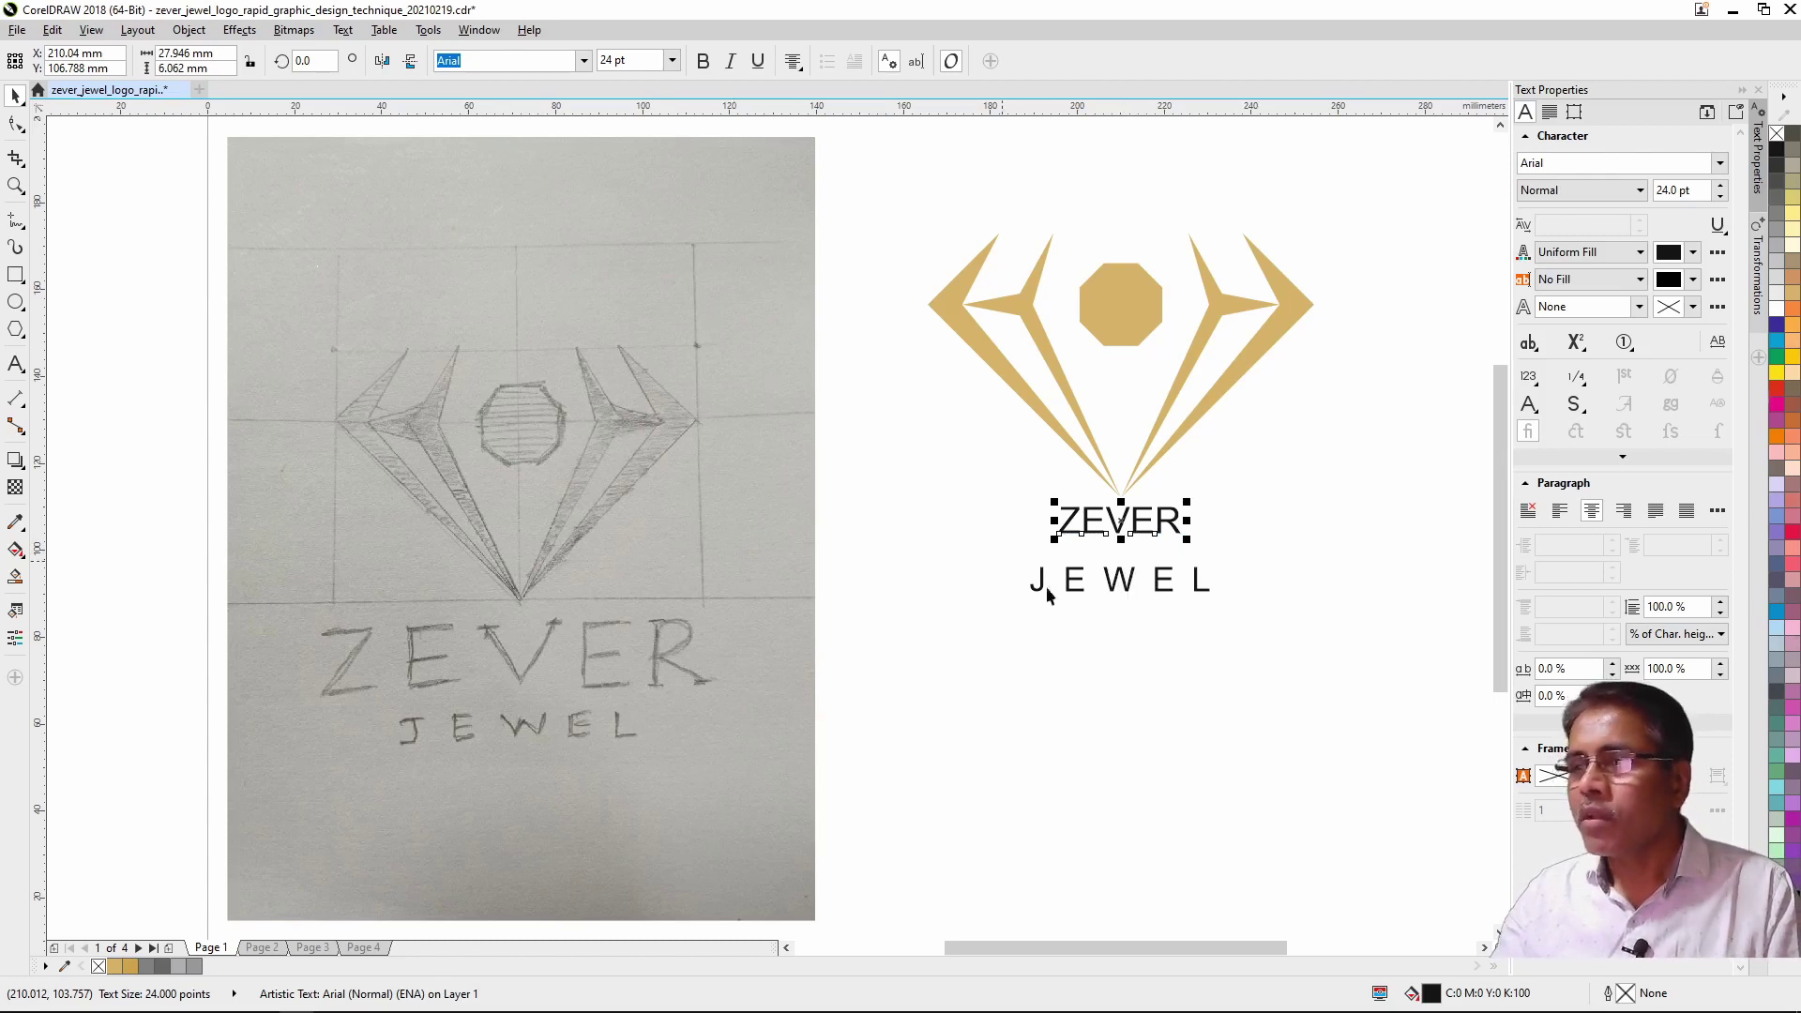
# Step: Enlarge ZEVER to 66 pt and nudge it down toward JEWEL
pyautogui.click(1123, 591)
pyautogui.click(1119, 526)
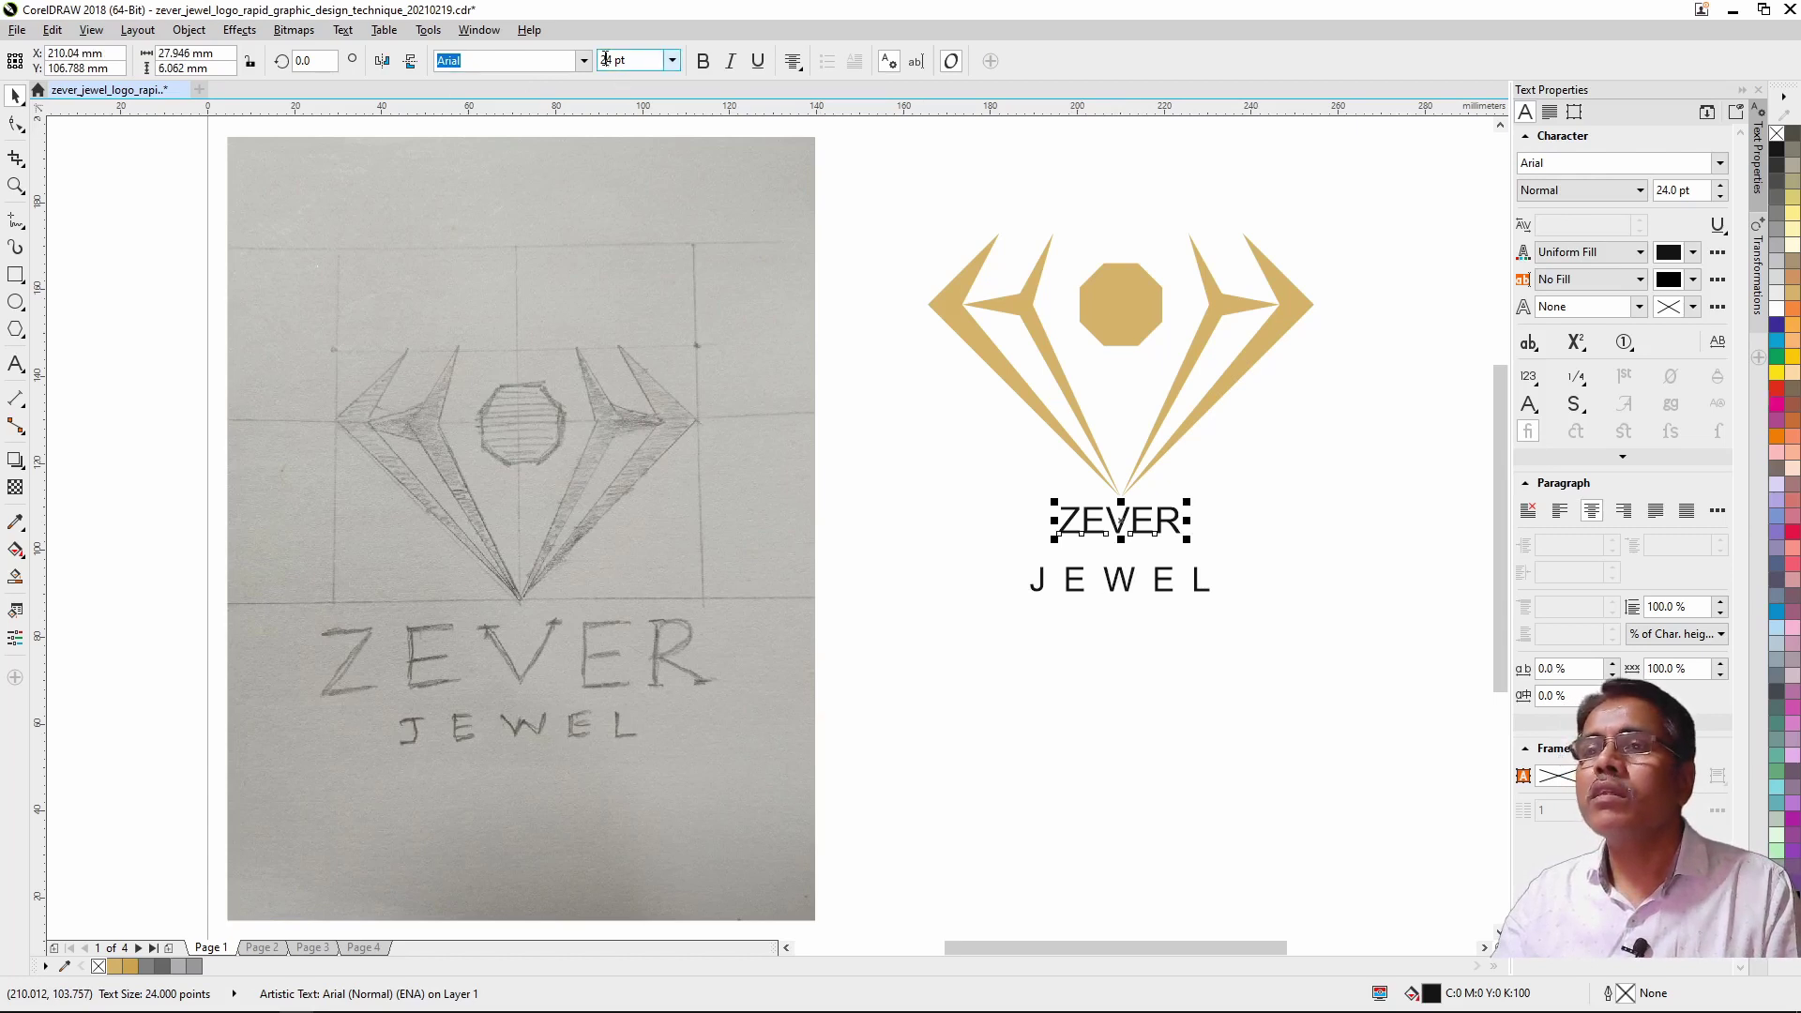
pyautogui.write('66')
pyautogui.press('Return')
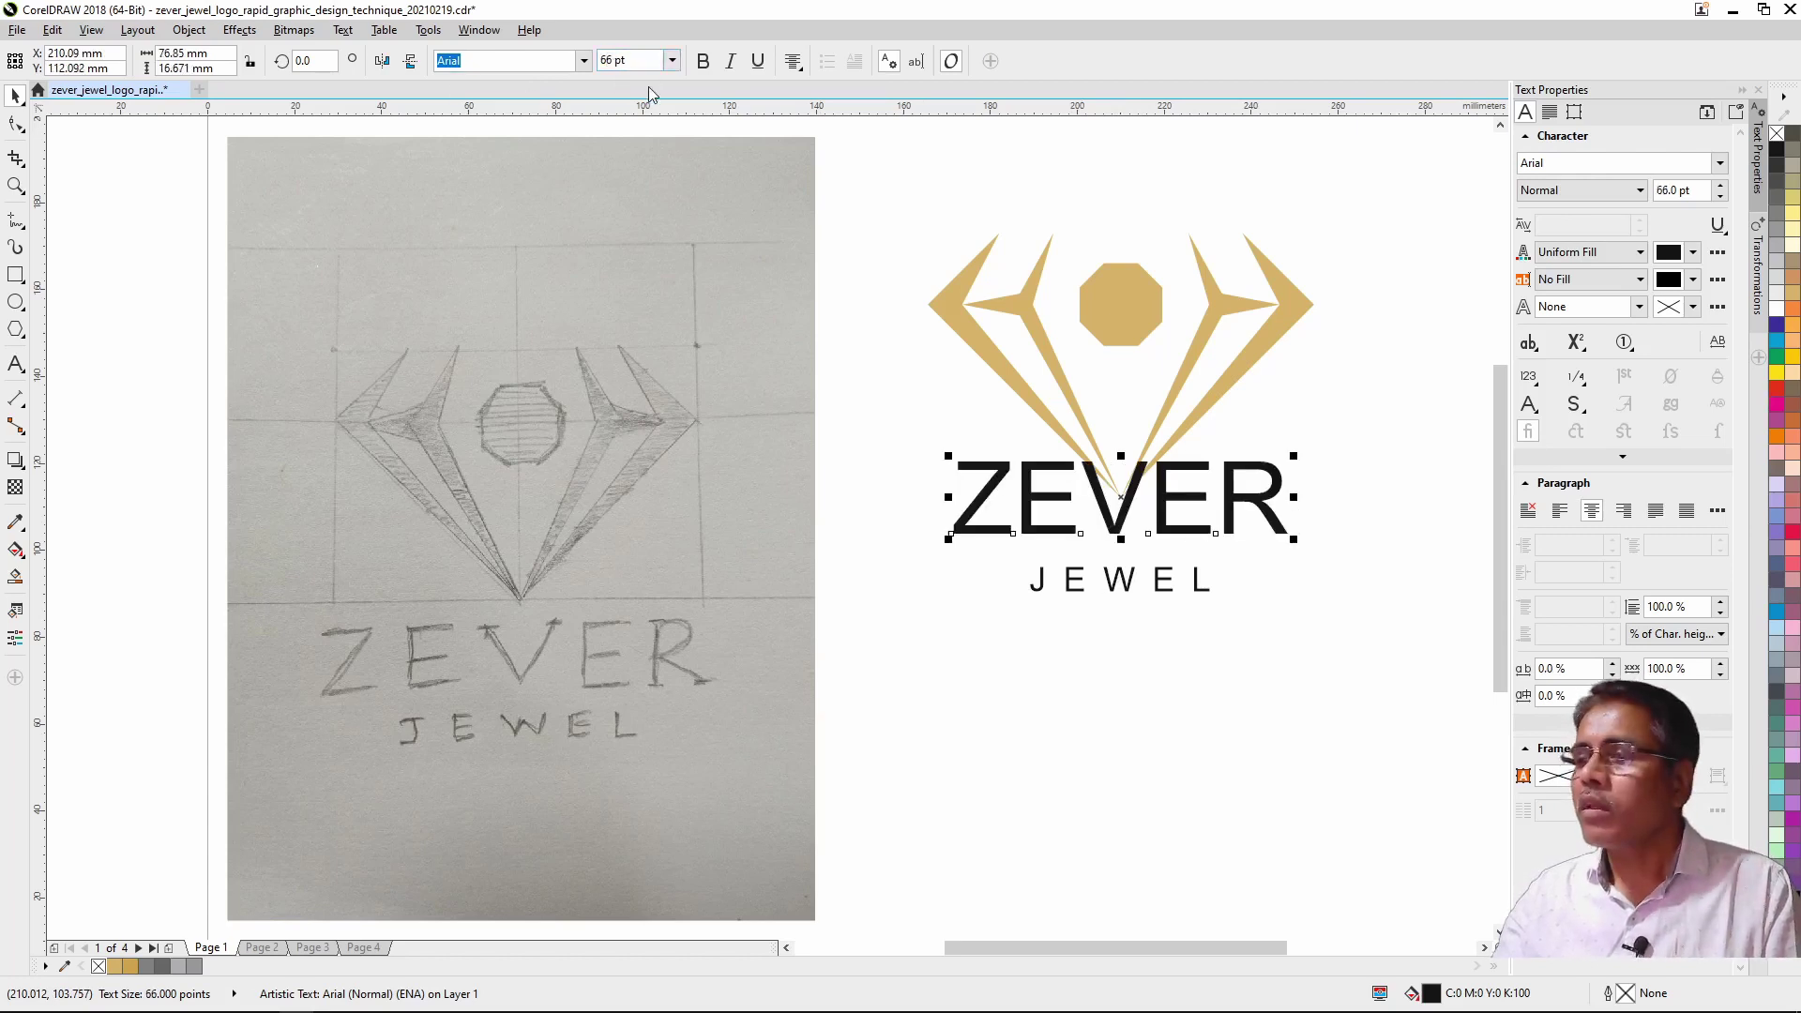
pyautogui.moveTo(1167, 498); pyautogui.dragTo(1167, 518)
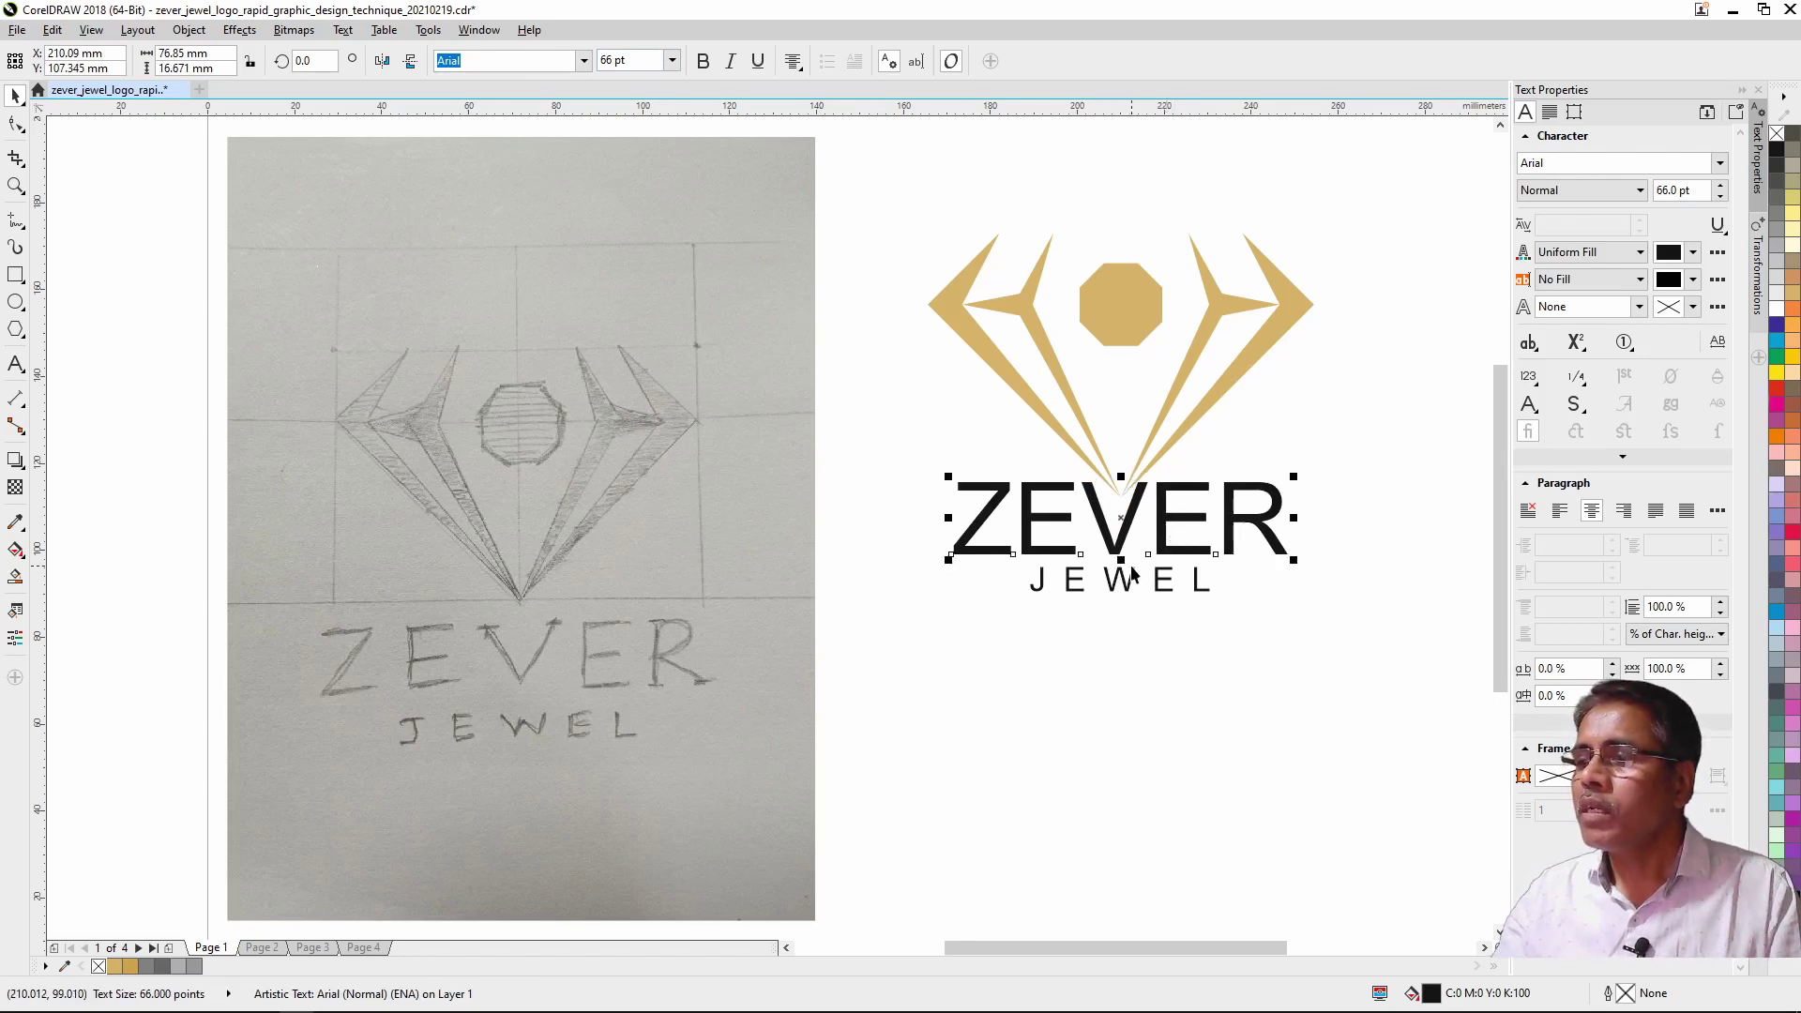
# Step: Select both ZEVER and JEWEL together
pyautogui.keyDown('shift'); pyautogui.click(1116, 586); pyautogui.keyUp('shift')
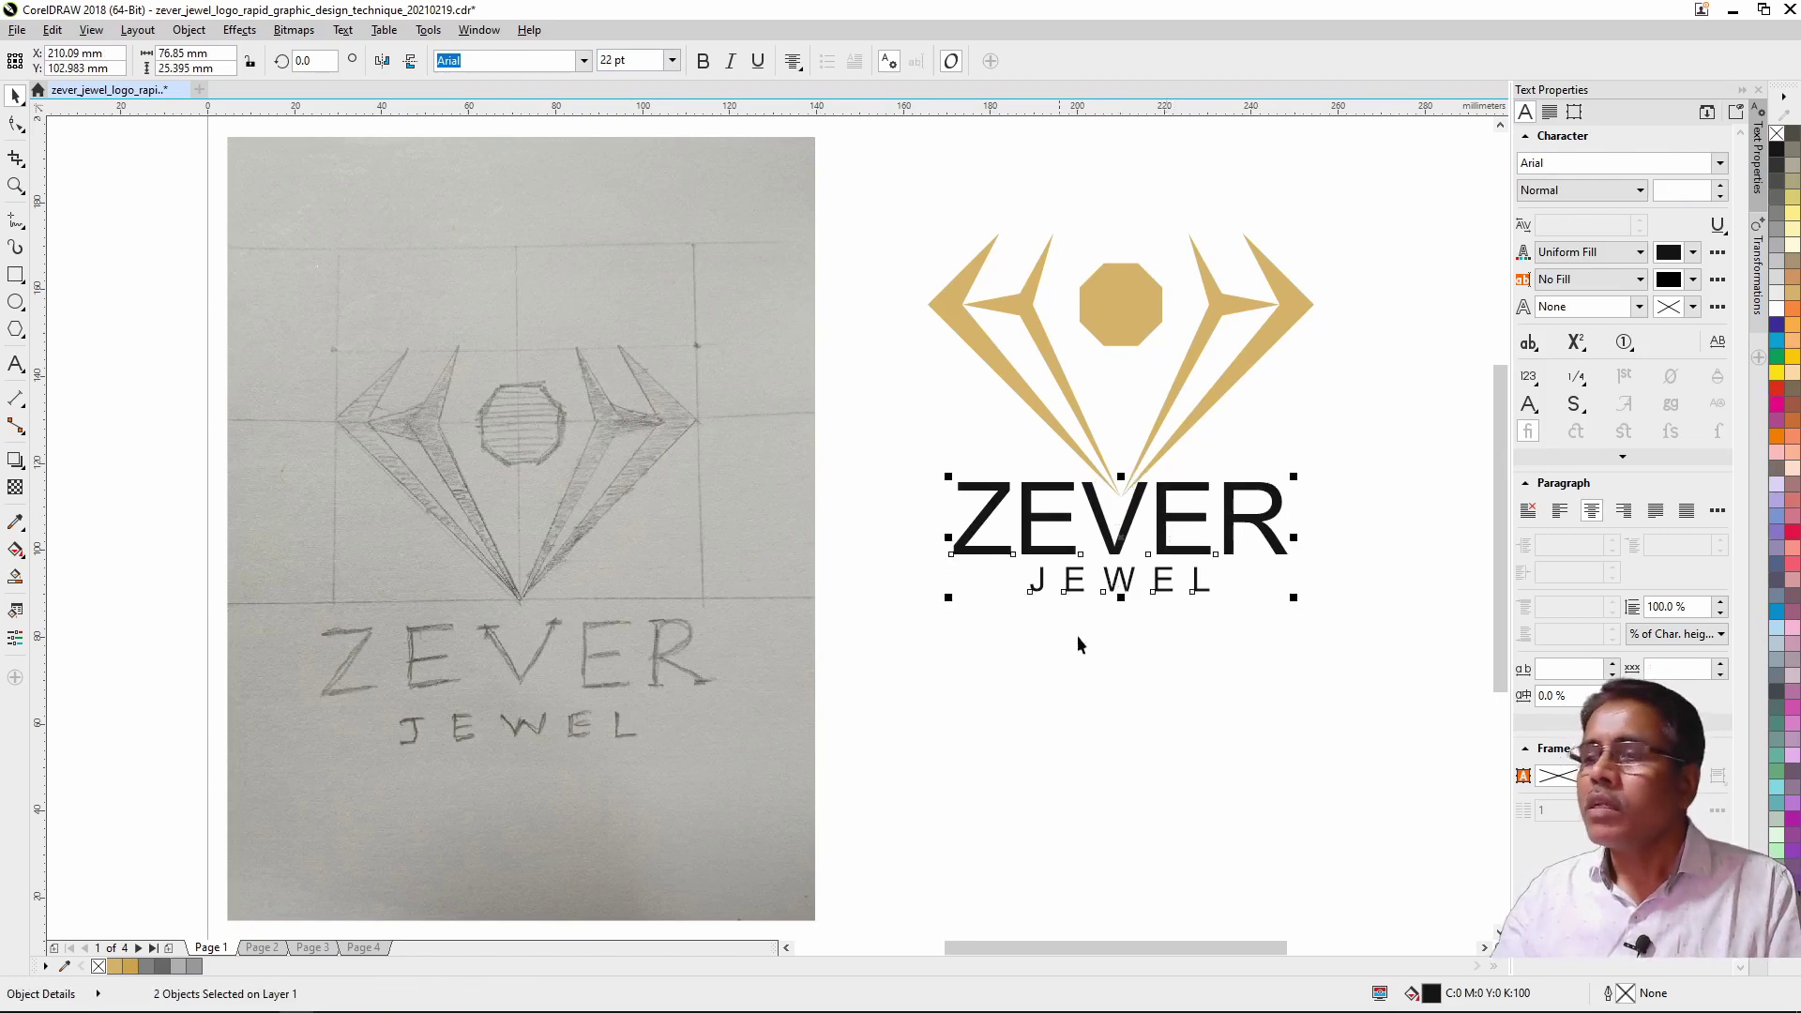
pyautogui.click(1146, 669)
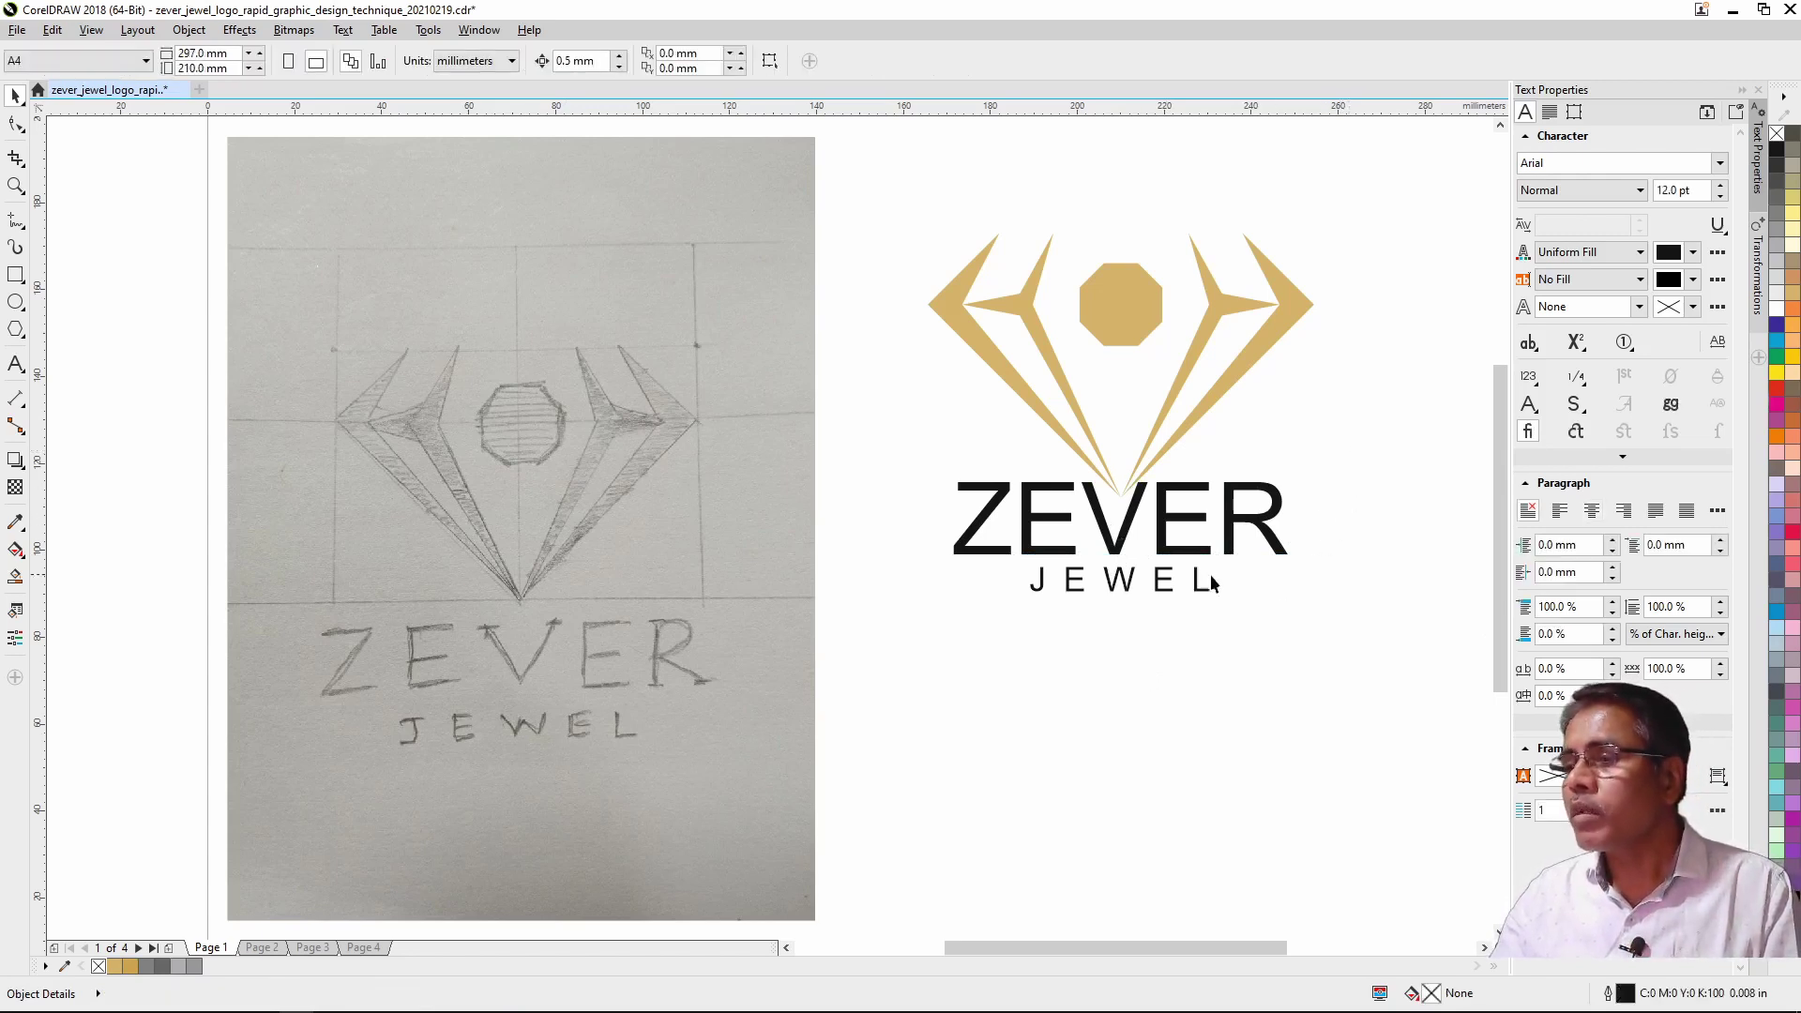
pyautogui.click(1163, 587)
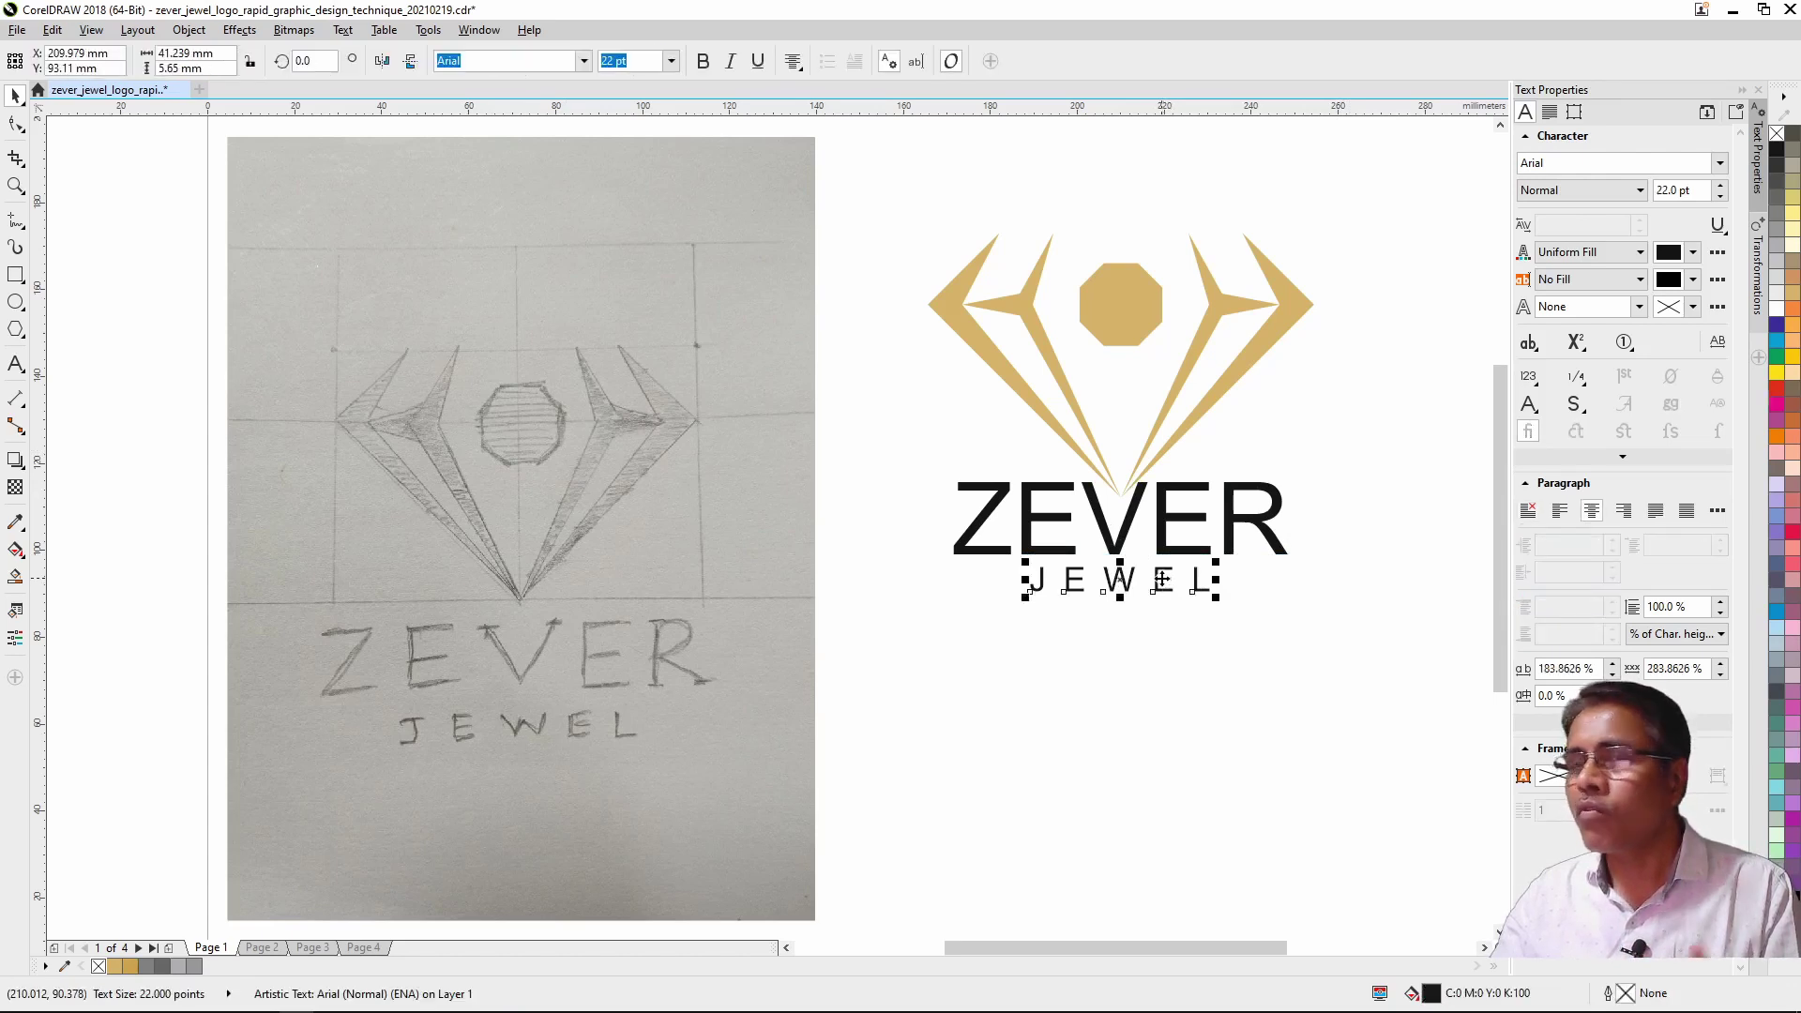
pyautogui.click(1163, 521)
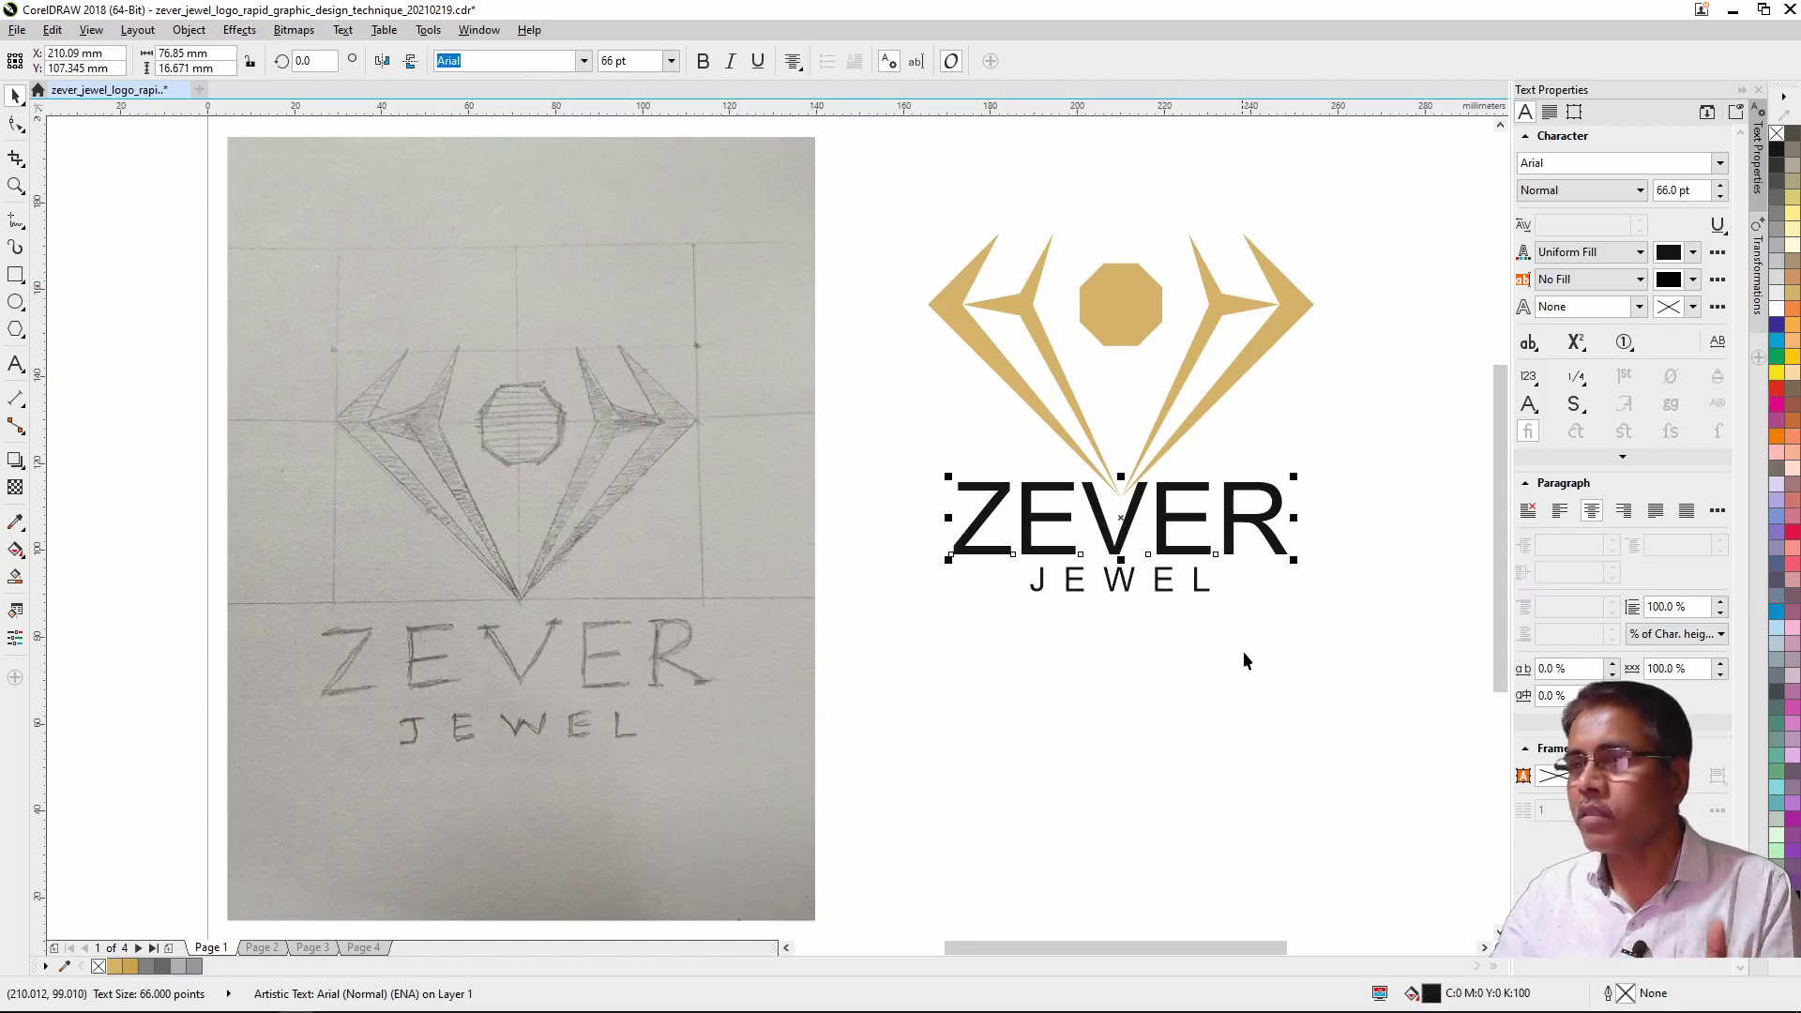
pyautogui.click(1154, 674)
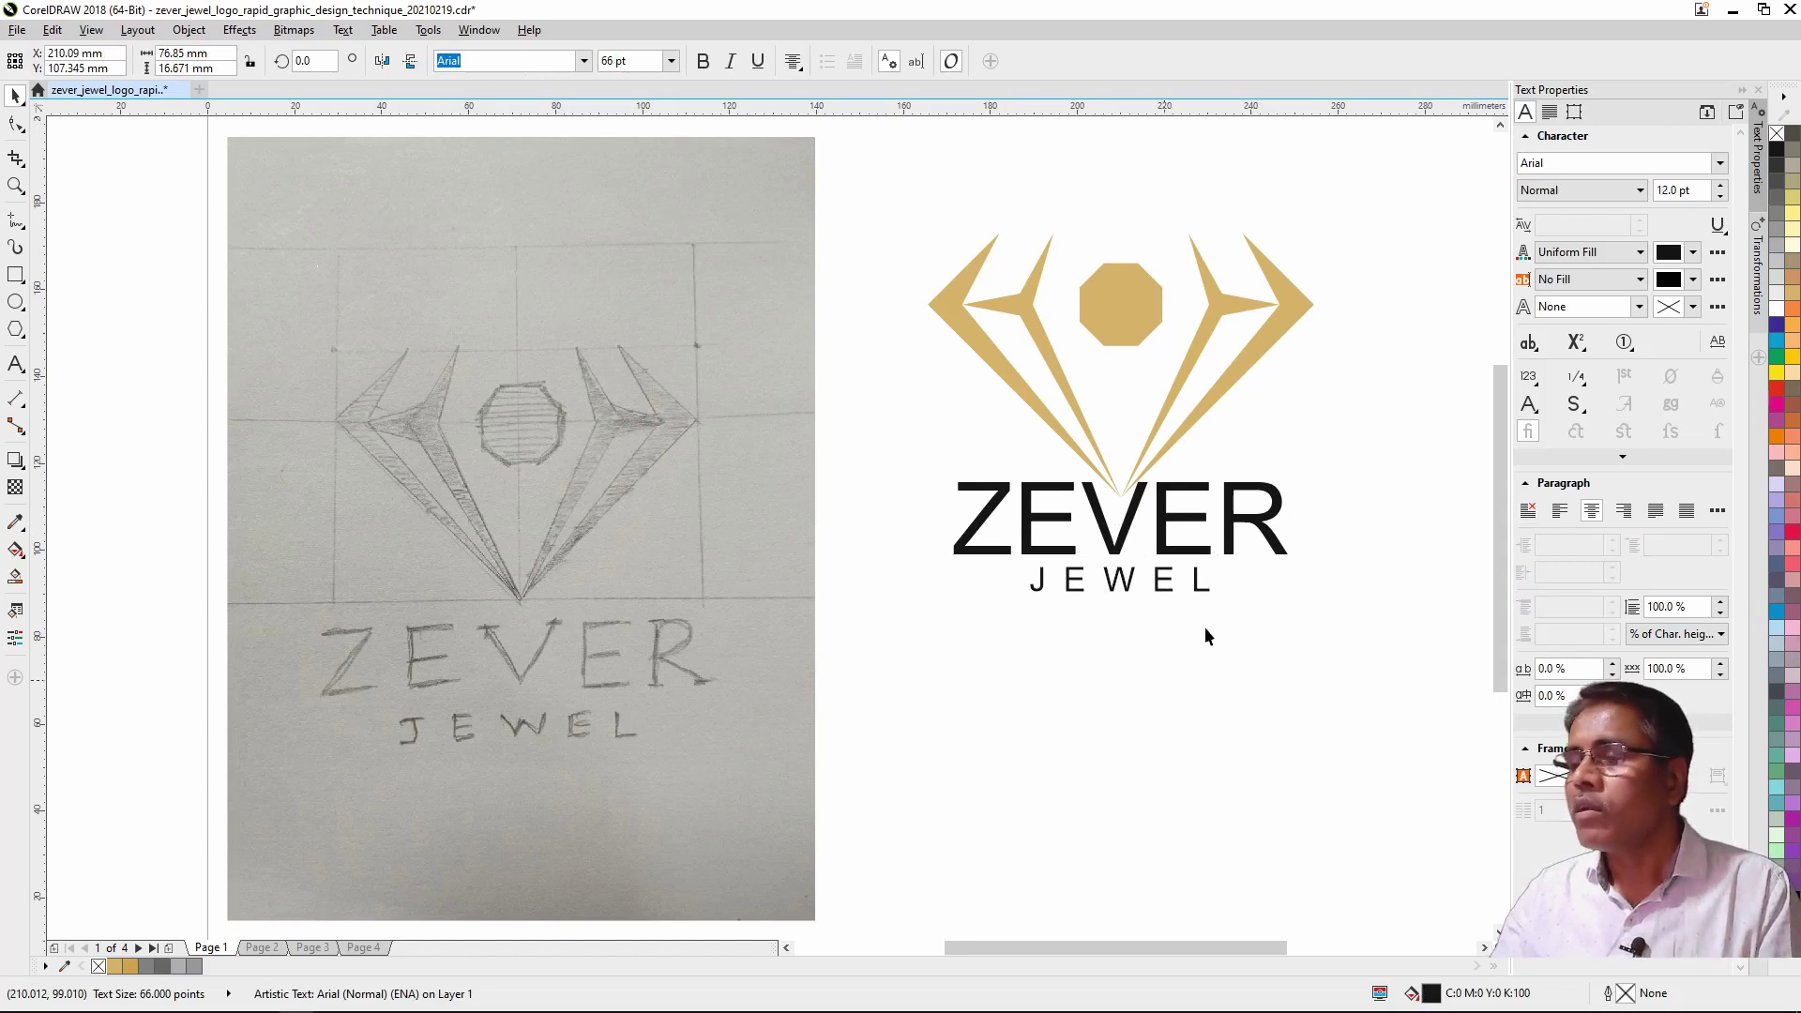
pyautogui.moveTo(1336, 456); pyautogui.dragTo(923, 633)
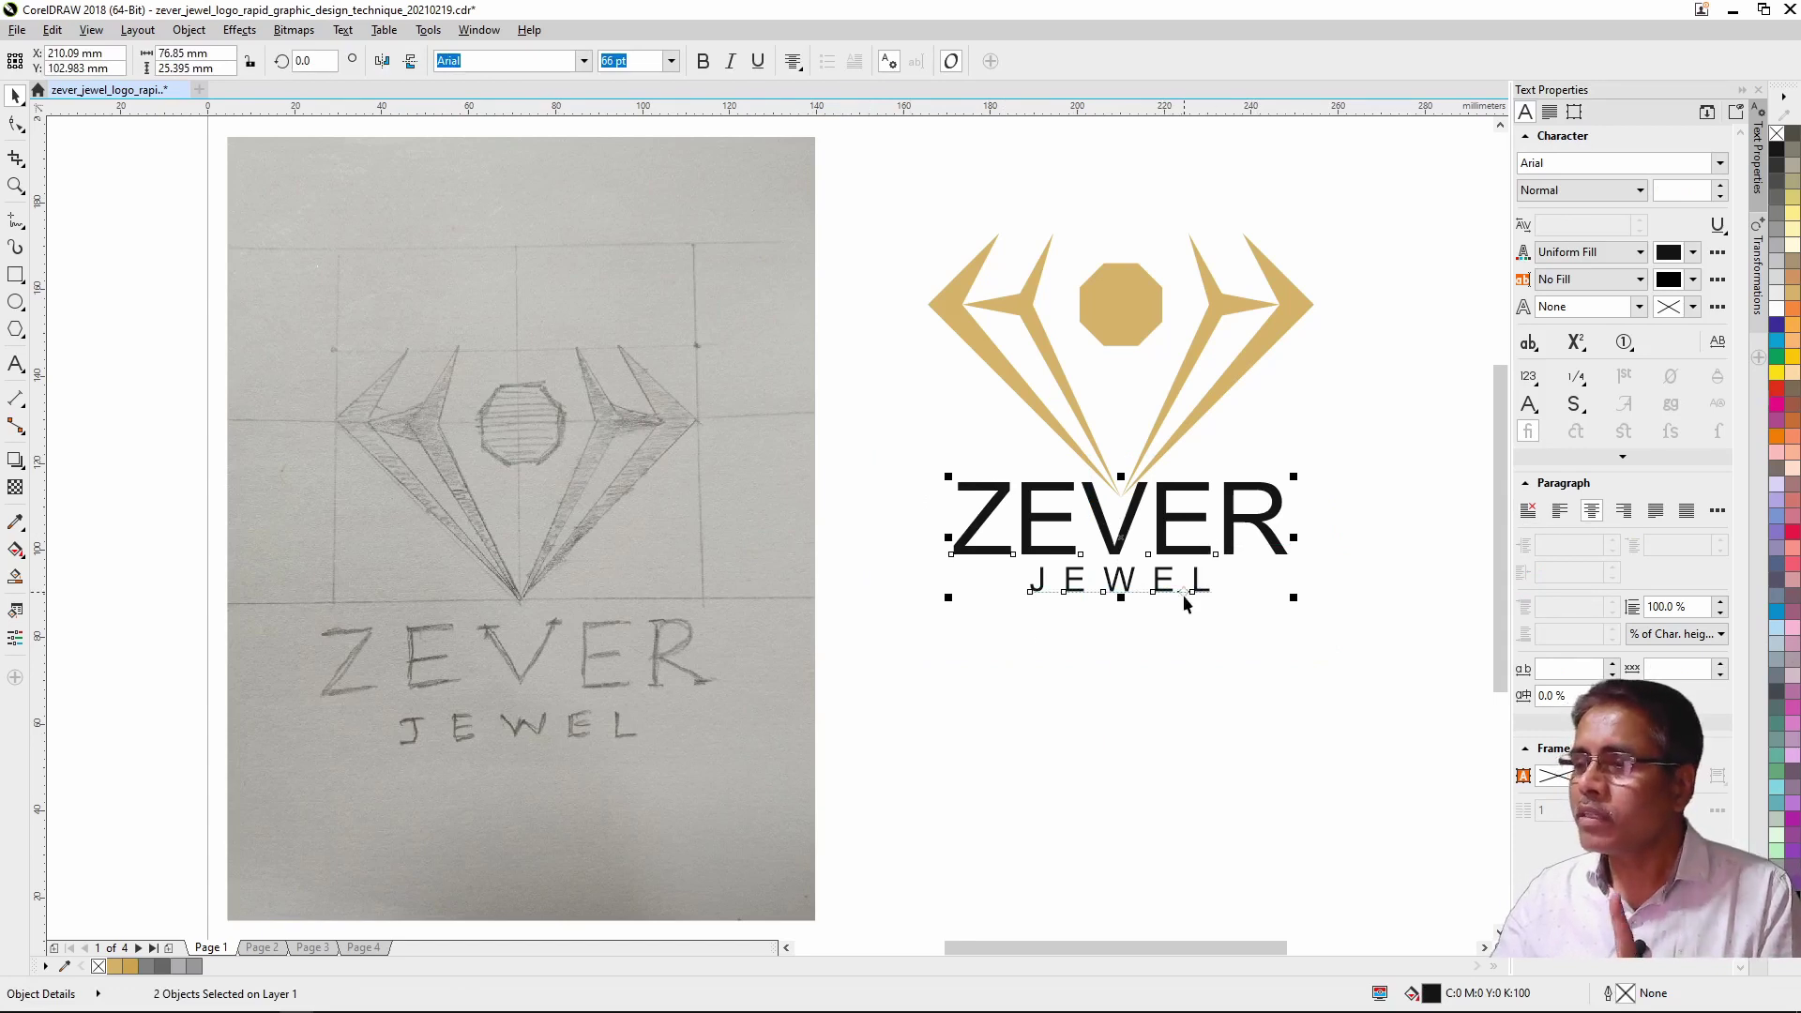
# Step: Apply Avenir LT Std 55 Roman to both texts, then Avenir LT Std 65 Medium to JEWEL
pyautogui.click(585, 62)
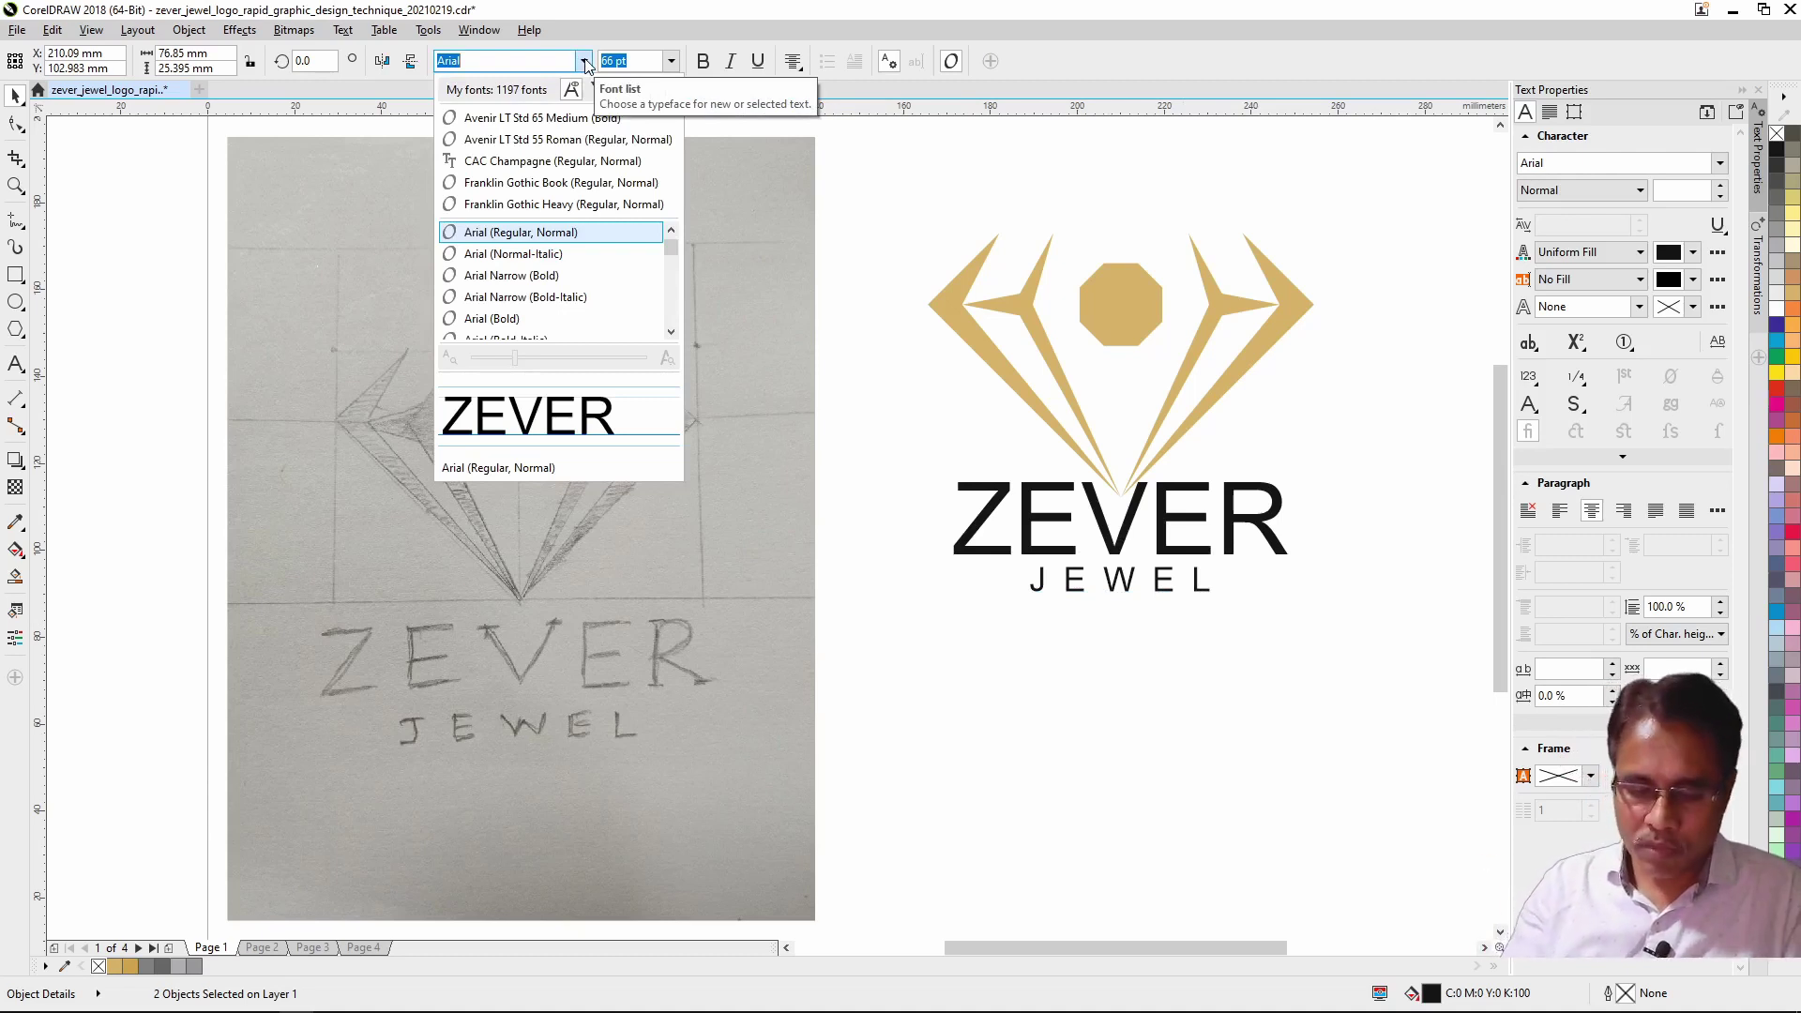
pyautogui.write('AVE')
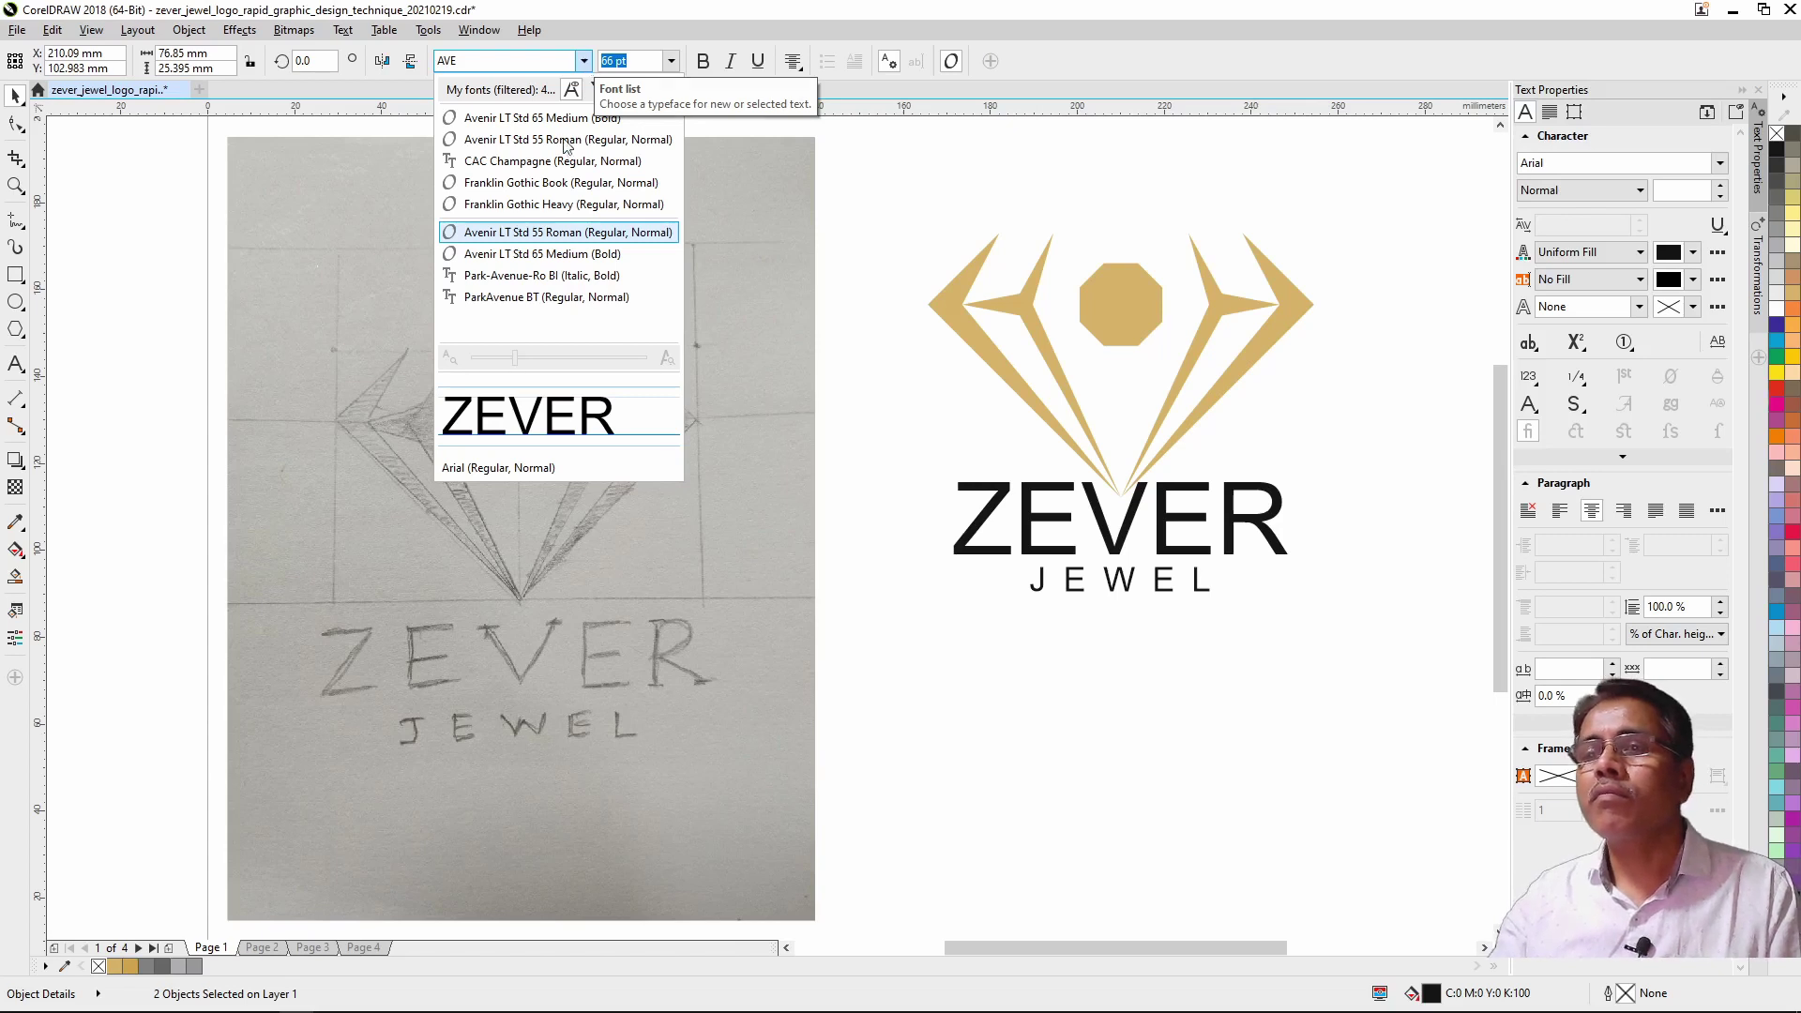
pyautogui.click(537, 234)
pyautogui.click(1079, 605)
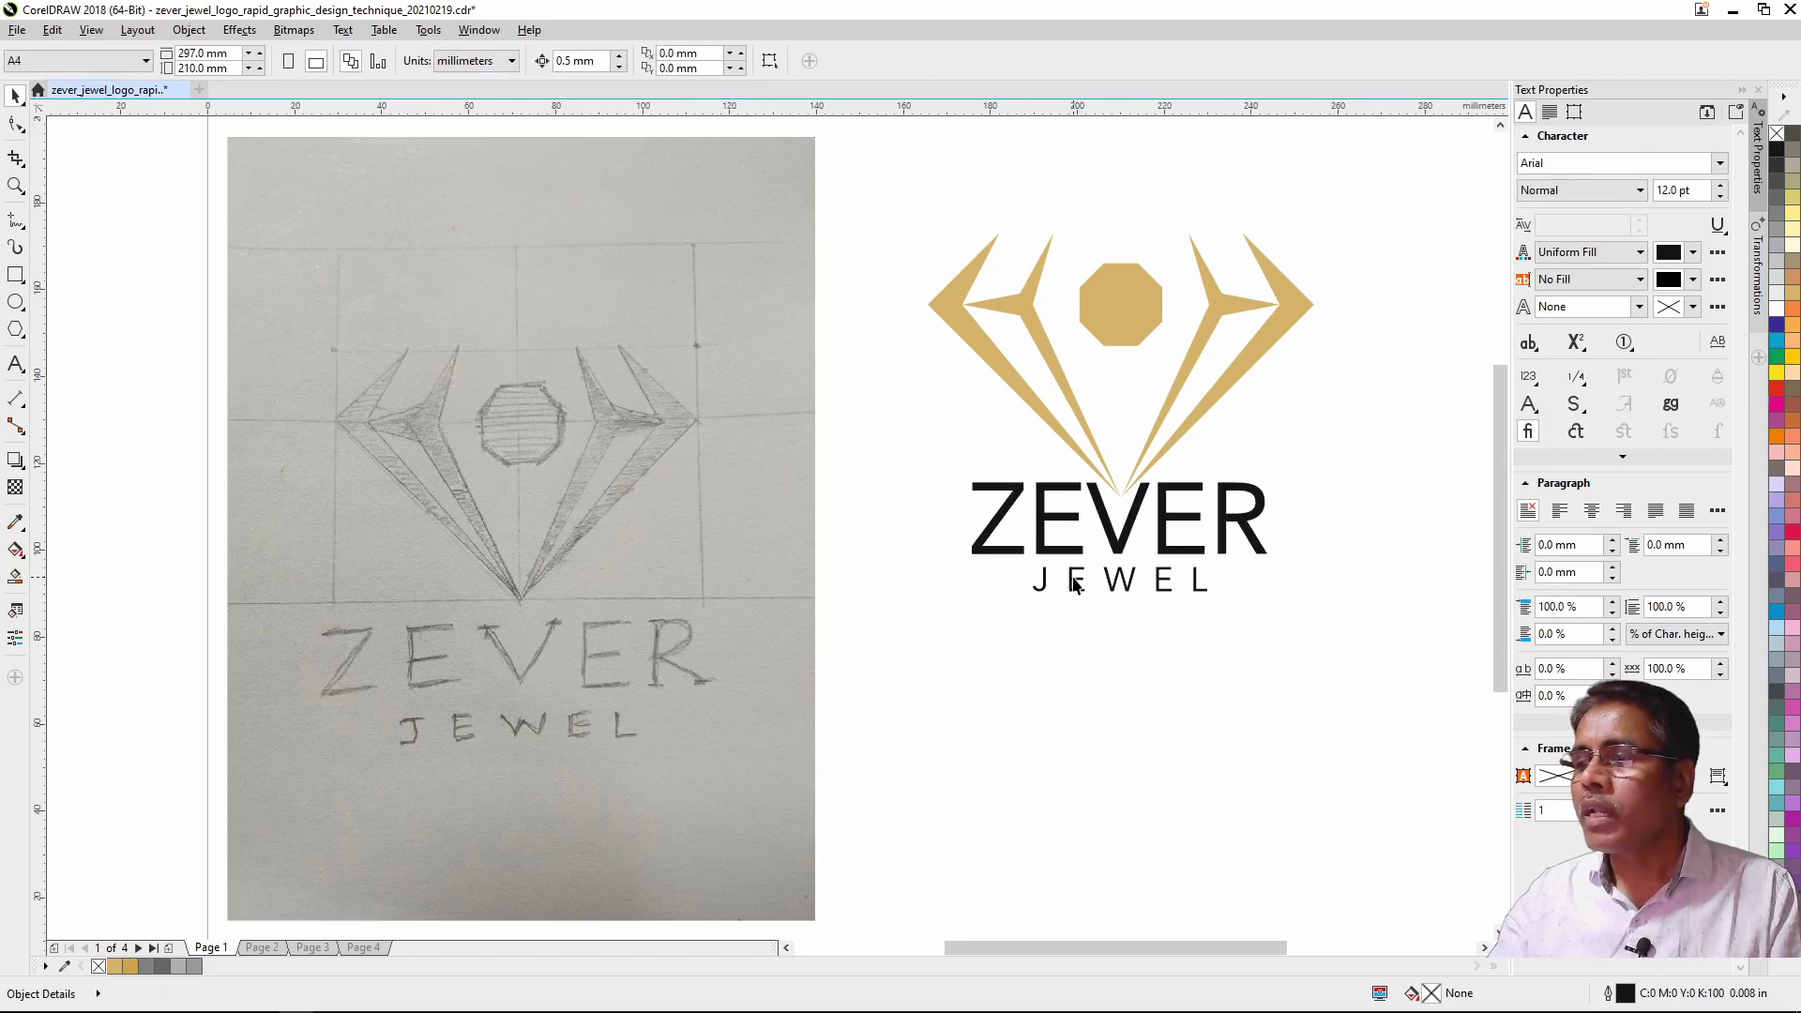
pyautogui.click(584, 61)
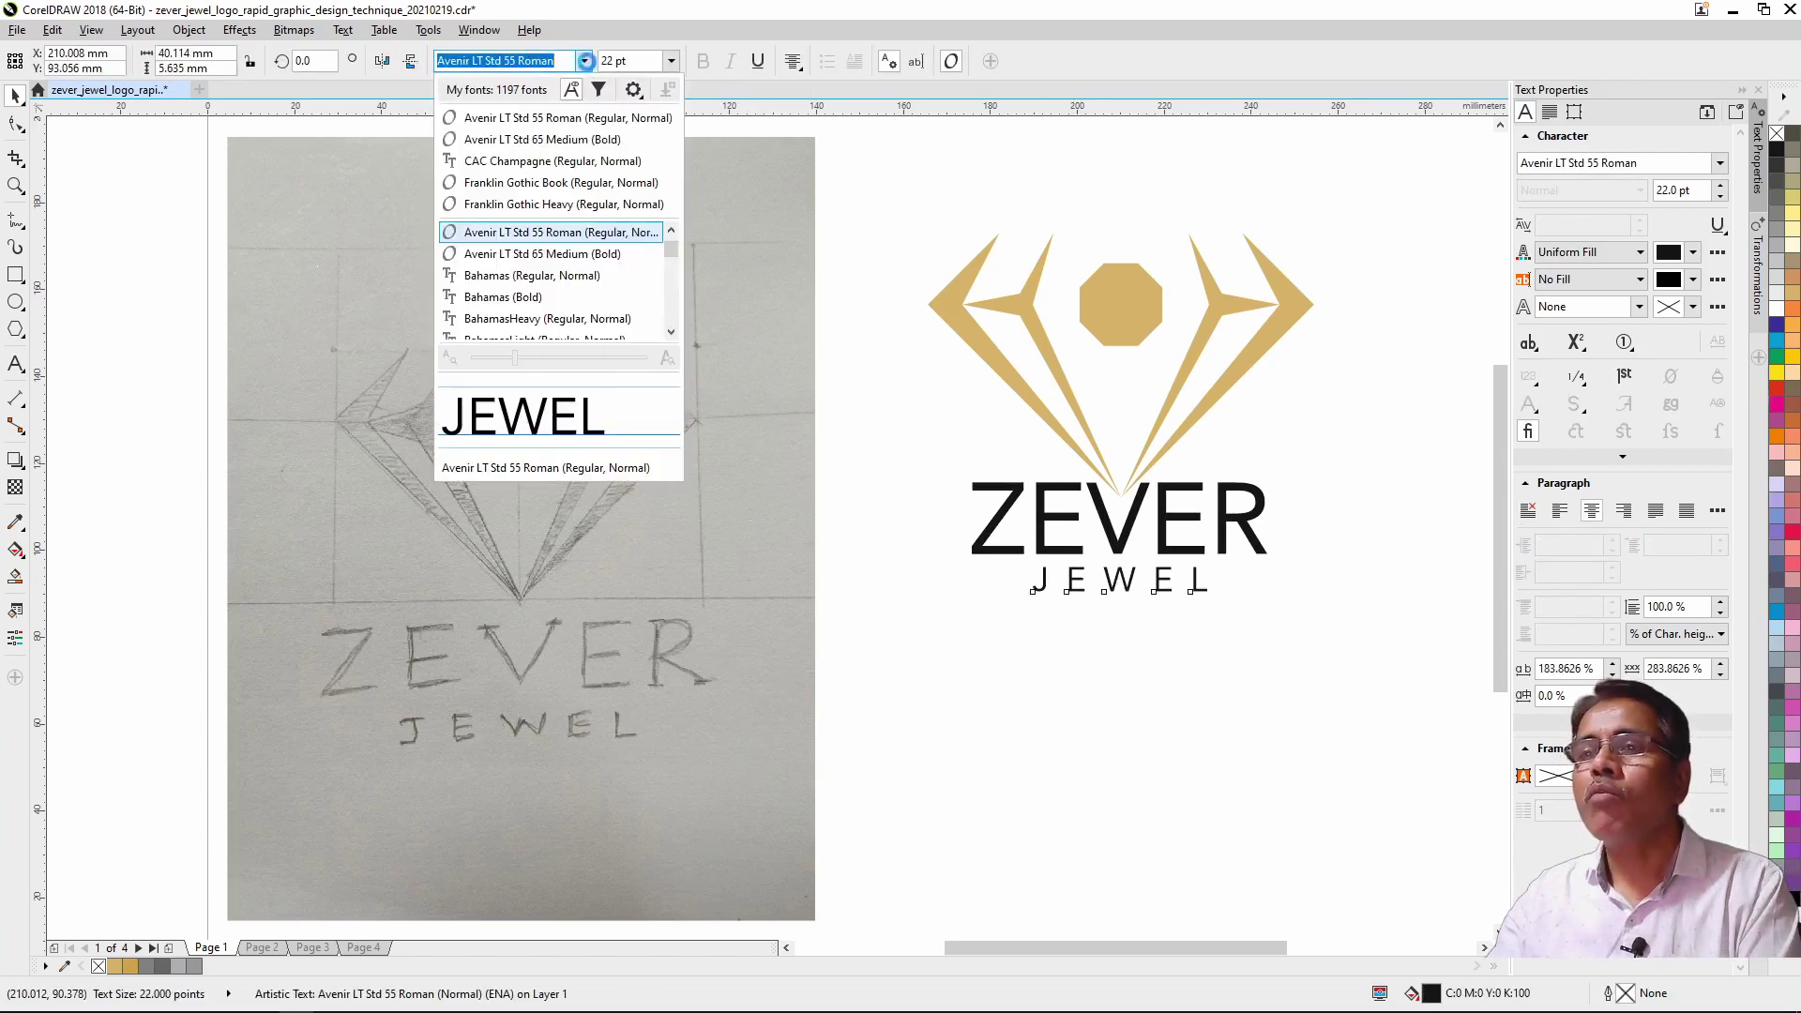
pyautogui.click(543, 253)
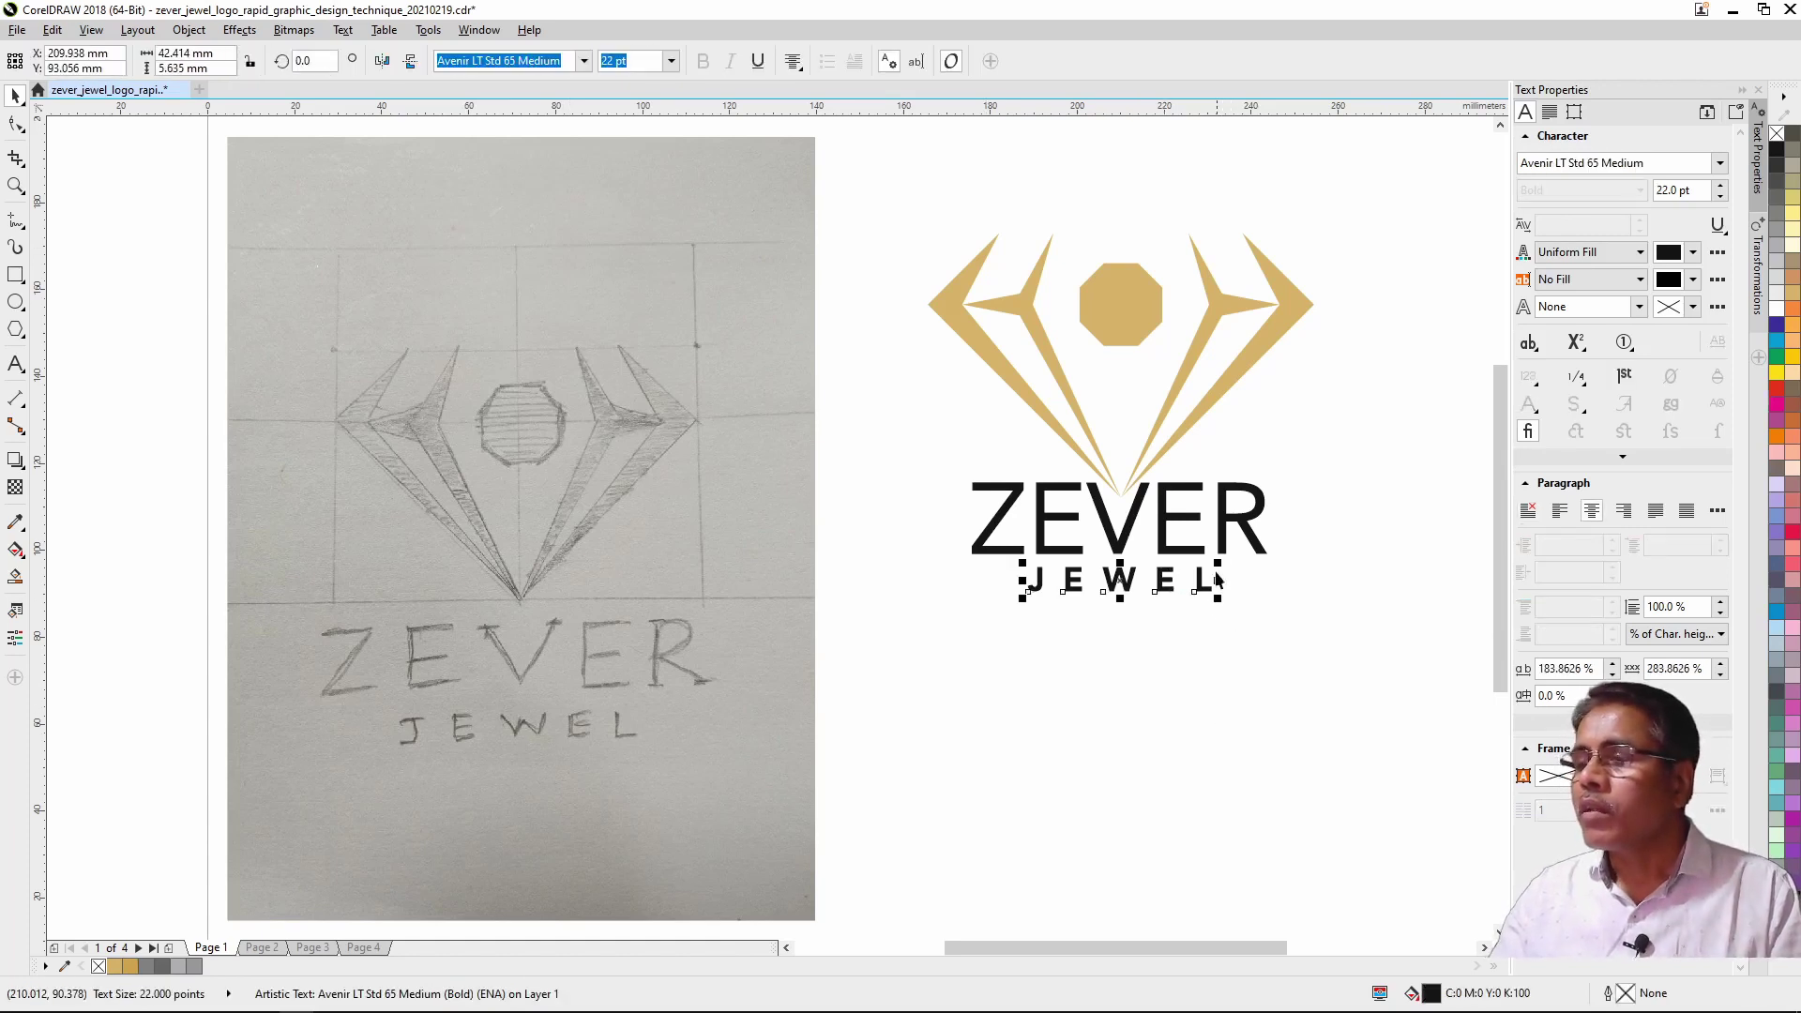
# Step: Zoom into the wordmark and add vertical guidelines at the first E and R stems
pyautogui.press('F2')
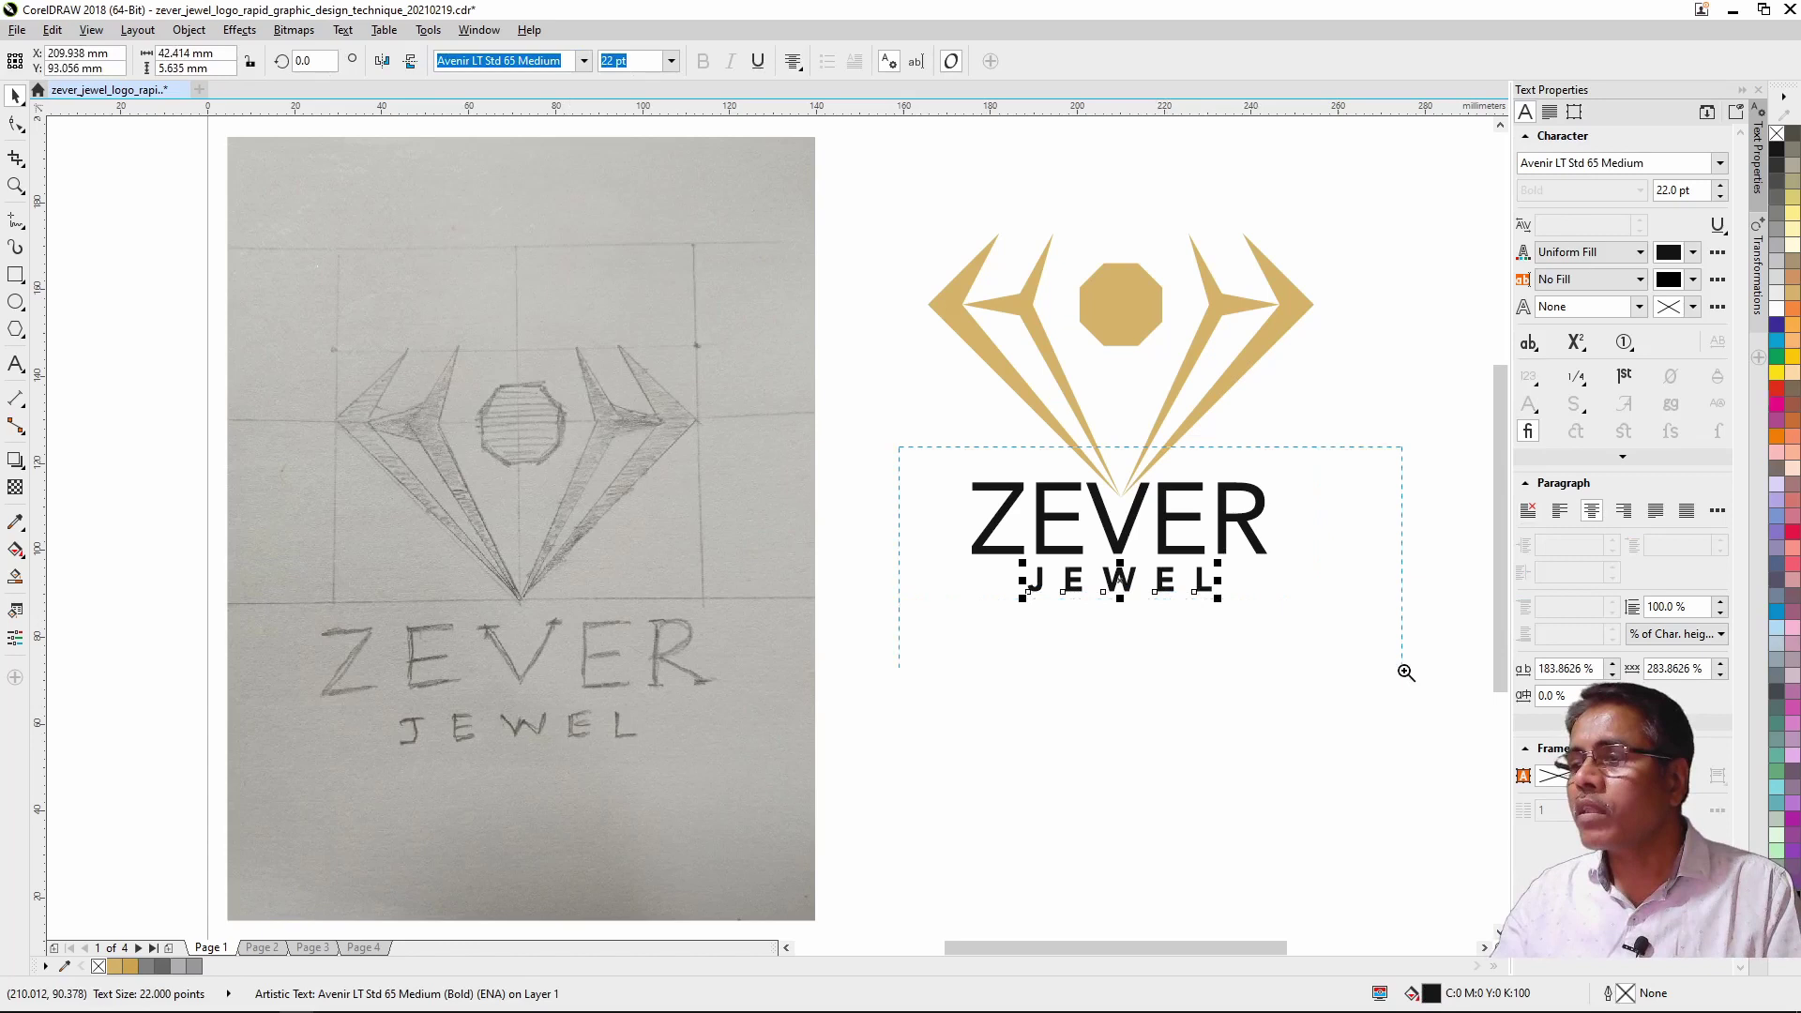
pyautogui.moveTo(902, 448); pyautogui.dragTo(1405, 673)
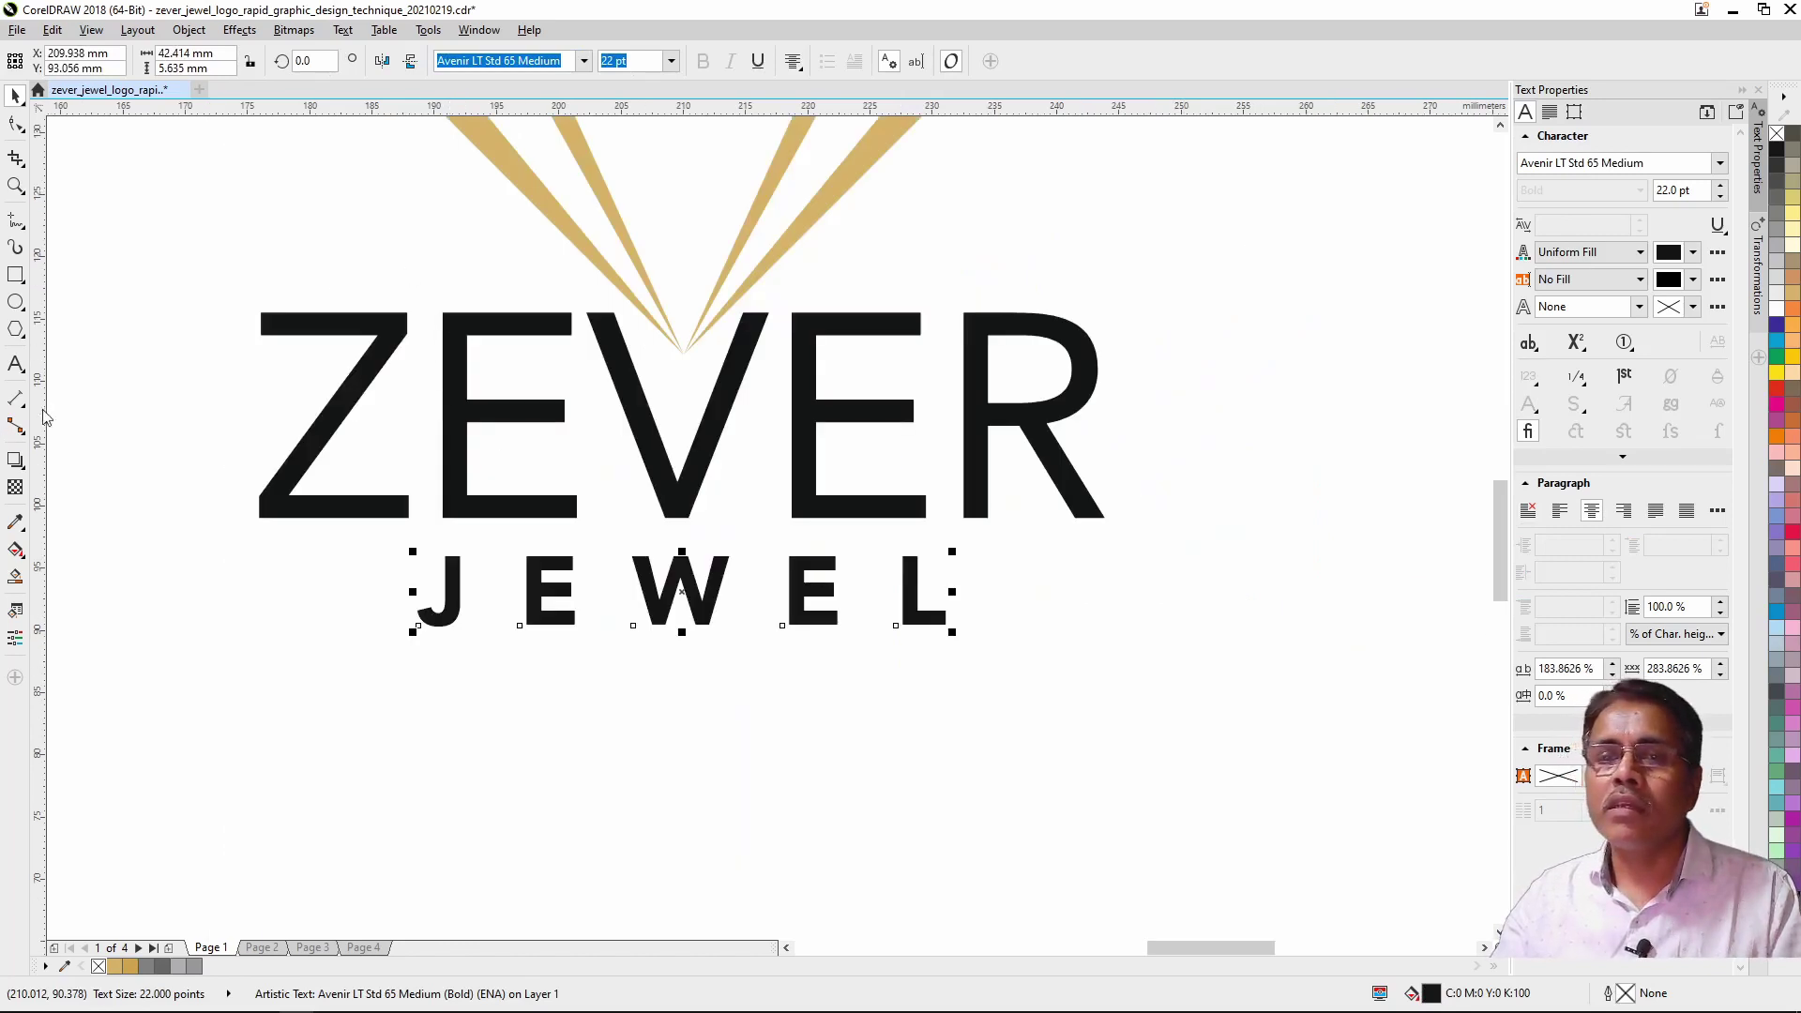
pyautogui.moveTo(429, 411); pyautogui.dragTo(442, 413)
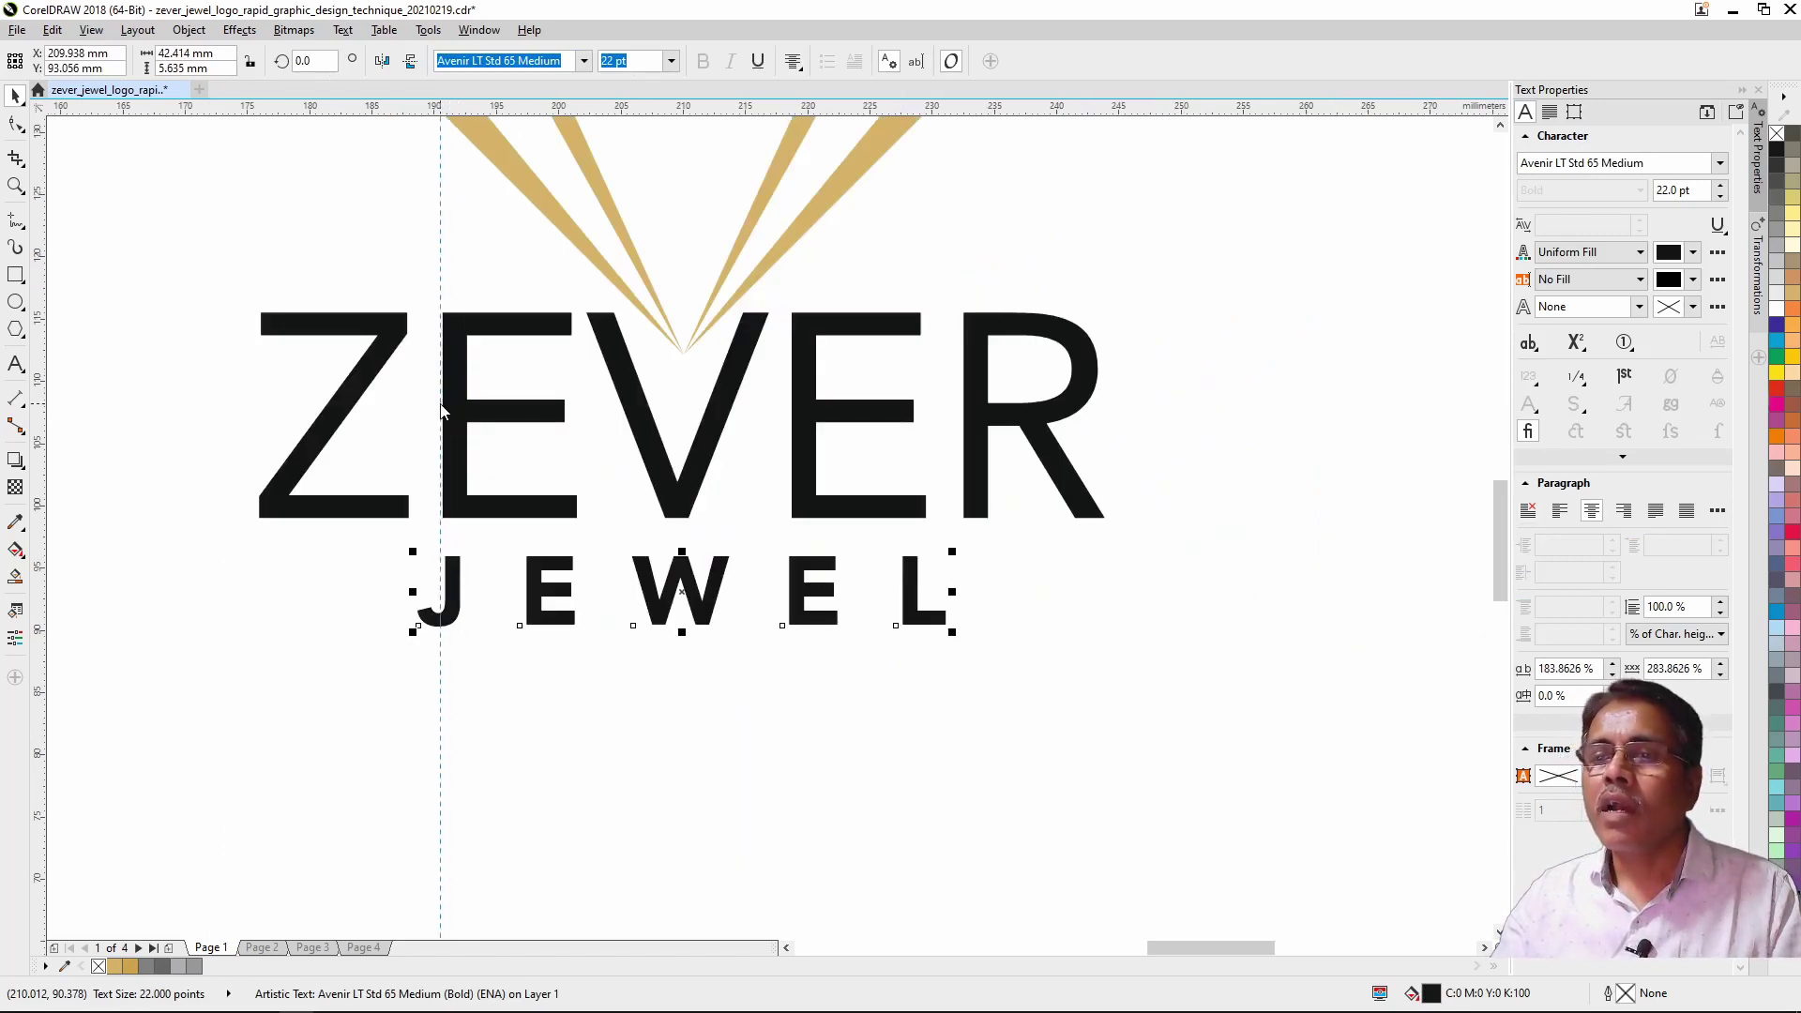
pyautogui.moveTo(42, 478)
pyautogui.mouseDown()
pyautogui.moveTo(928, 429)
pyautogui.moveTo(932, 560)
pyautogui.mouseUp()
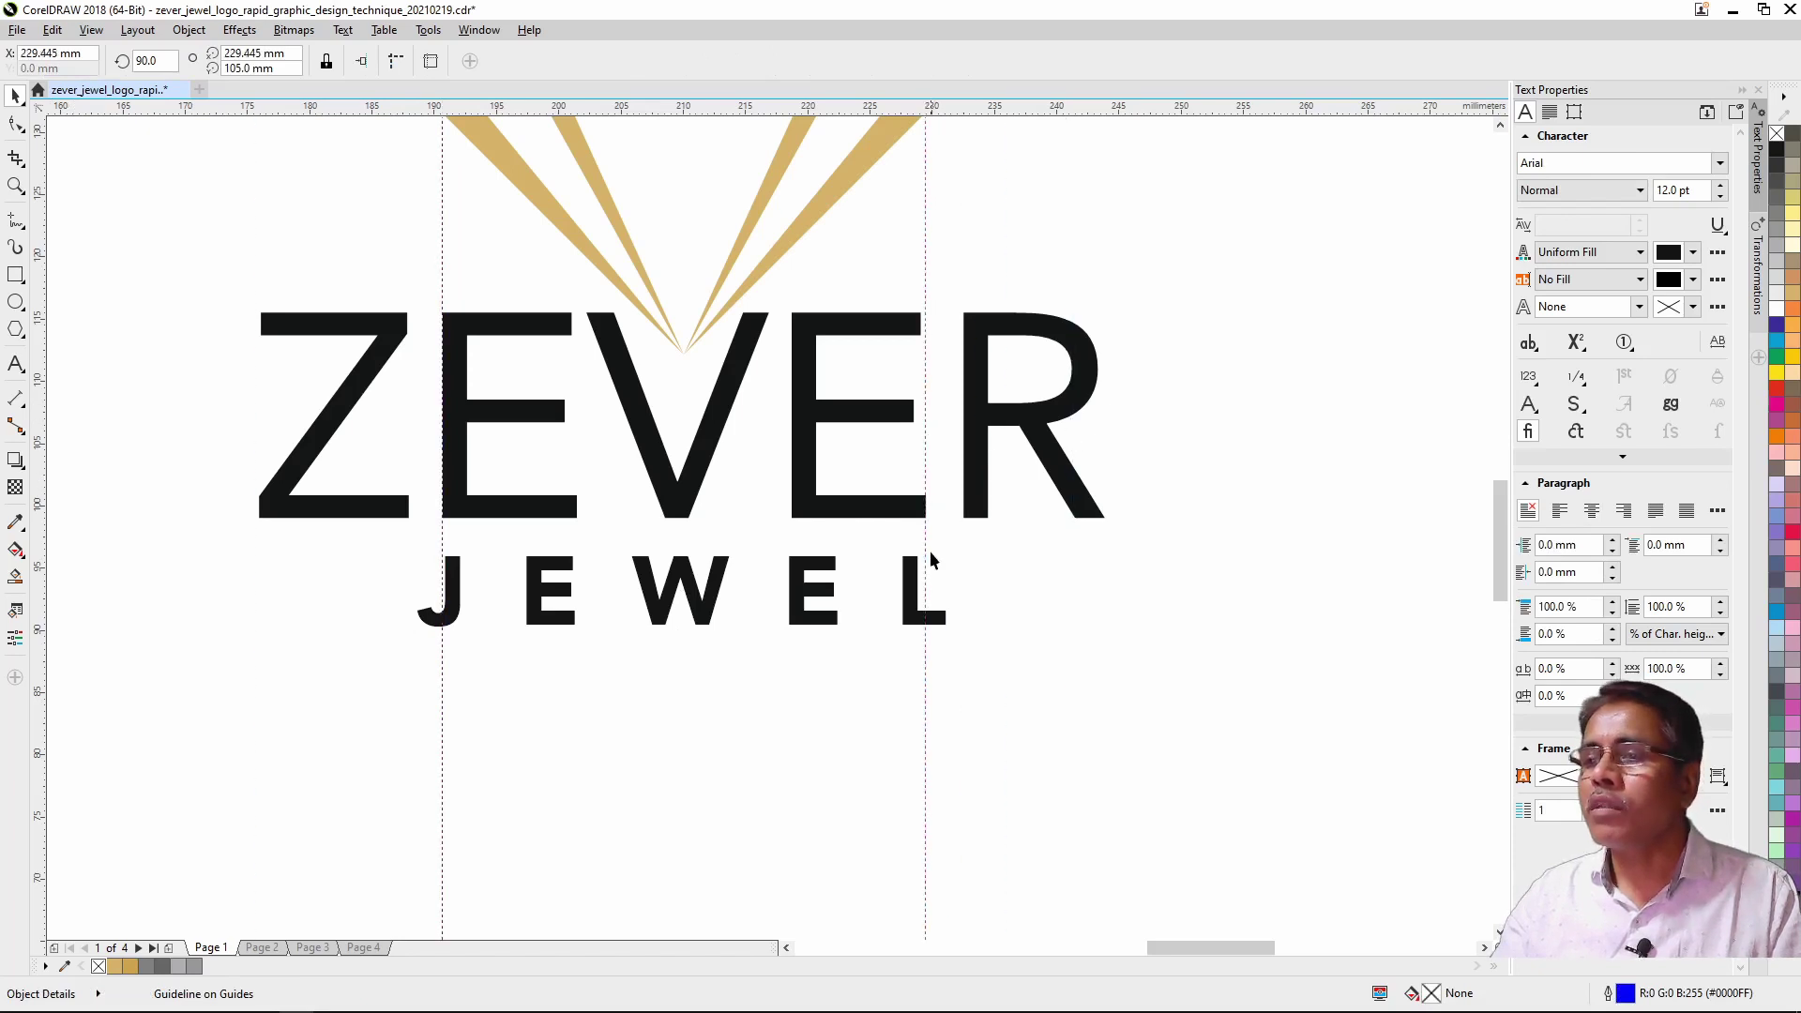
# Step: Tighten JEWEL's letter spacing to 144.8037% so it fits between the guidelines
pyautogui.click(914, 579)
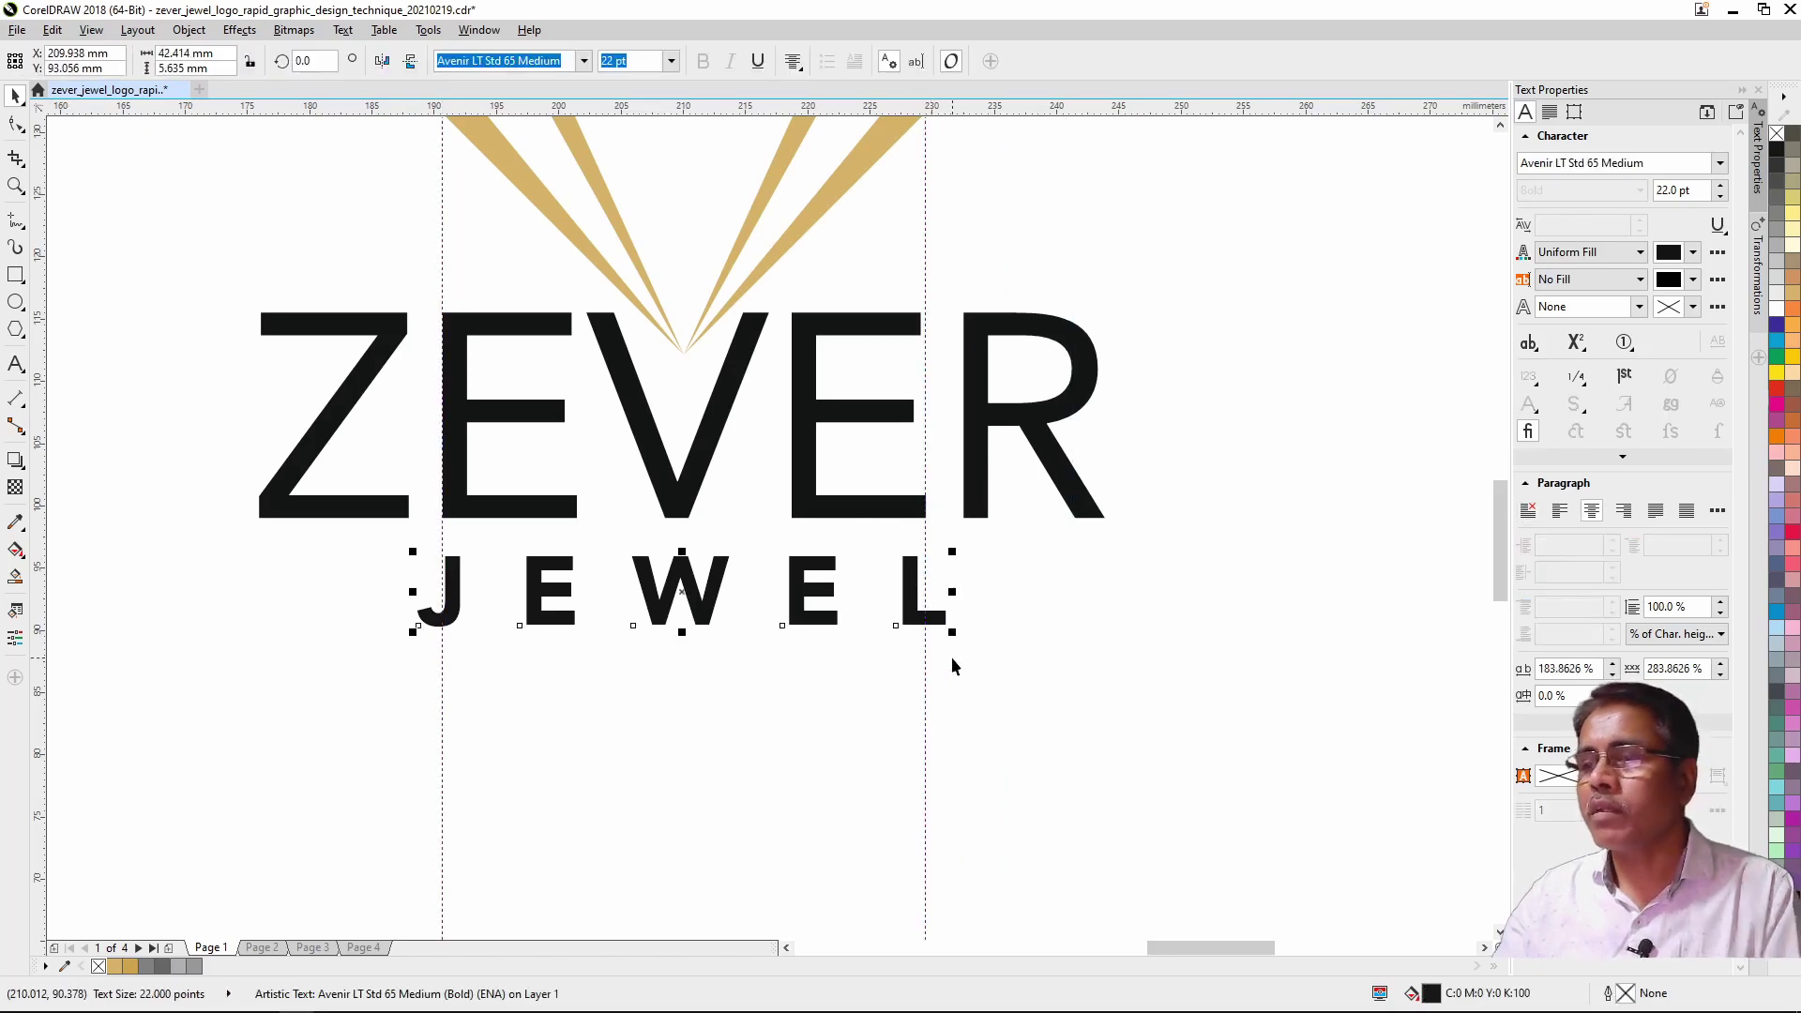
pyautogui.press('F10')
pyautogui.moveTo(945, 635); pyautogui.dragTo(903, 638)
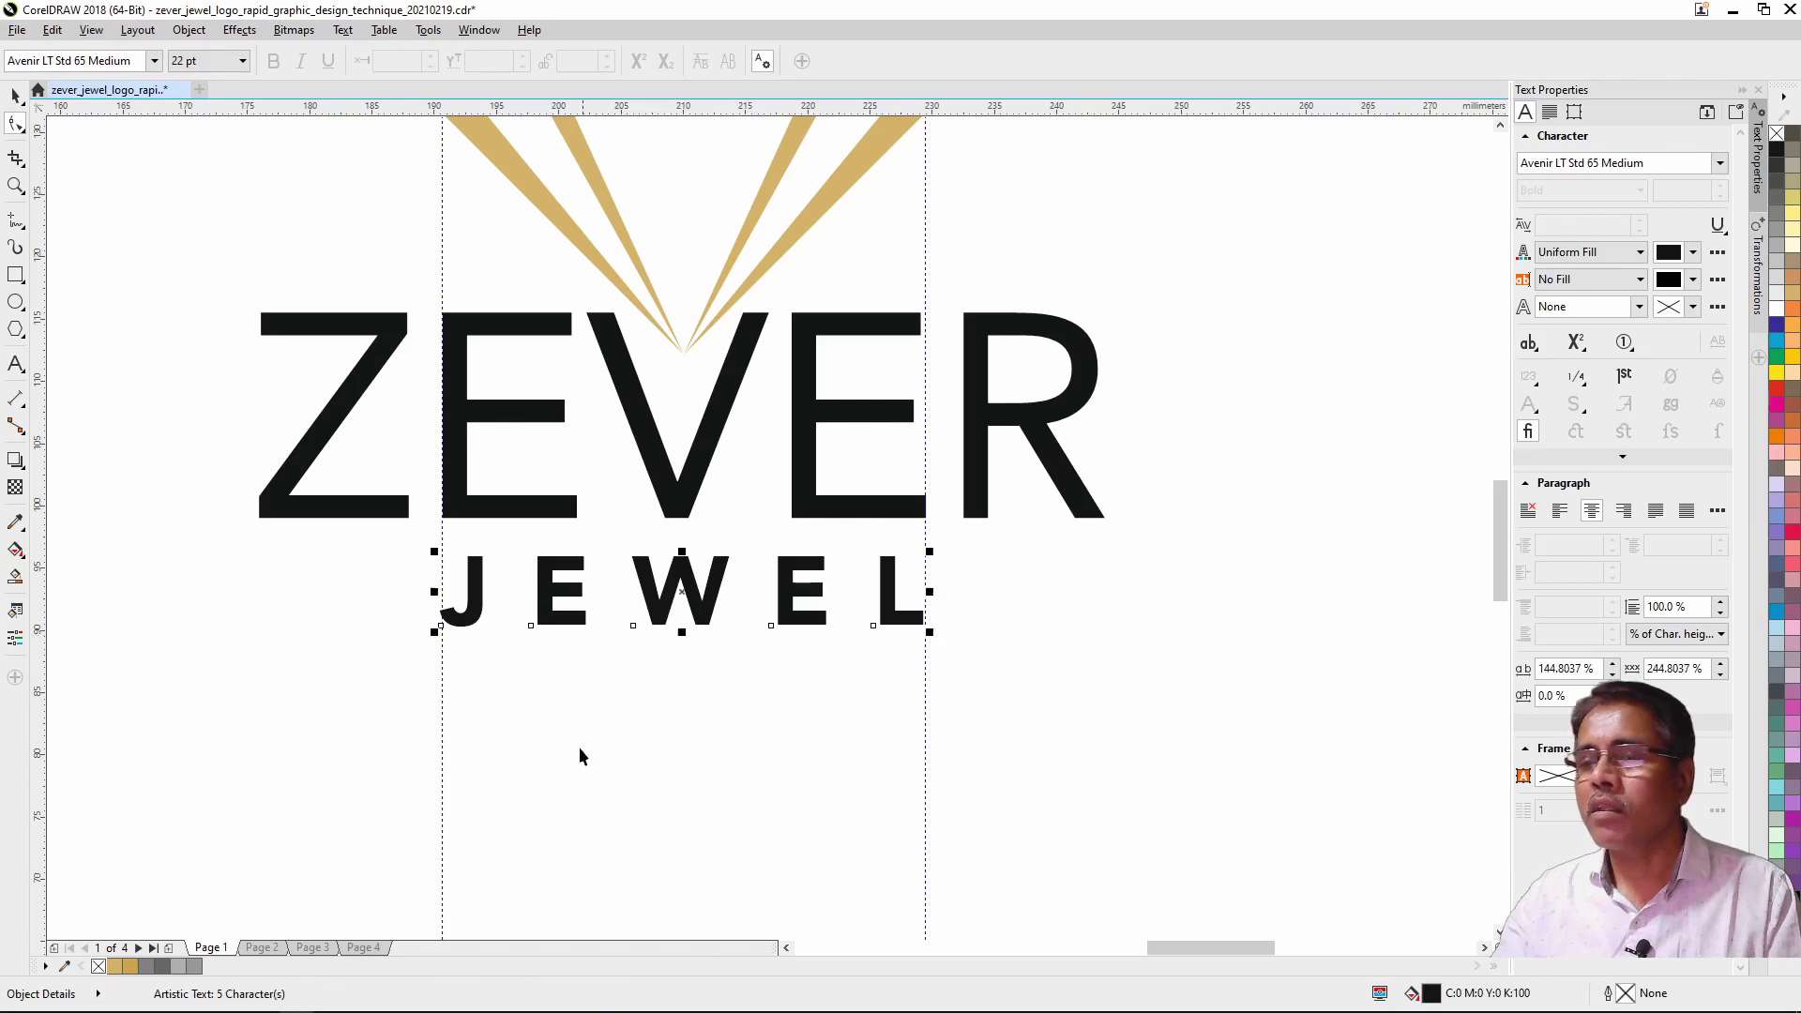
pyautogui.press('space')
pyautogui.scroll(-2, 578, 746)
# Step: Shrink the gold diamond emblem to 43% and lower it to sit just above ZEVER
pyautogui.click(858, 262)
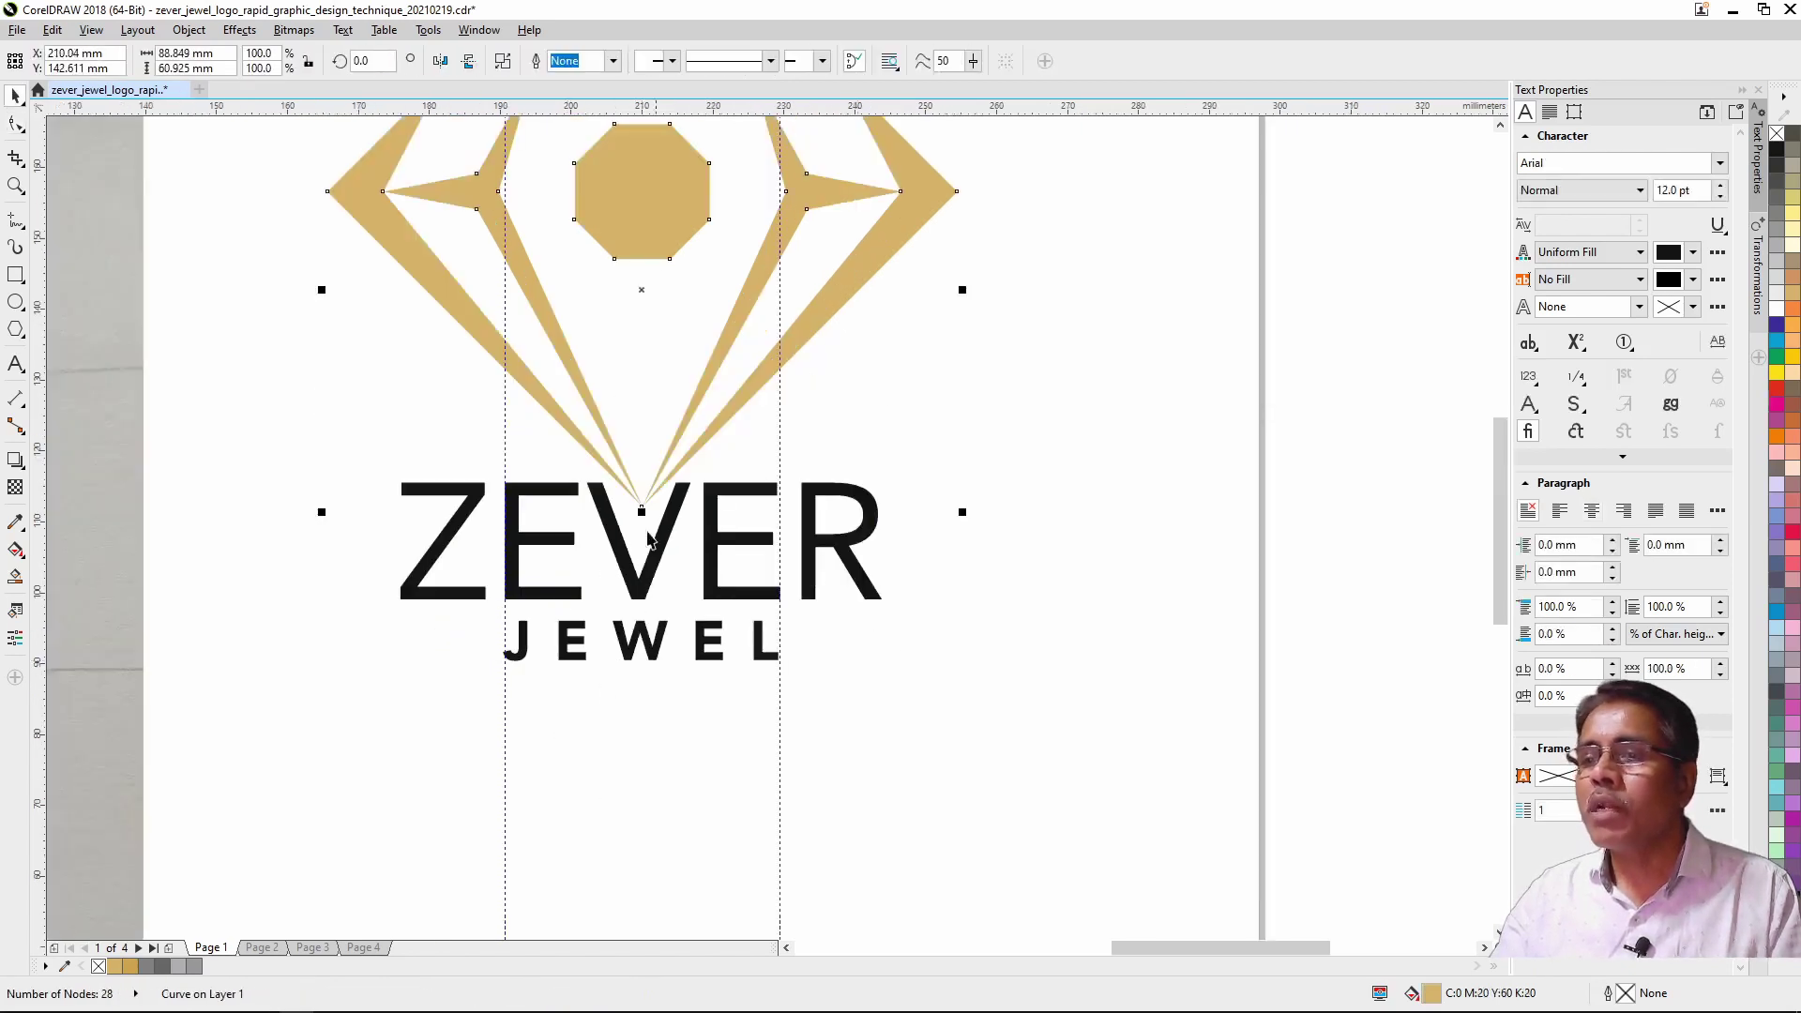
pyautogui.keyDown('shift'); pyautogui.click(651, 555); pyautogui.keyUp('shift')
pyautogui.click(896, 404)
pyautogui.click(889, 255)
pyautogui.moveTo(962, 513); pyautogui.dragTo(792, 451)
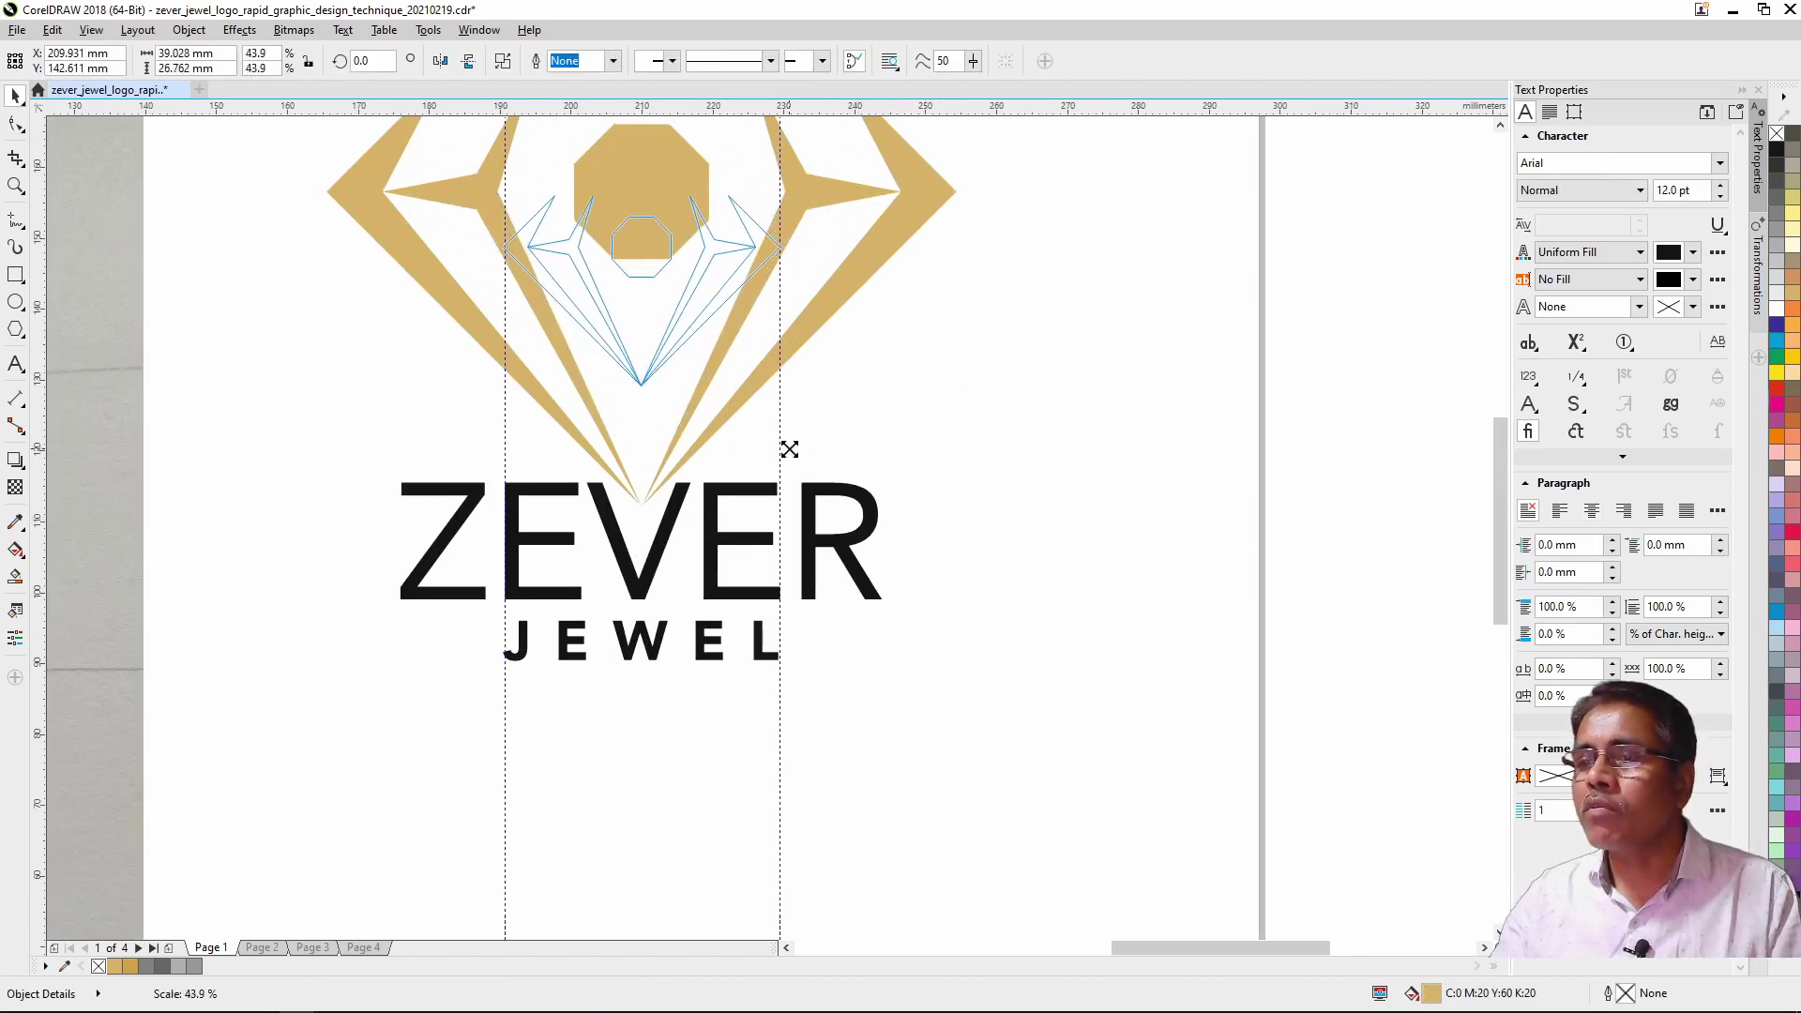
pyautogui.moveTo(792, 450); pyautogui.dragTo(786, 446)
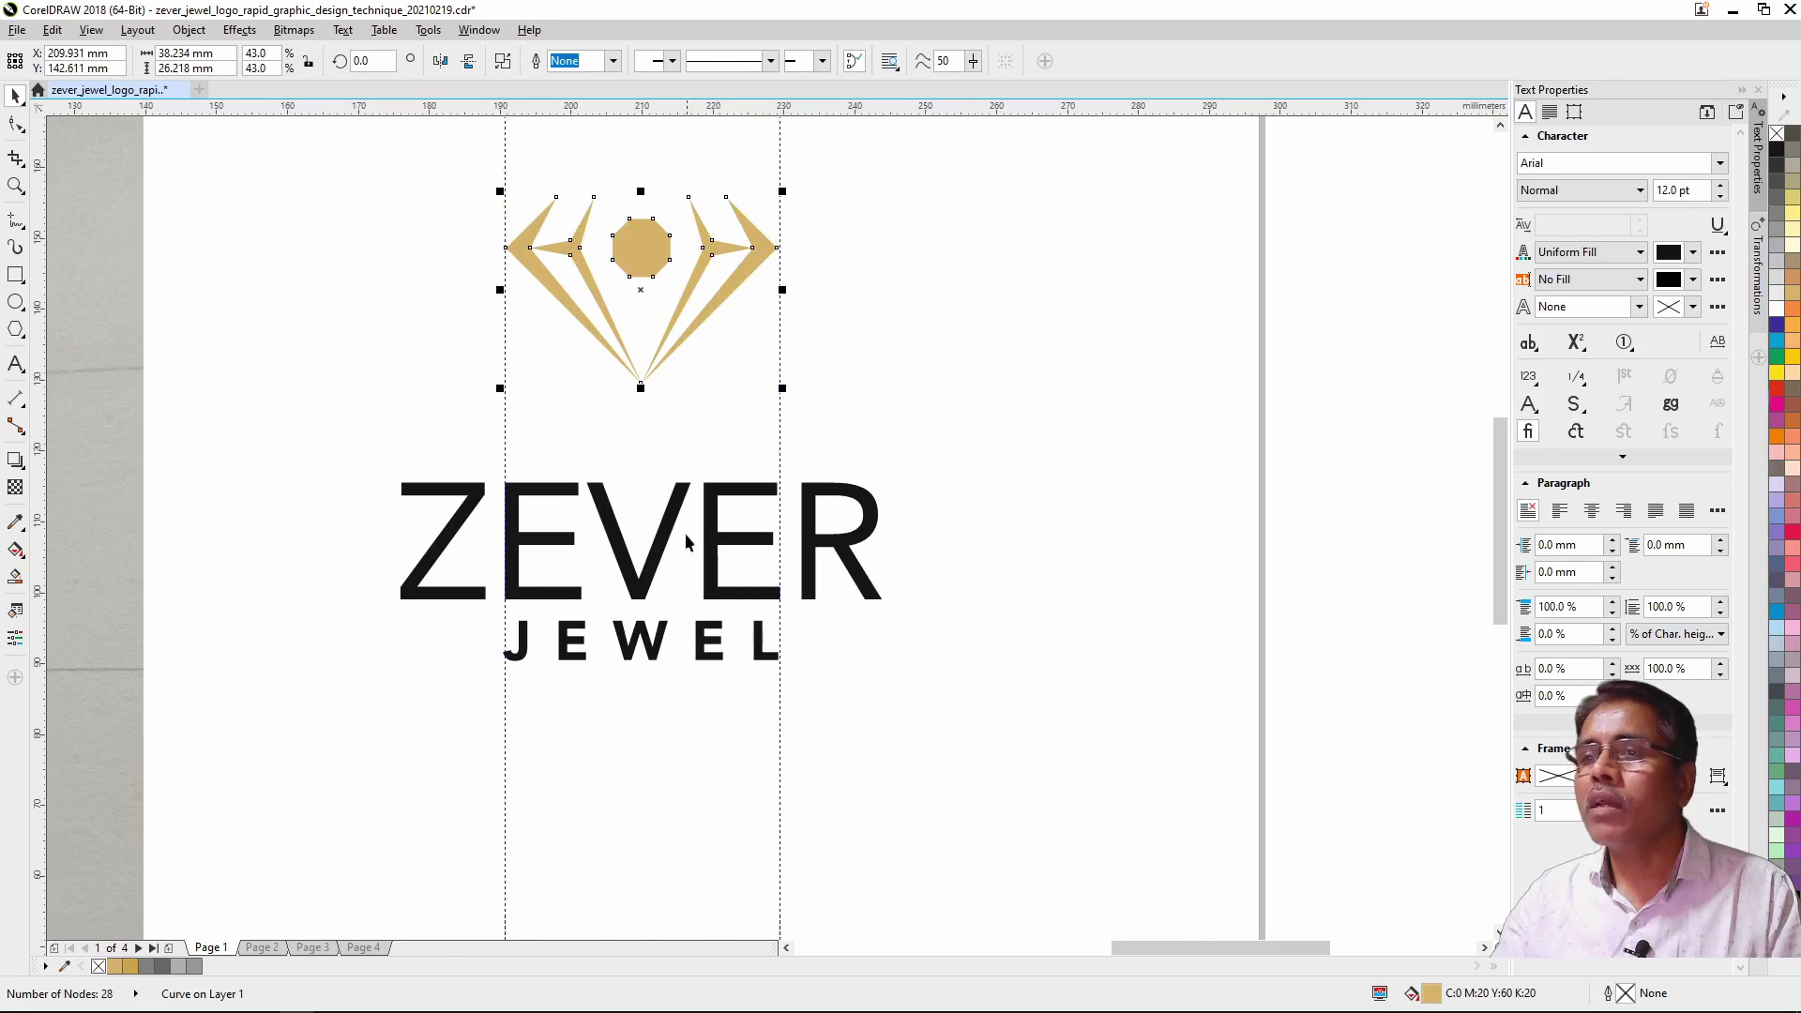
pyautogui.moveTo(527, 236); pyautogui.dragTo(532, 329)
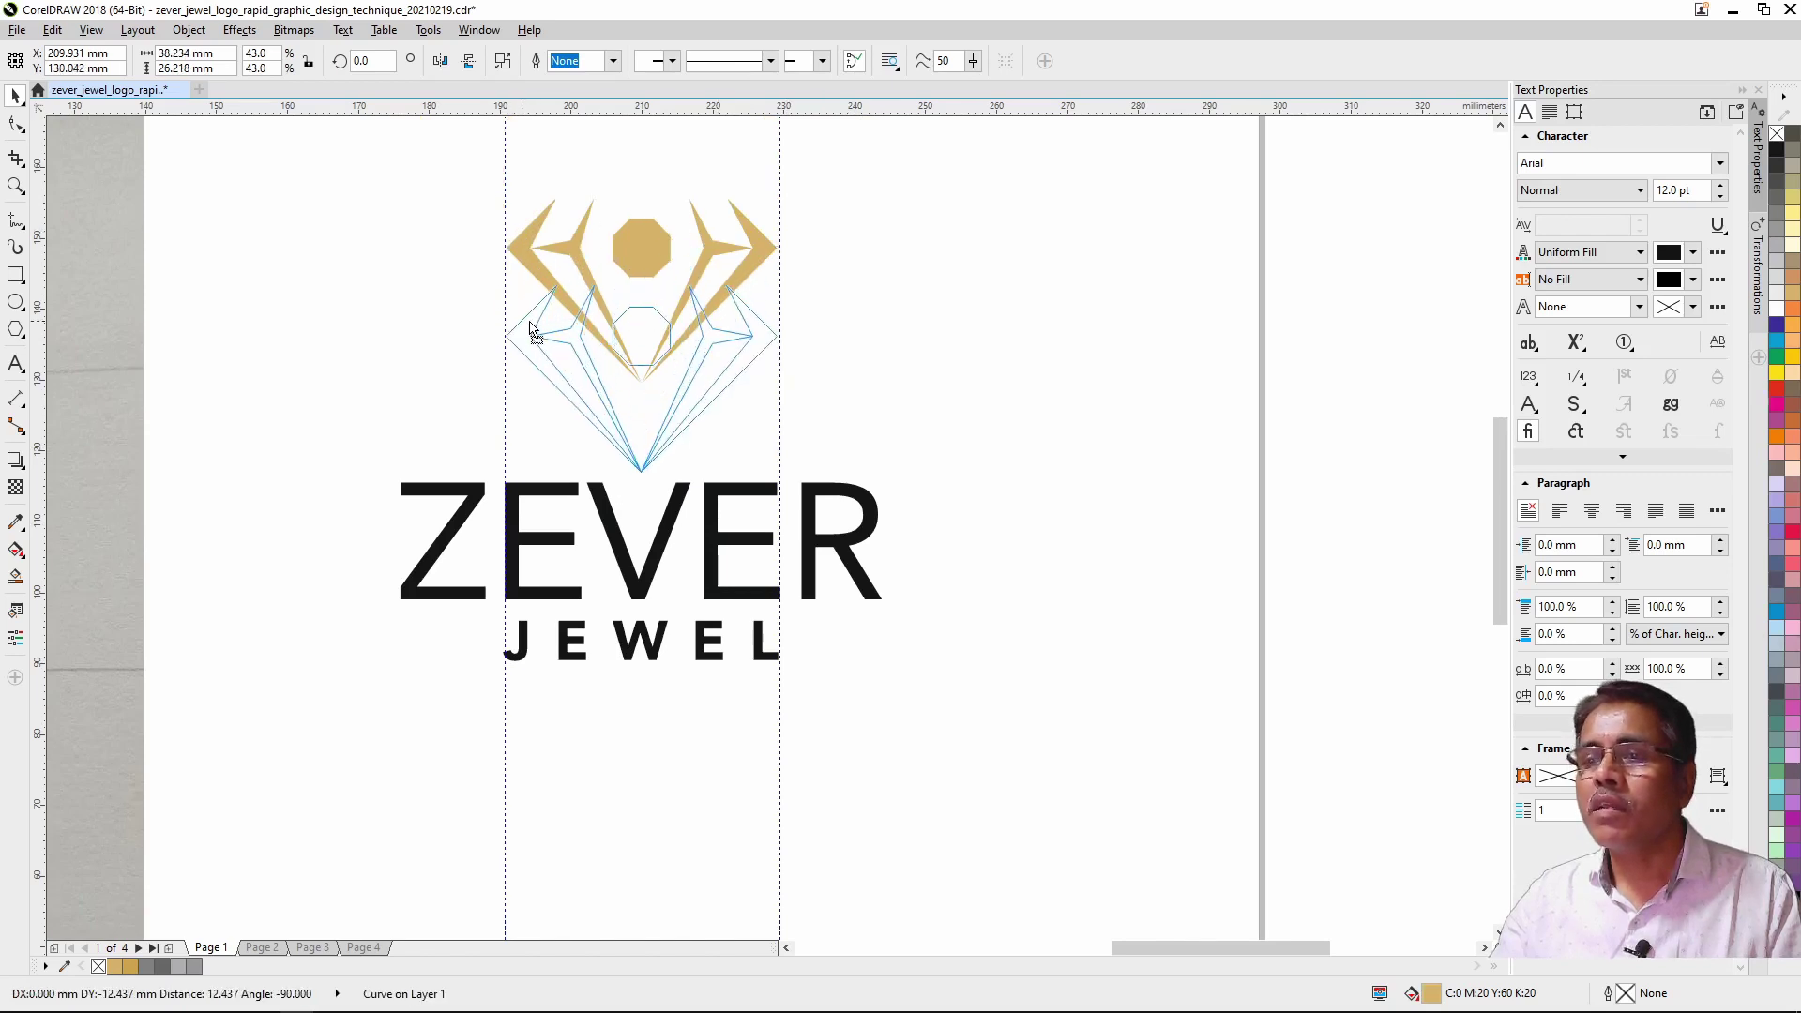
# Step: Remove both vertical guidelines from the page
pyautogui.click(702, 704)
pyautogui.moveTo(782, 210); pyautogui.dragTo(510, 225)
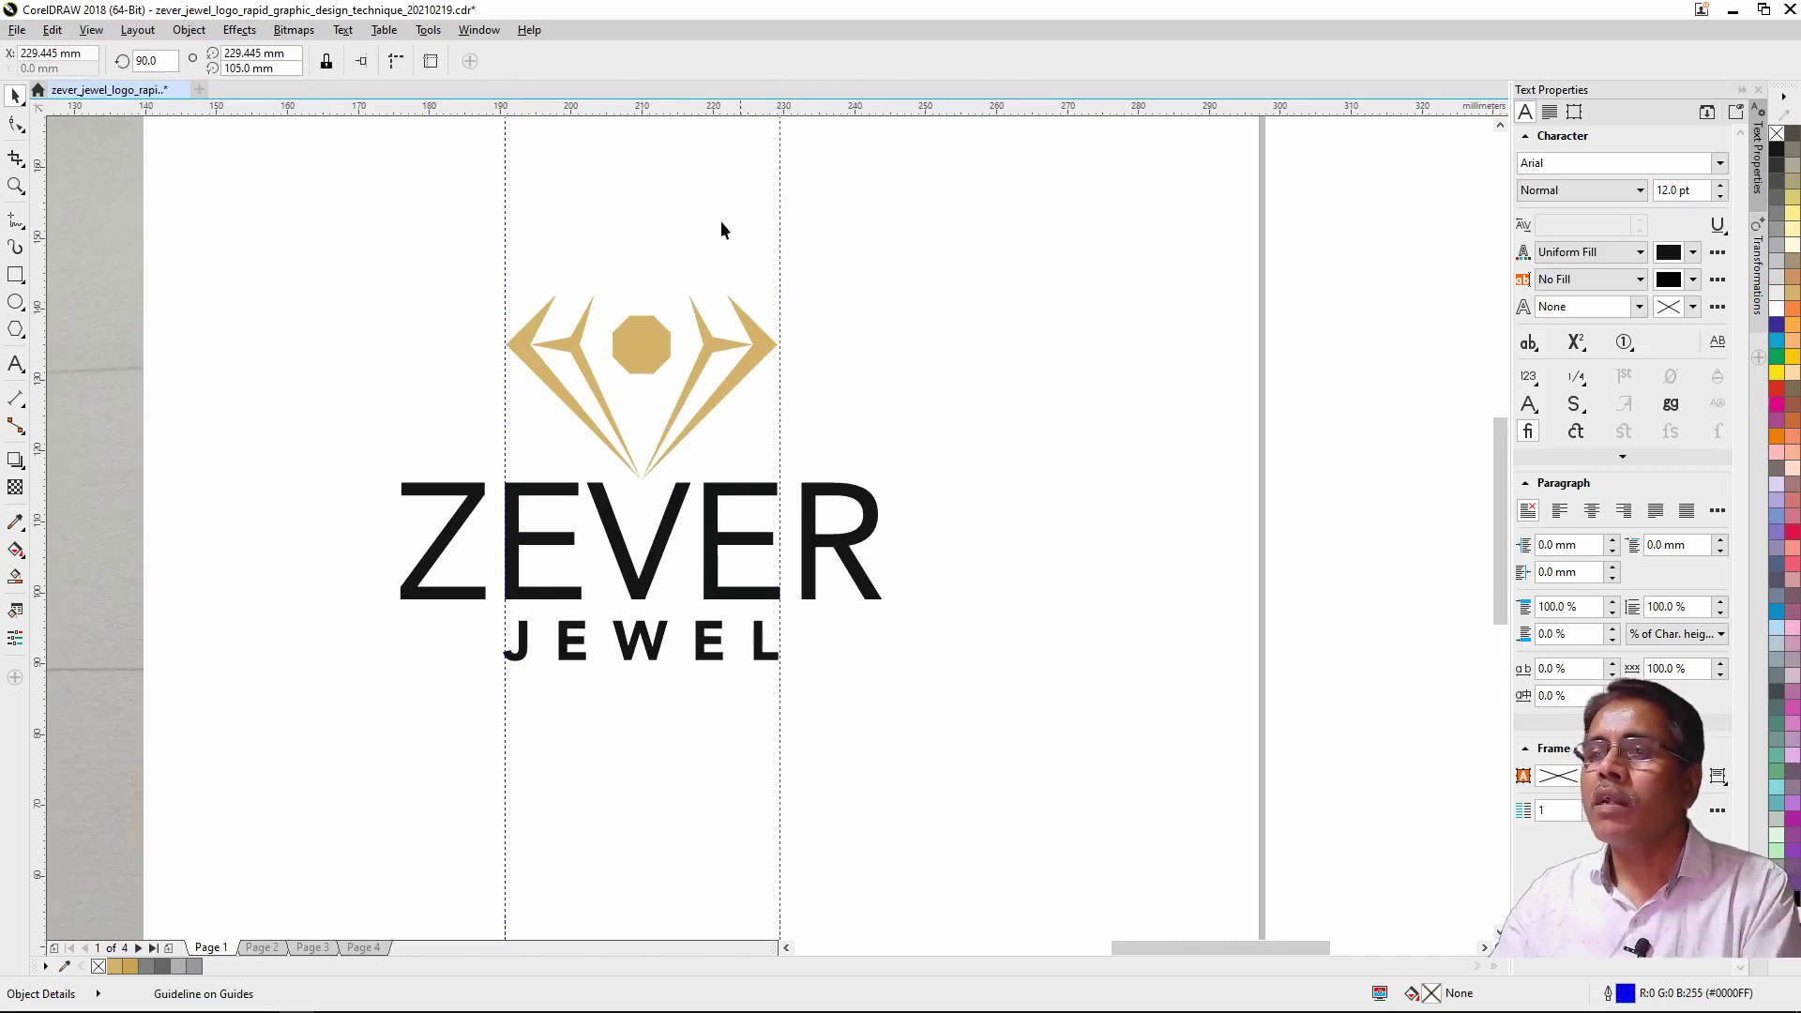
pyautogui.click(504, 216)
pyautogui.press('Delete')
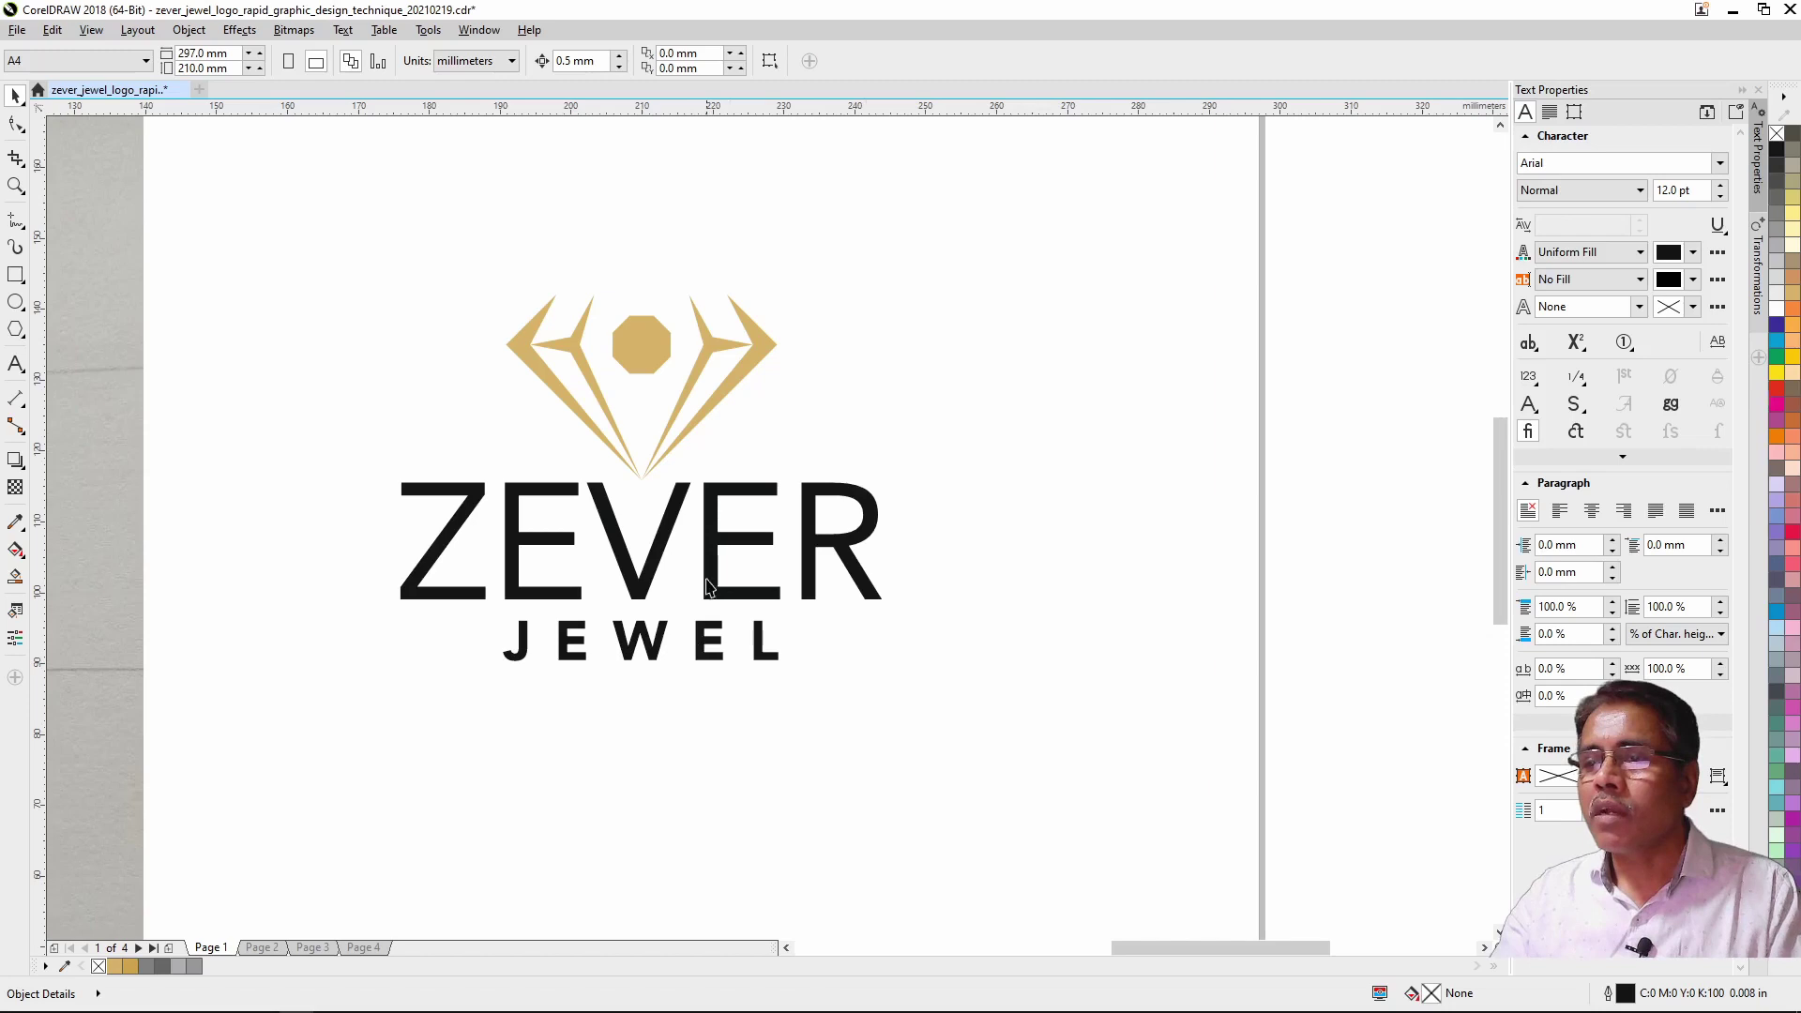
# Step: Fill JEWEL with the emblem's gold colour
pyautogui.click(711, 582)
pyautogui.click(708, 645)
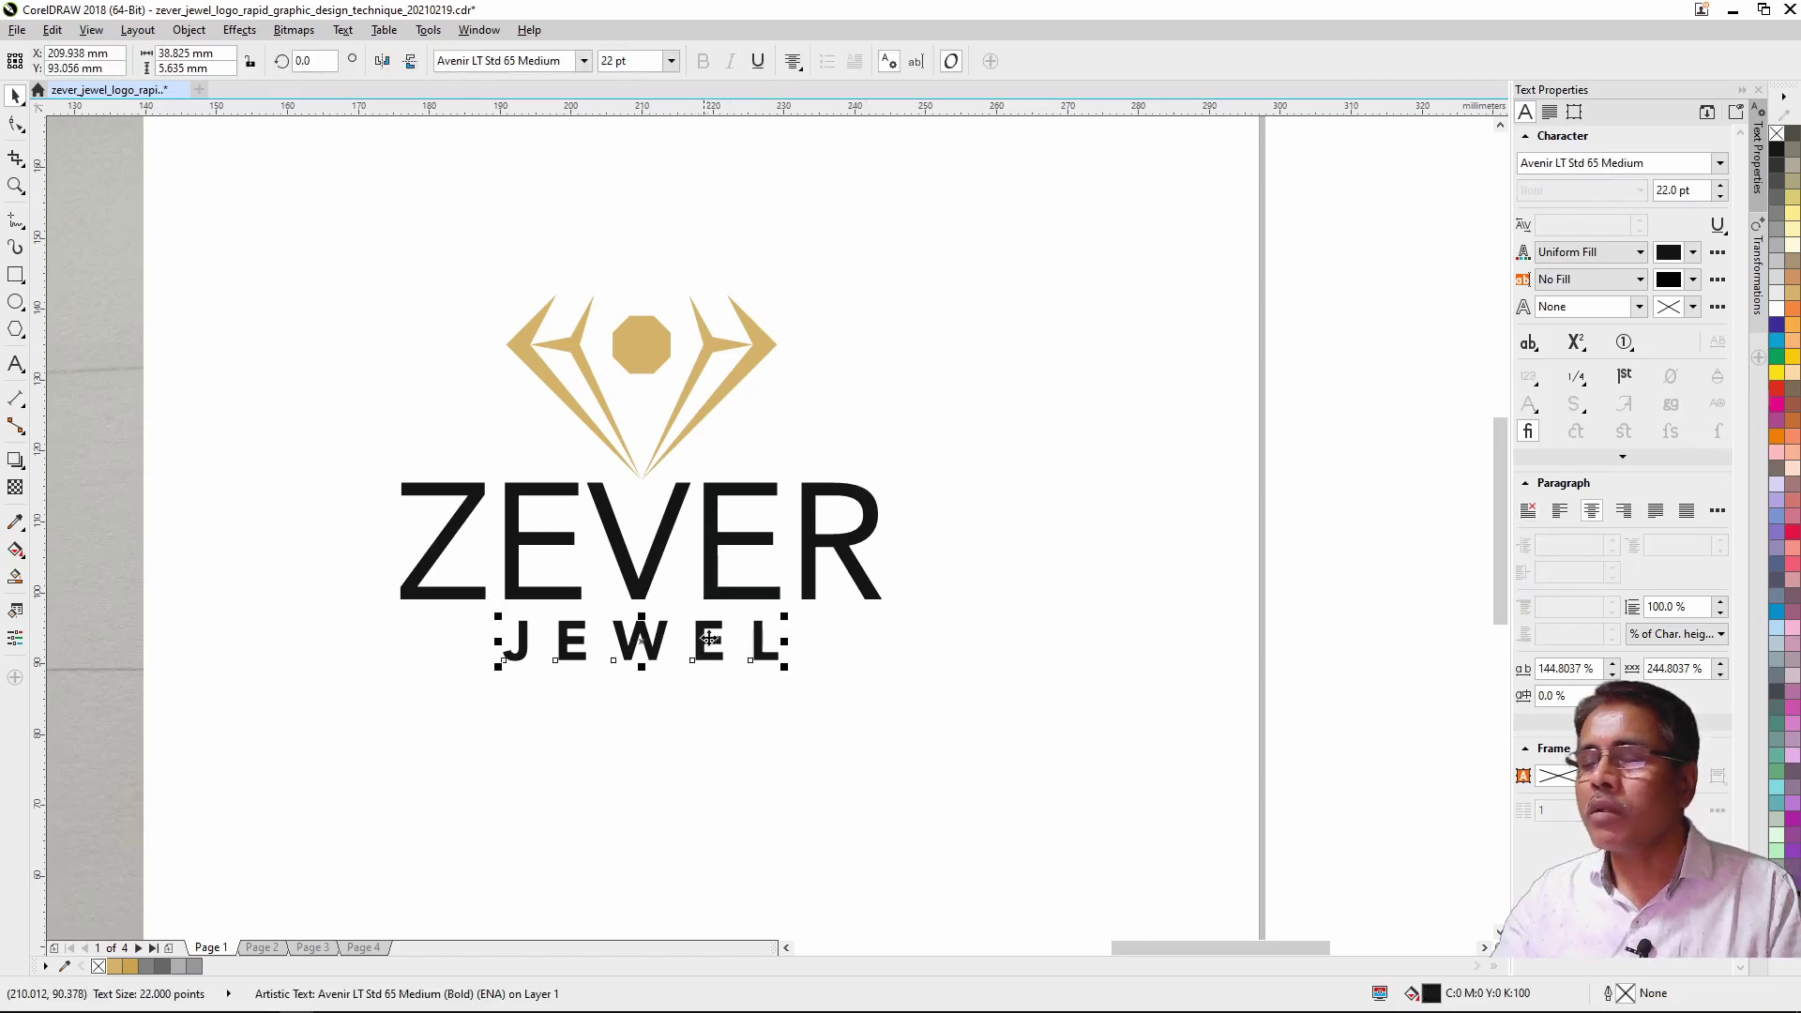
pyautogui.click(1793, 311)
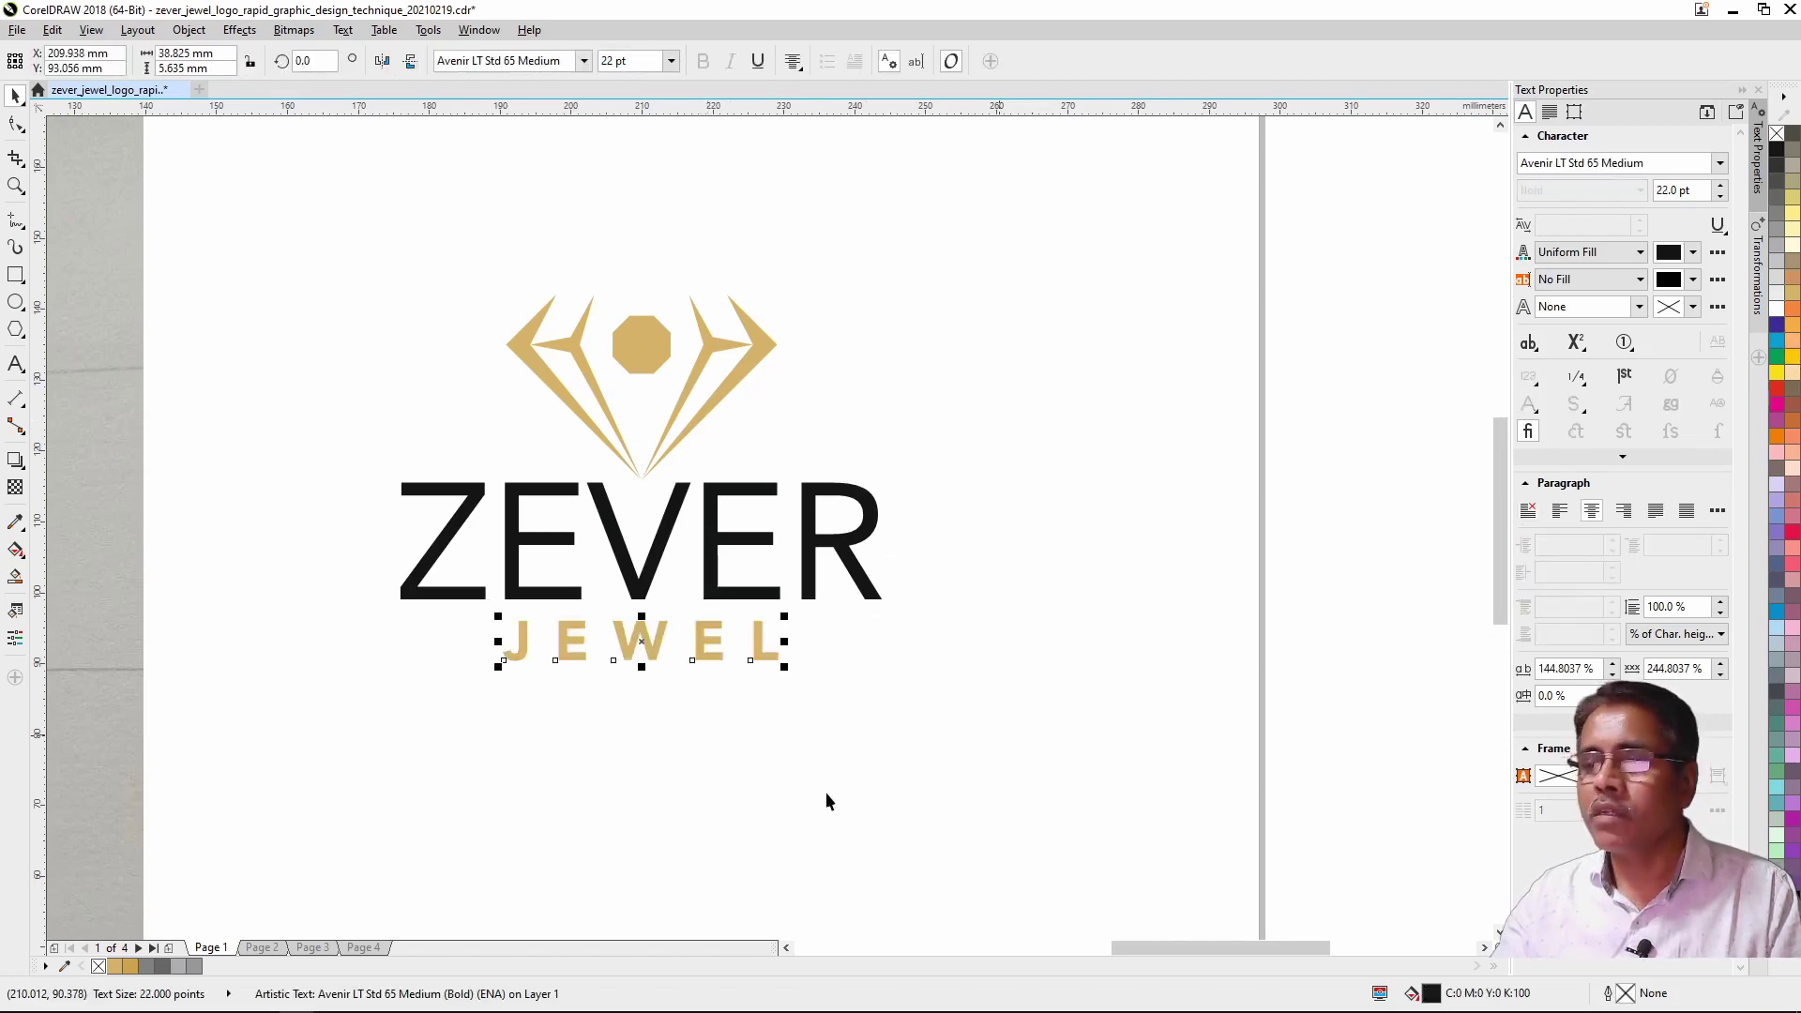
# Step: Recolour ZEVER with the 70% Black palette swatch
pyautogui.keyDown('shift'); pyautogui.click(655, 356); pyautogui.keyUp('shift')
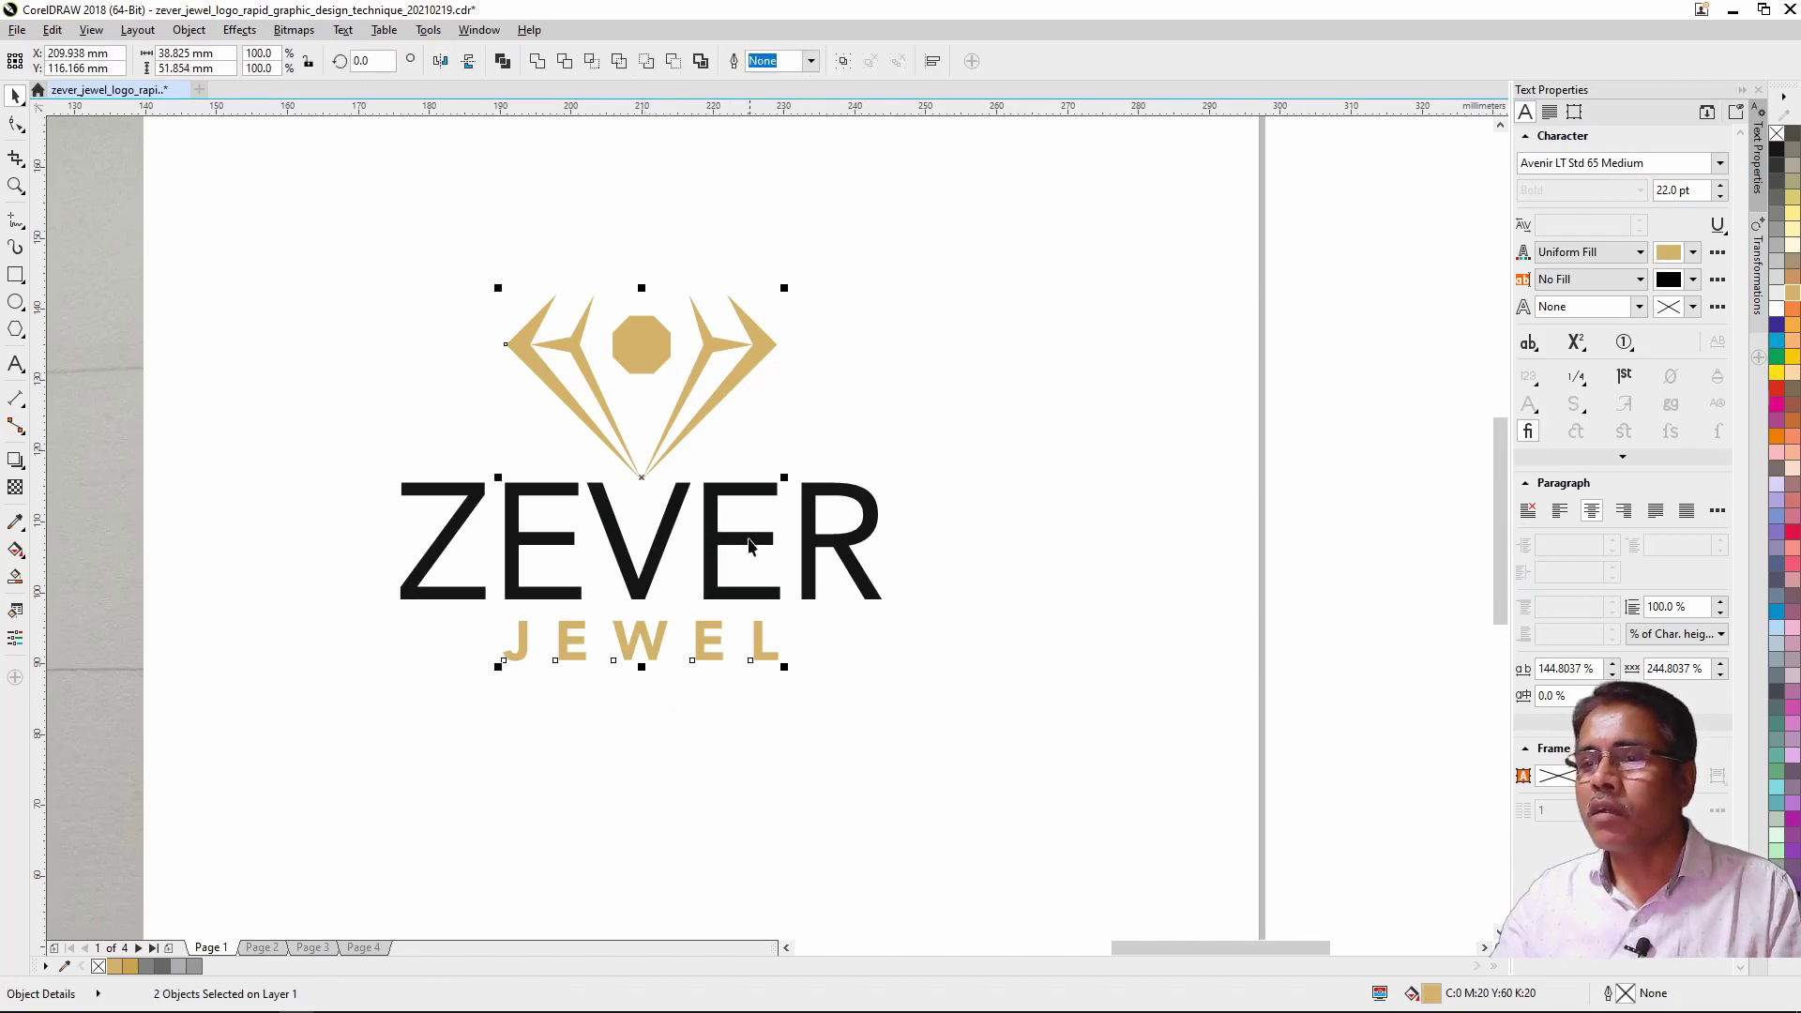
pyautogui.click(714, 497)
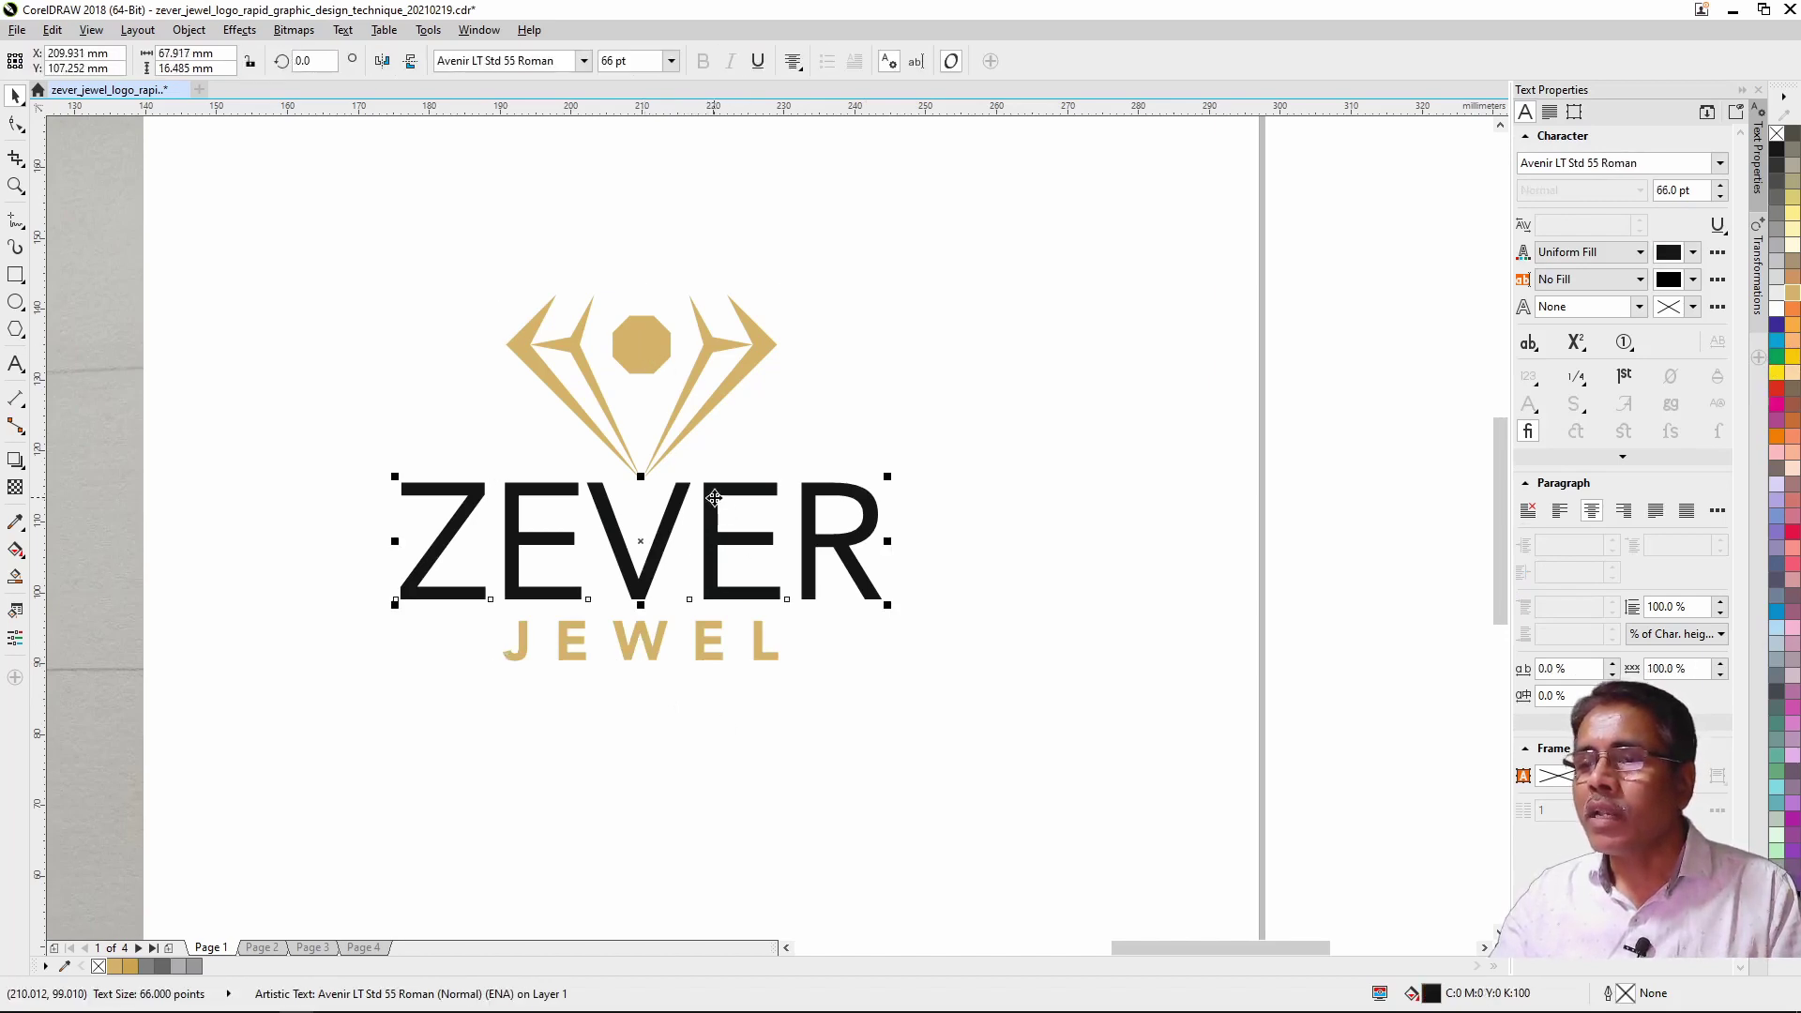
pyautogui.click(1777, 204)
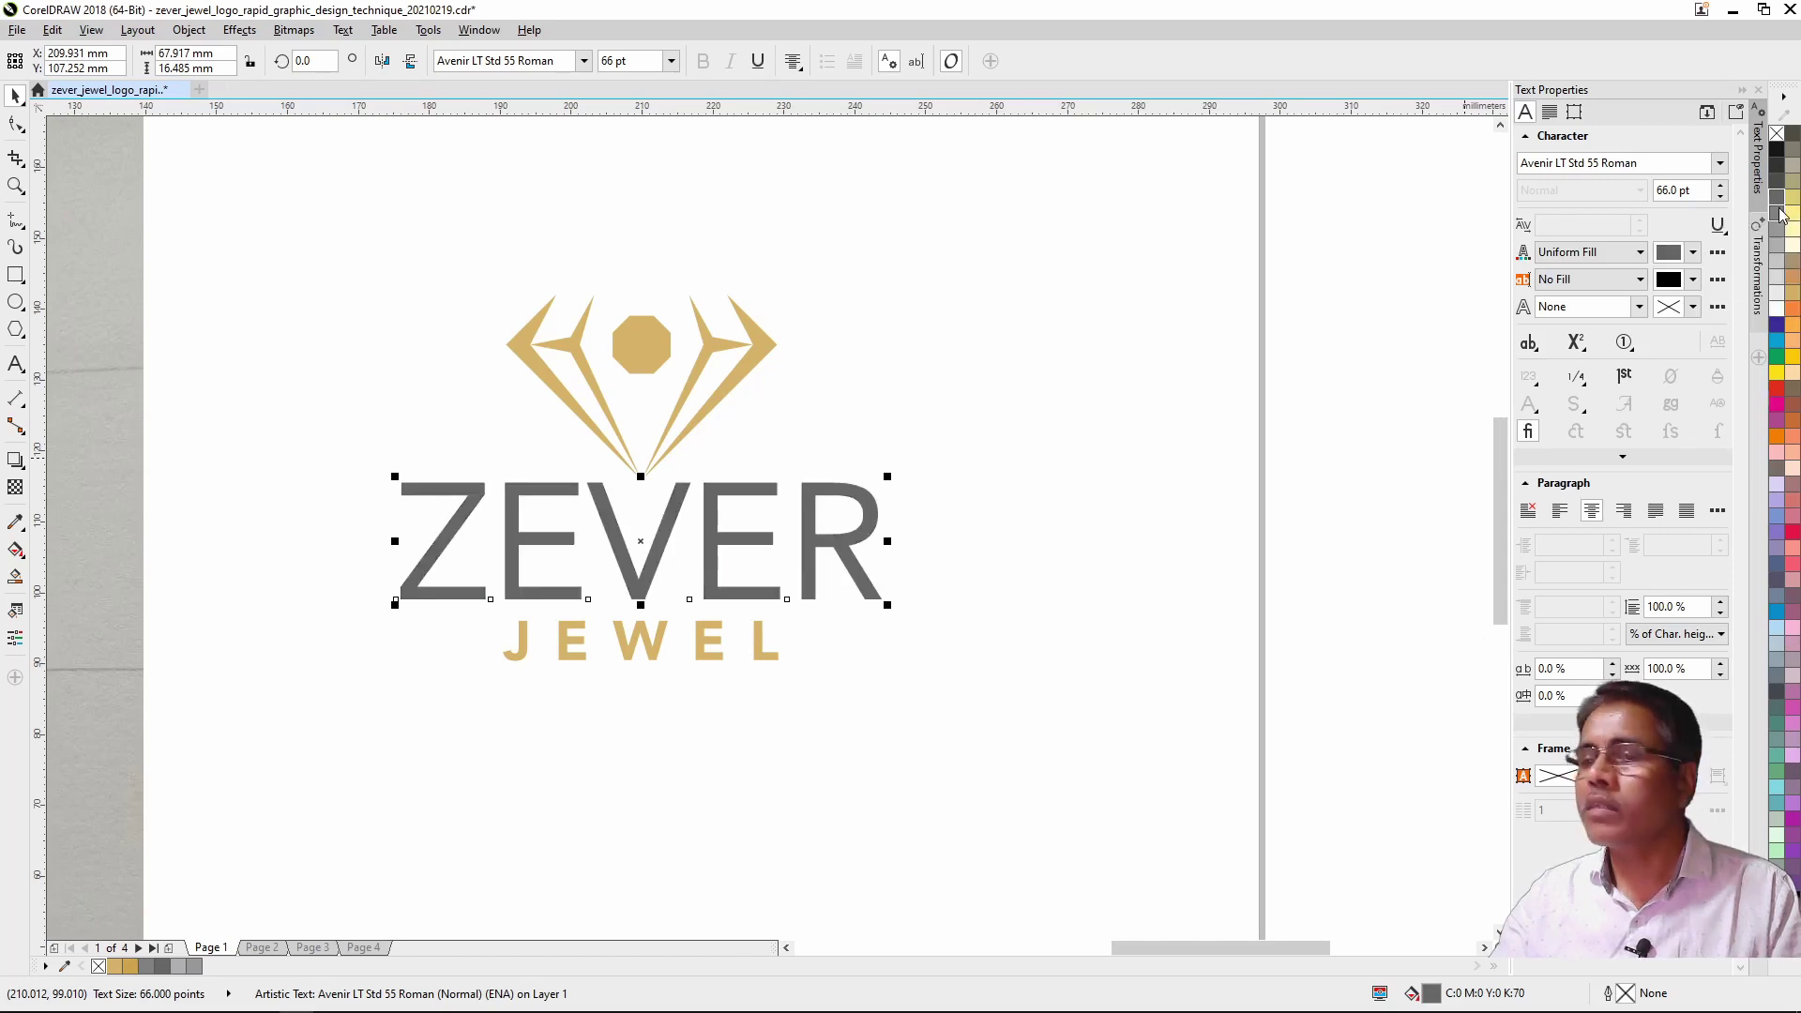
pyautogui.click(986, 658)
pyautogui.scroll(-2, 778, 732)
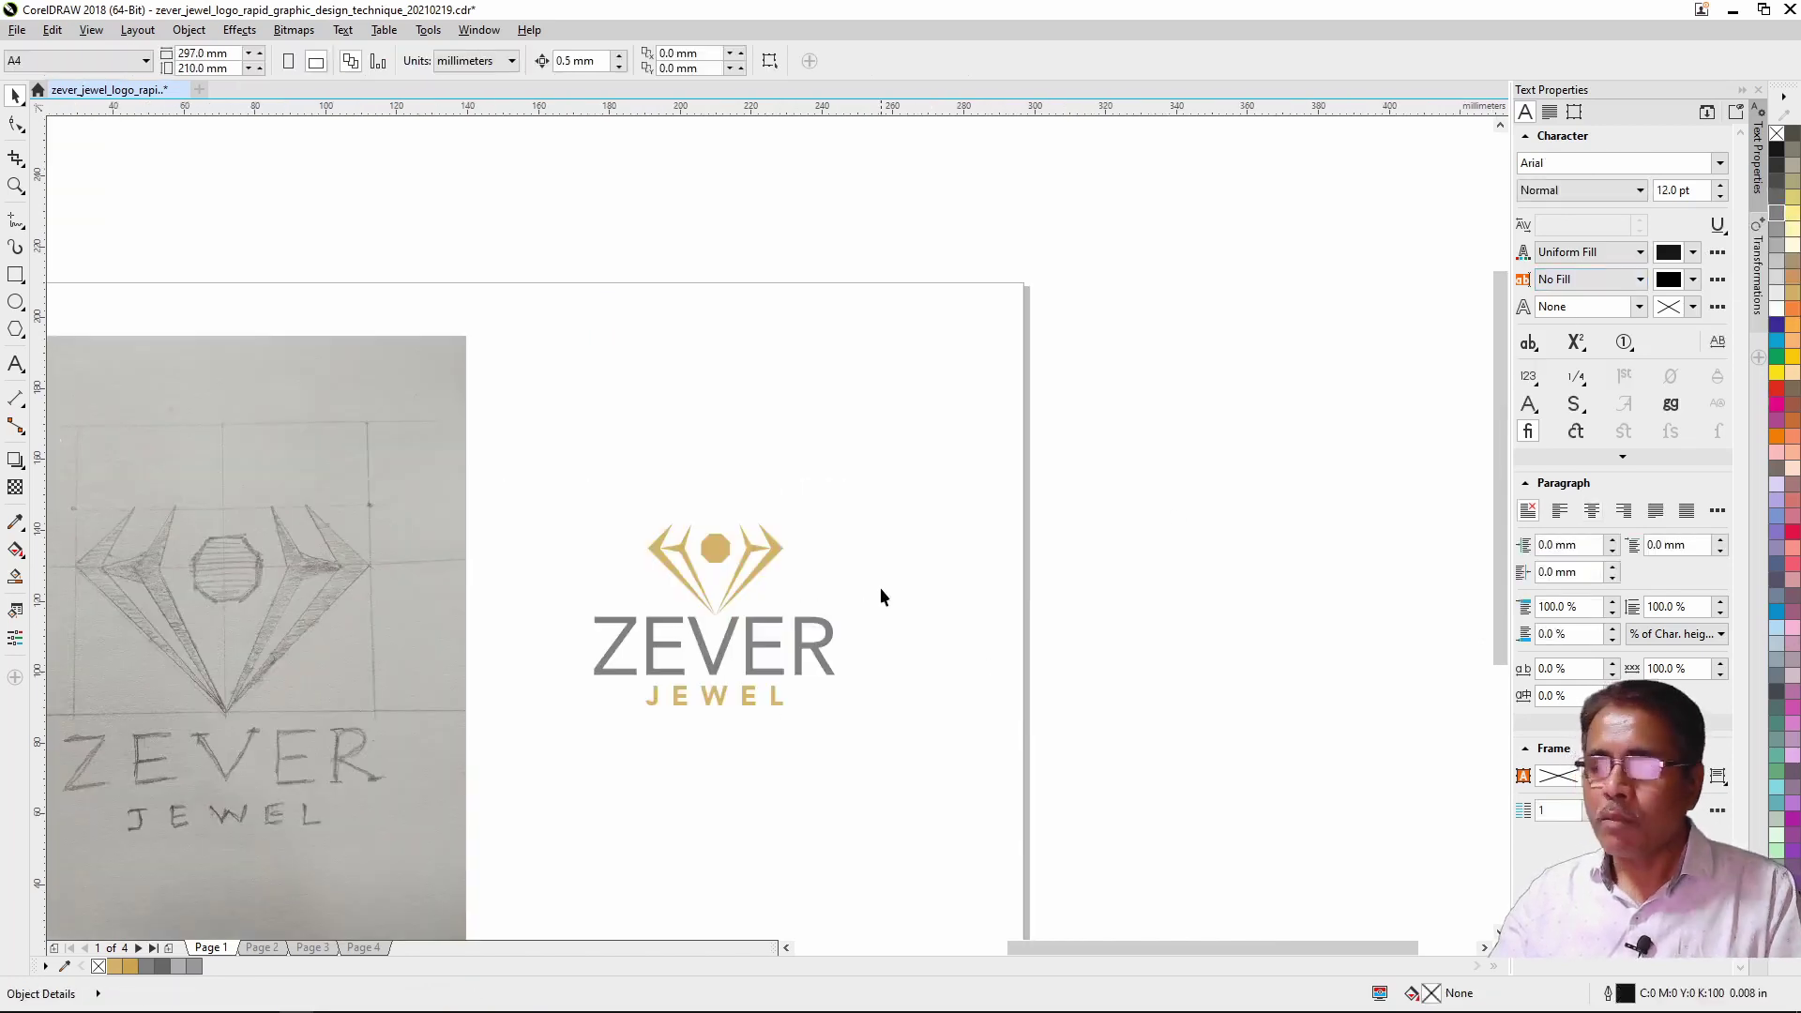
# Step: Group the emblem, ZEVER and JEWEL into one logo object
pyautogui.moveTo(667, 727); pyautogui.dragTo(482, 784)
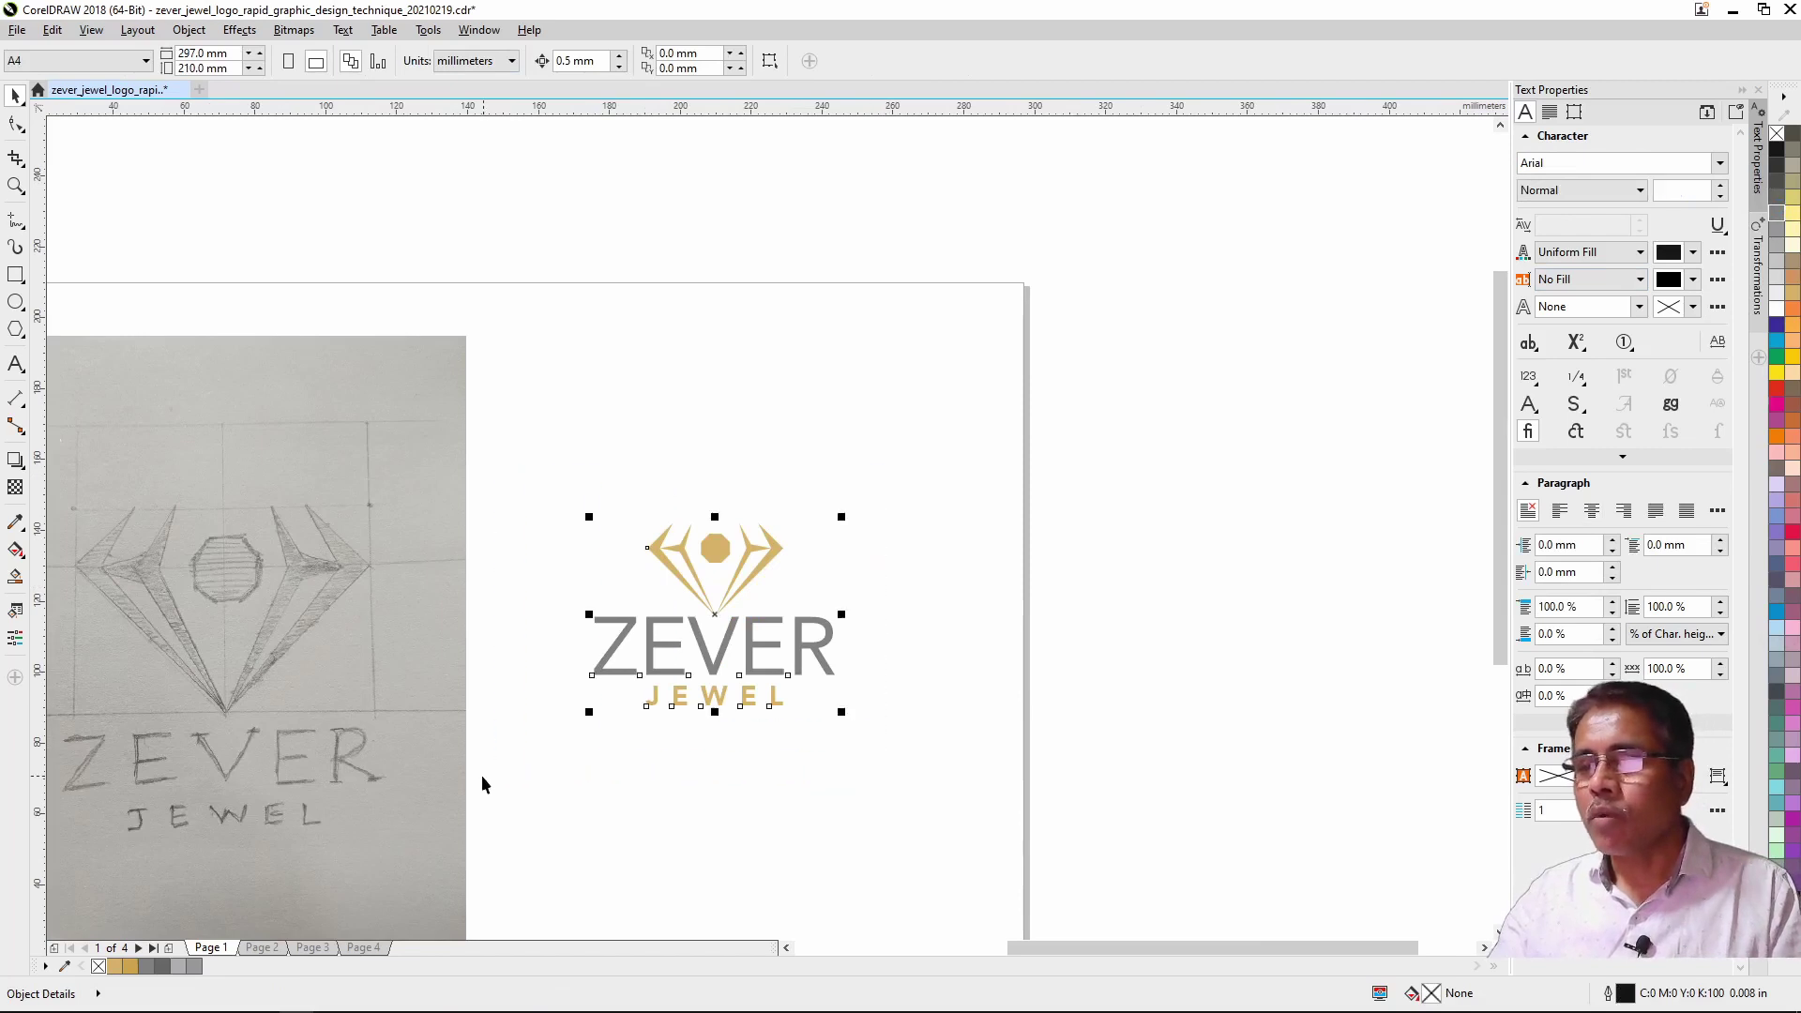
pyautogui.hotkey('ctrl', 'g')
pyautogui.click(395, 514)
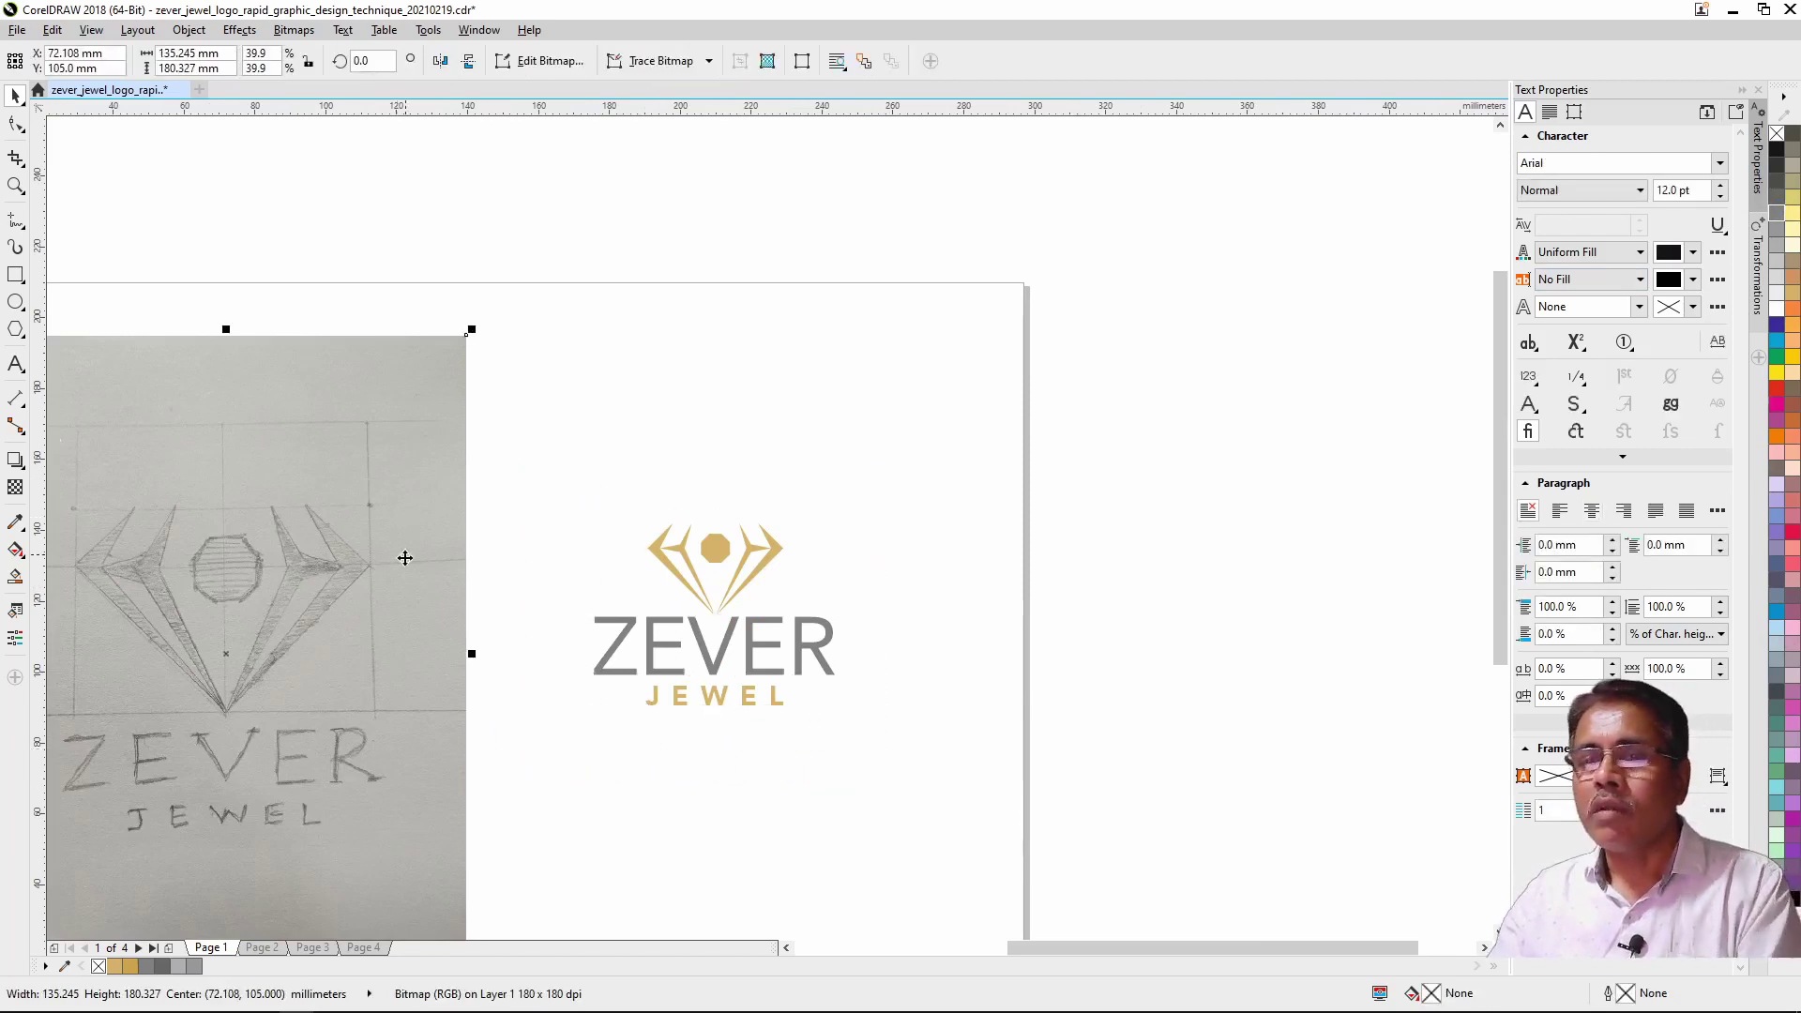
pyautogui.hotkey('shift', 'F2')
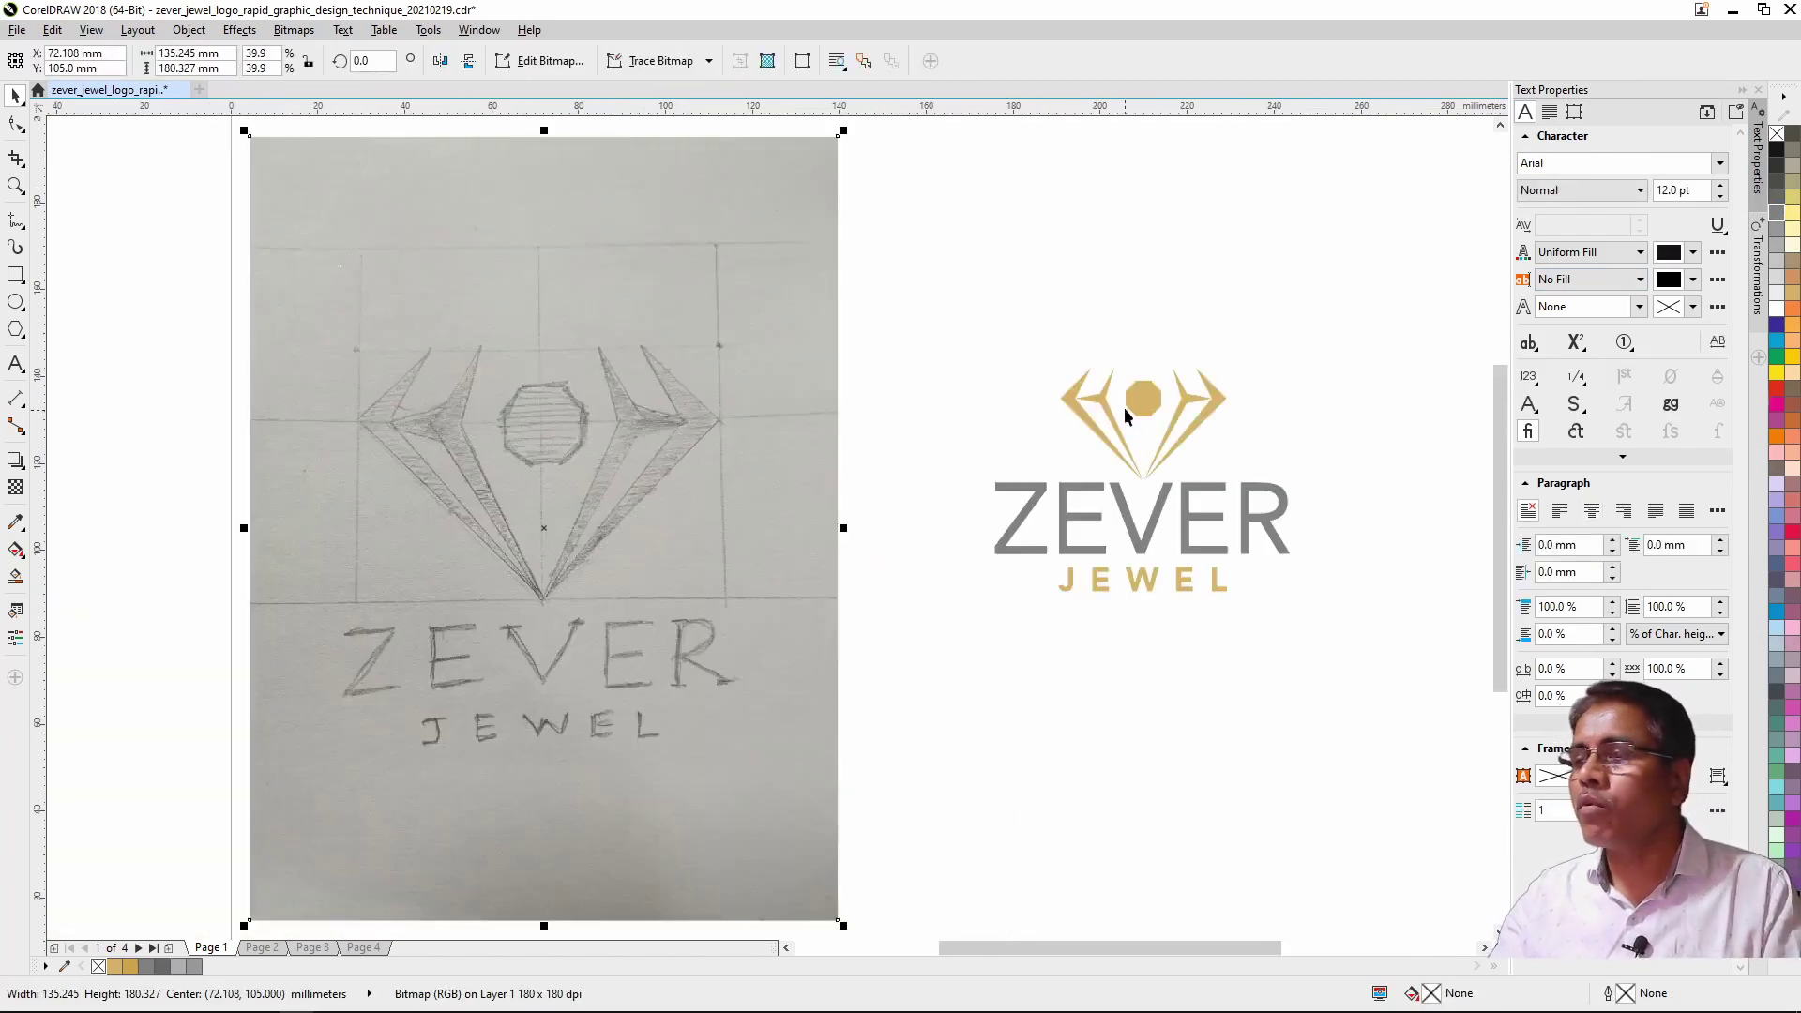
# Step: Enlarge the grouped logo to about 179%
pyautogui.click(1123, 407)
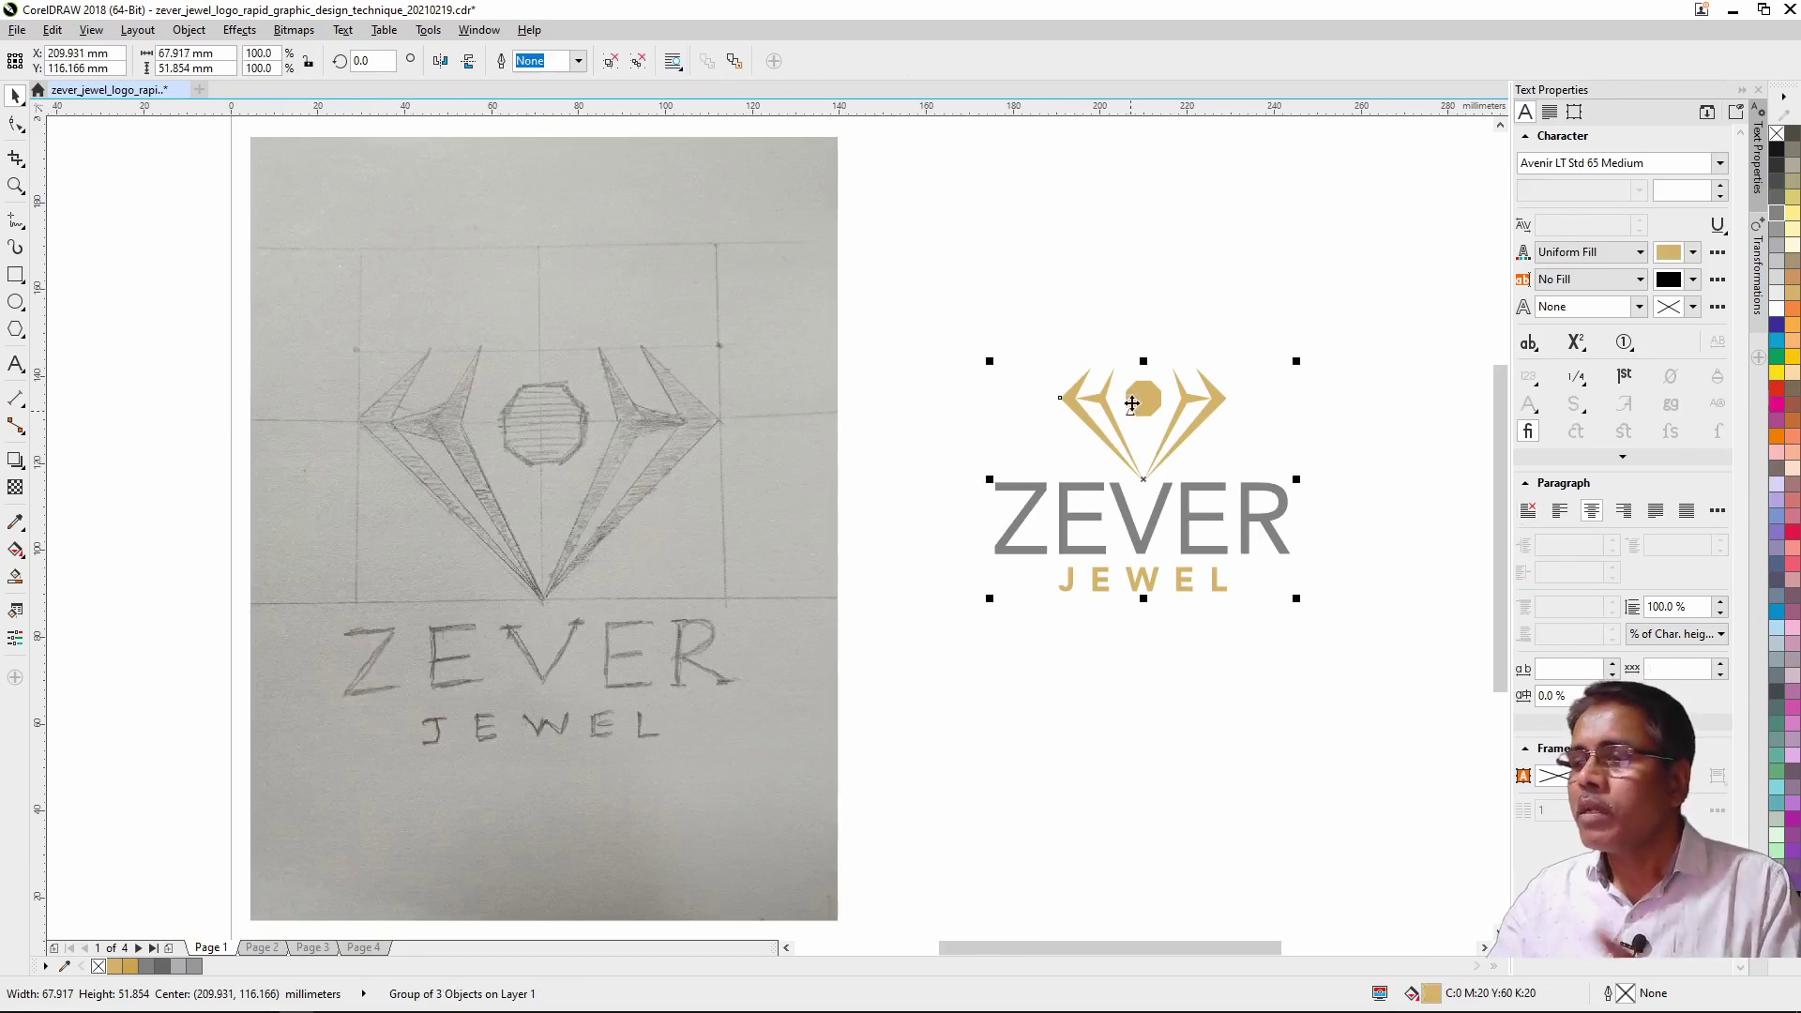
pyautogui.moveTo(1296, 361); pyautogui.dragTo(1414, 214)
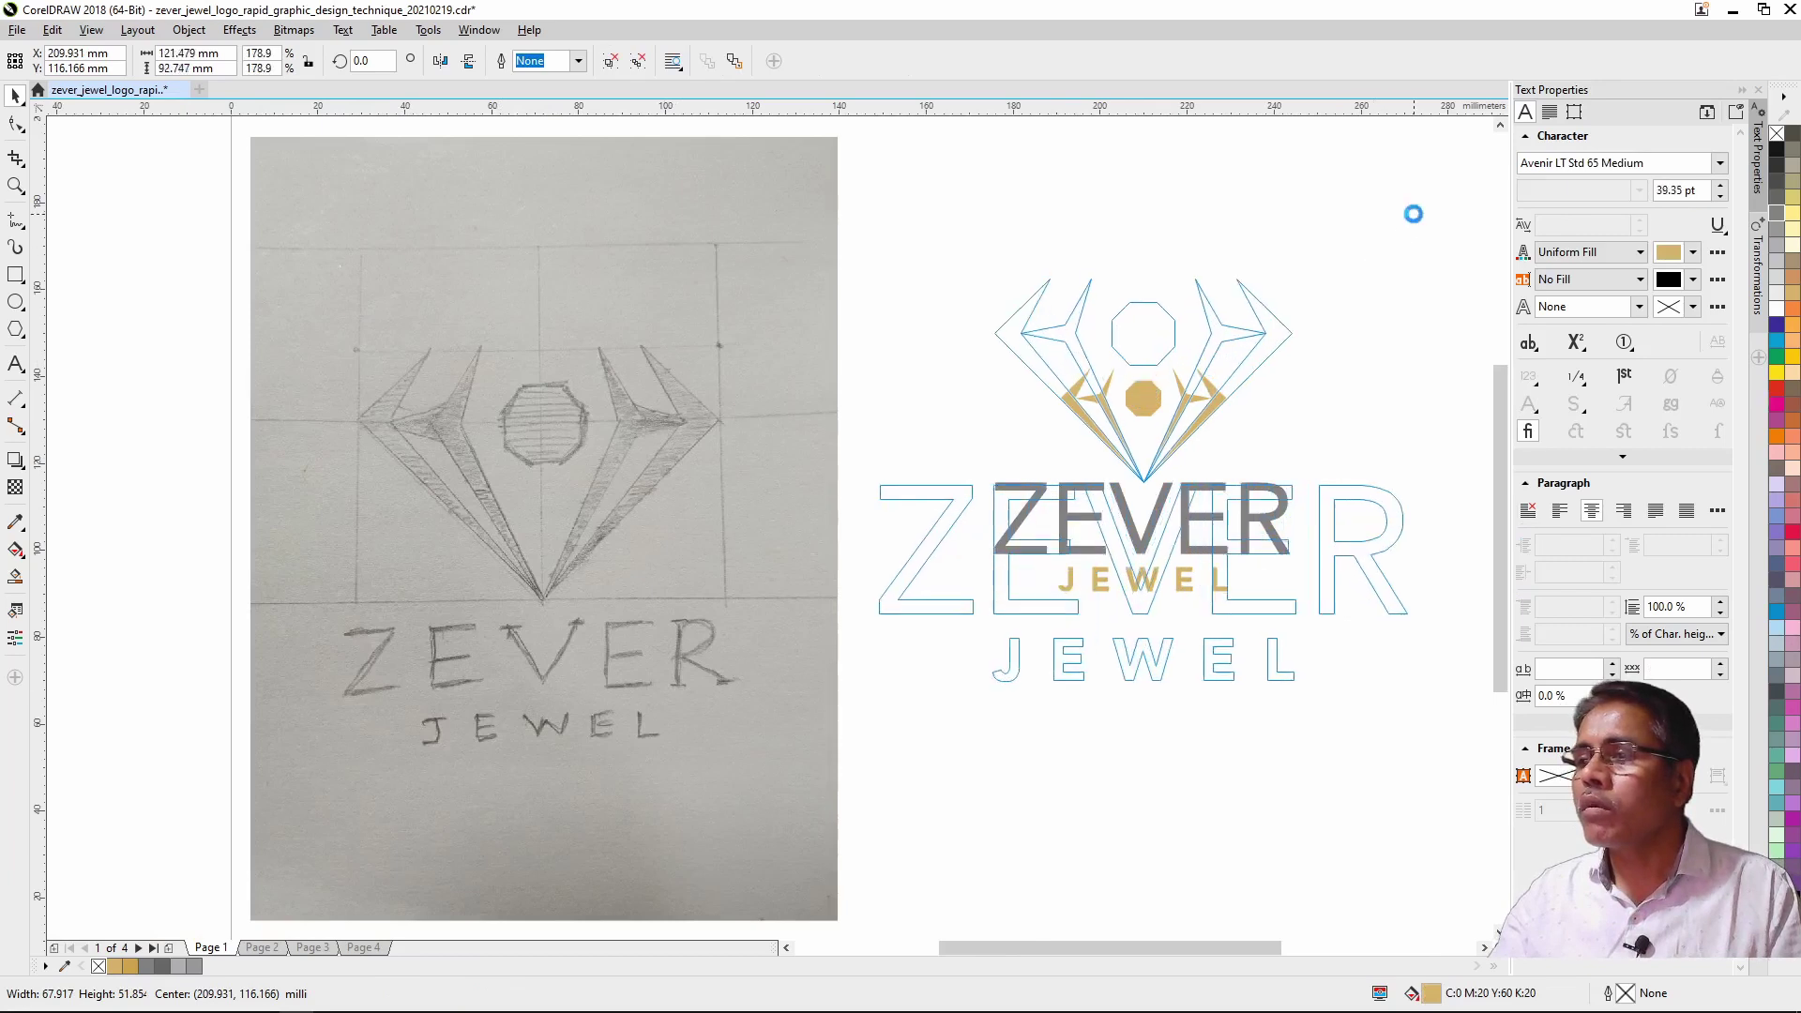
pyautogui.press('Escape')
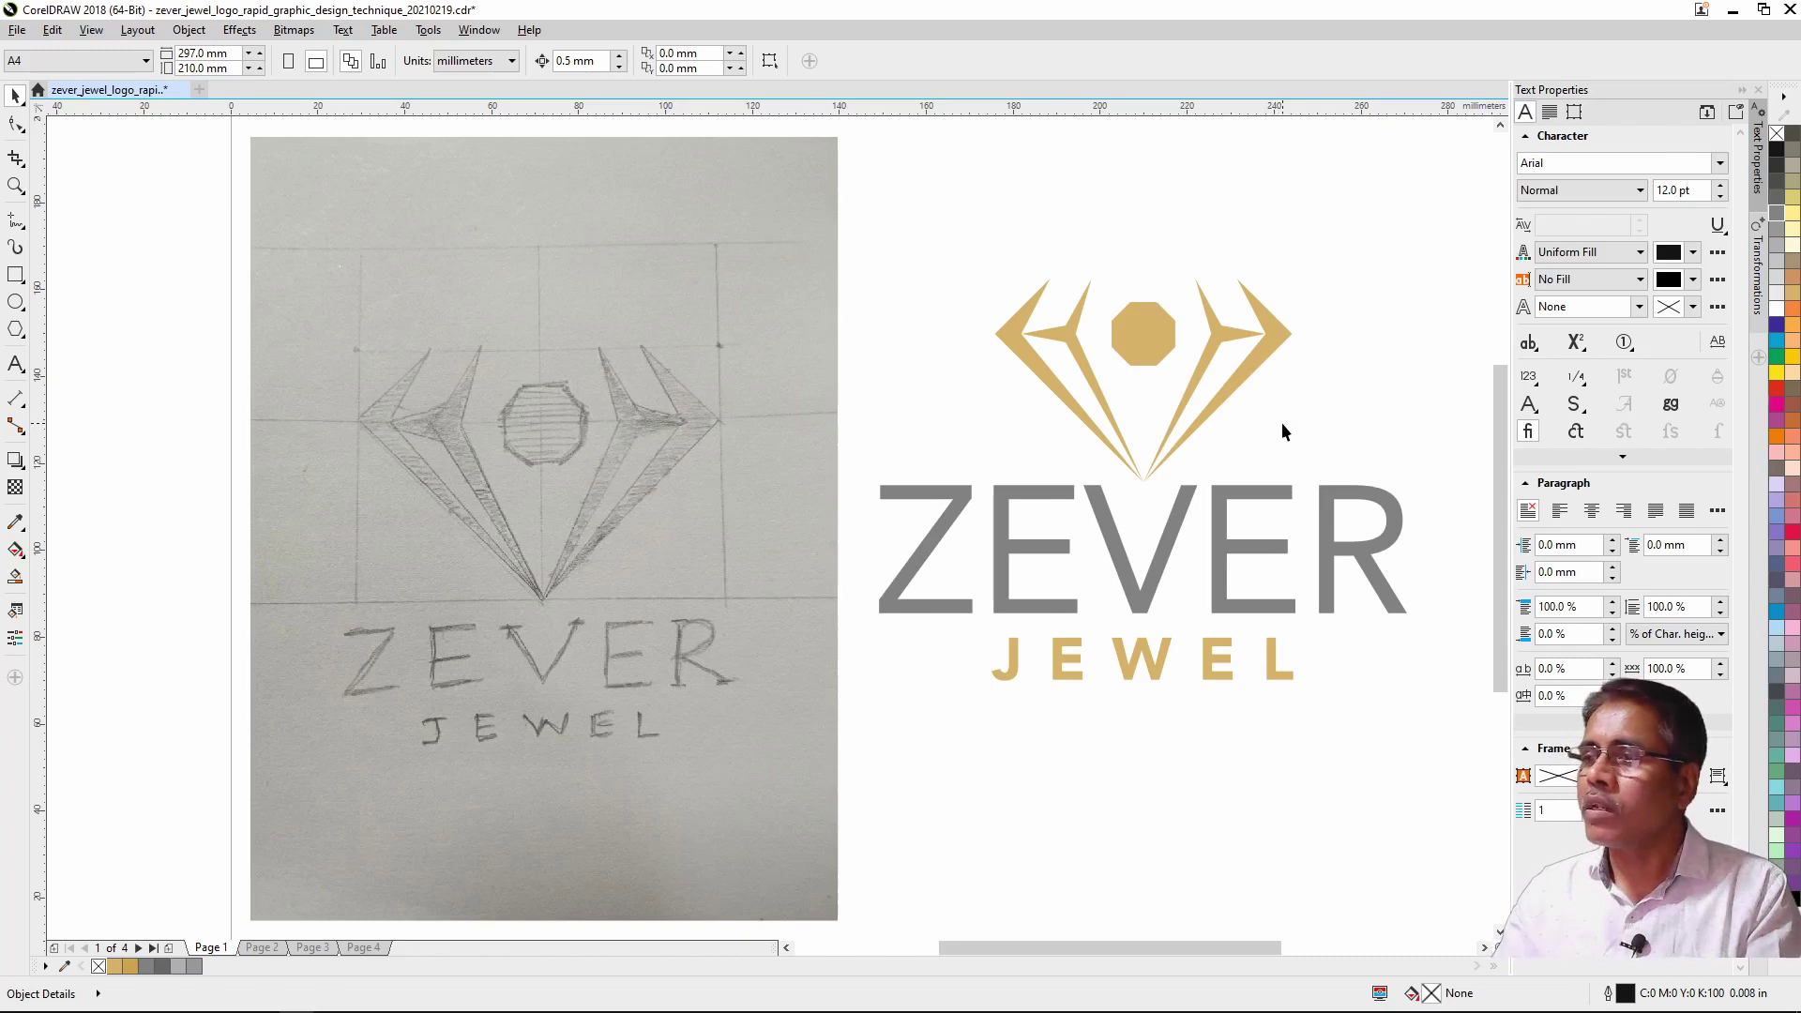
pyautogui.click(1250, 365)
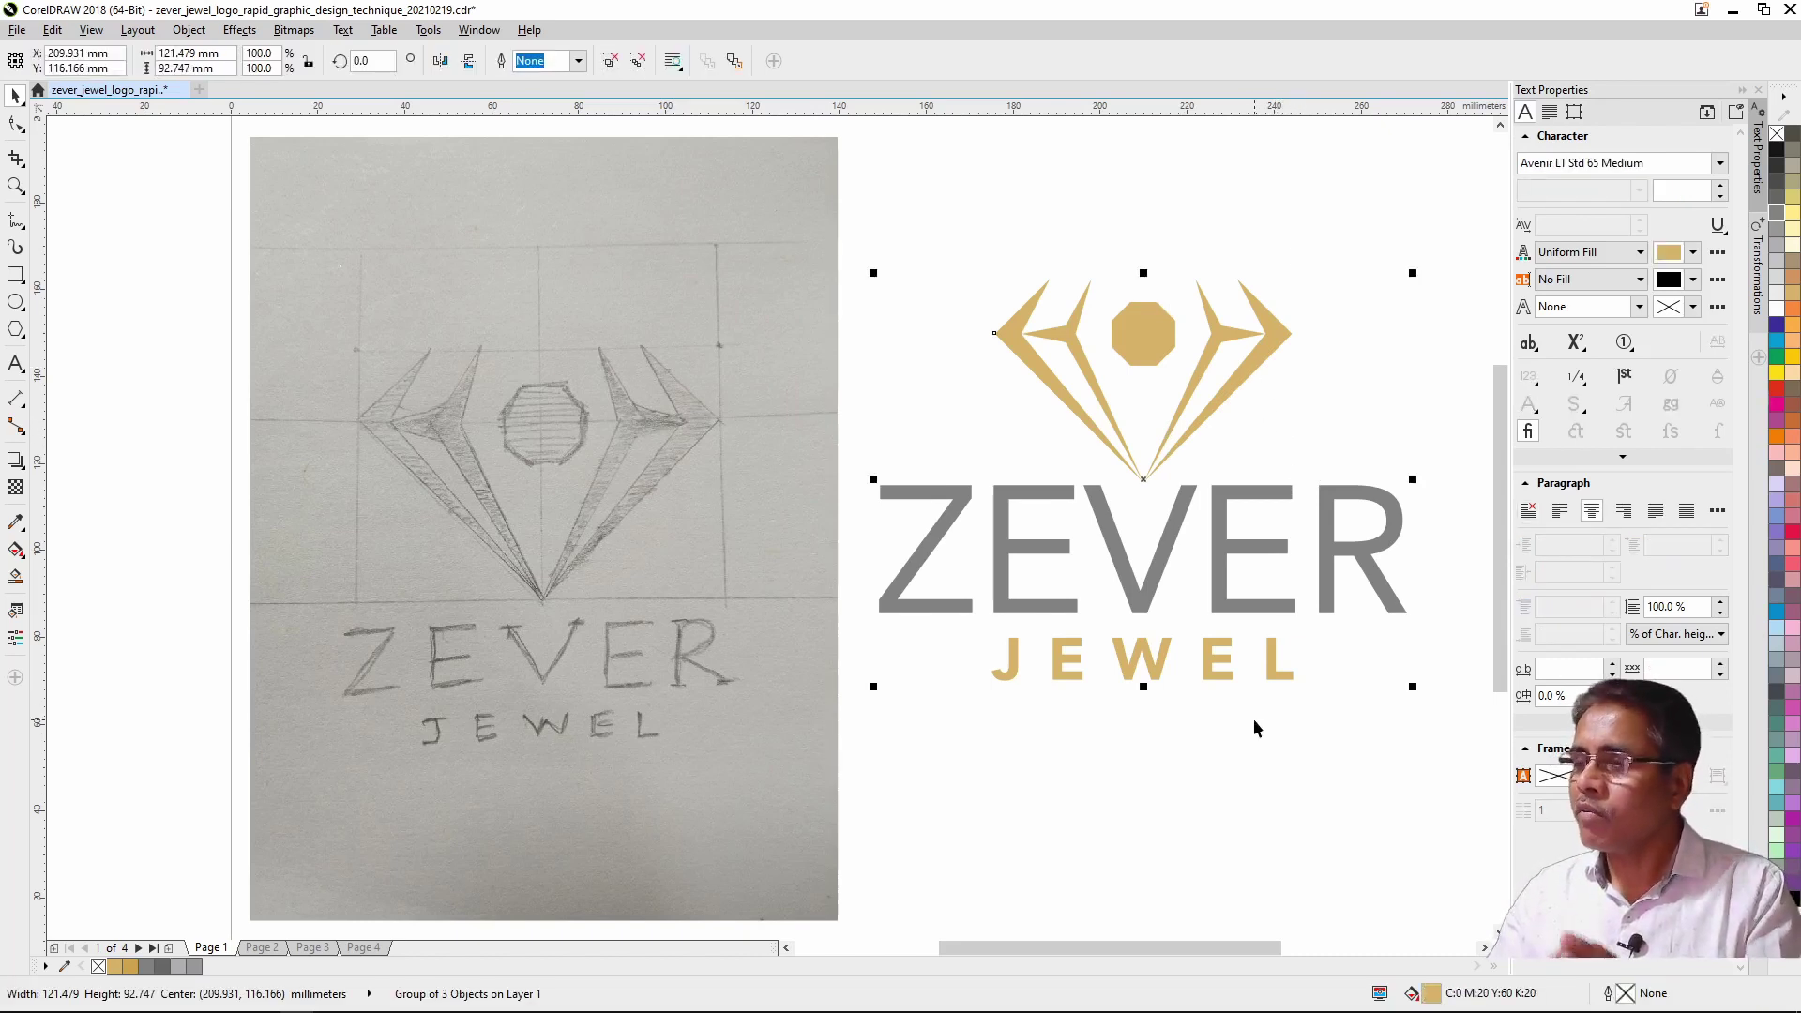
pyautogui.click(1240, 696)
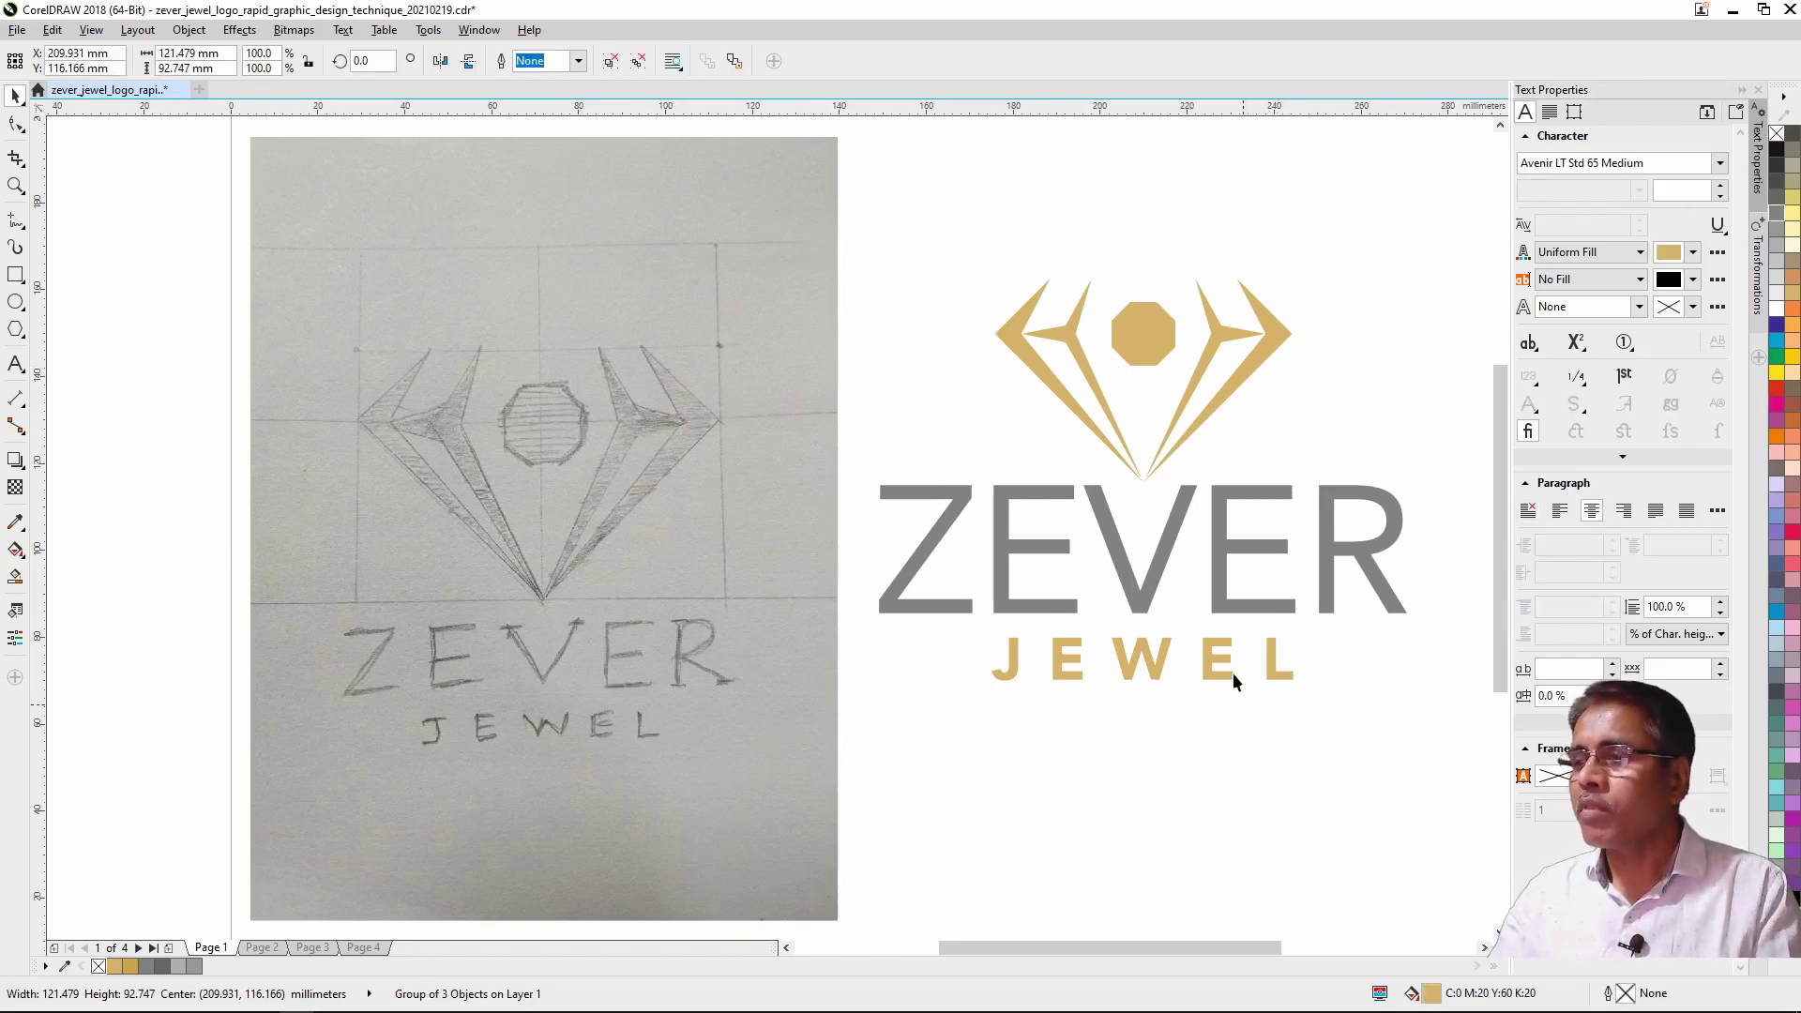
pyautogui.click(1188, 386)
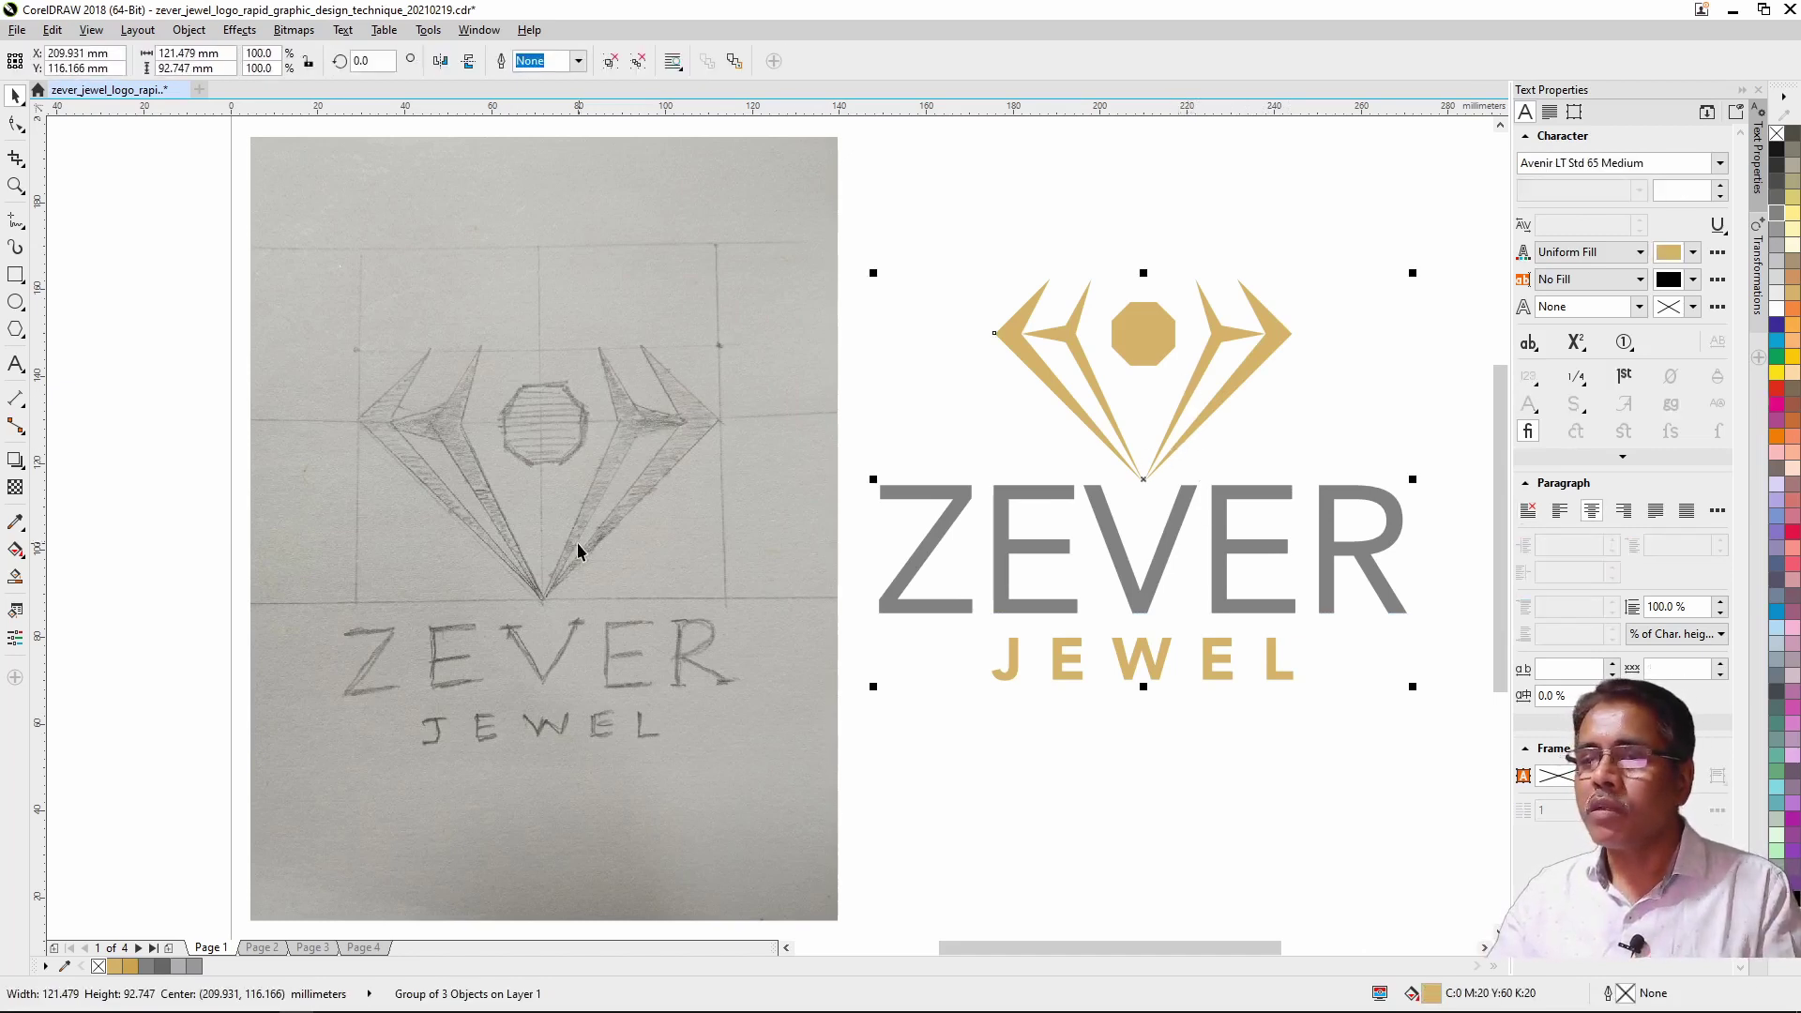
pyautogui.click(480, 439)
pyautogui.click(638, 823)
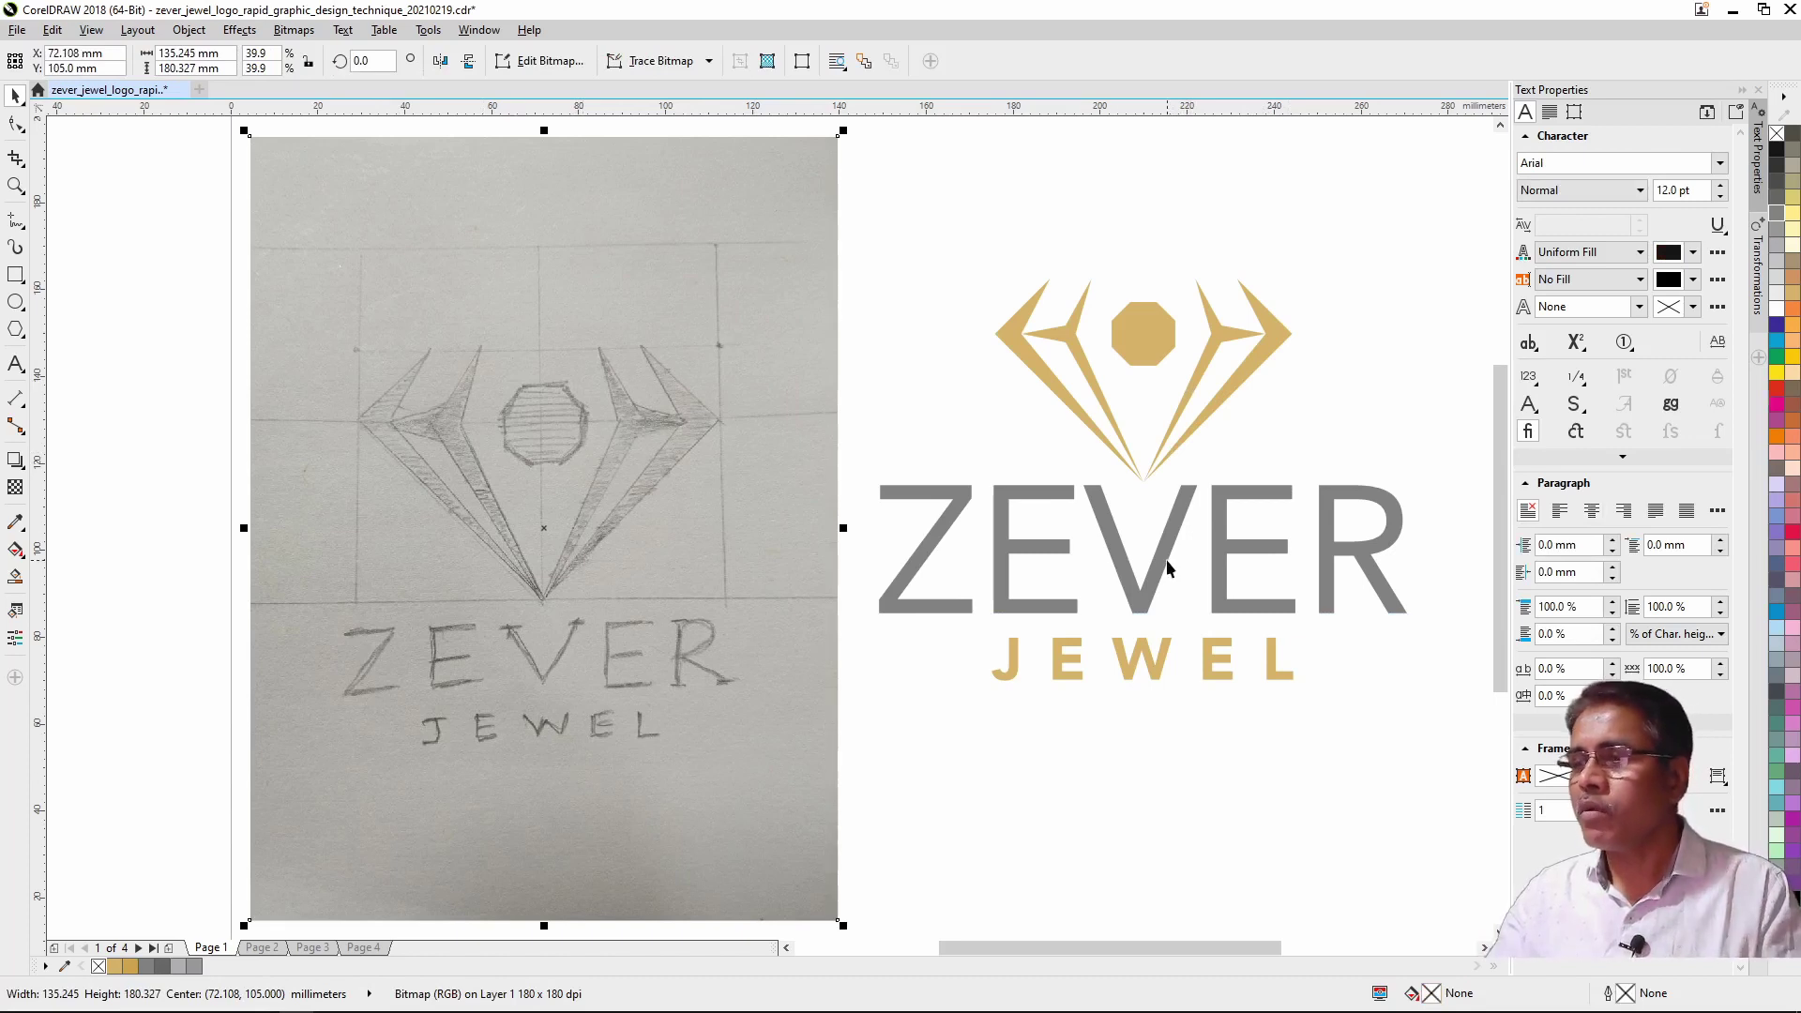
pyautogui.click(1167, 560)
pyautogui.scroll(-2, 1167, 559)
pyautogui.click(874, 538)
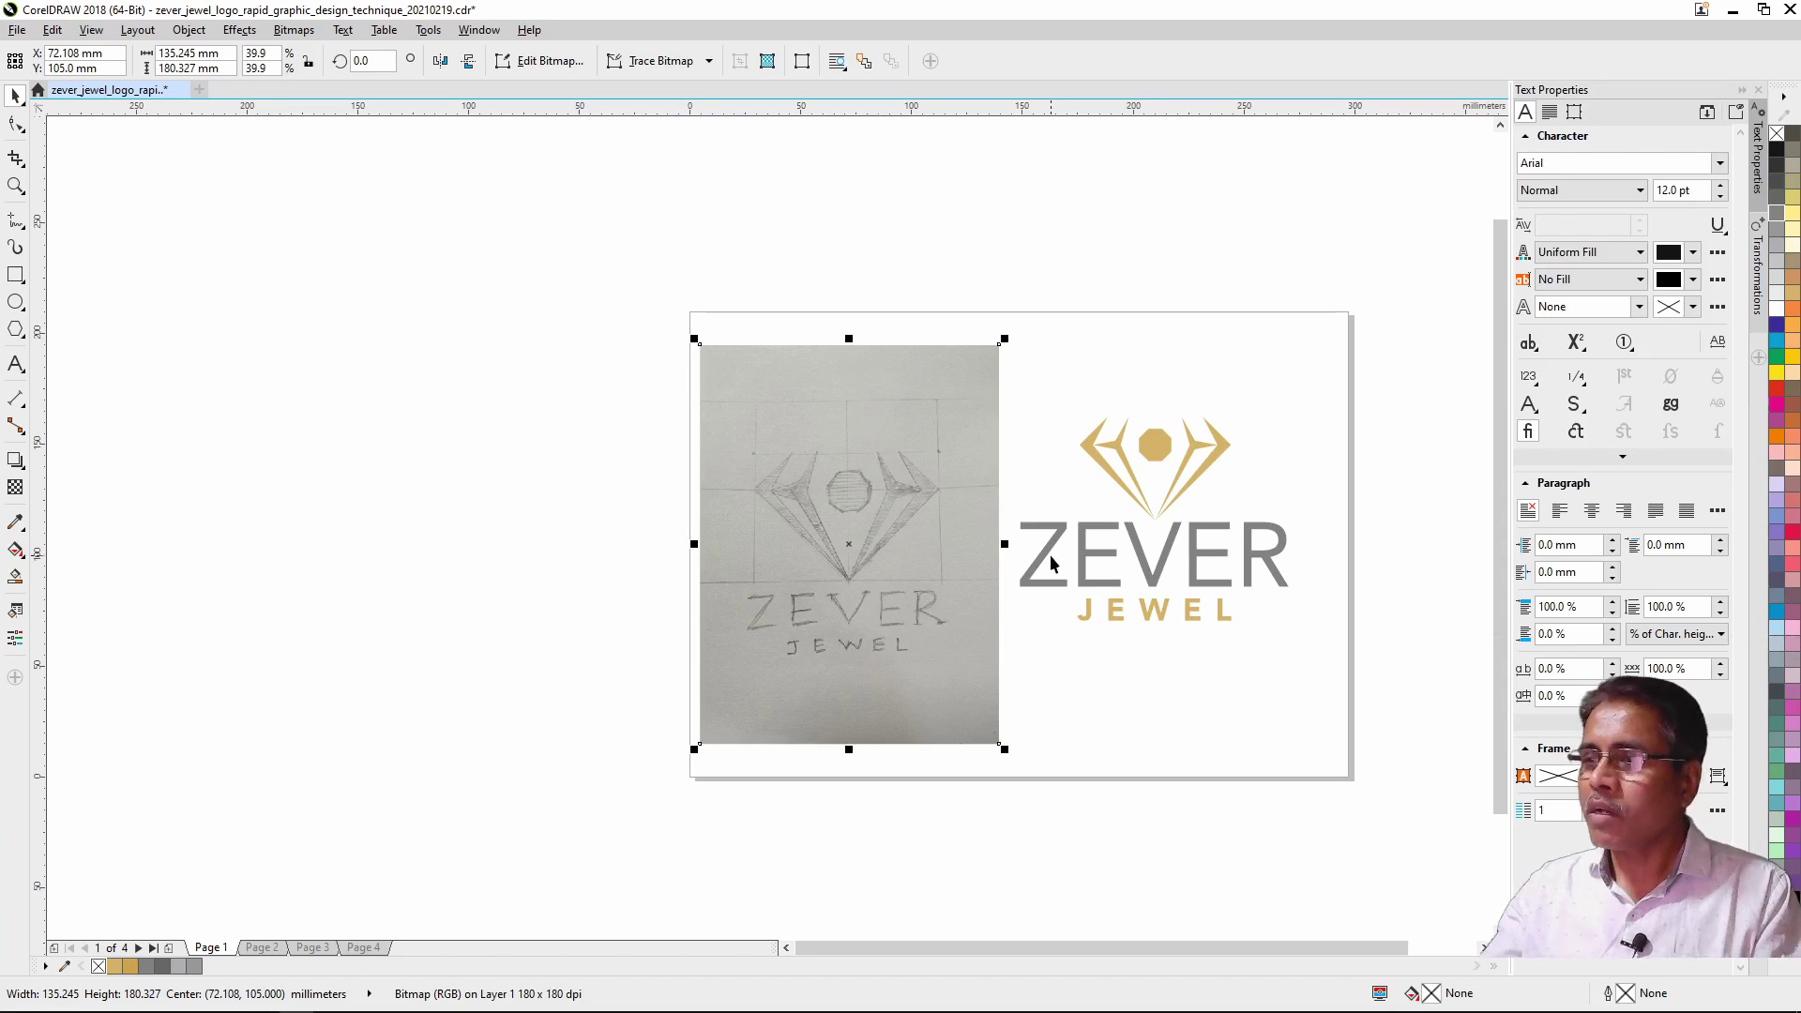
# Step: Delete the pencil sketch photo from the page
pyautogui.click(1055, 427)
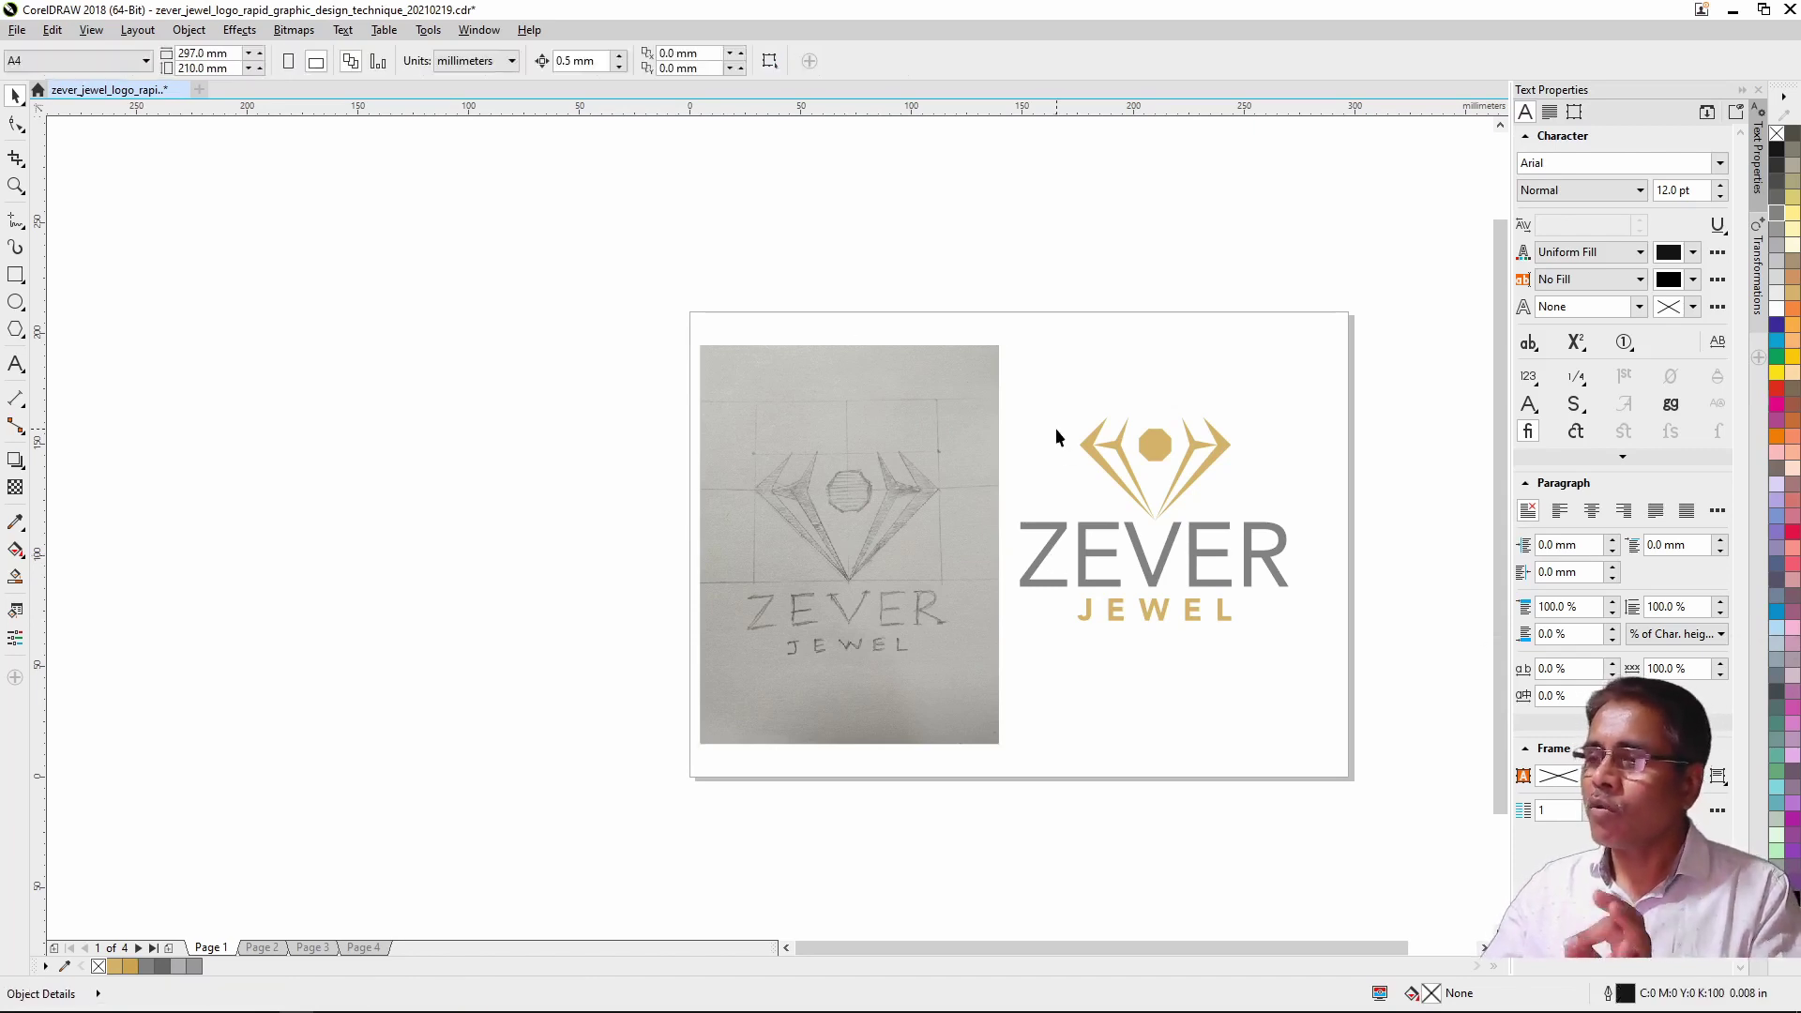
pyautogui.click(979, 516)
pyautogui.press('Delete')
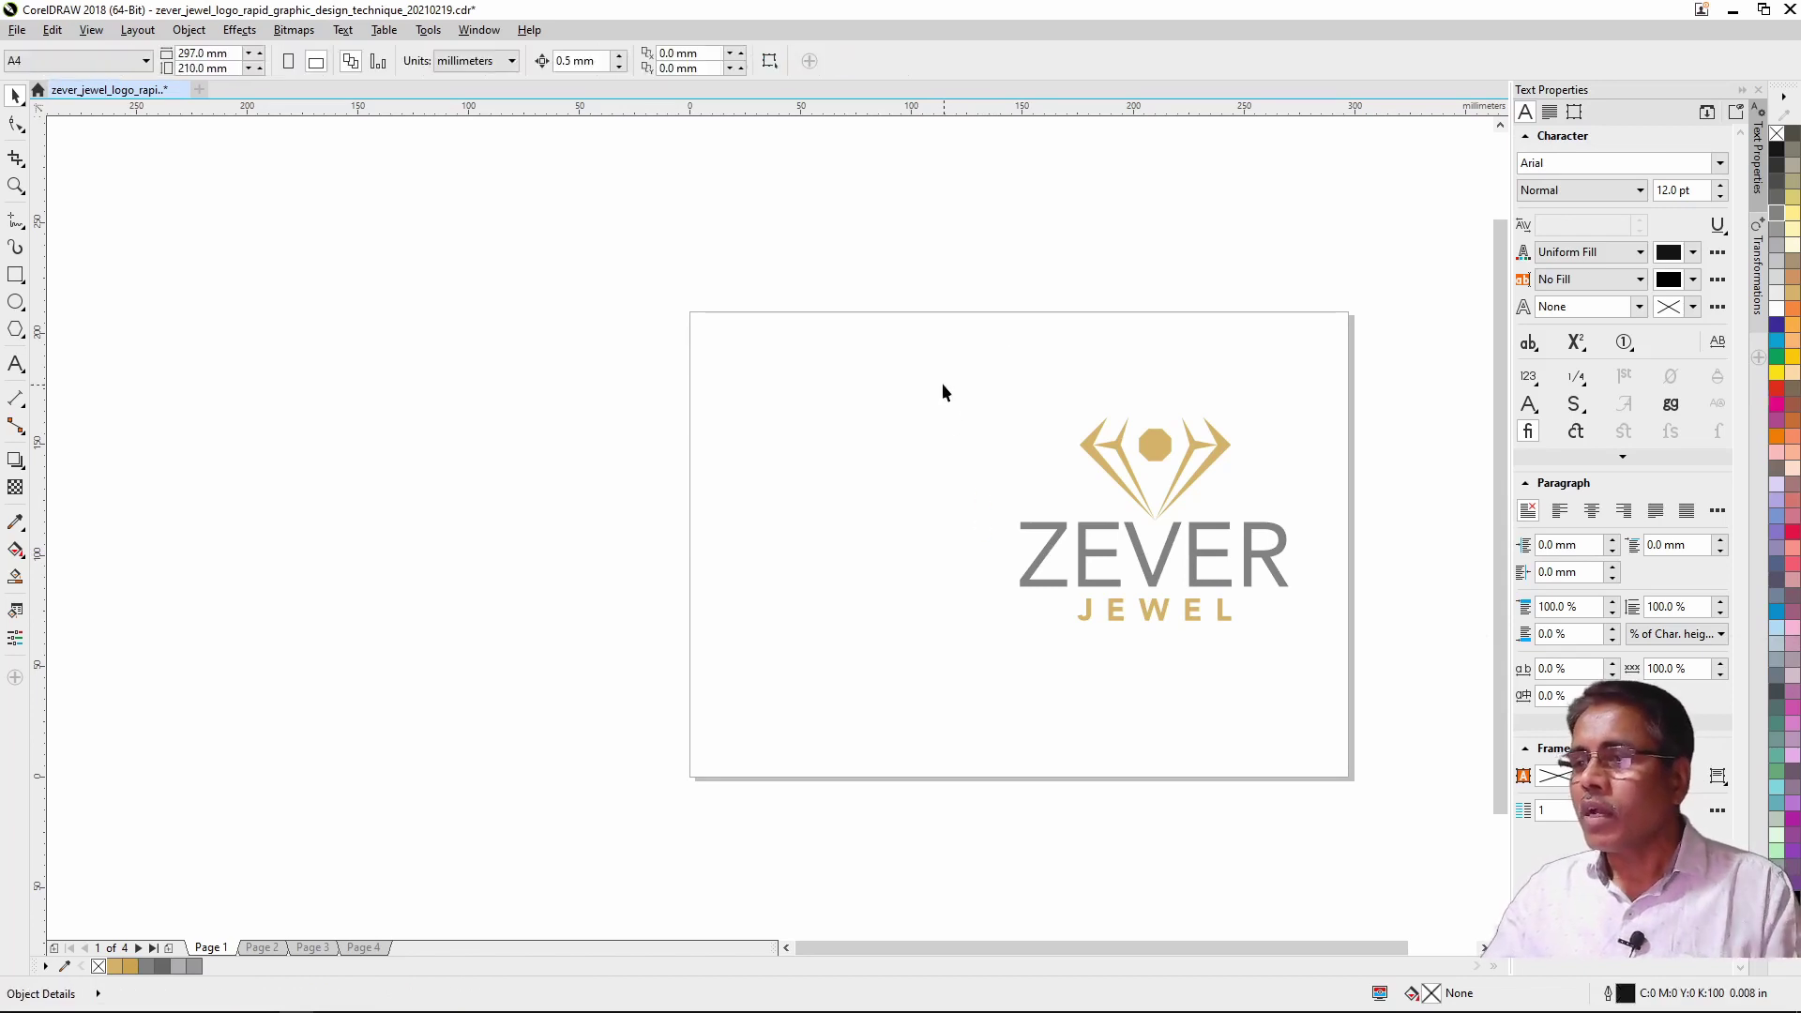
# Step: Centre the logo group on the page and enlarge it to about 169%
pyautogui.hotkey('ctrl', 'a')
pyautogui.press('p')
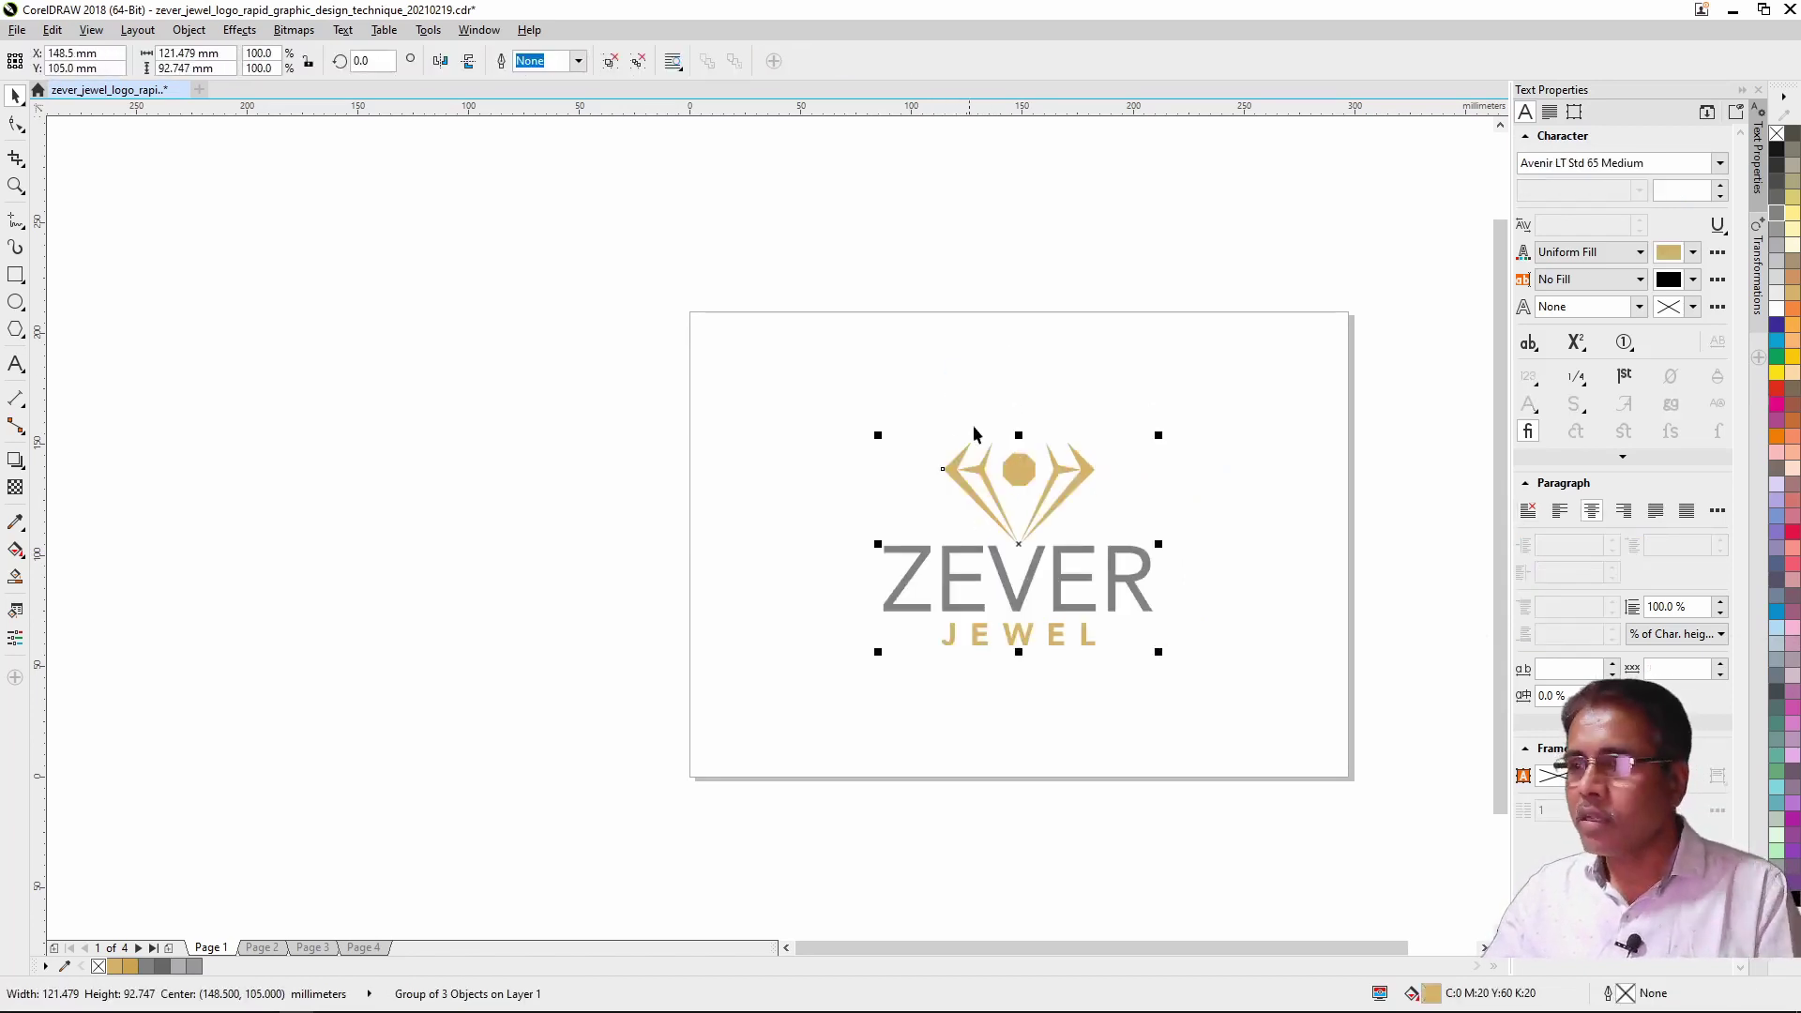
pyautogui.moveTo(1160, 436); pyautogui.dragTo(1261, 354)
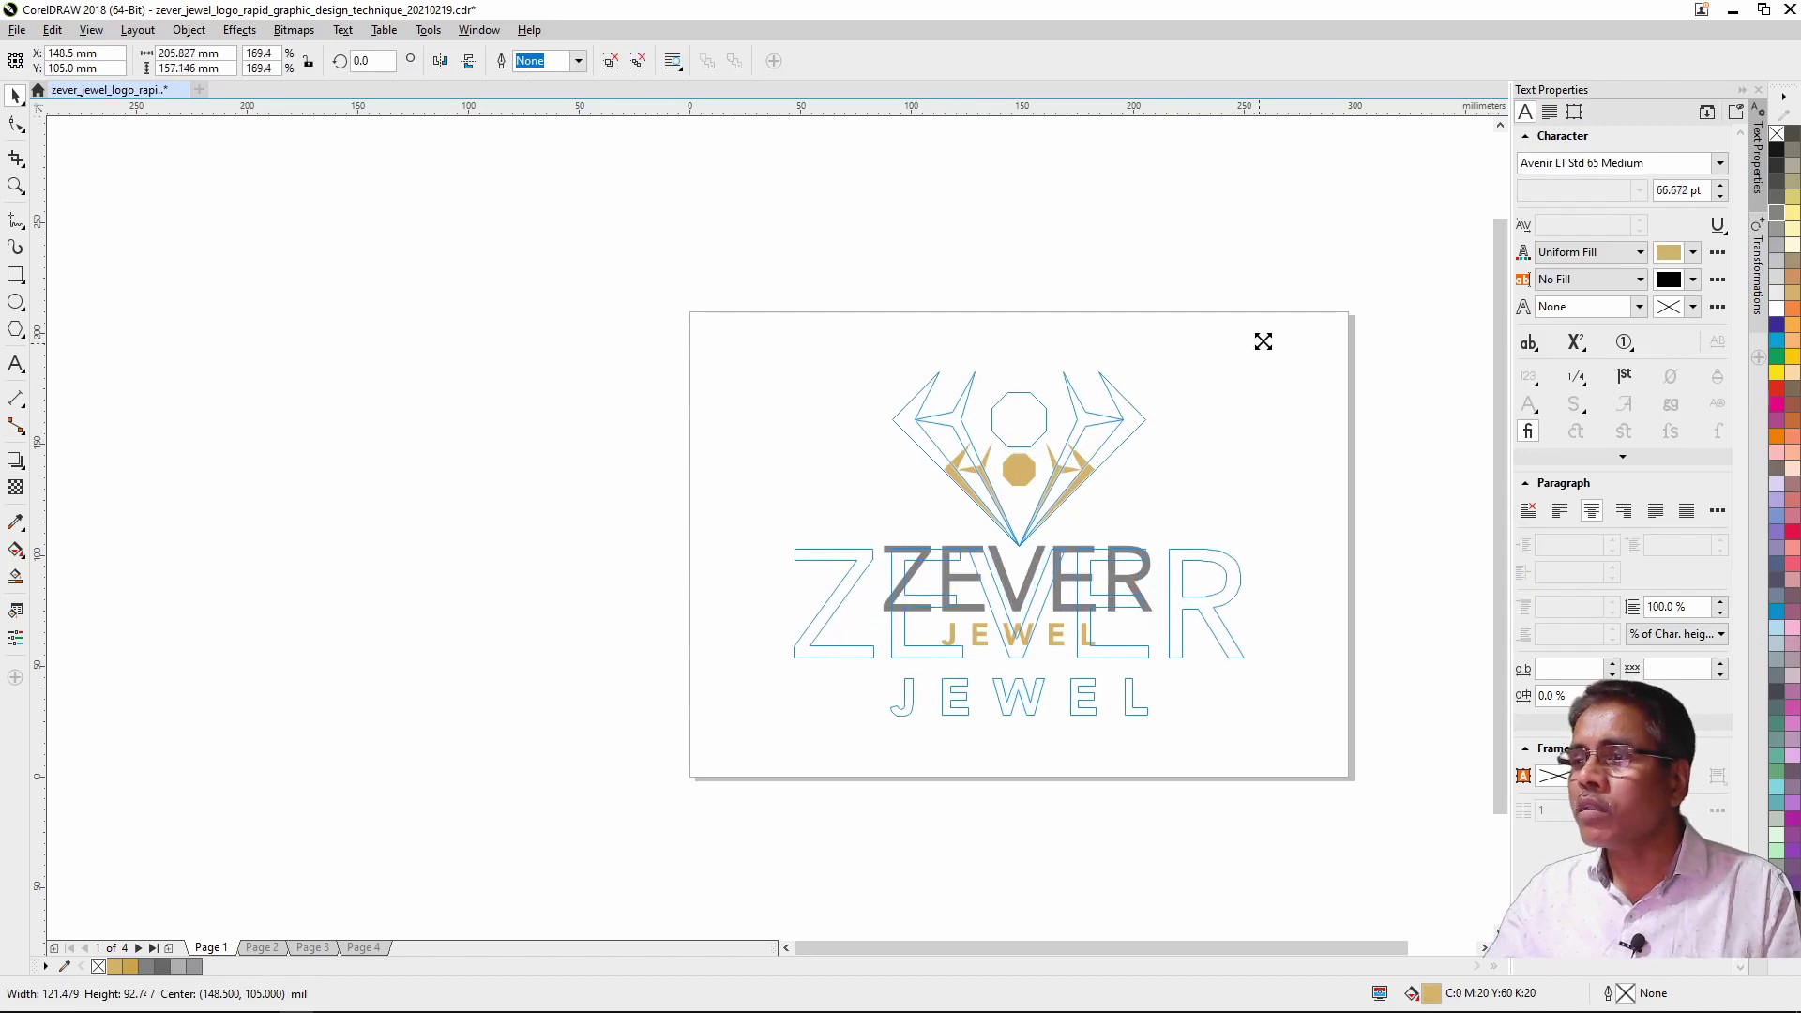
pyautogui.scroll(3, 728, 611)
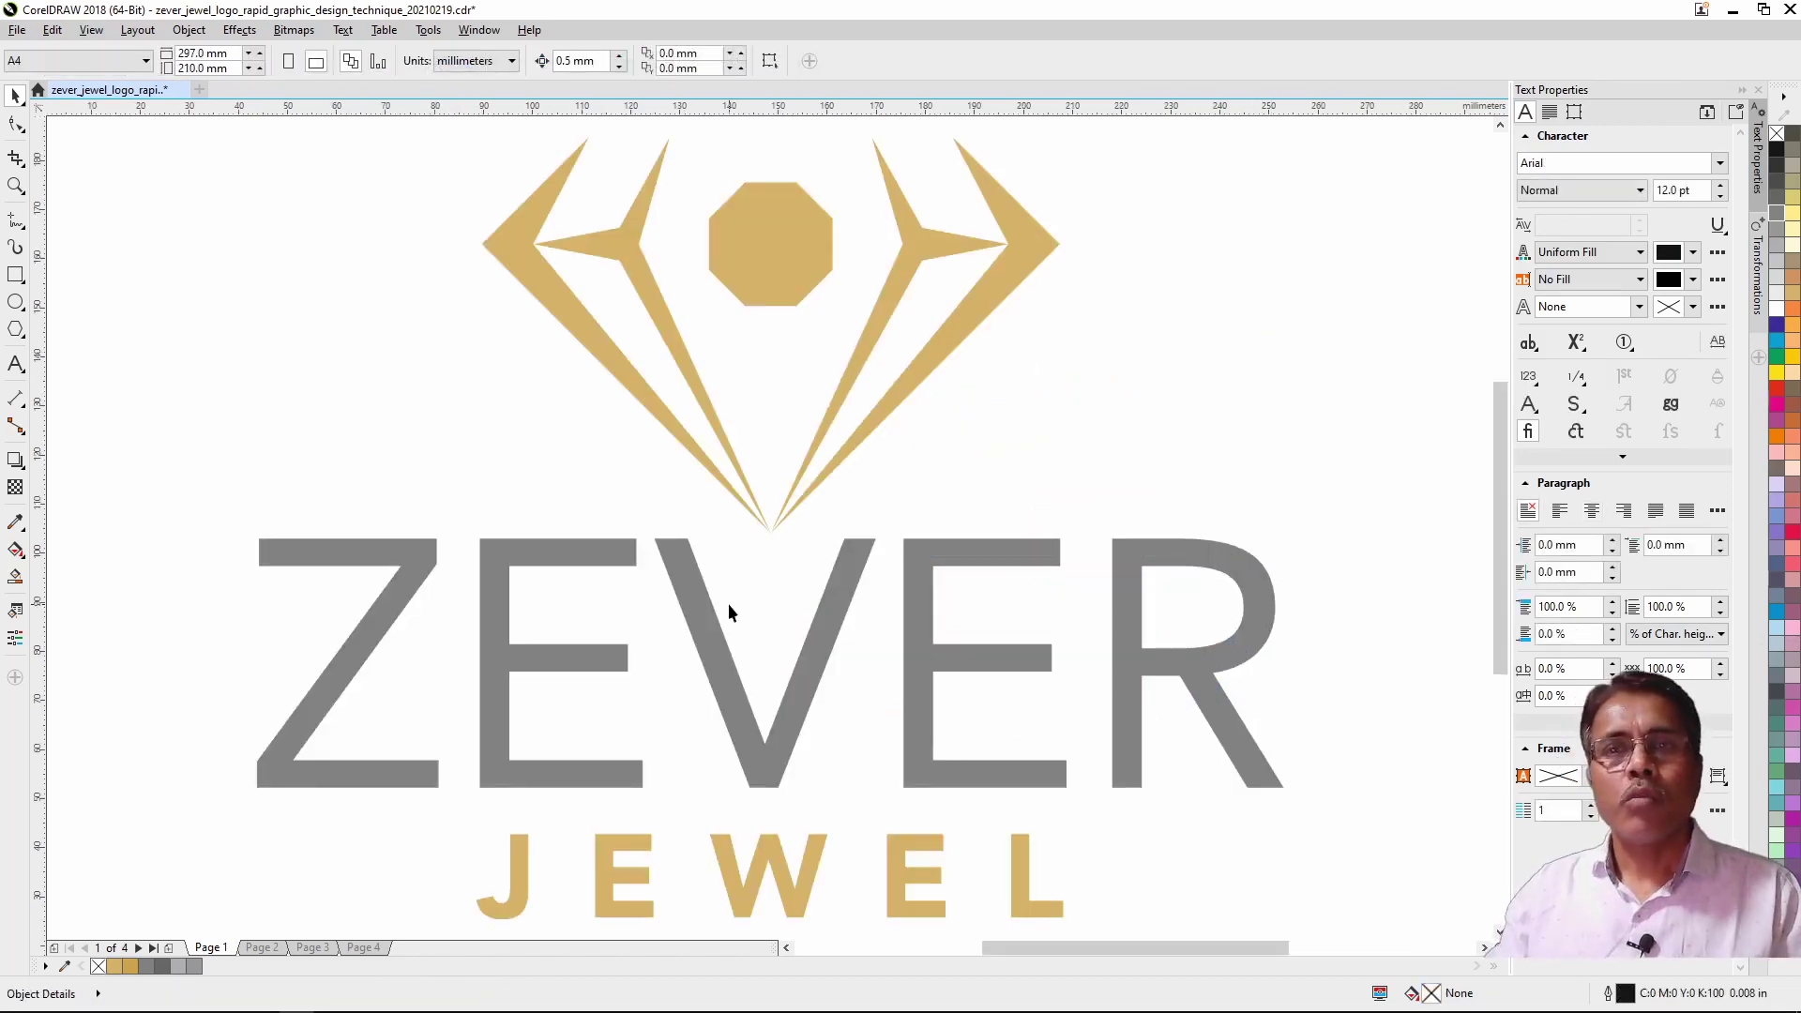